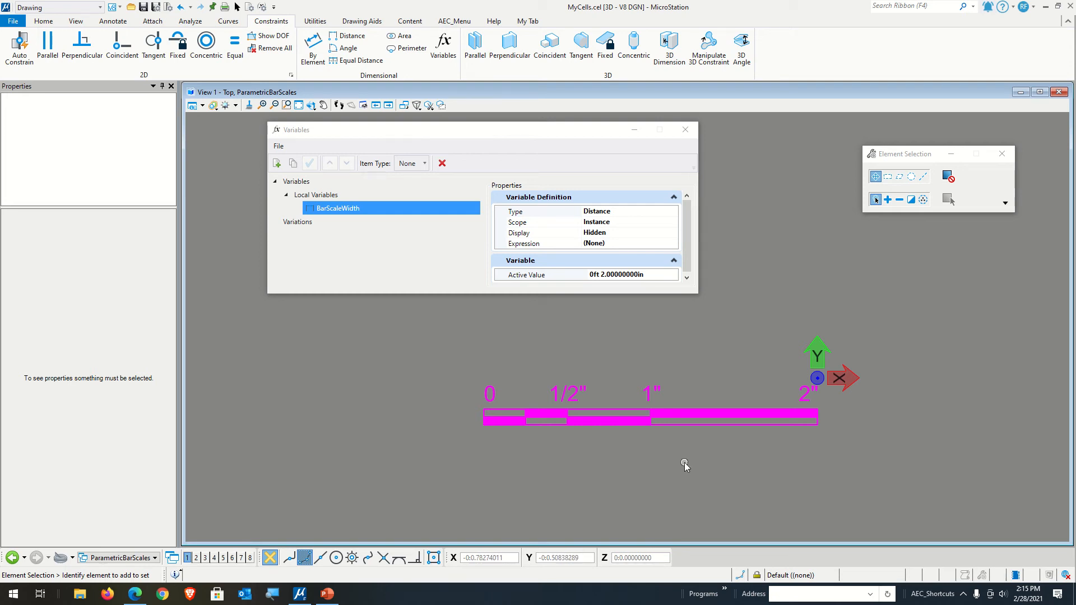
Show the degrees of freedom and constraints of the bar scale's lower outline.
click(677, 425)
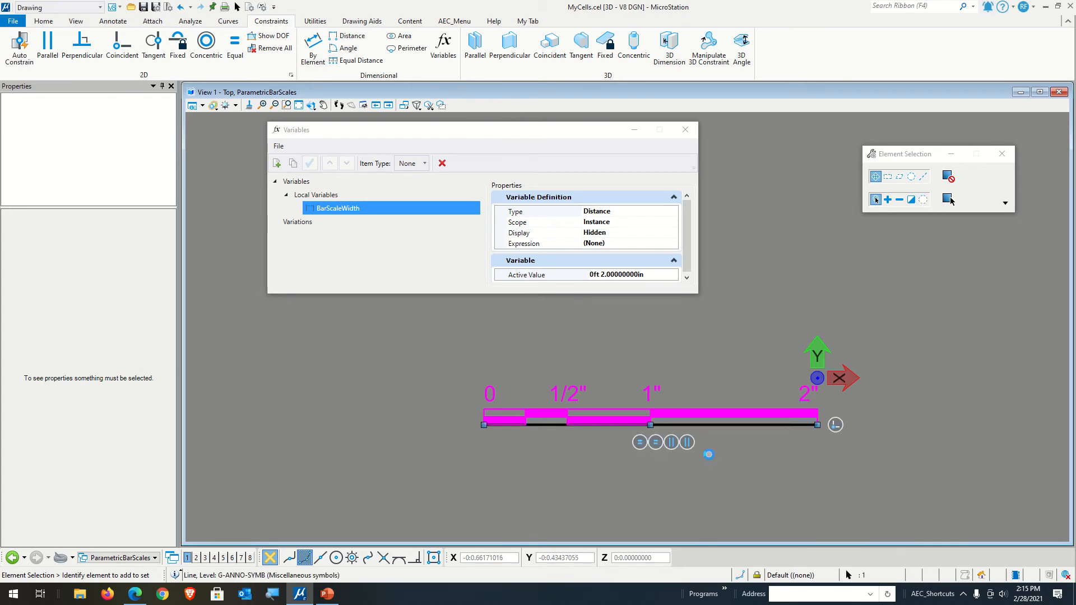
click(698, 457)
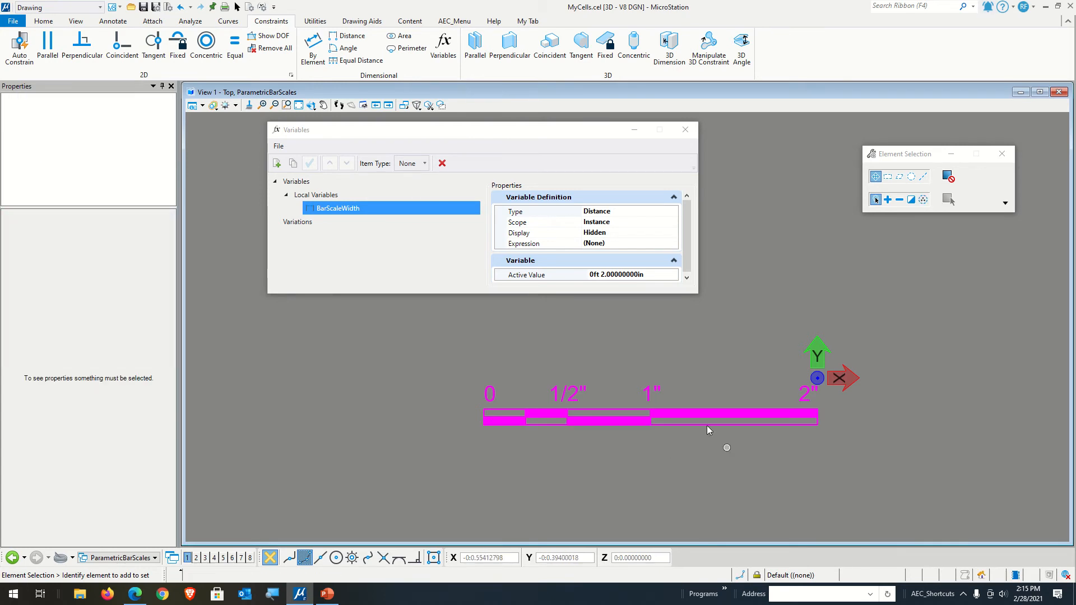
click(268, 36)
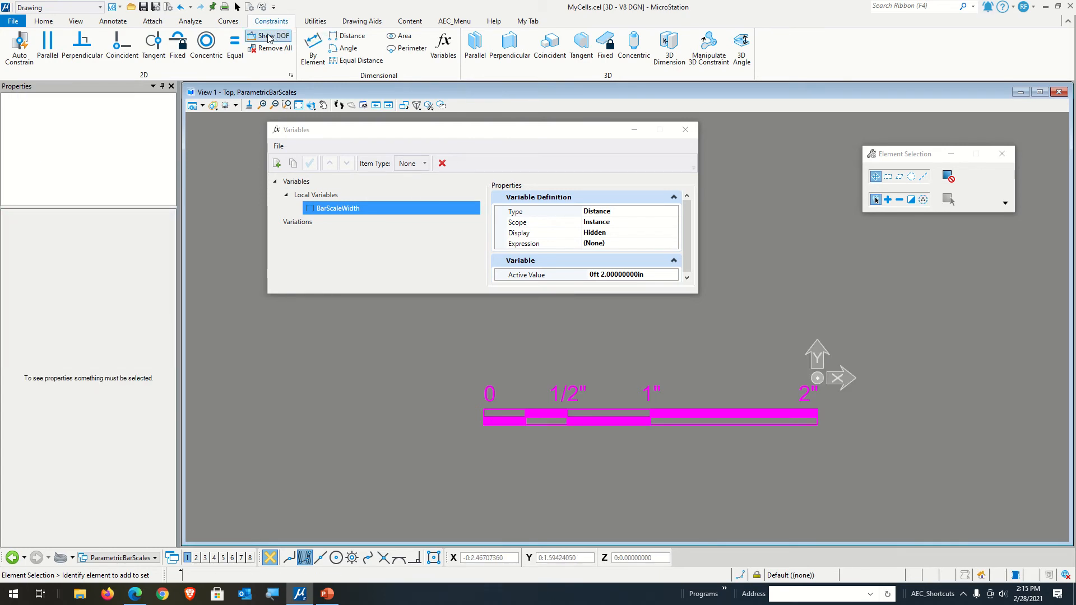
click(707, 425)
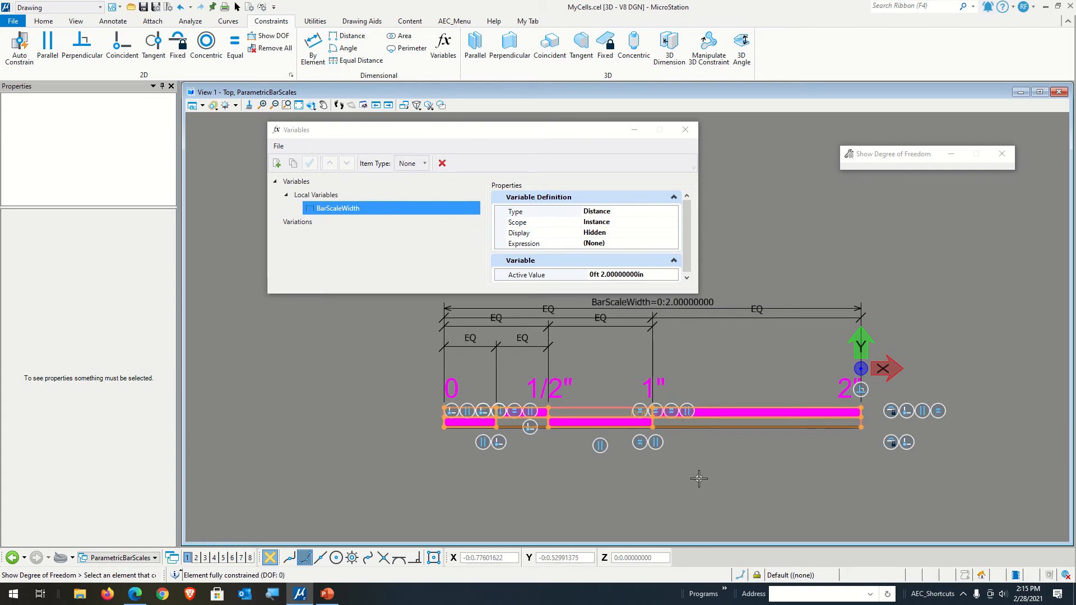
Set the active value of the BarScaleWidth variable to 3 inches.
click(603, 274)
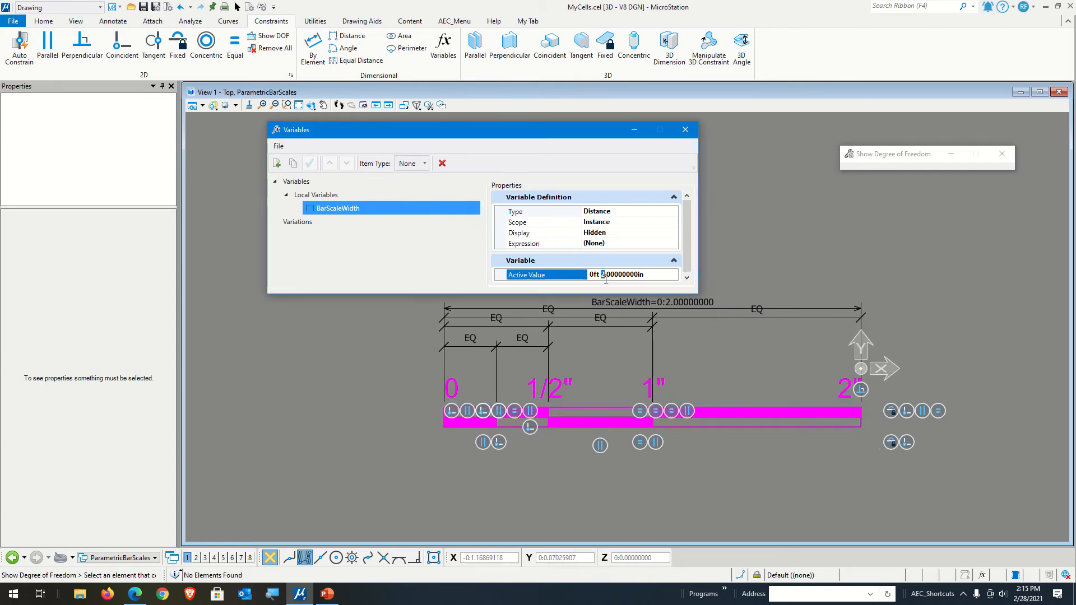
text(3)
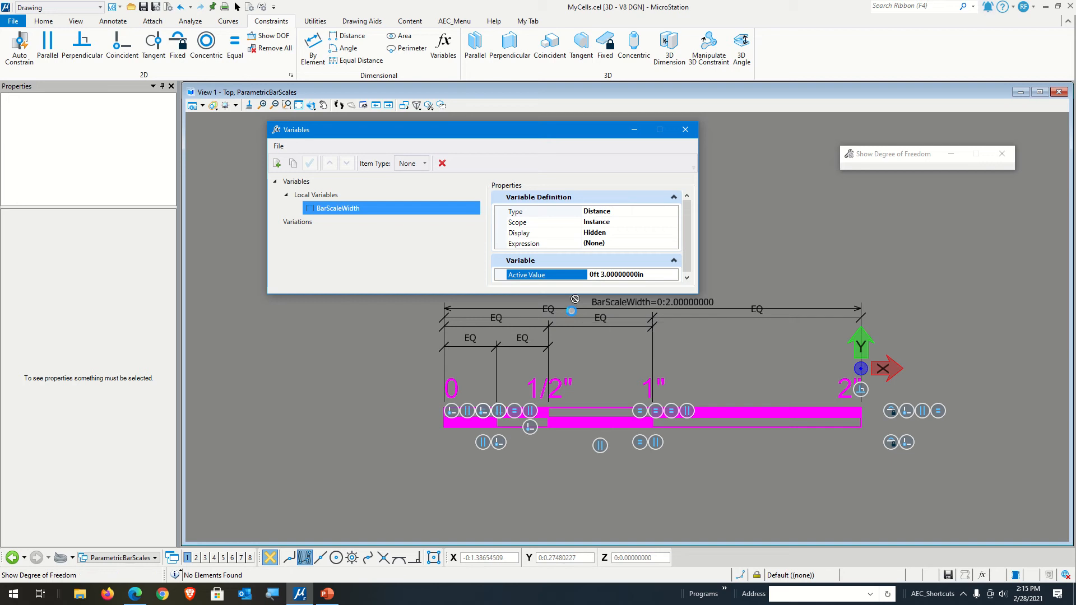
key(Return)
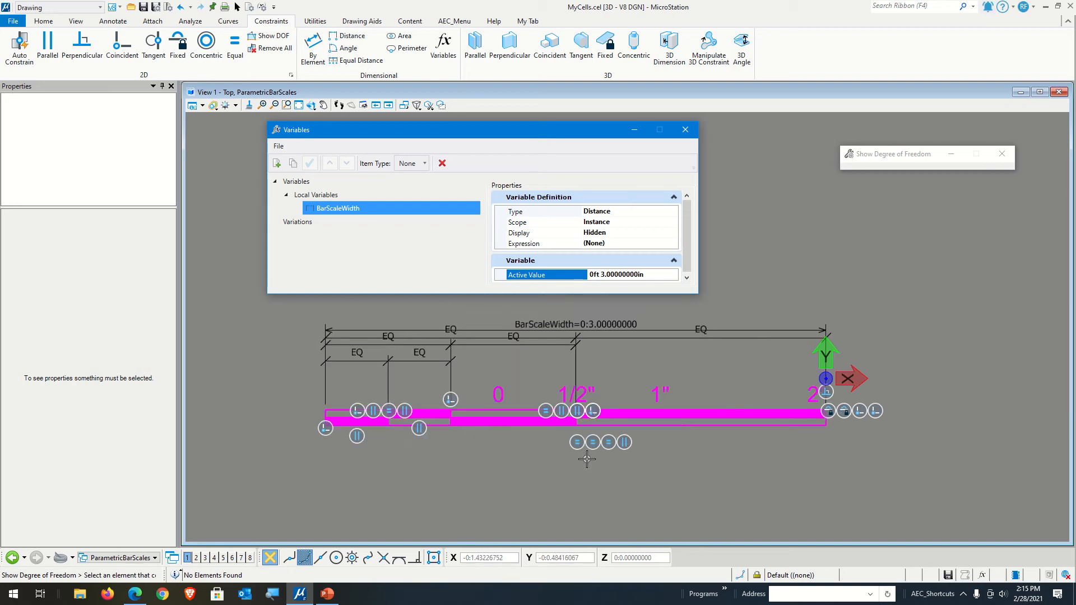
Hide the constraint display and restore the BarScaleWidth variable's active value to 2 inches.
click(237, 7)
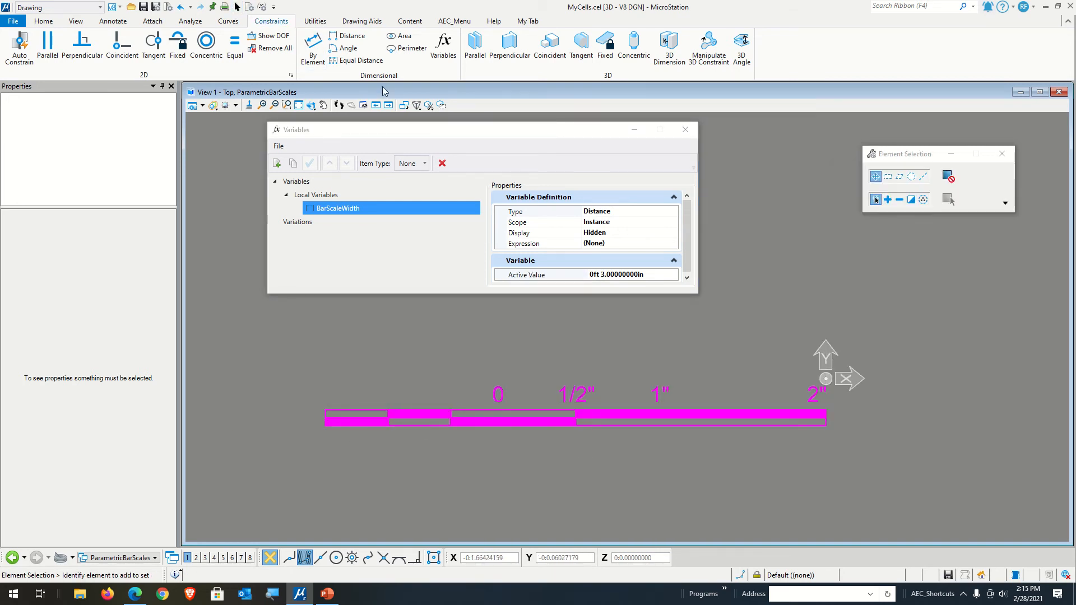
click(603, 274)
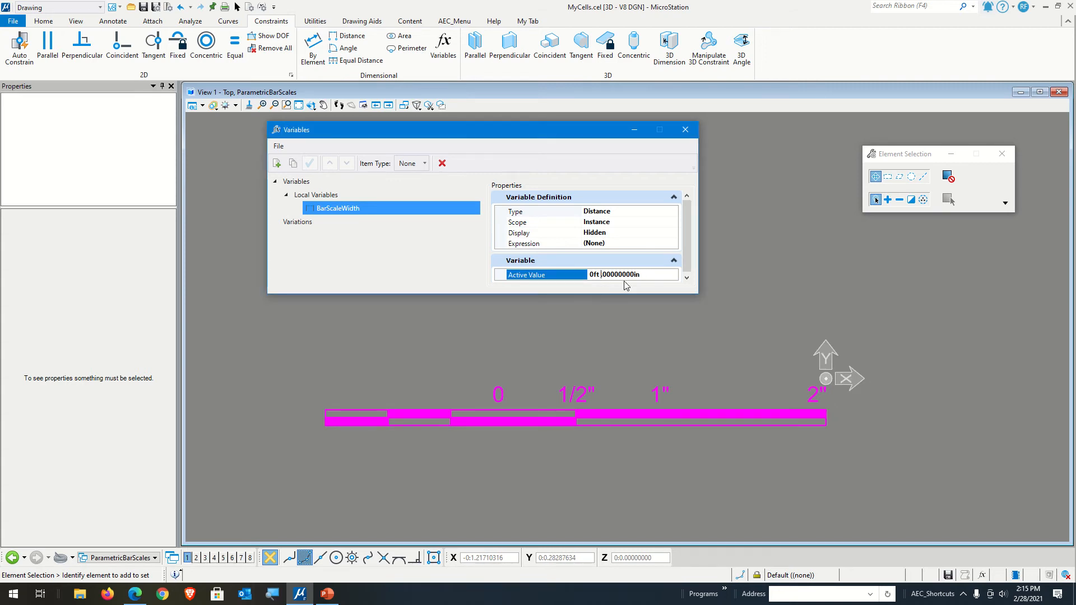
text(2)
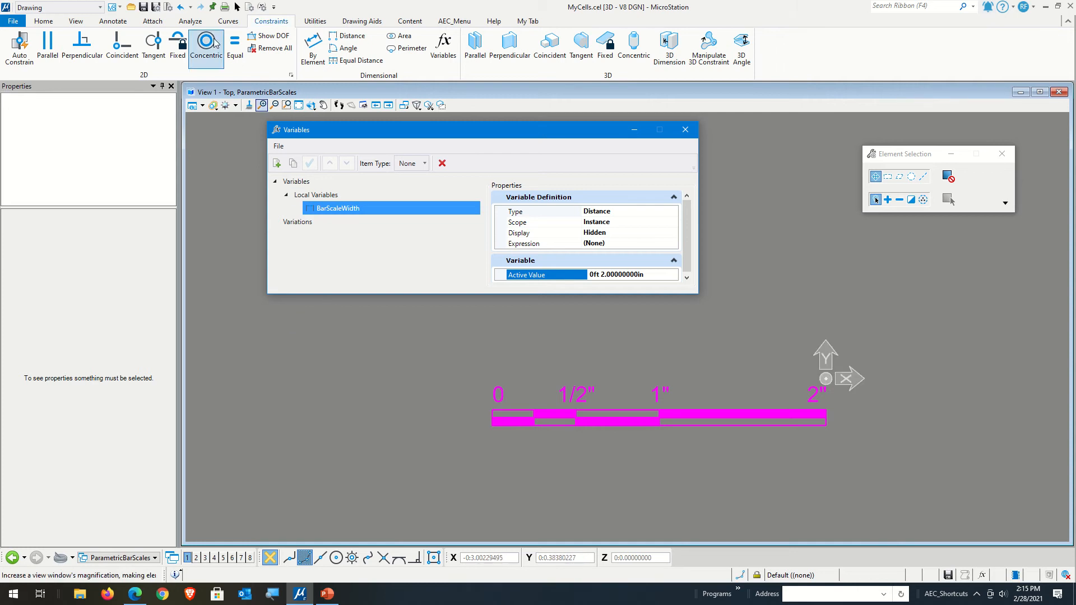
Match the active text attributes to the existing "0" label above the bar scale.
click(109, 22)
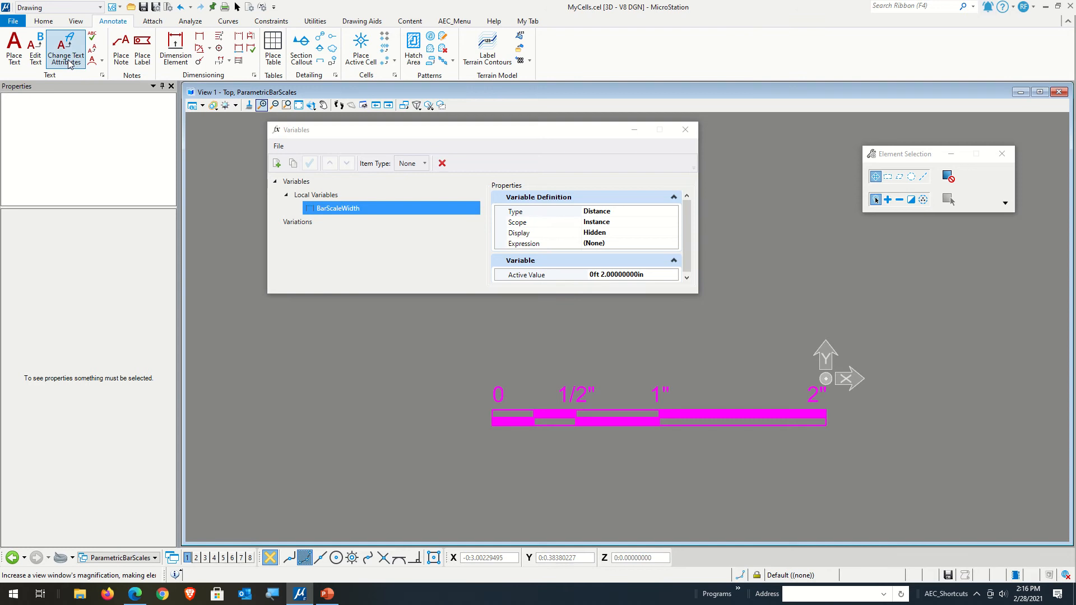
click(103, 64)
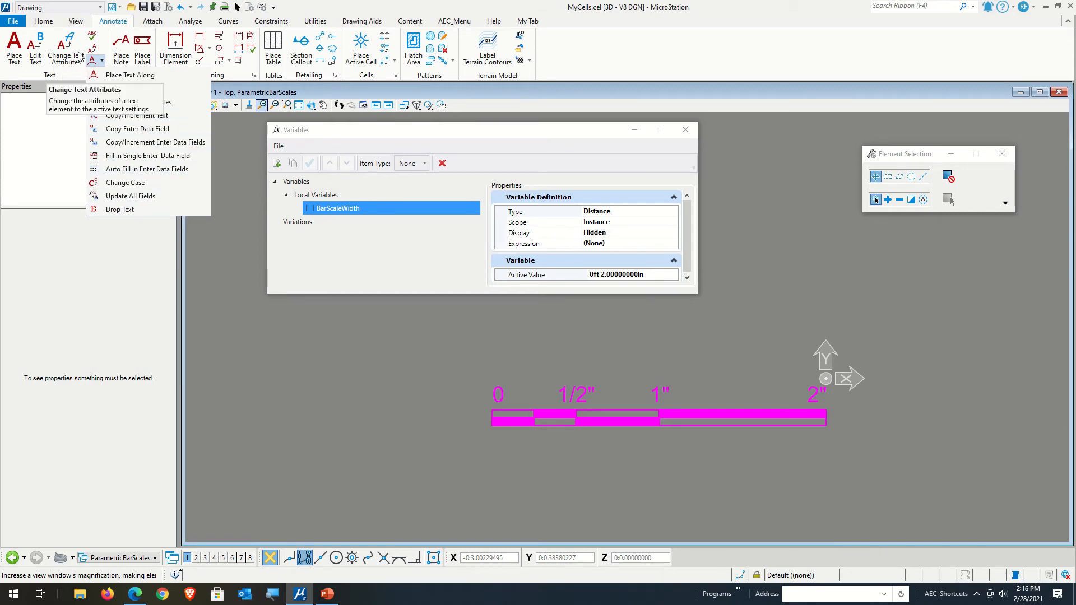
click(89, 61)
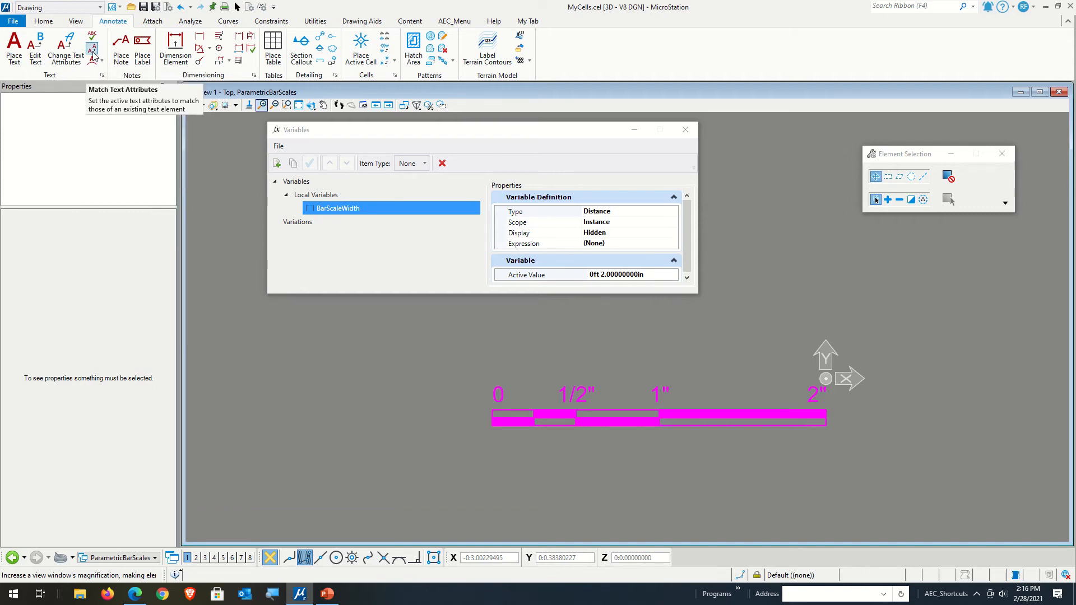
click(93, 53)
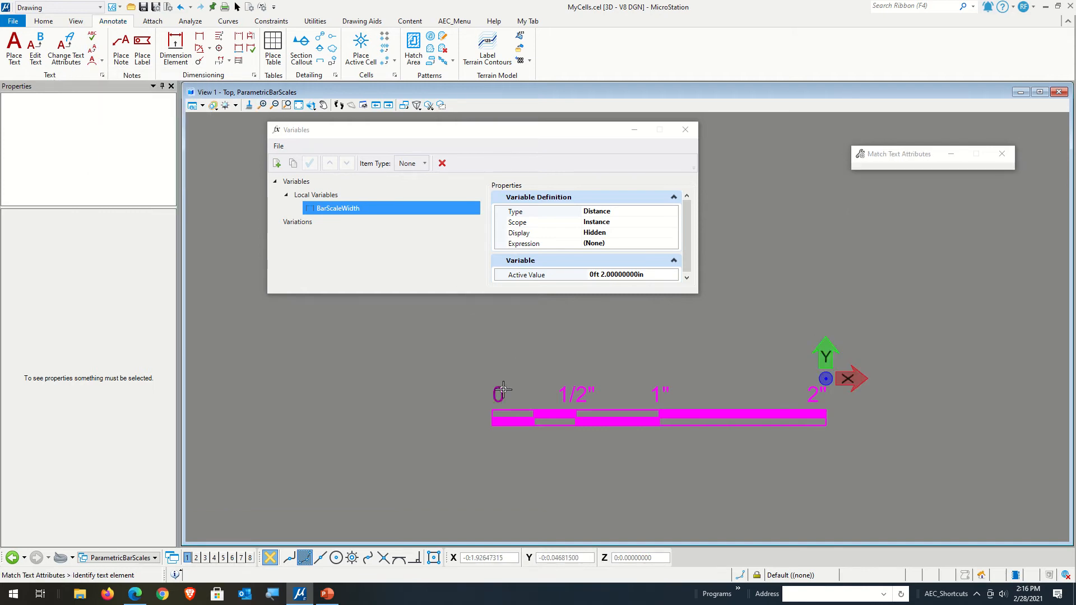
click(503, 389)
click(562, 358)
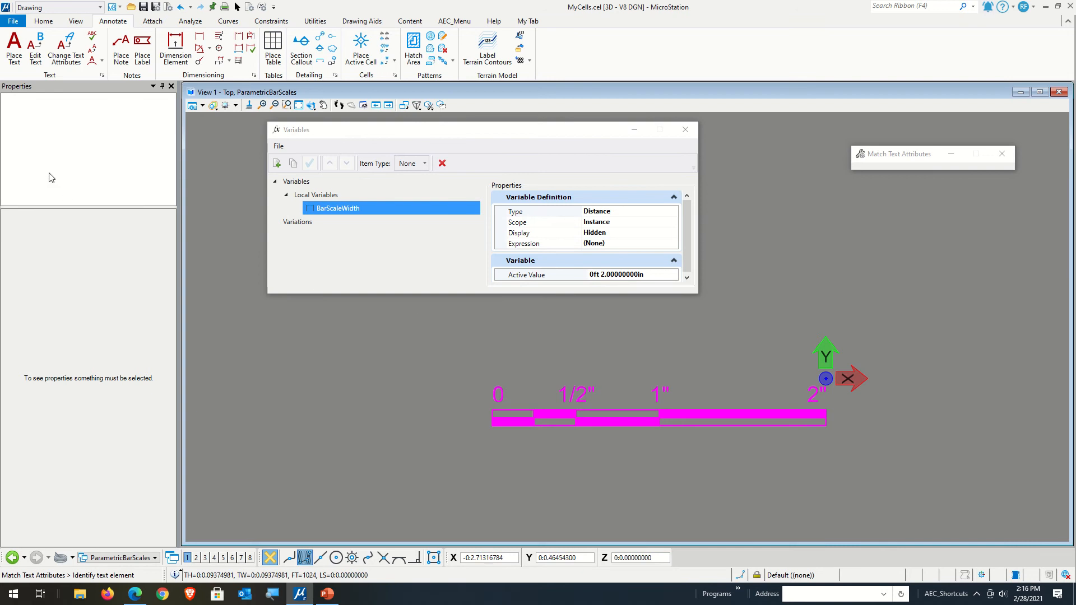
Start Place Text, narrow the Text Editor, and set a 0.09375-inch text height with left-center justification.
click(14, 50)
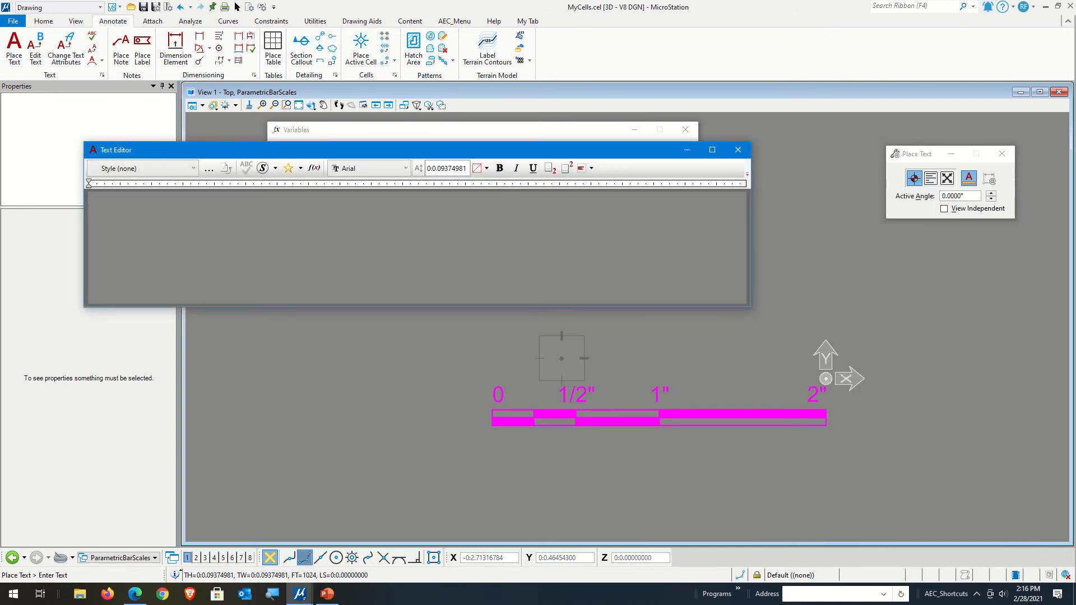
drag(752, 241, 610, 229)
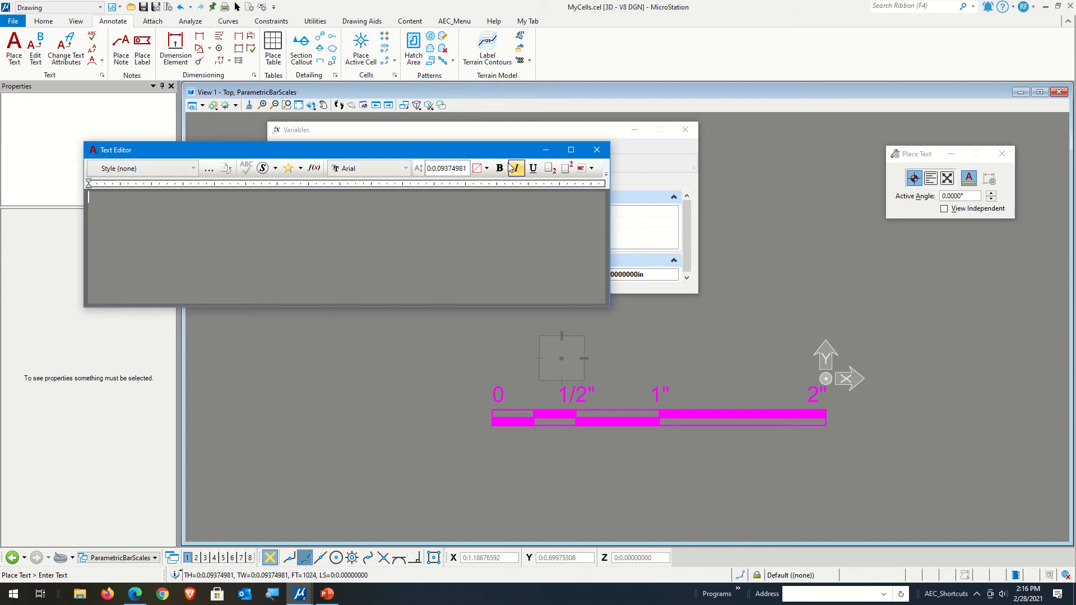
click(991, 183)
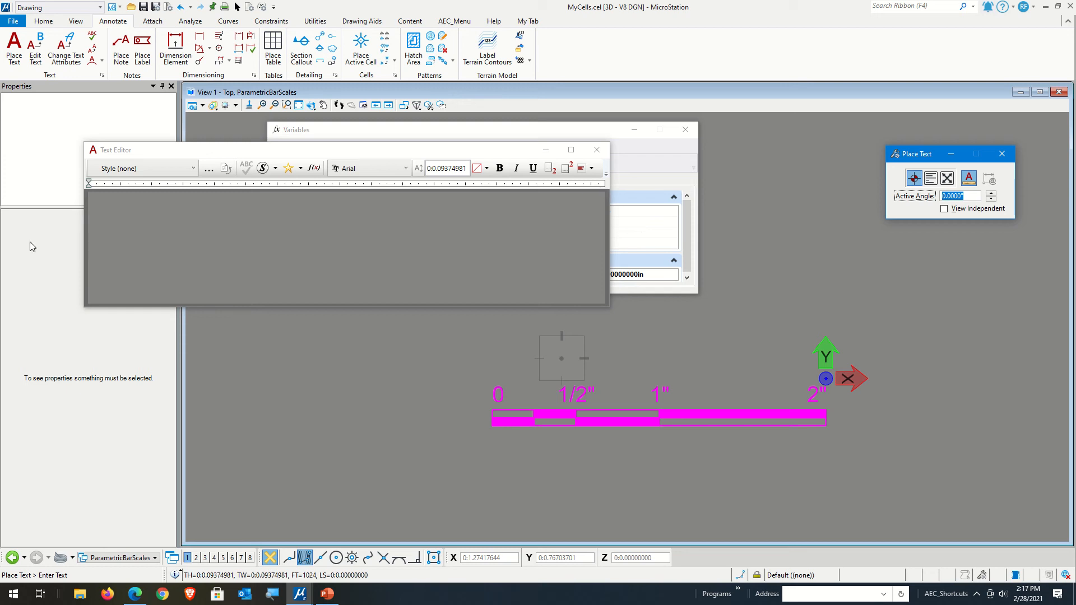
click(445, 169)
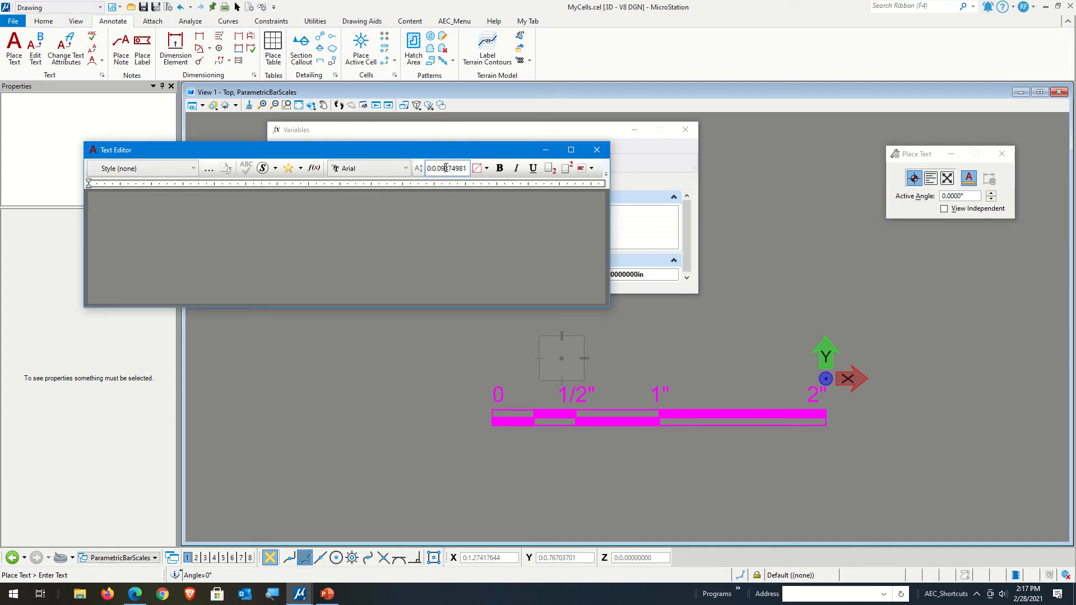
drag(448, 168, 540, 168)
text(75)
key(Return)
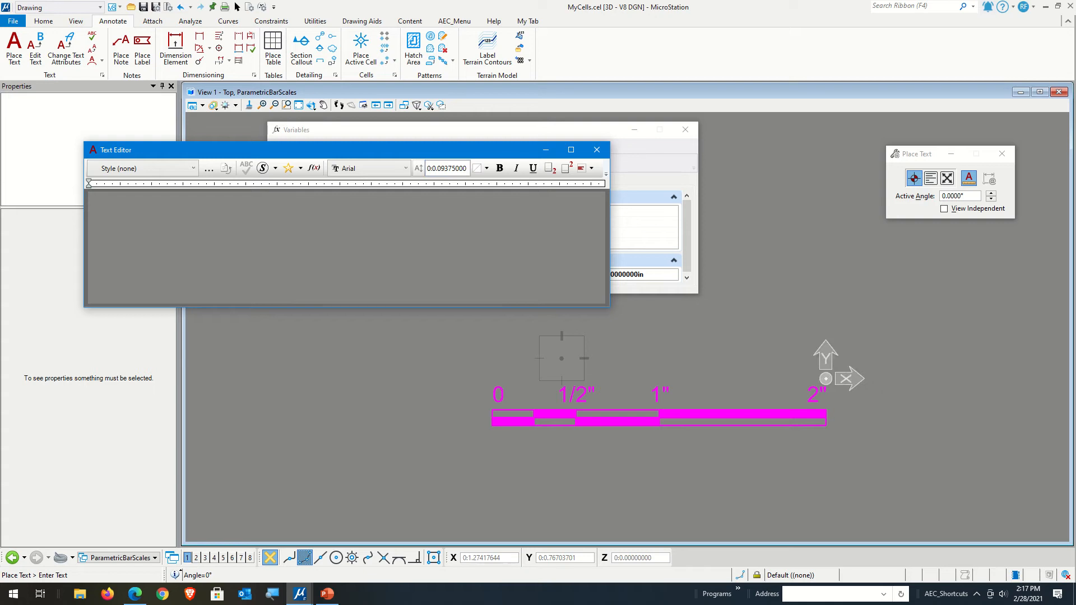
click(582, 175)
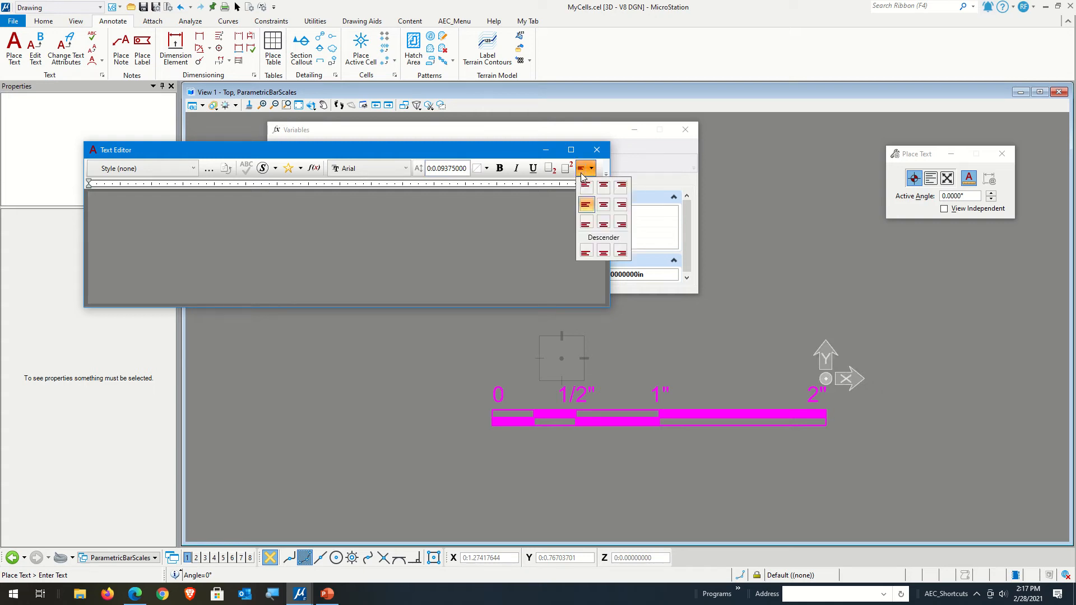
click(585, 205)
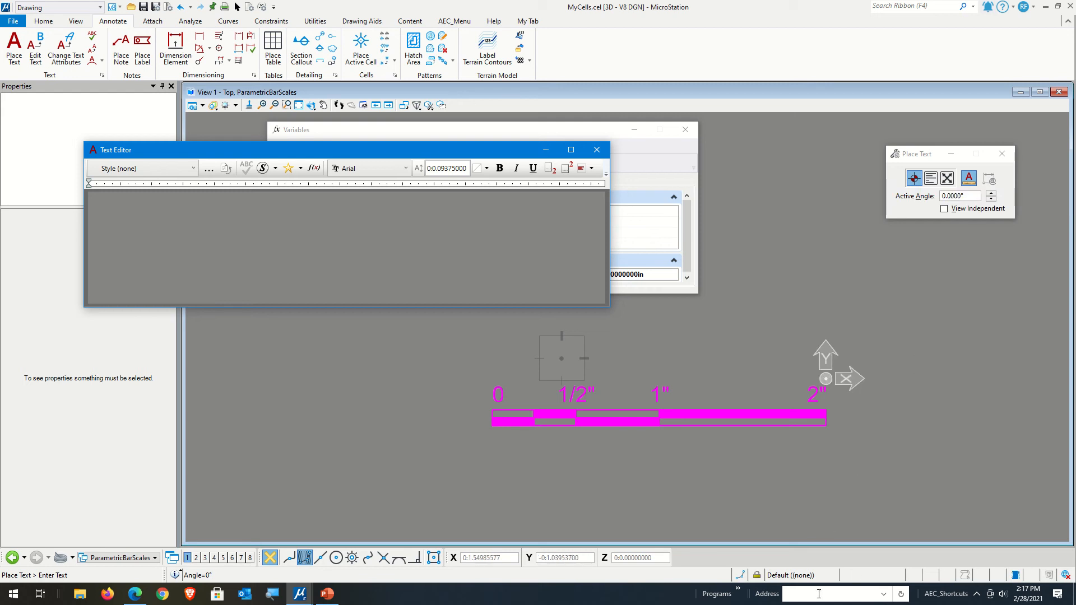
Enable the association lock, then turn annotation scale off and association on for the text being placed.
click(758, 576)
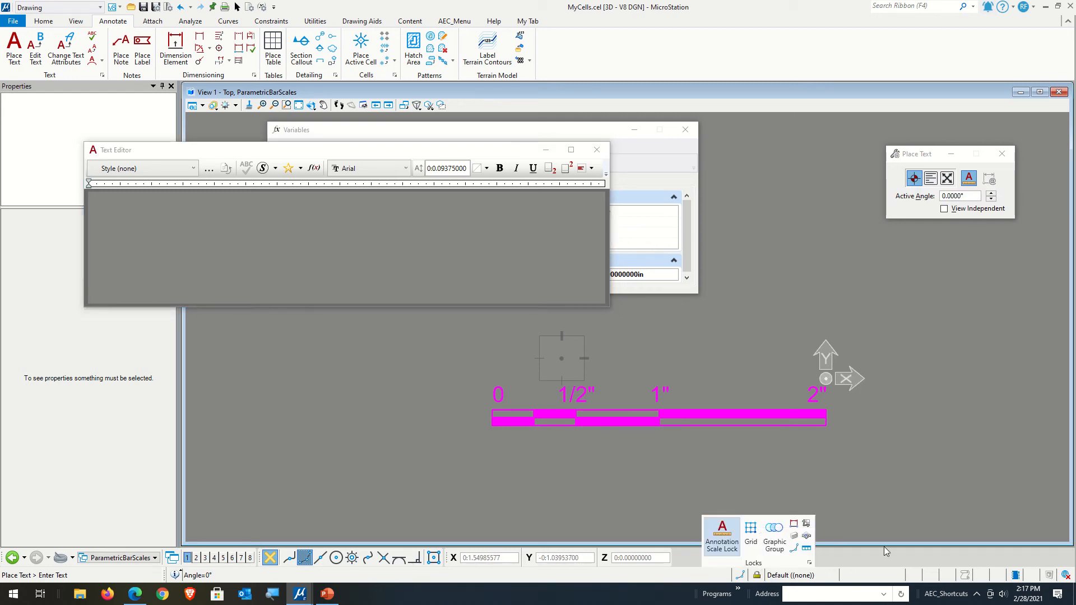
click(796, 527)
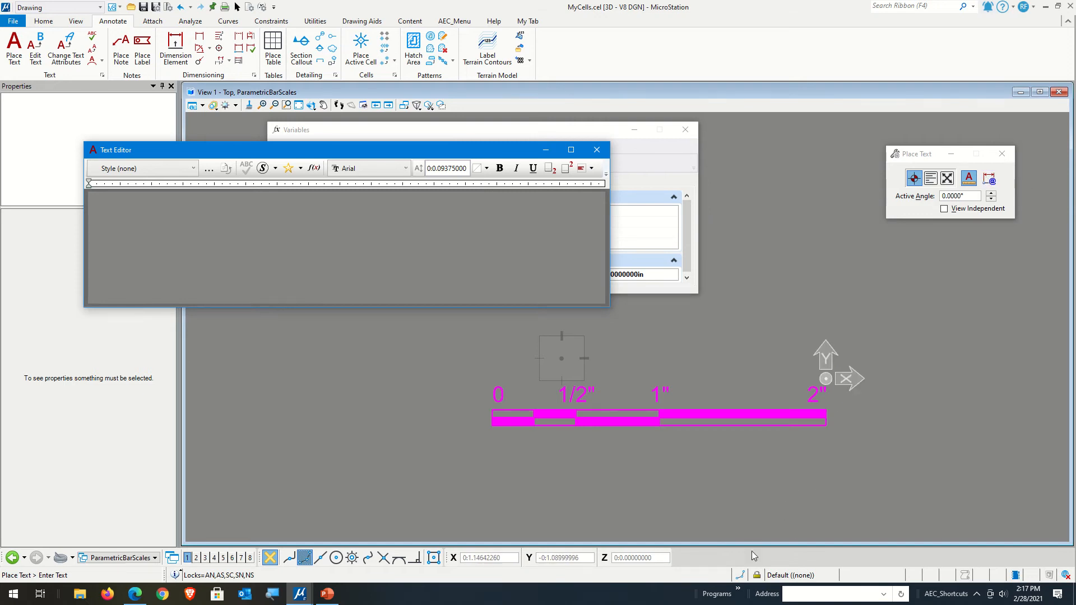
click(756, 578)
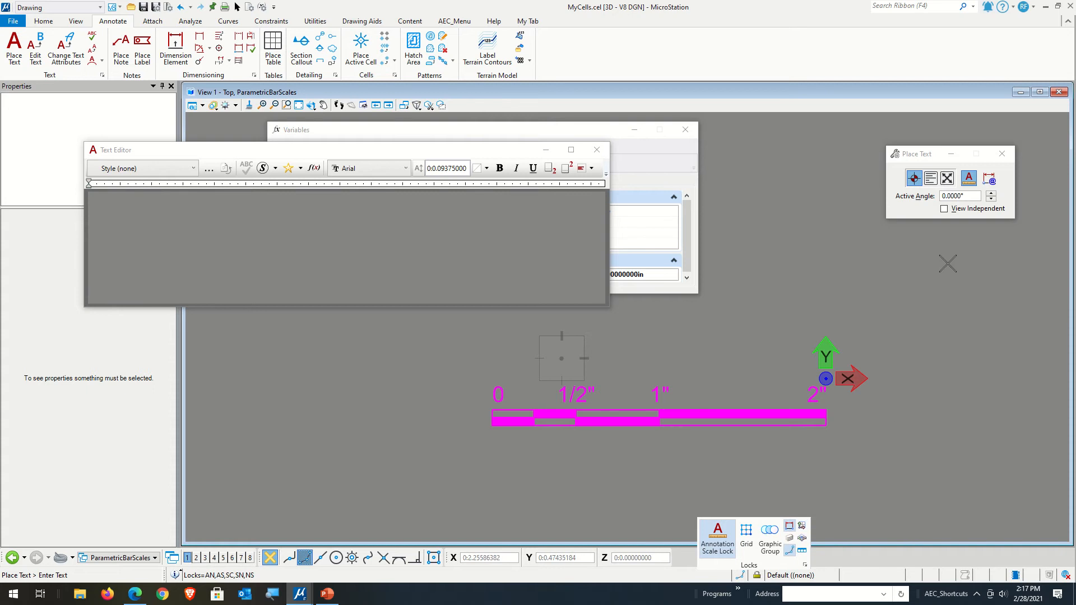
click(967, 185)
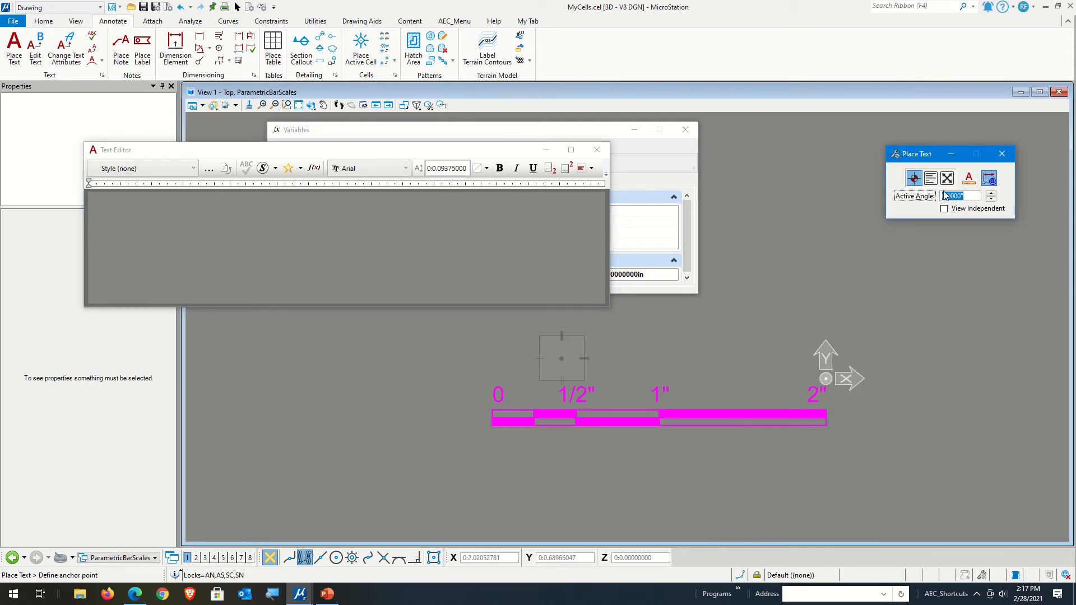
click(991, 180)
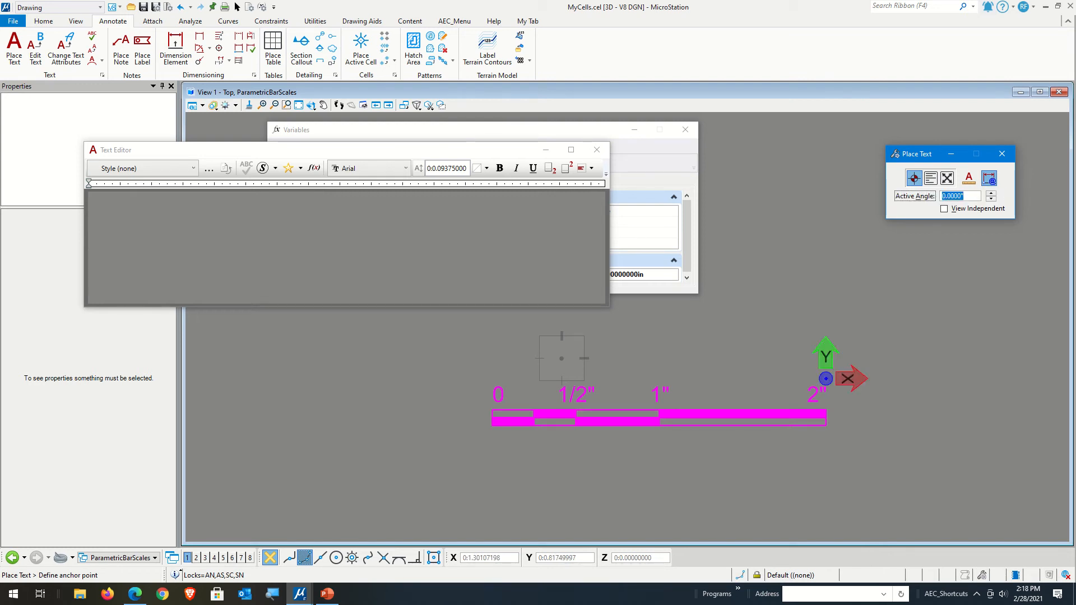
key(Return)
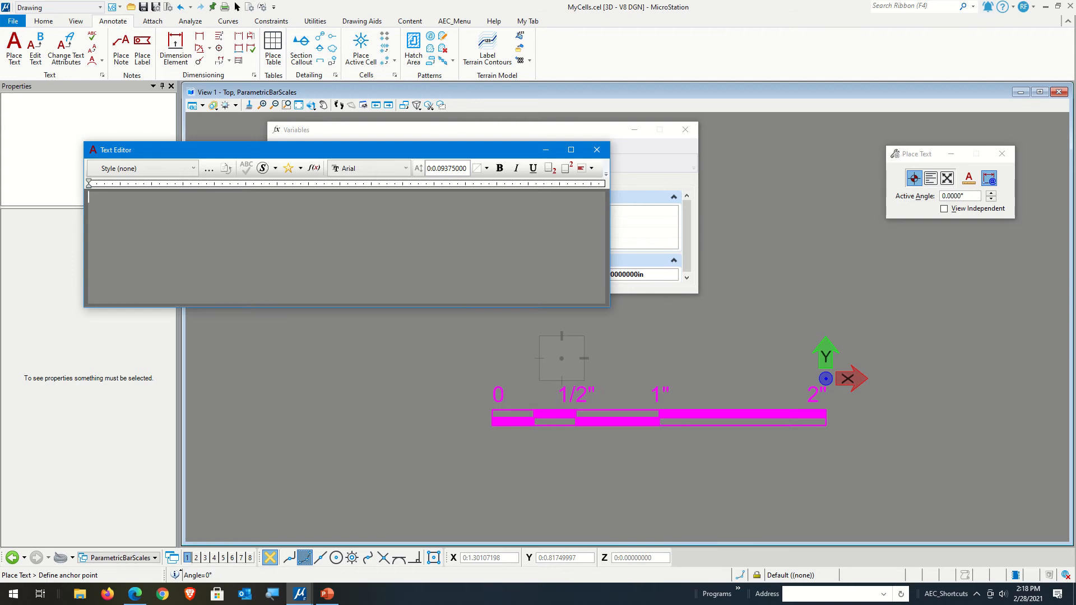
text(0)
scroll(507, 409, up, 2)
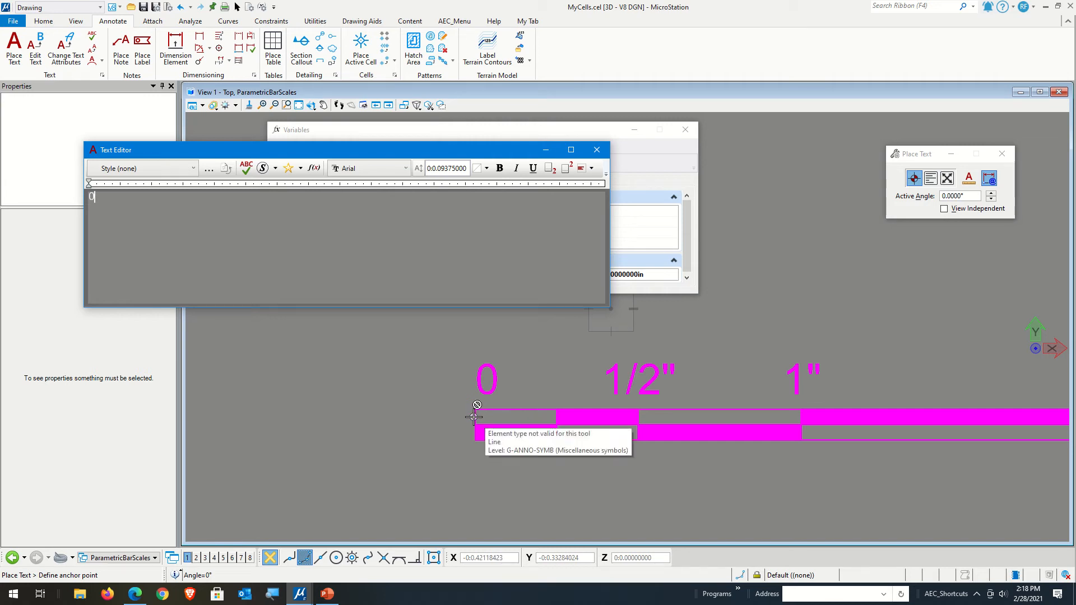
scroll(474, 417, up, 2)
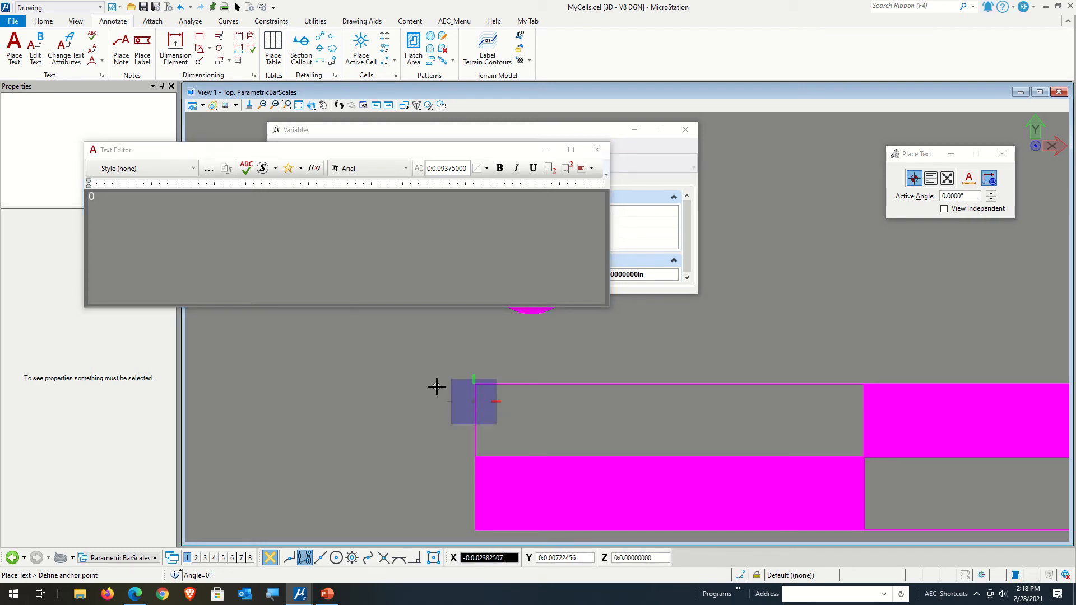
key(BackSpace)
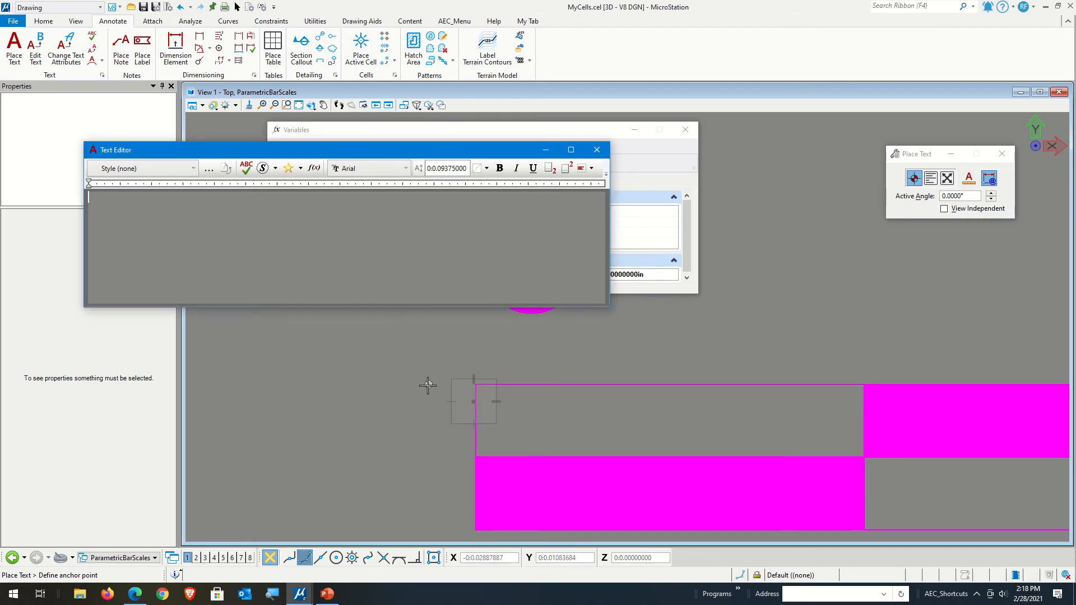
Reposition the Text Editor and set the active level to G-ANNO-SYMB.
click(757, 575)
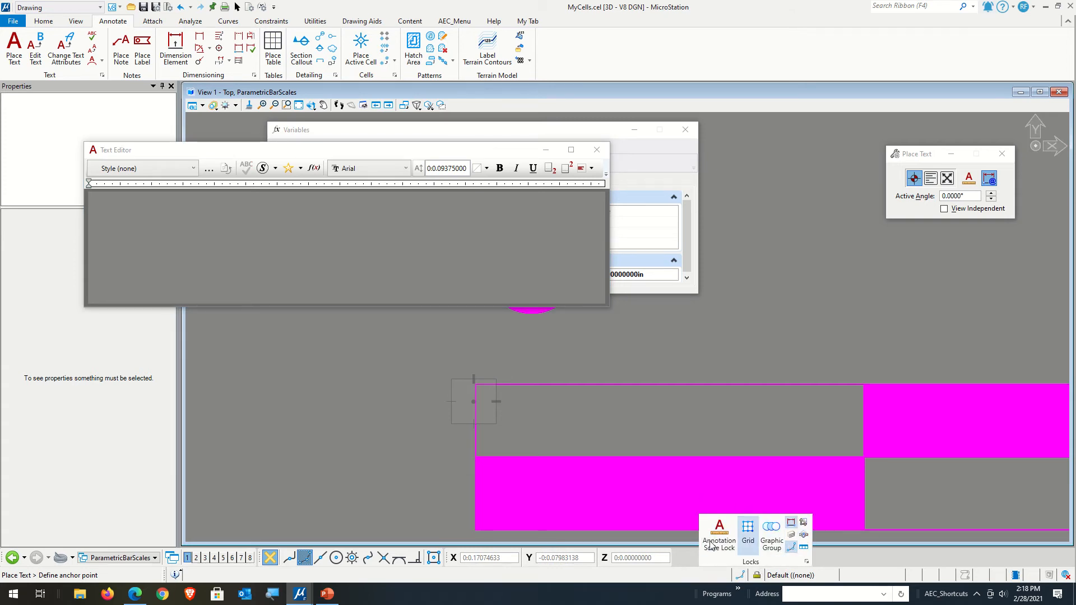
scroll(461, 437, down, 4)
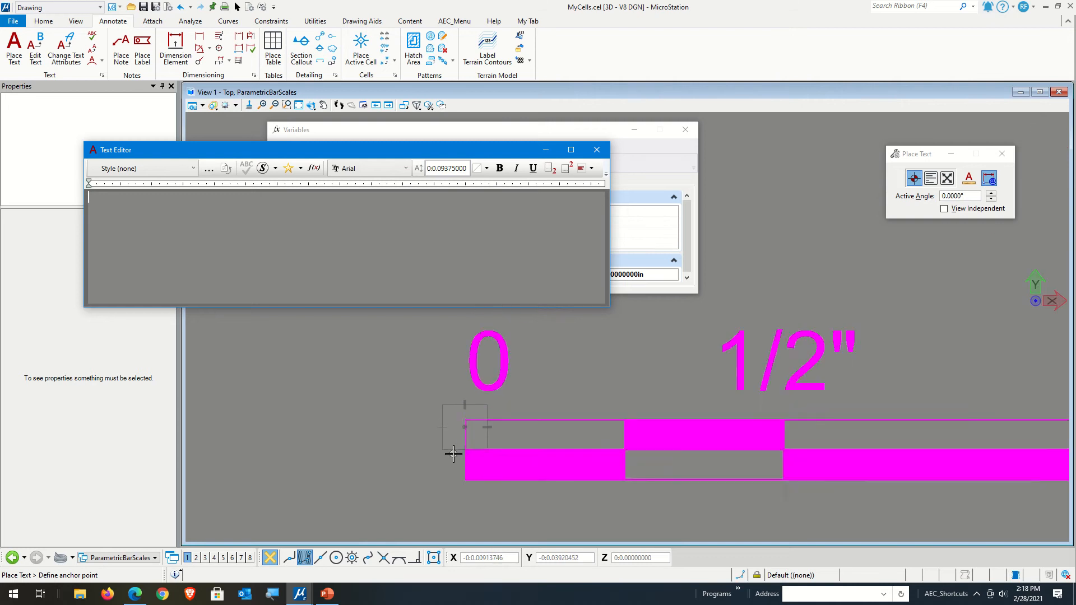
scroll(443, 429, up, 1)
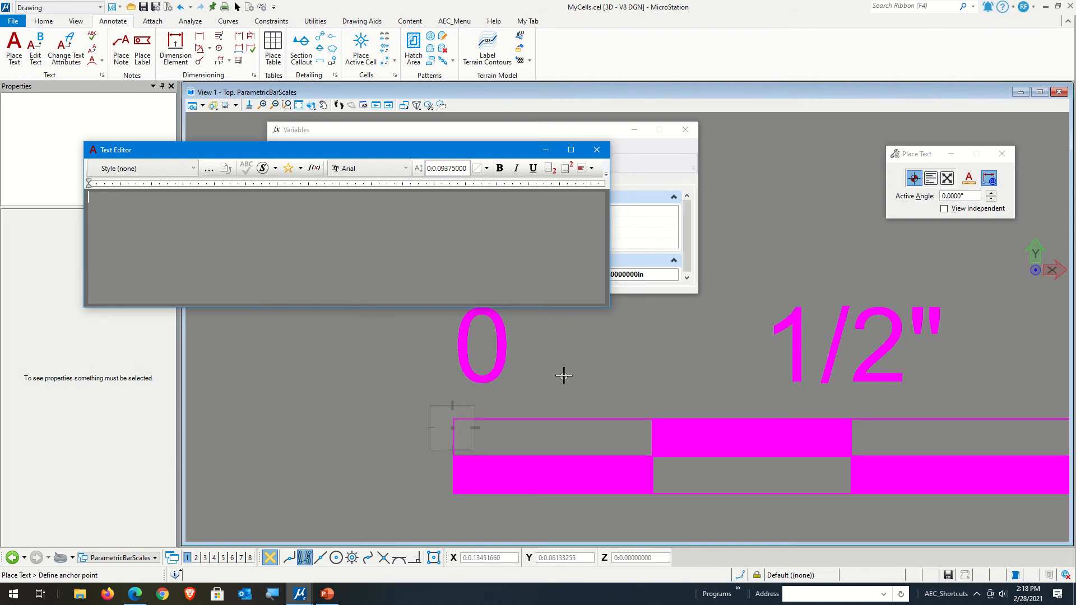
drag(365, 150, 422, 211)
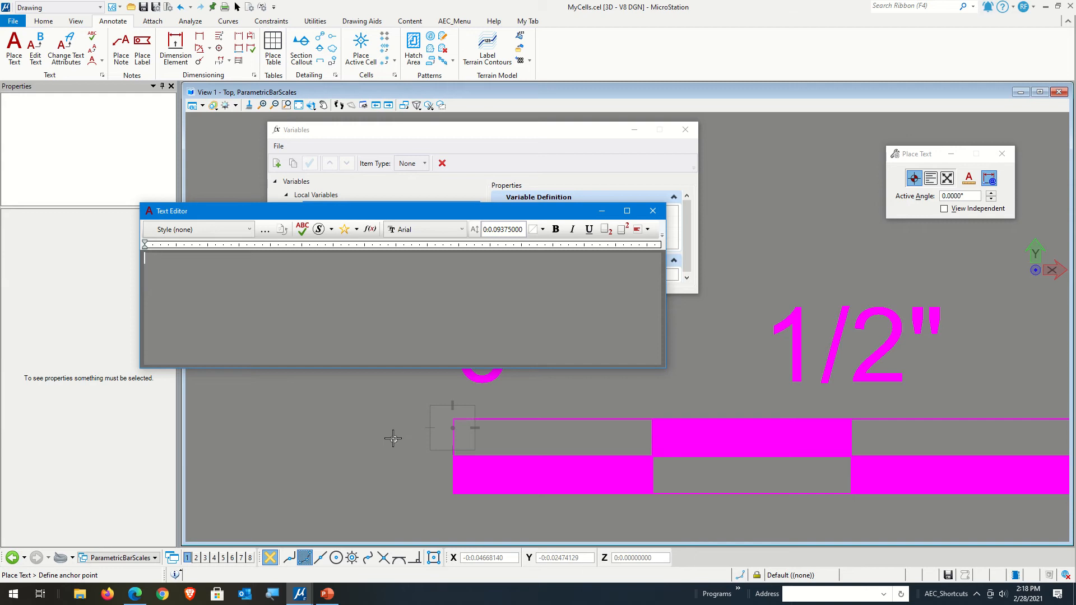
click(276, 163)
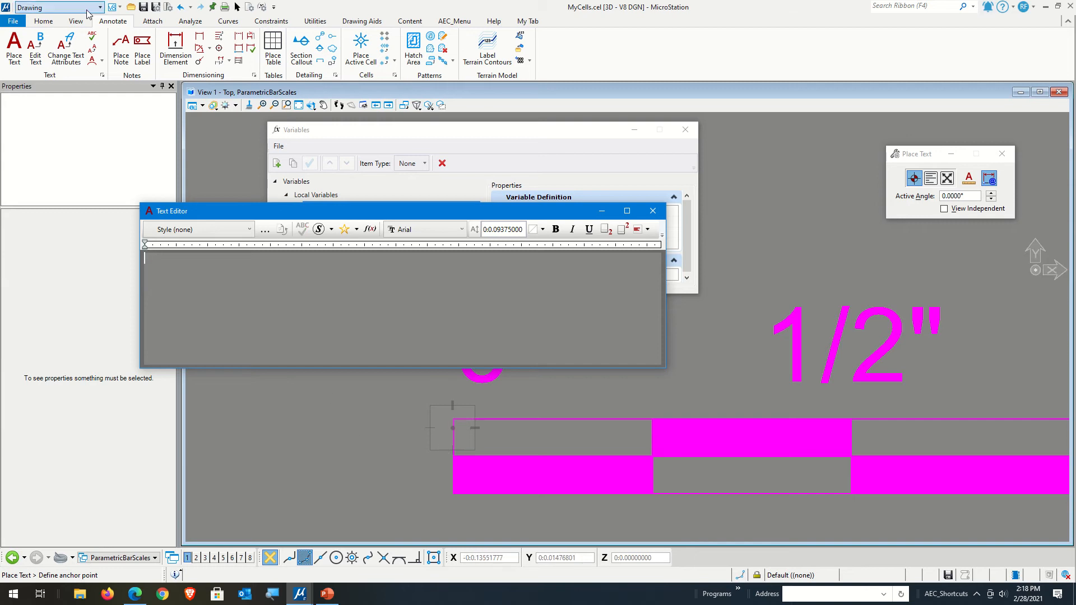
click(39, 23)
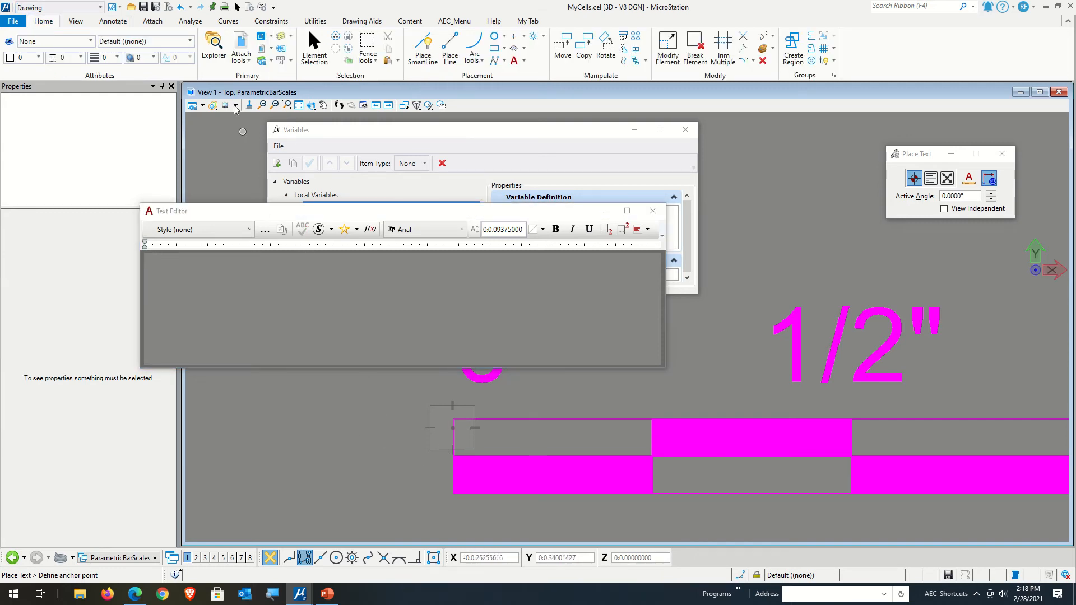
click(149, 42)
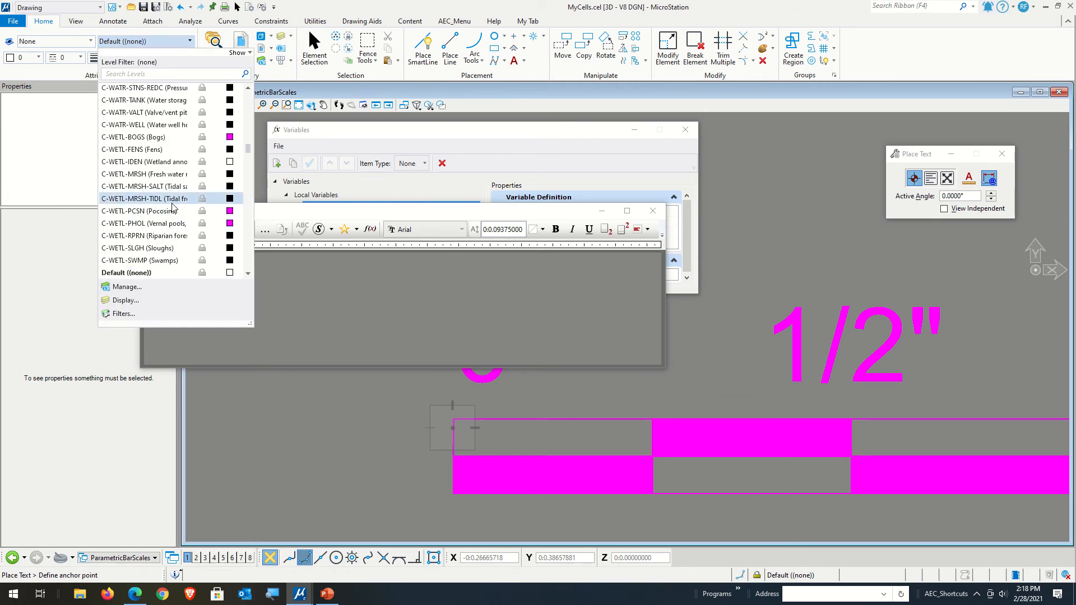
key(g)
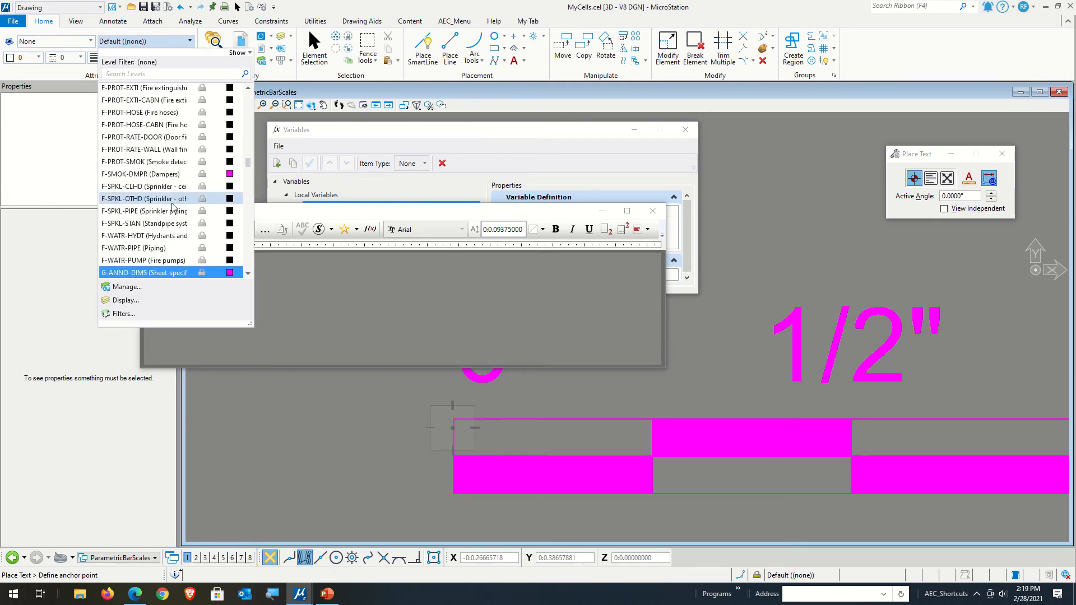
scroll(170, 230, down, 5)
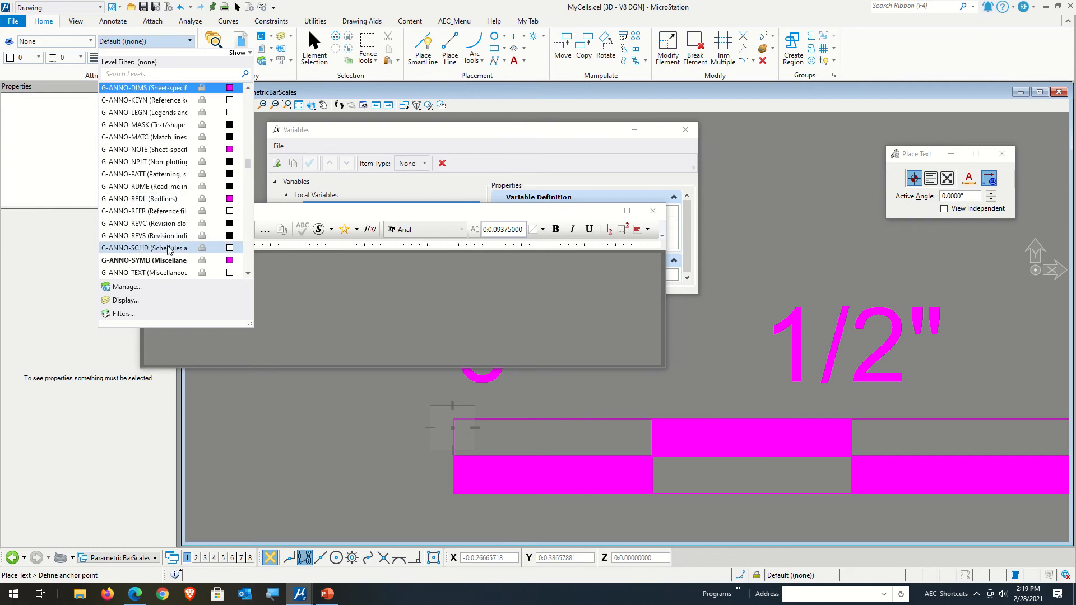
click(162, 261)
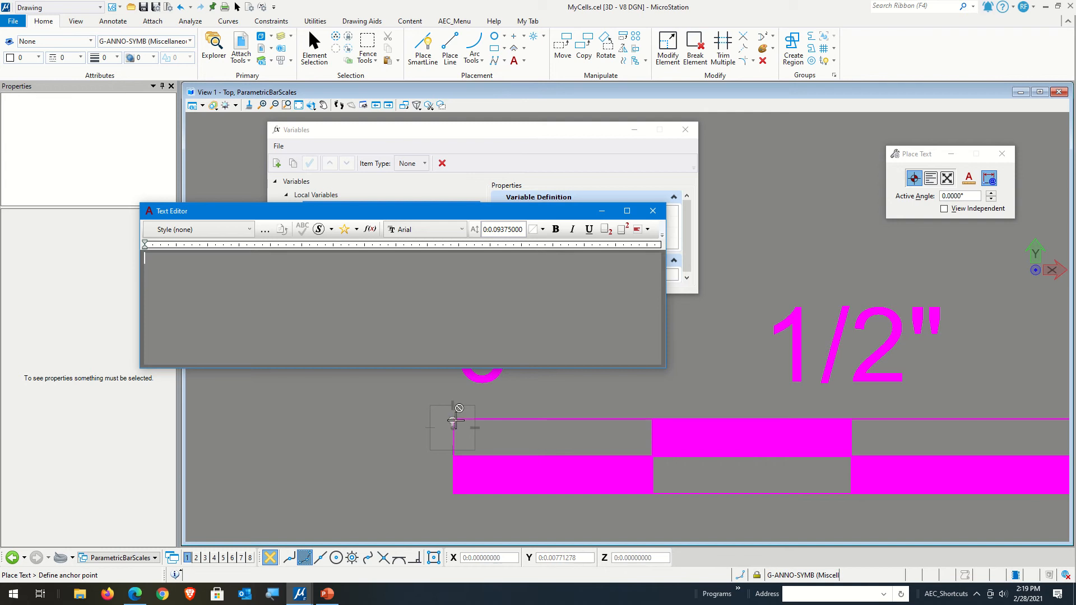
Draw a short vertical line left of the bar scale with Place SmartLine, then return to Place Text.
scroll(404, 435, down, 2)
scroll(432, 440, up, 2)
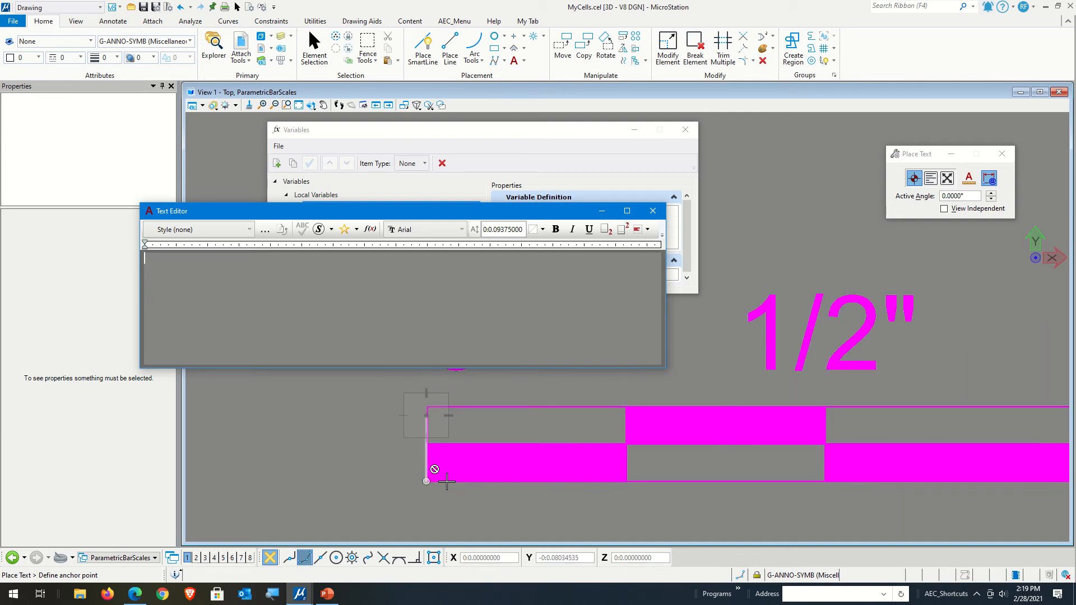
scroll(426, 474, down, 3)
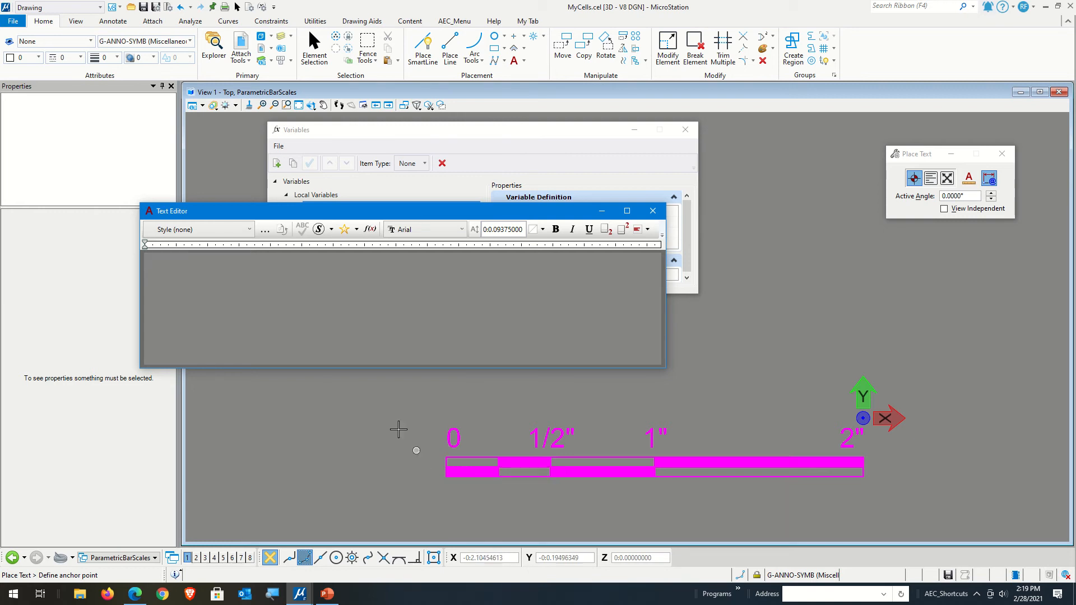
click(423, 44)
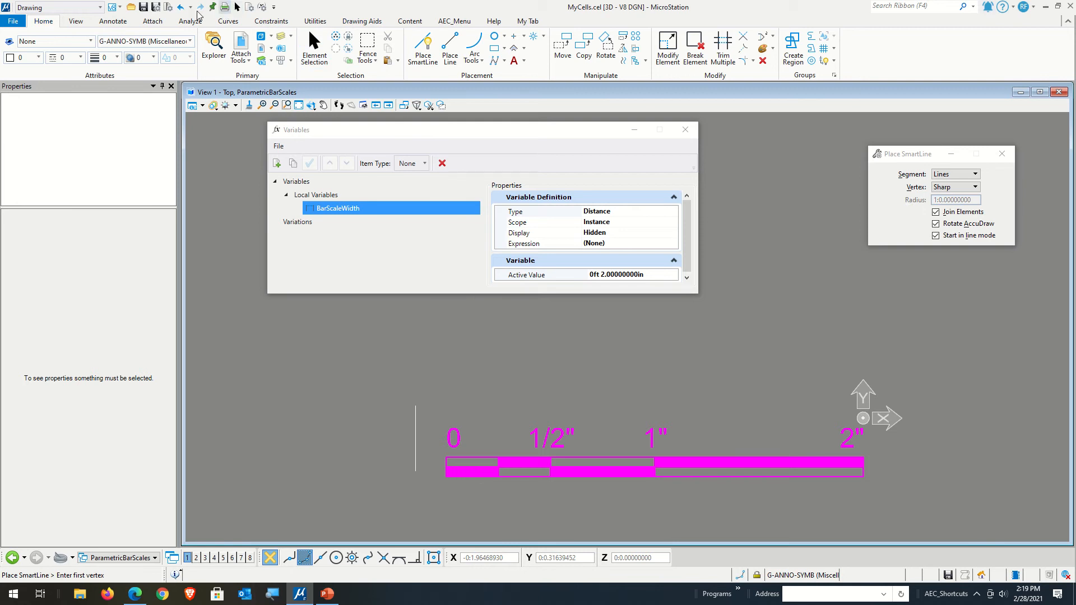
click(514, 62)
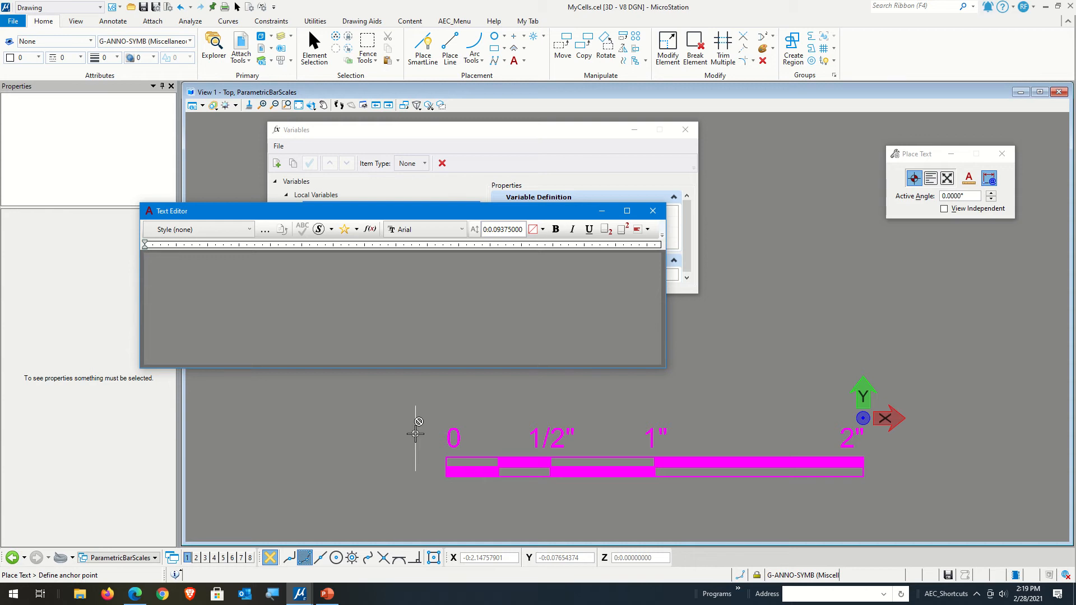
Draw a second short vertical line beside the first with Place Line and return to Place Text.
click(454, 21)
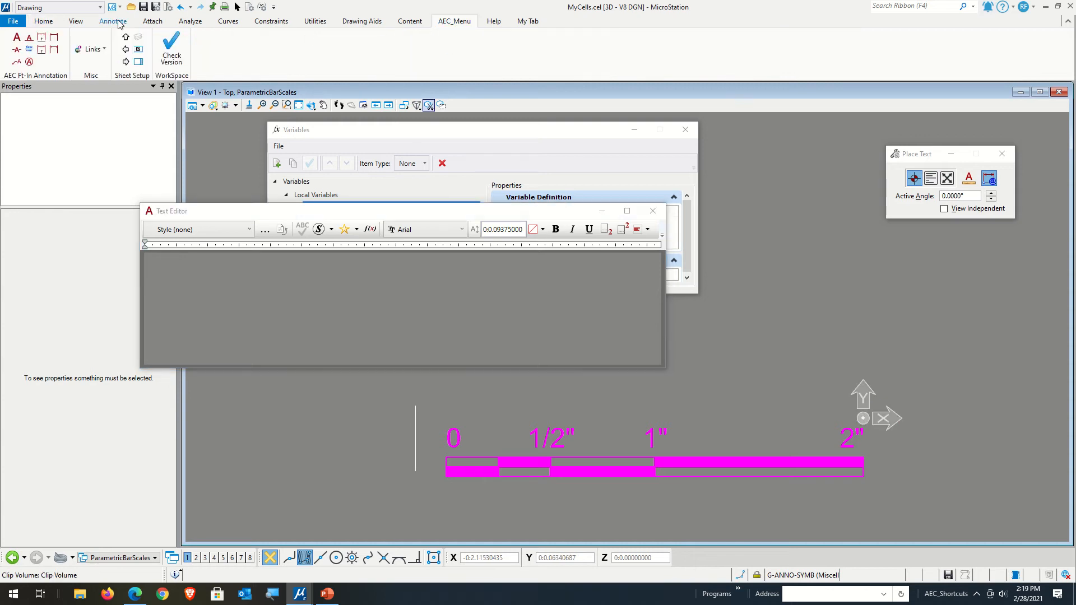
click(44, 21)
click(450, 47)
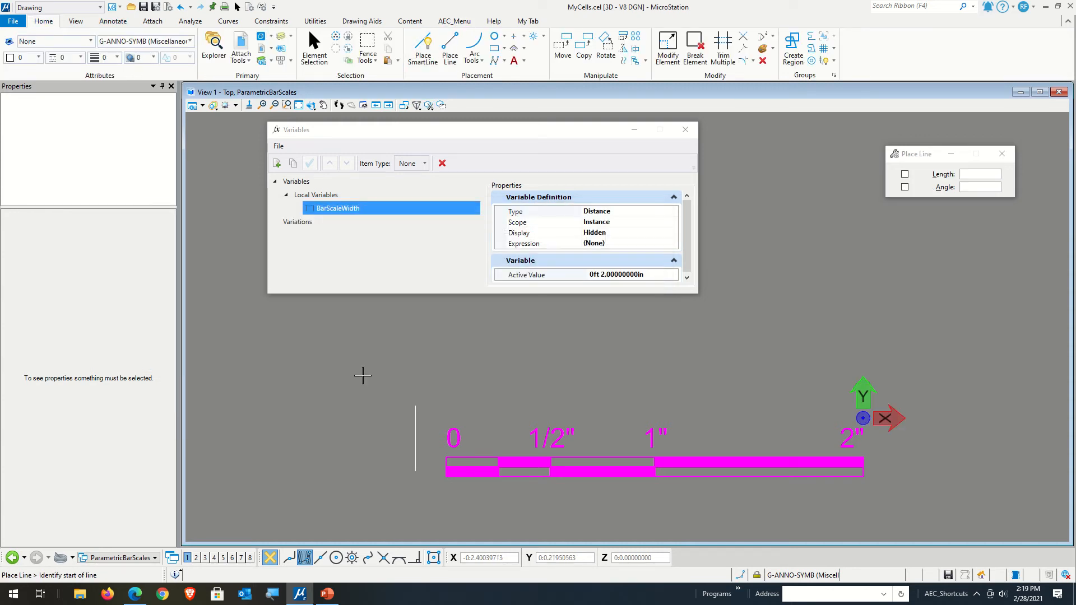
click(394, 386)
click(394, 451)
right_click(443, 405)
click(514, 60)
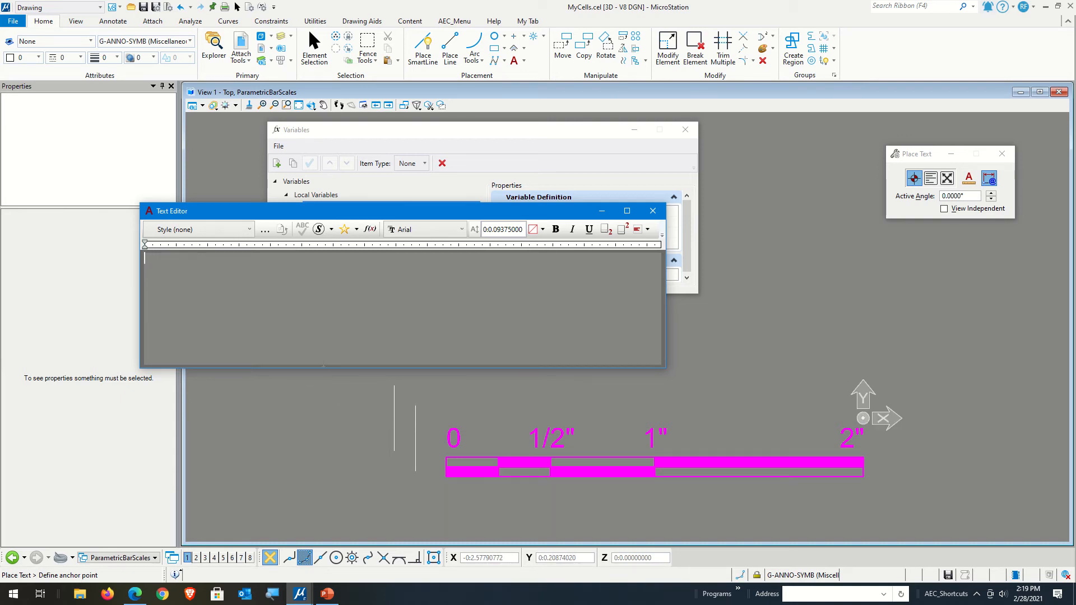
Select and delete the two vertical lines left of the bar scale.
click(314, 49)
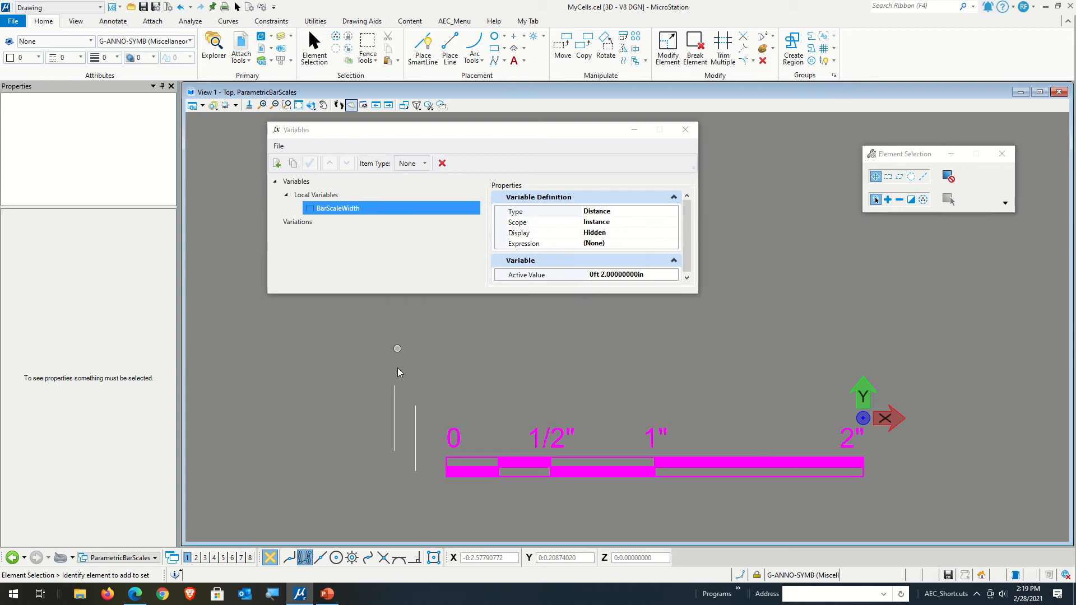
drag(358, 366, 340, 341)
key(Delete)
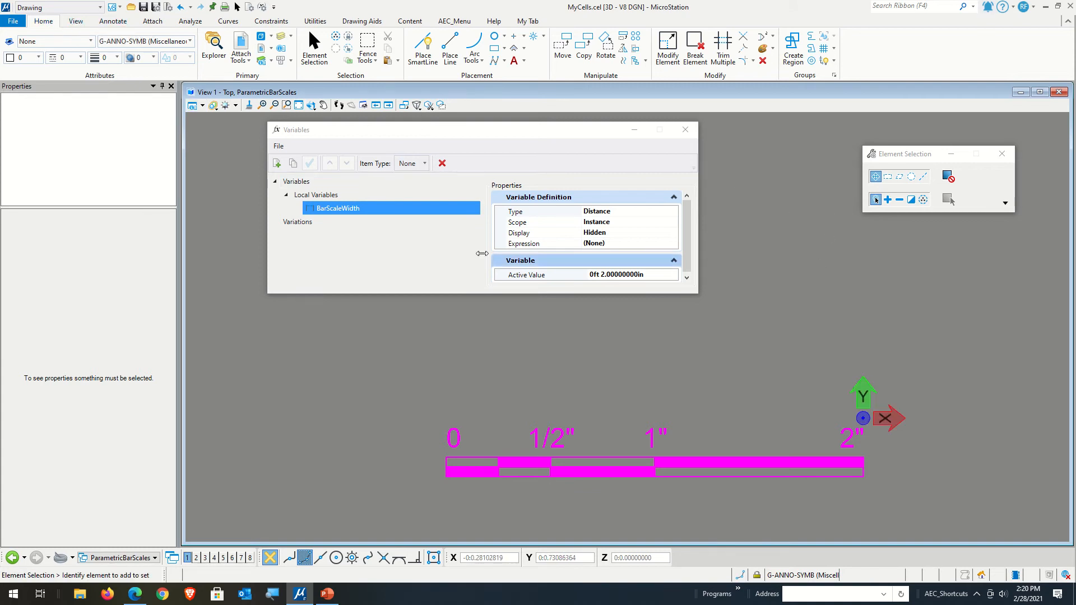
Try placing a "0" label associated with the bar scale's upper-left corner at the existing label's position, and undo the placement.
click(514, 61)
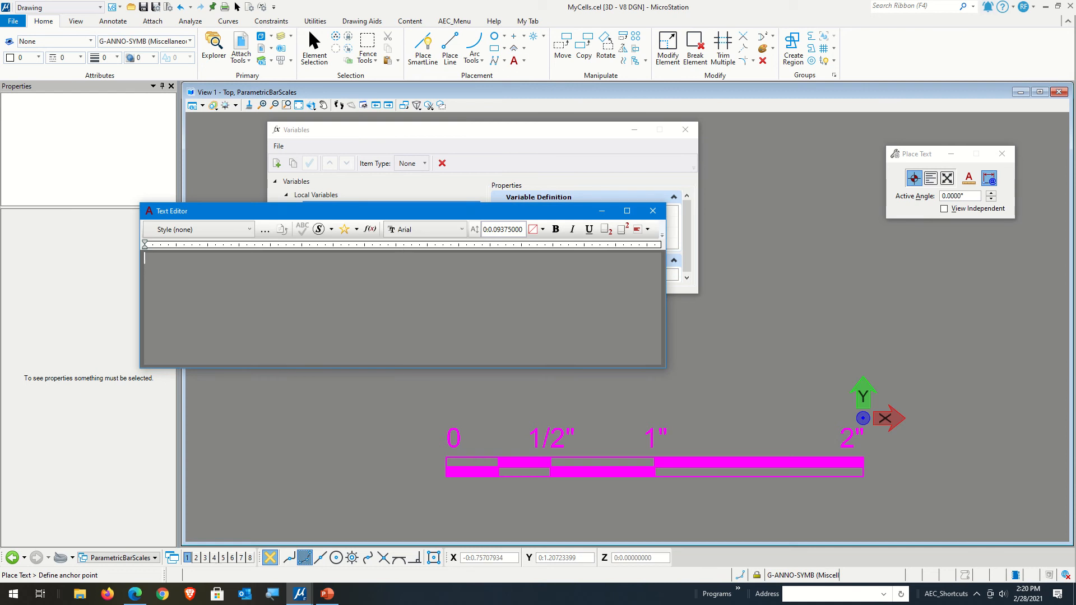
text(0)
key(BackSpace)
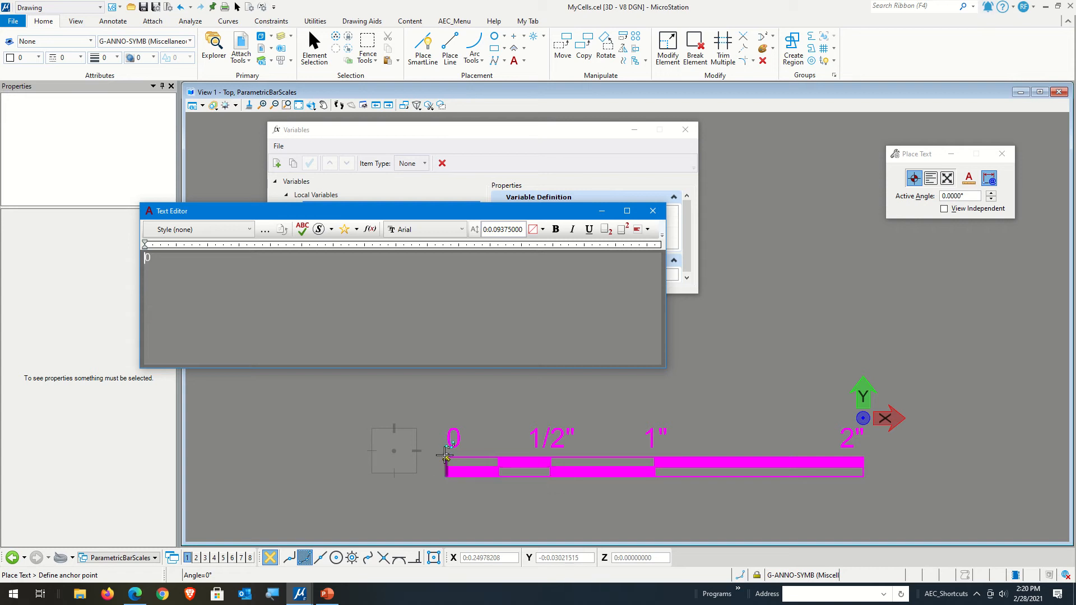
middle_click(446, 452)
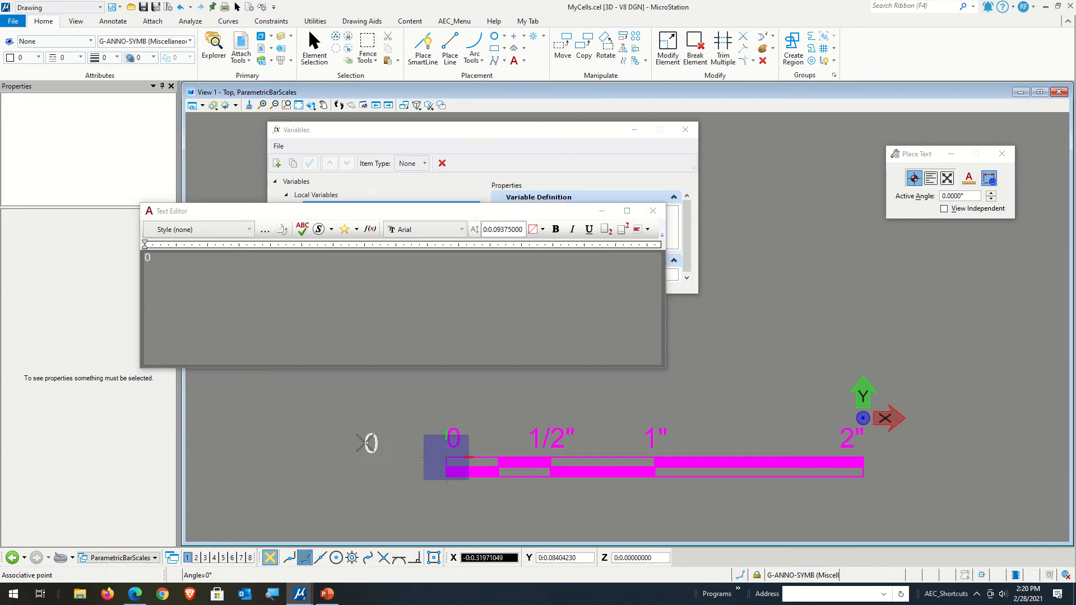
scroll(460, 452, up, 3)
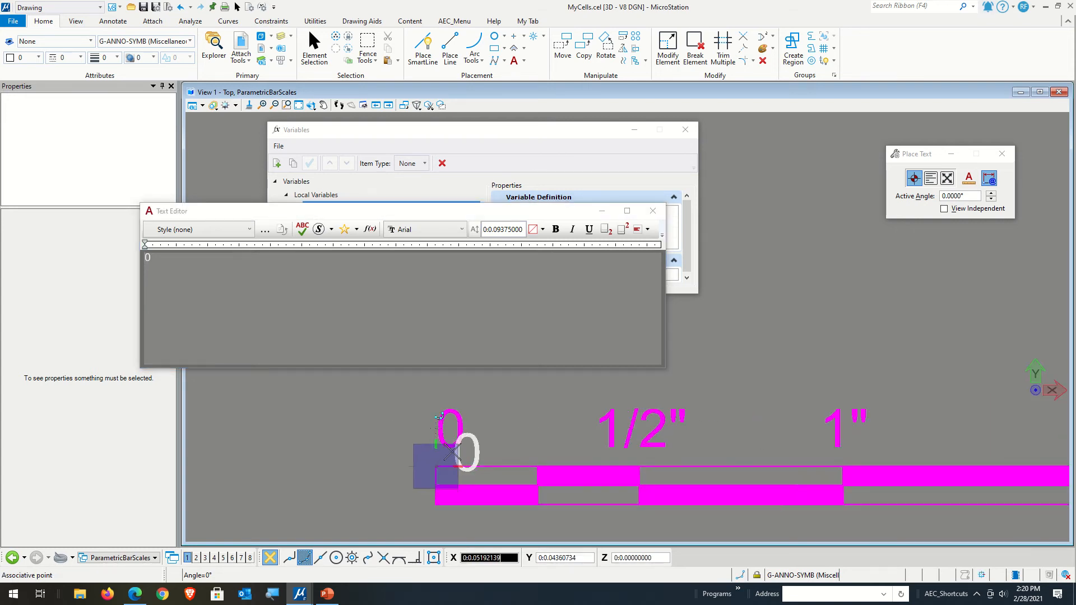
click(439, 416)
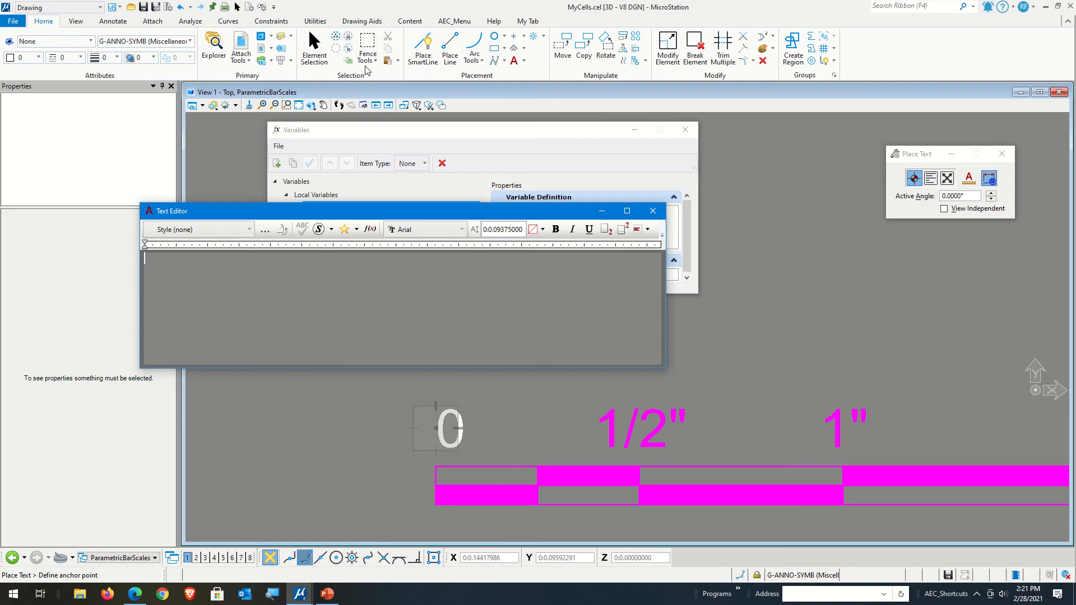
click(181, 8)
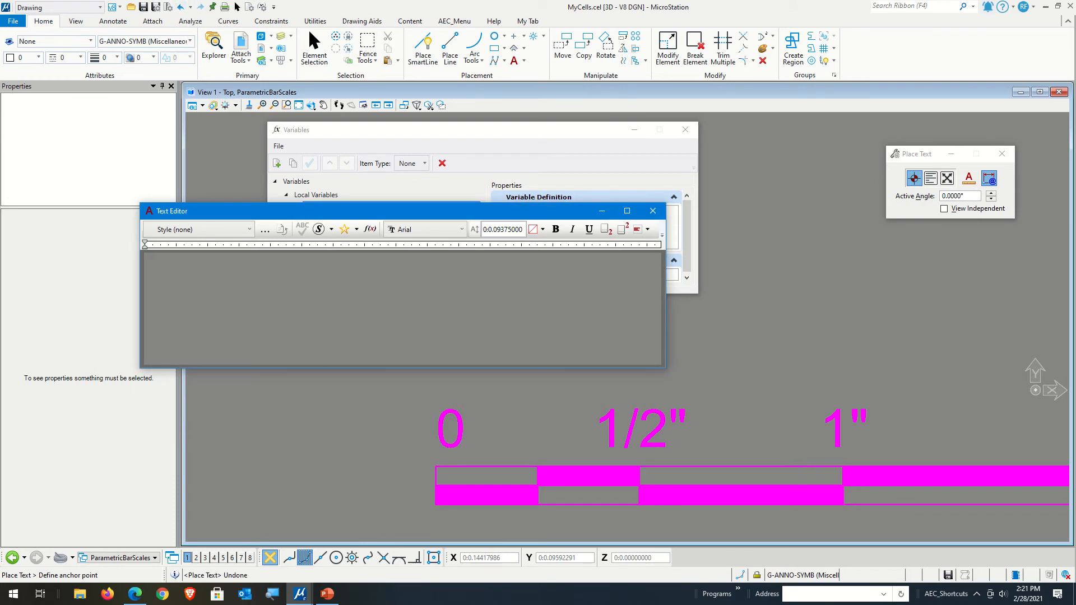
Set the active color, line style and line weight to ByLevel.
click(41, 59)
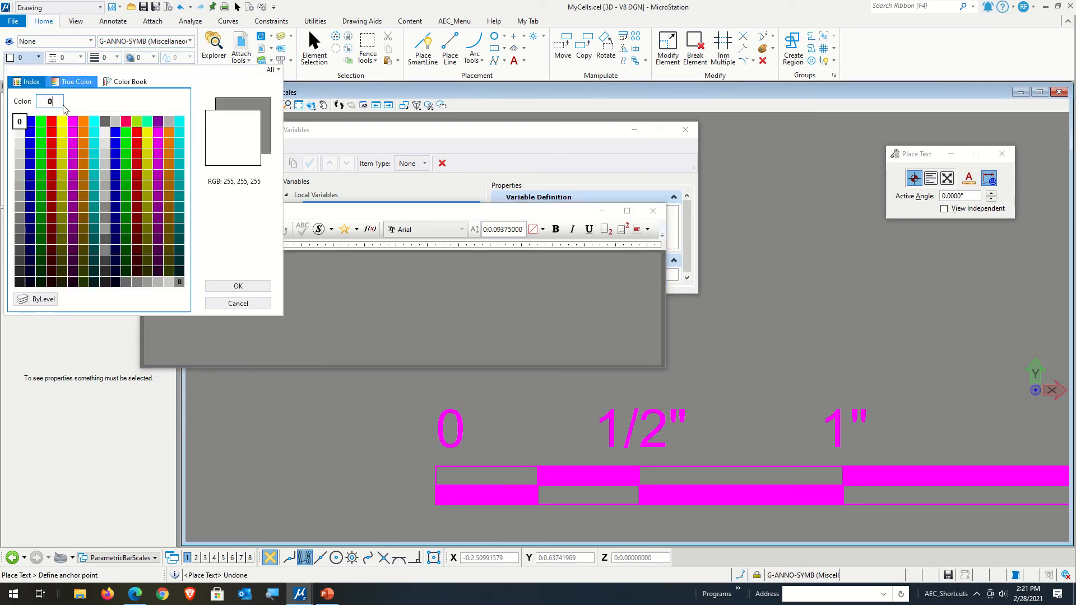
click(36, 301)
click(71, 60)
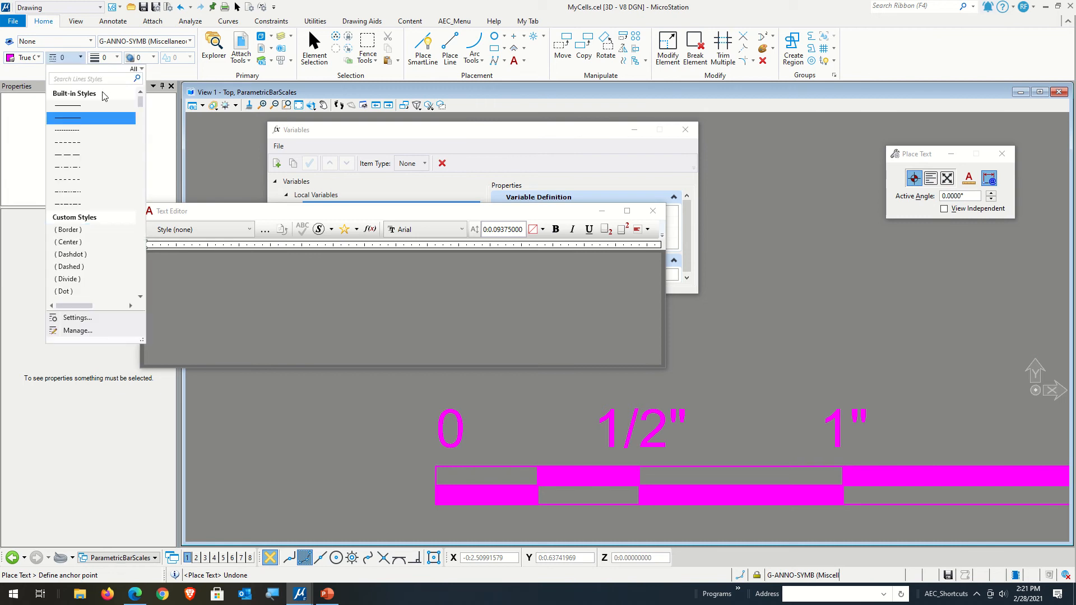
click(66, 110)
click(109, 56)
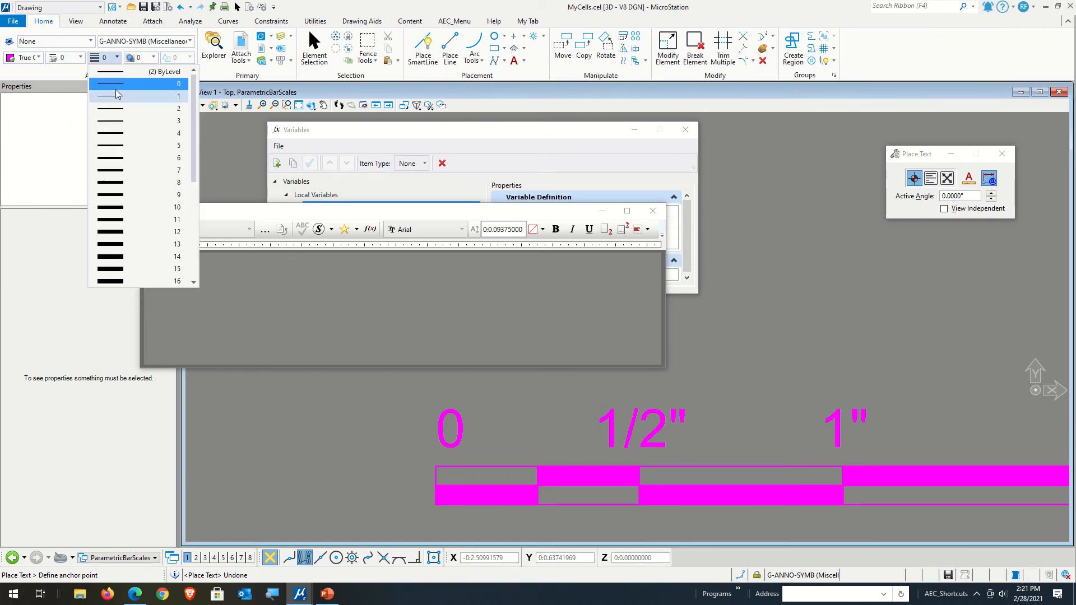
click(106, 78)
click(110, 57)
click(111, 78)
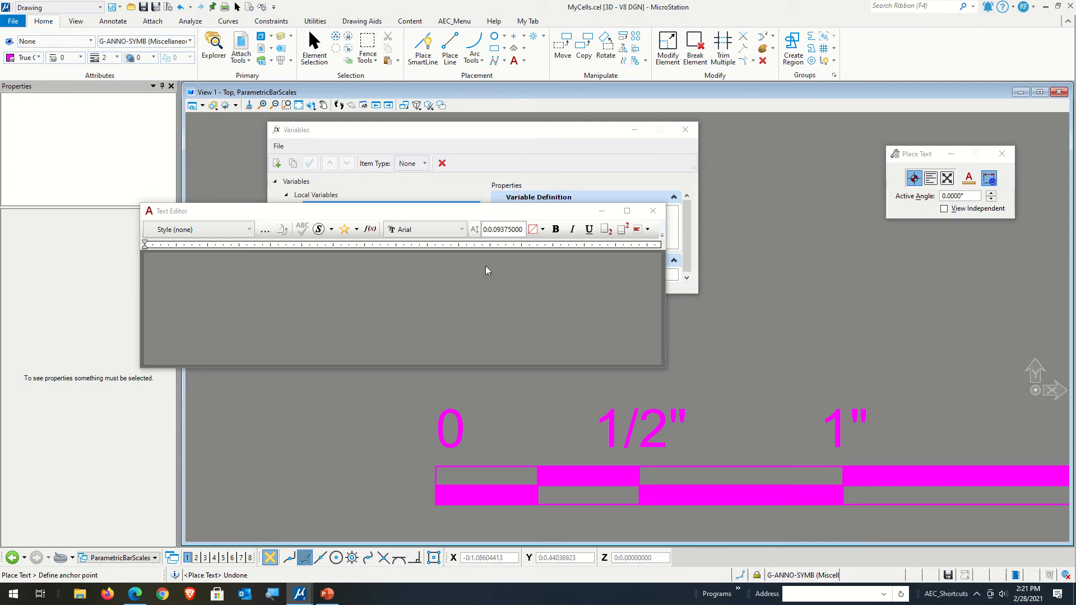
Draw a diagonal reference SmartLine from the left-center point of the existing "0" label up and to the left.
click(388, 292)
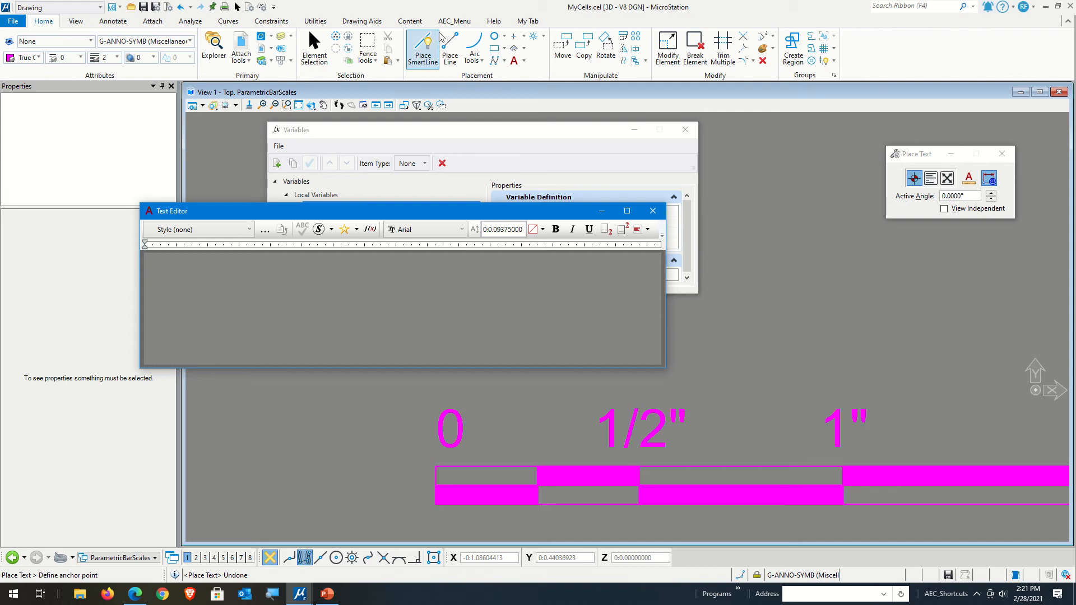
click(423, 48)
click(436, 429)
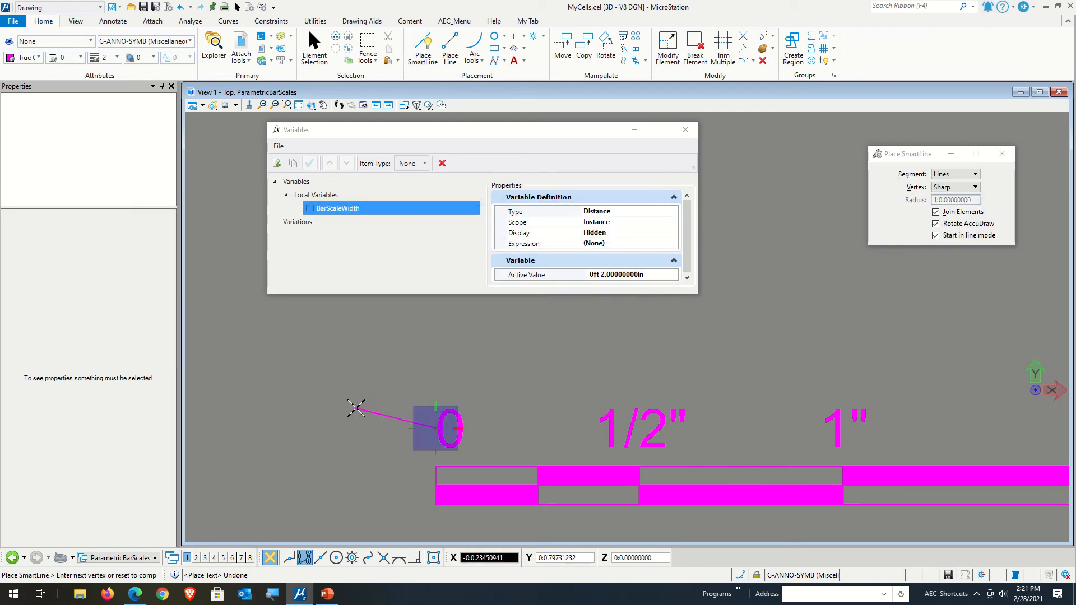
right_click(361, 354)
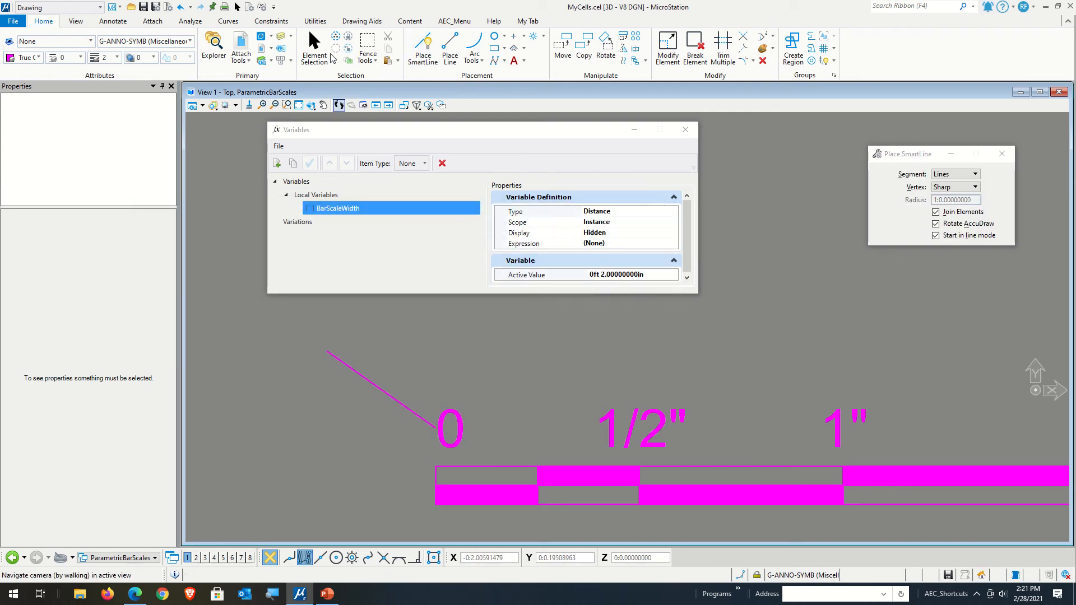
Delete the existing "0" label above the left end of the bar scale.
click(314, 48)
click(458, 396)
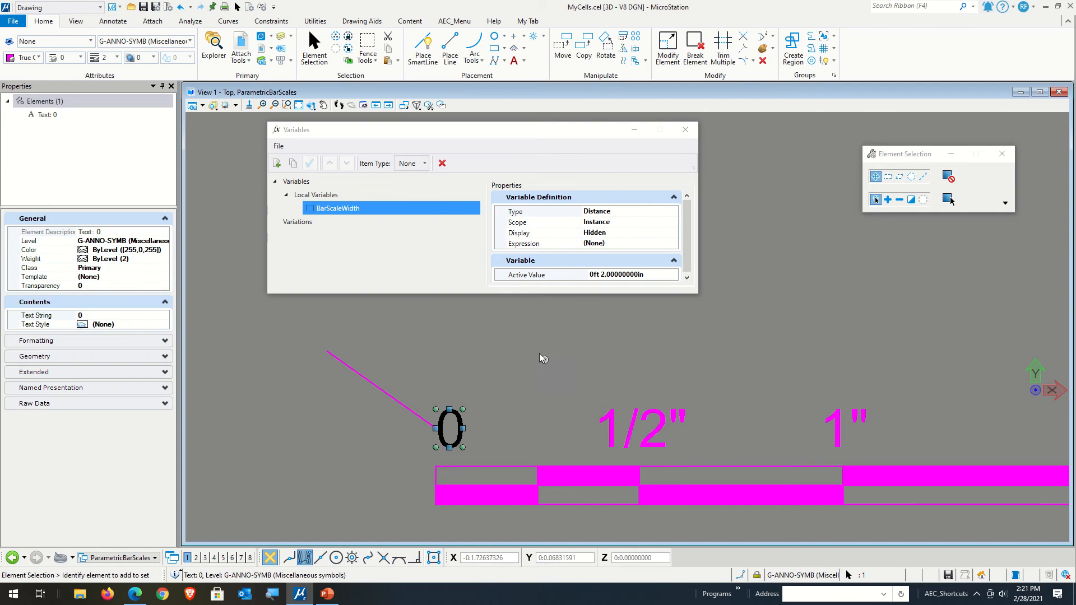
key(Delete)
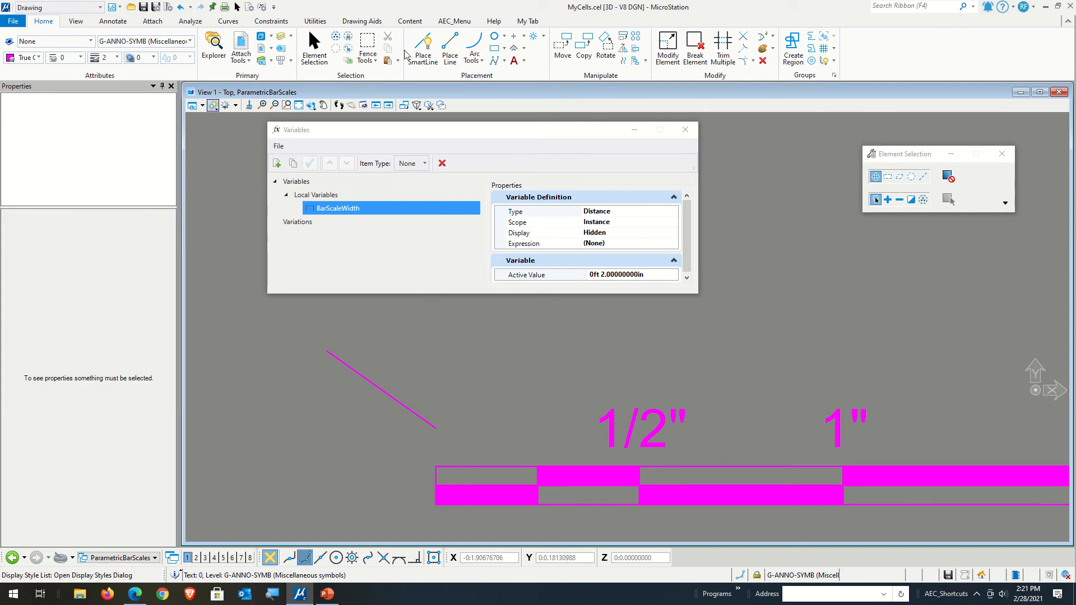
Place a "0" label associated with the bar scale's upper-left corner at the diagonal reference line's lower end, and delete that line.
click(514, 60)
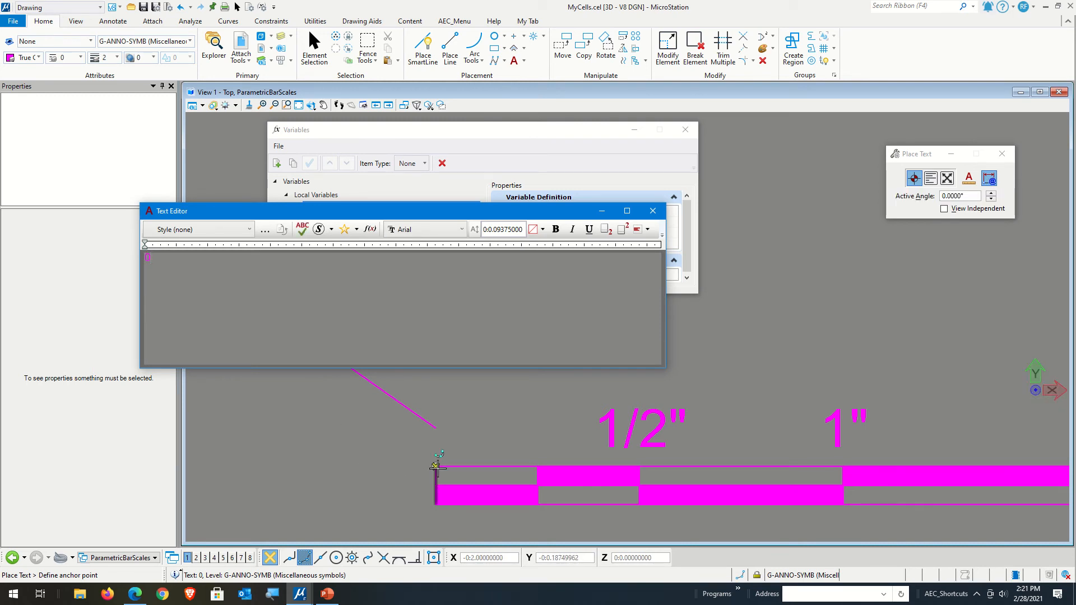
click(436, 429)
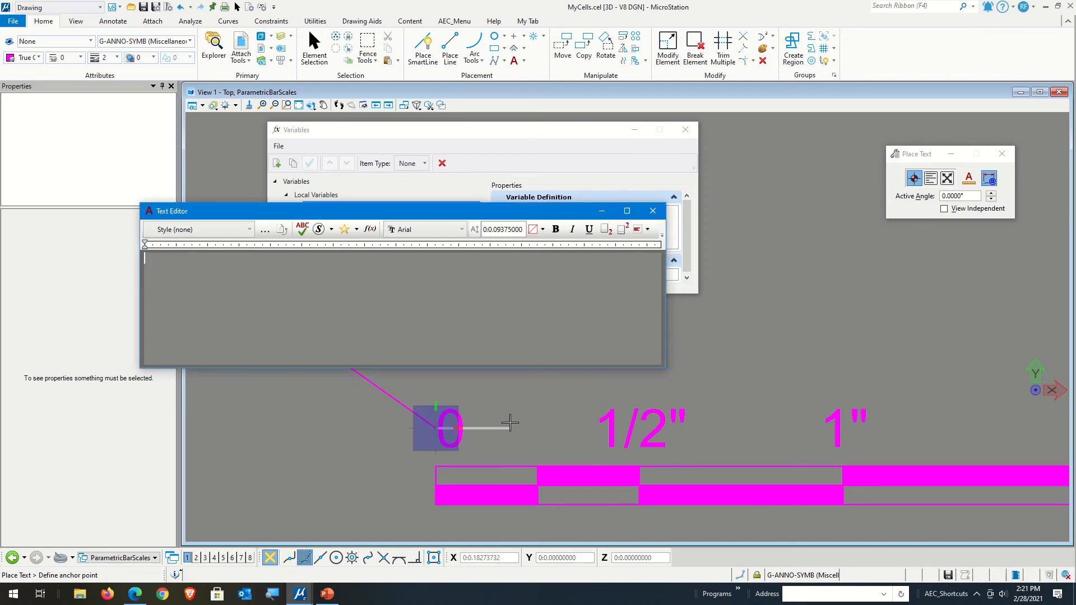
click(314, 48)
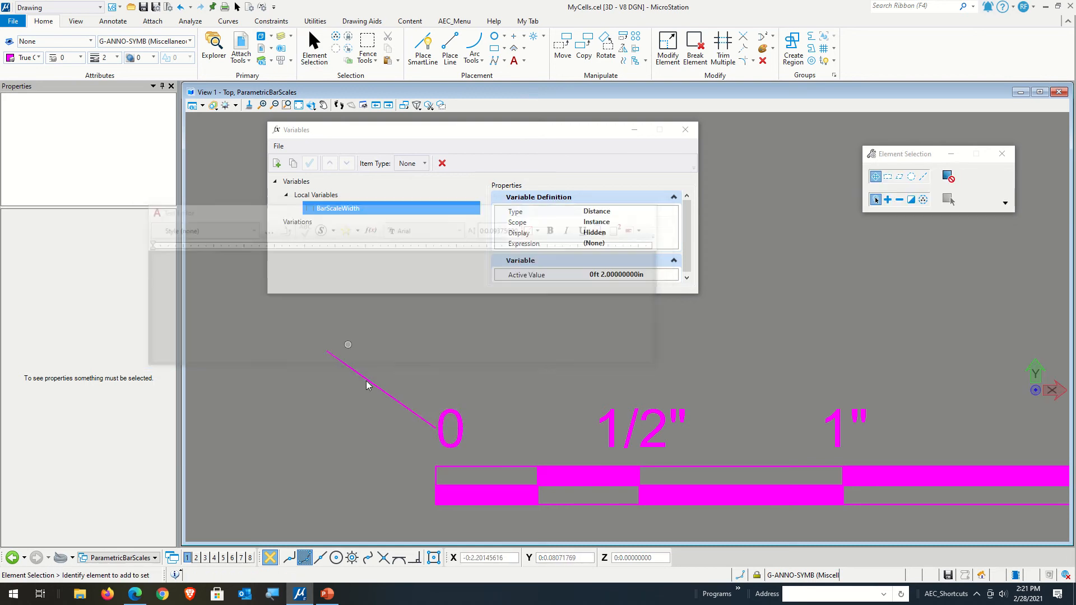
click(383, 392)
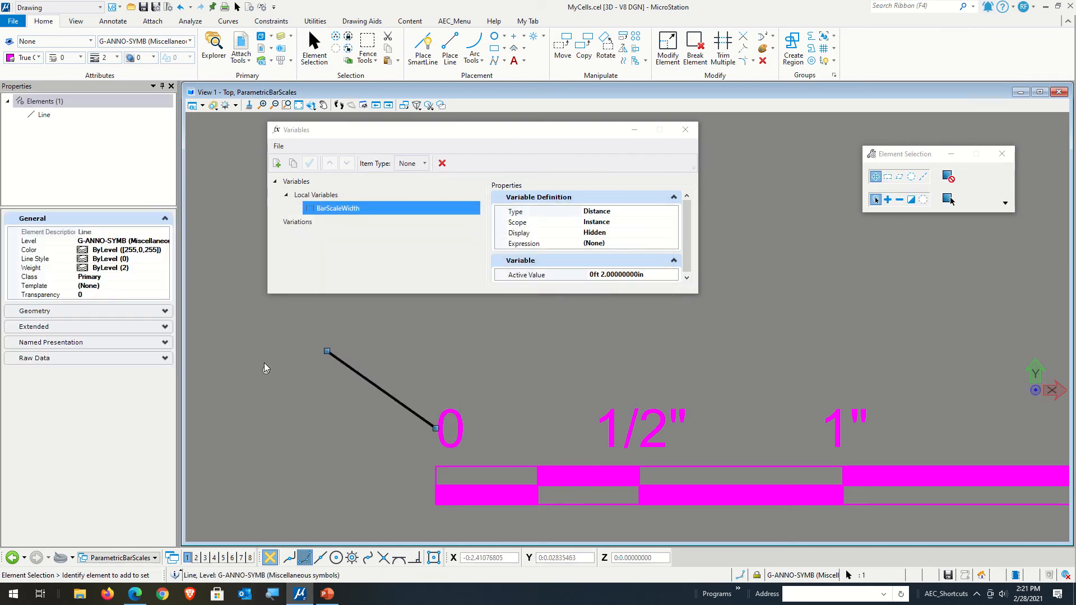
key(Delete)
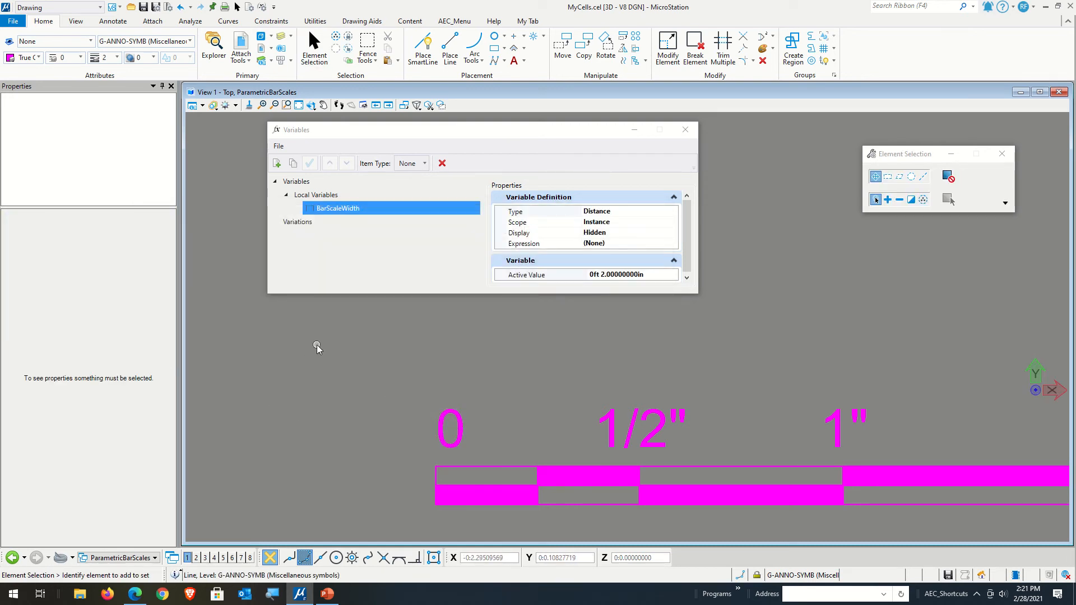
Set the BarScaleWidth variable's active value to 3 inches and check how the new label follows the bar scale.
click(603, 275)
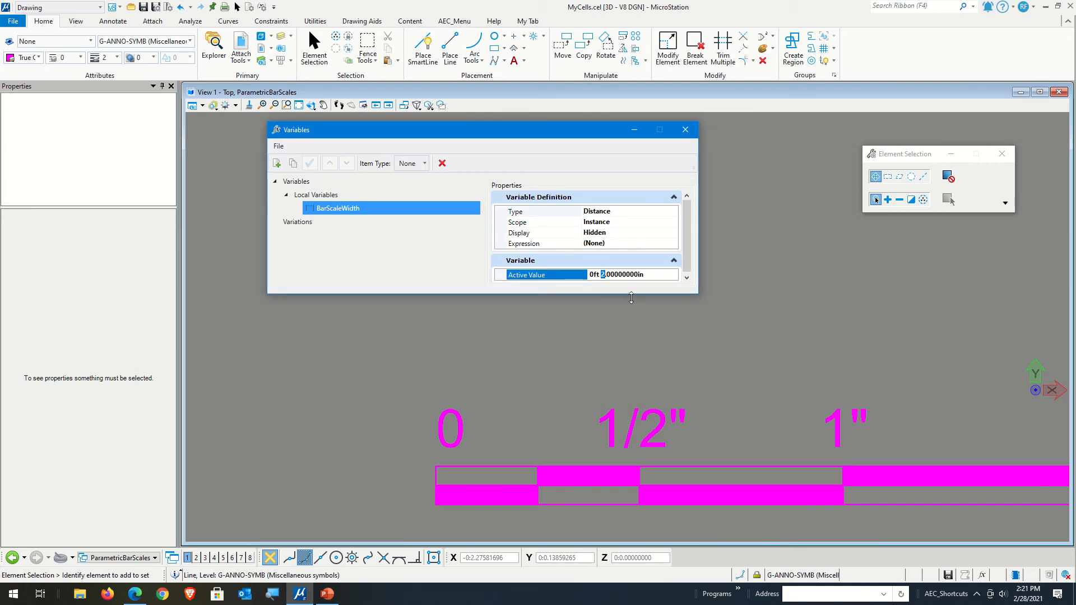
text(3)
scroll(625, 338, down, 2)
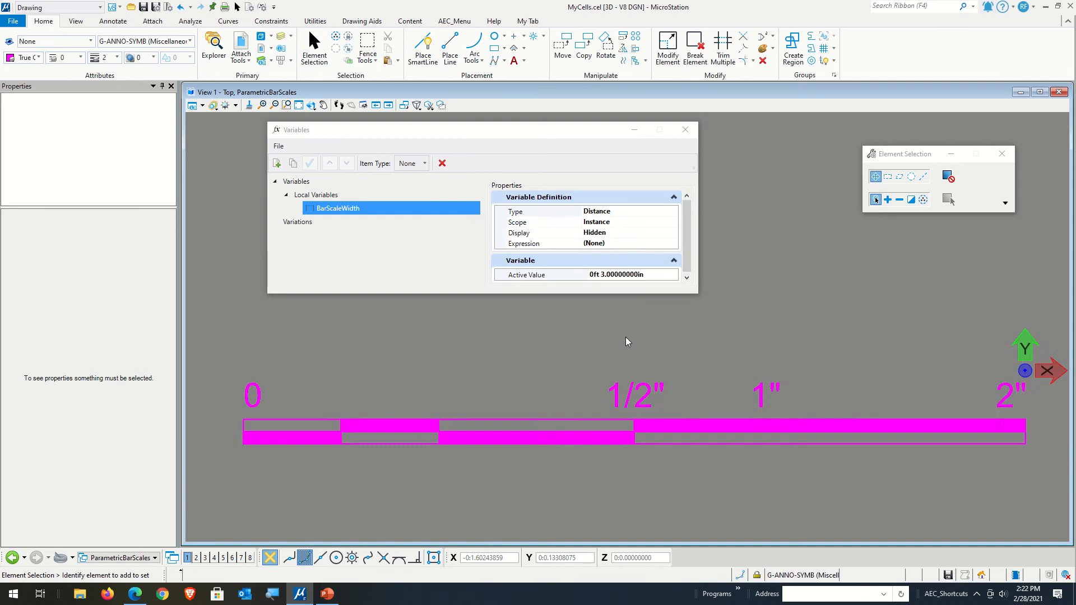
scroll(602, 372, up, 1)
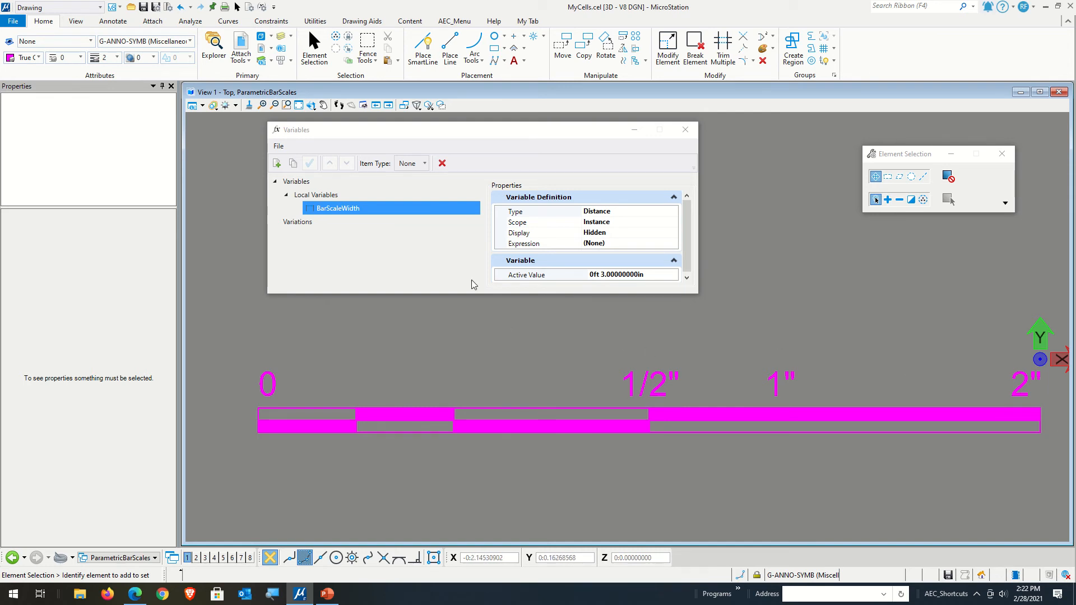
Set the BarScaleWidth variable's active value to 2 inches.
click(600, 274)
click(602, 275)
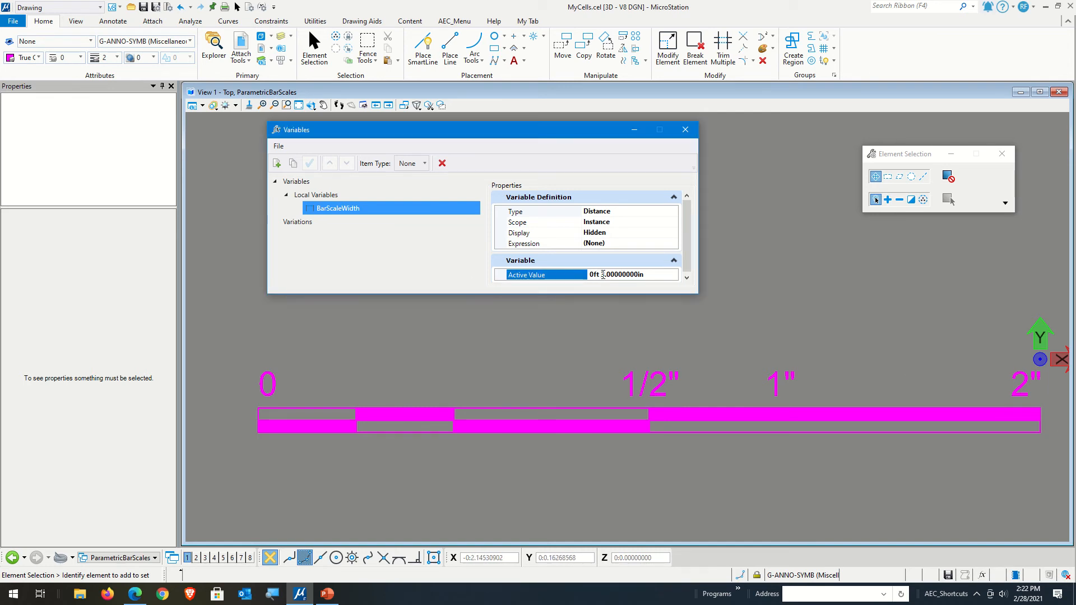
double_click(602, 275)
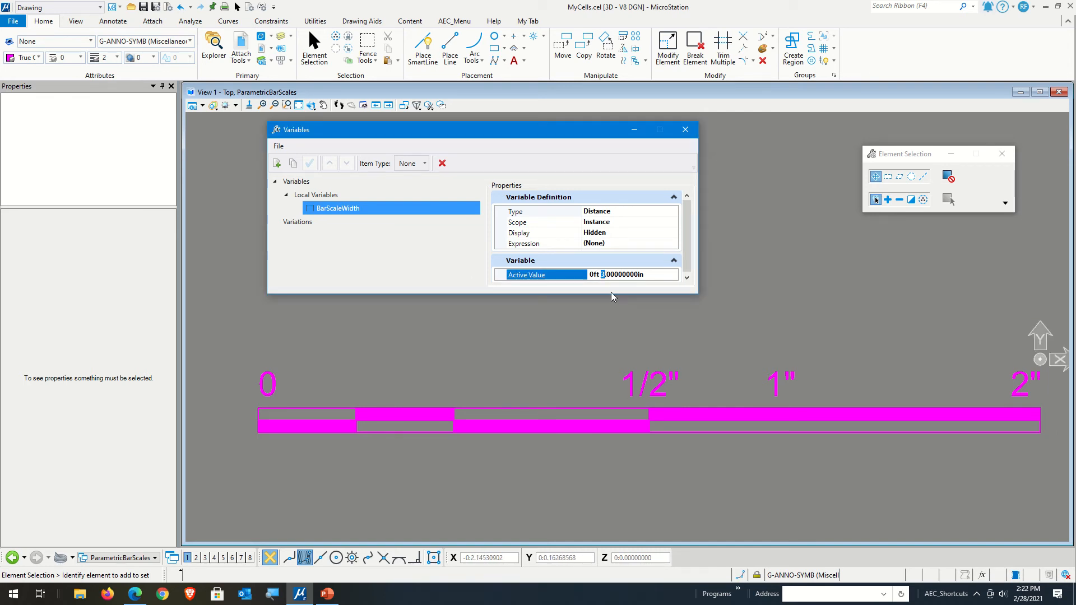
text(2)
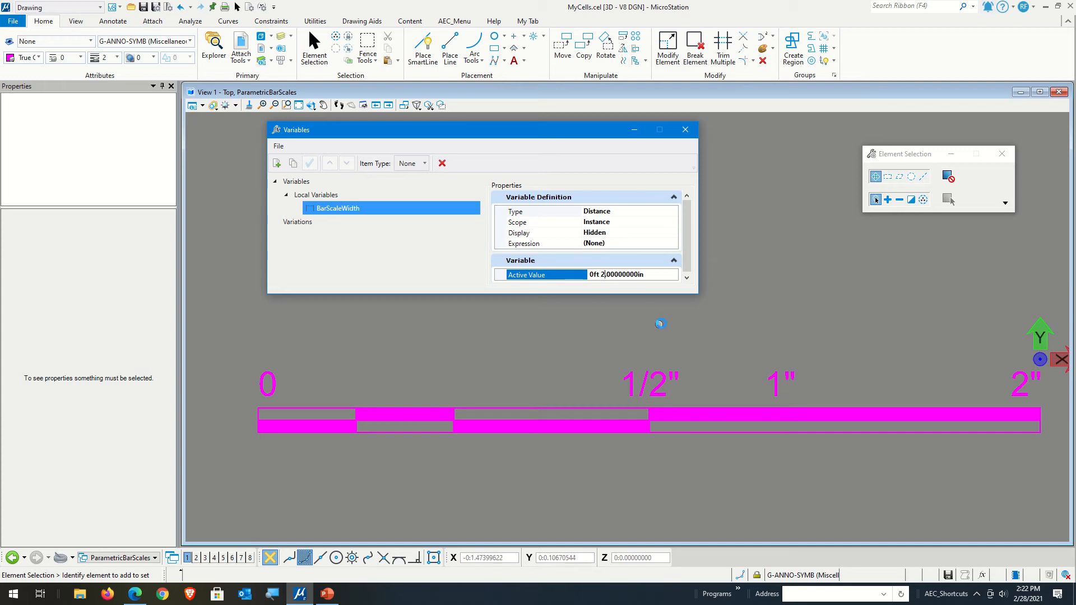
click(616, 335)
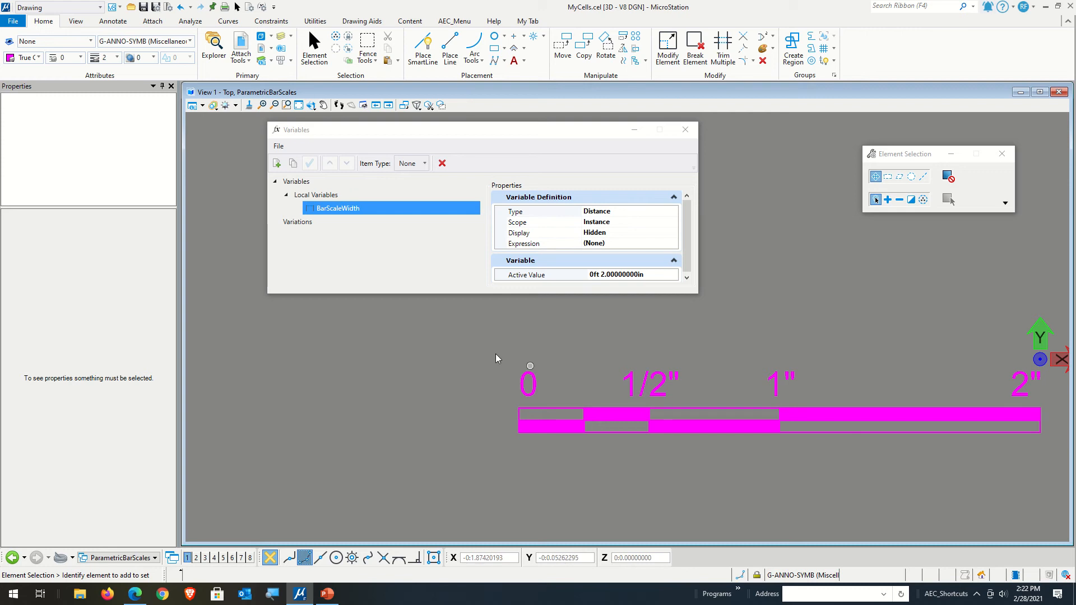
Add a variation named Full Scale (1"=1").
click(339, 243)
click(328, 222)
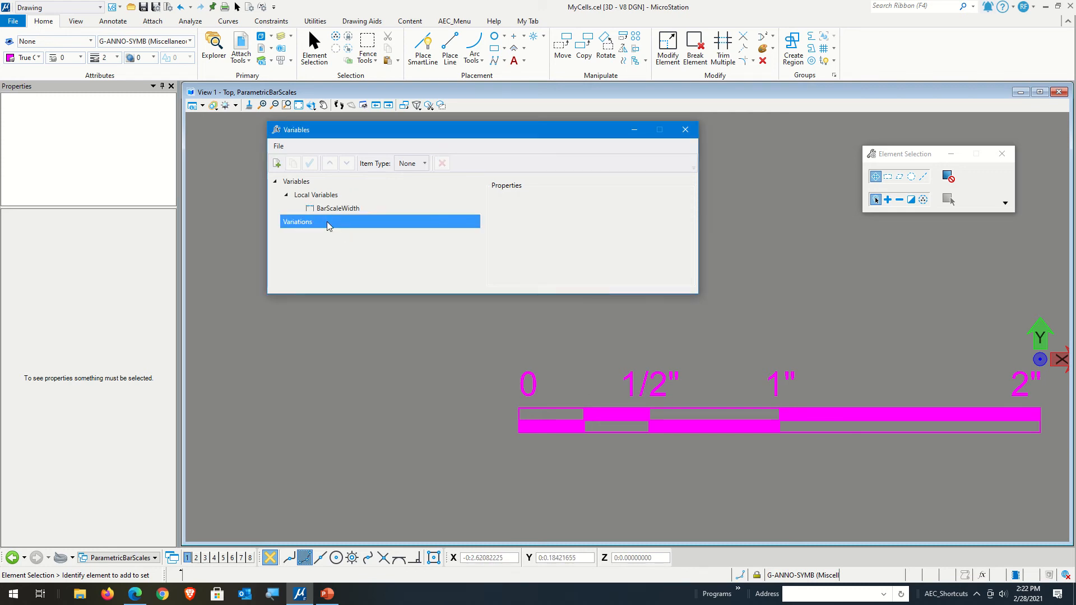
click(276, 163)
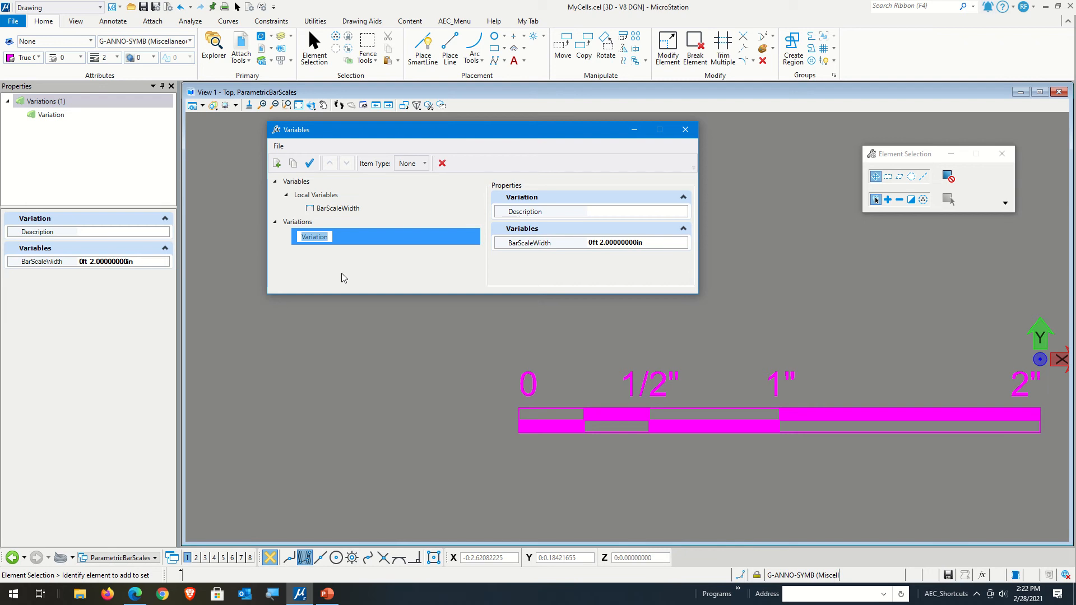
text(Ful)
text(l Scale)
text( ()
text(1)
text(:)
key(BackSpace)
text("=1"))
key(Return)
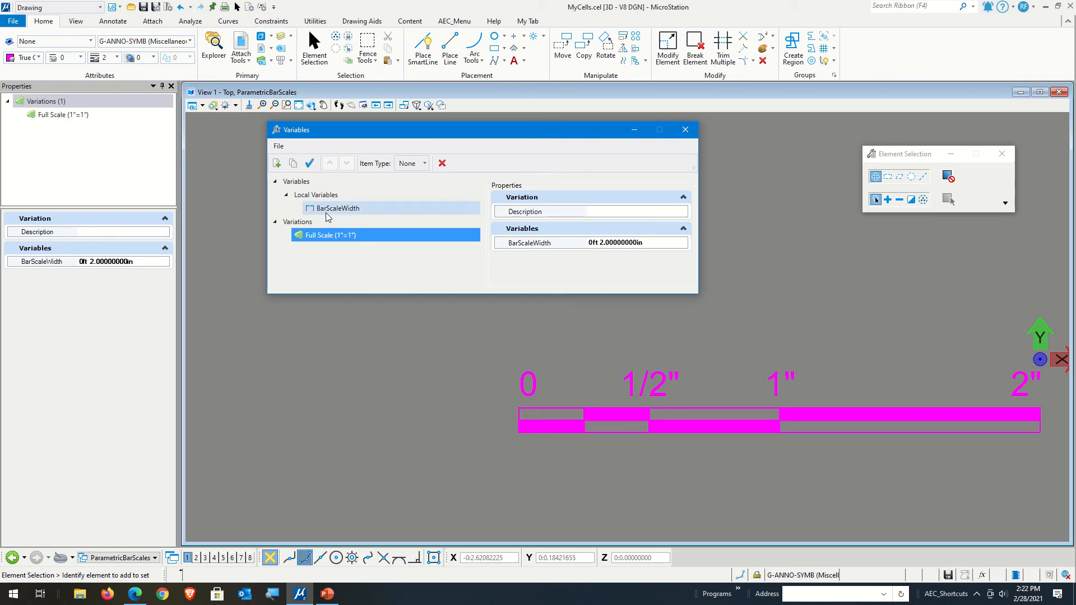
Add a local variable named ScaleSize.
click(316, 194)
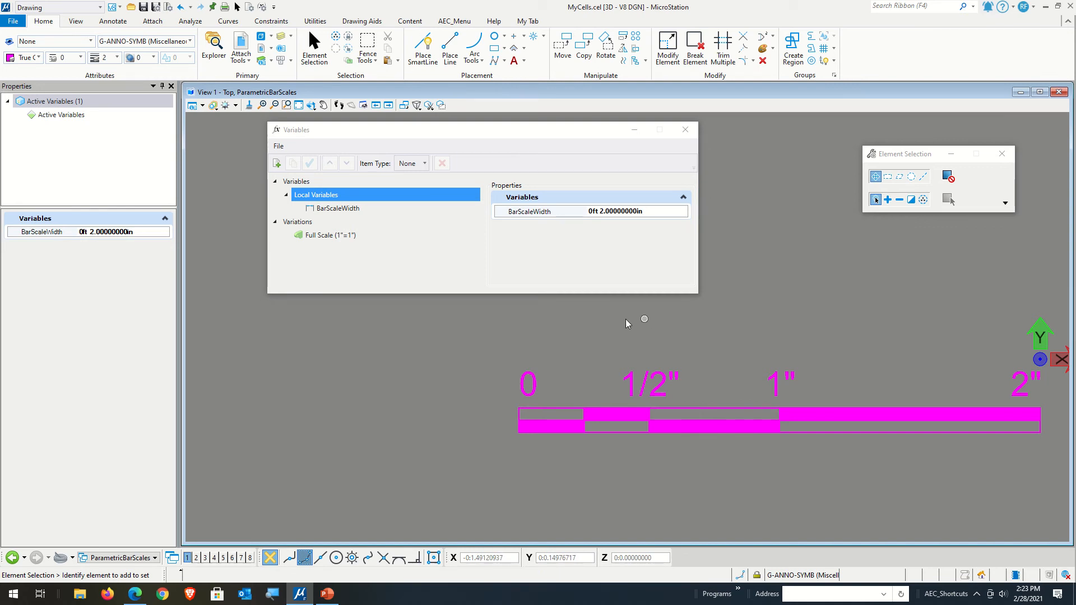
click(332, 198)
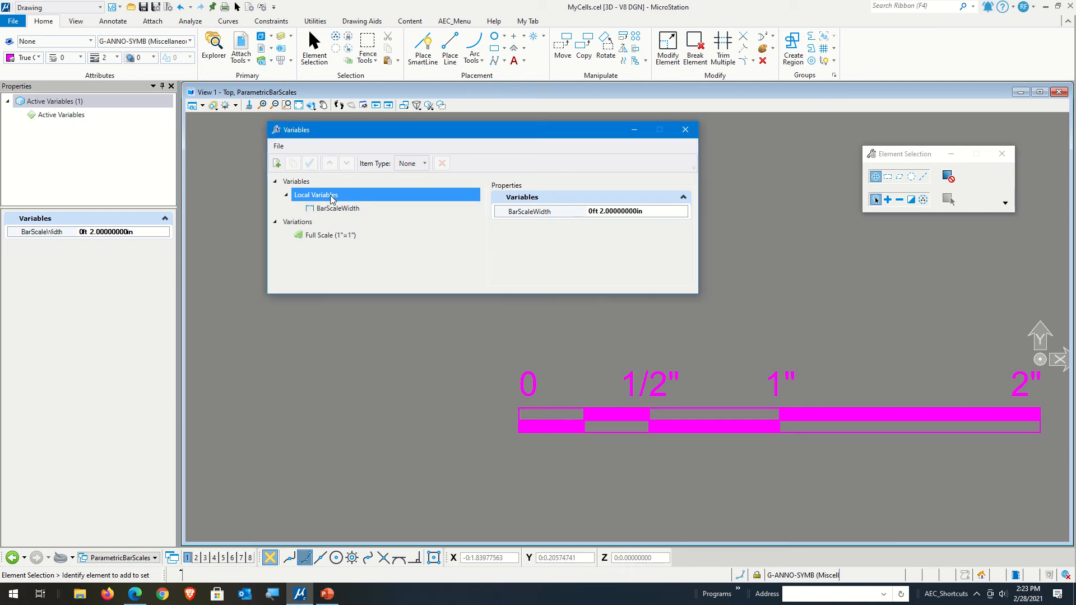
click(277, 164)
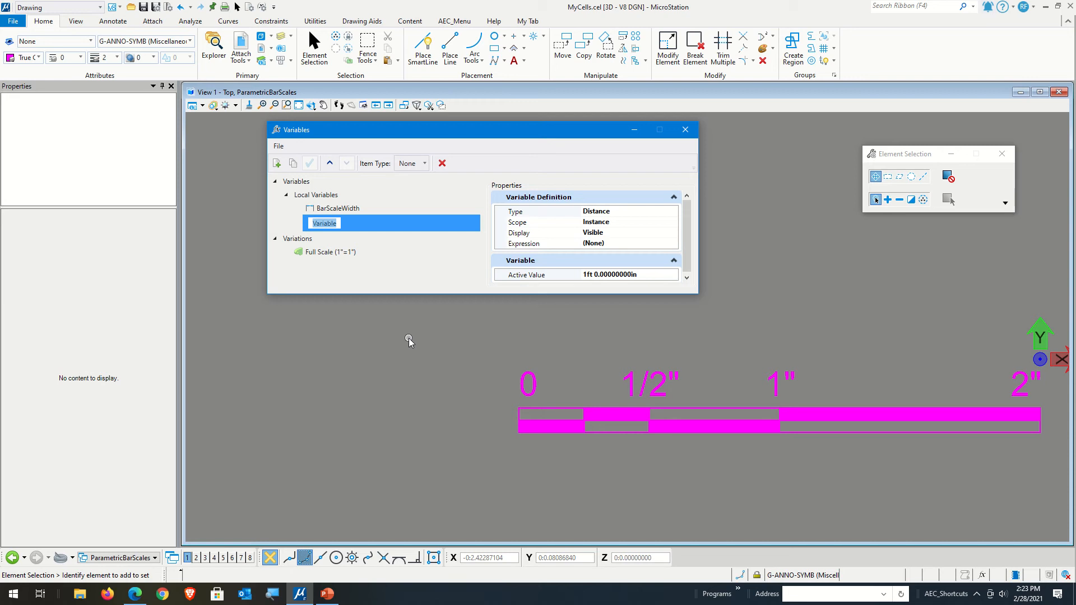
text(Scale)
key(BackSpace)
text(Size)
key(Return)
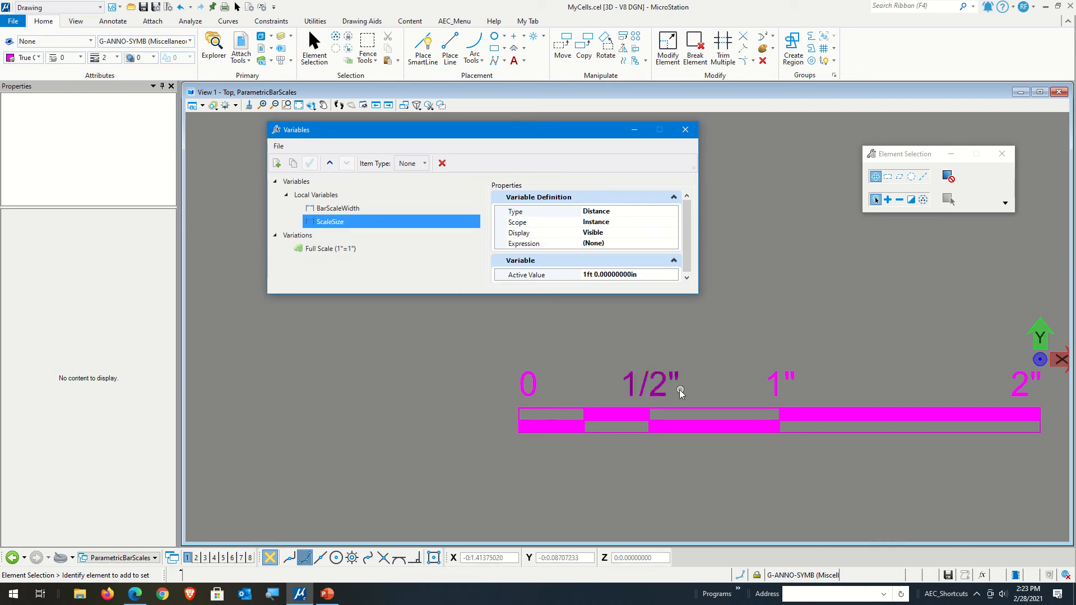
Add a local variable named HalfScaleSize.
click(277, 163)
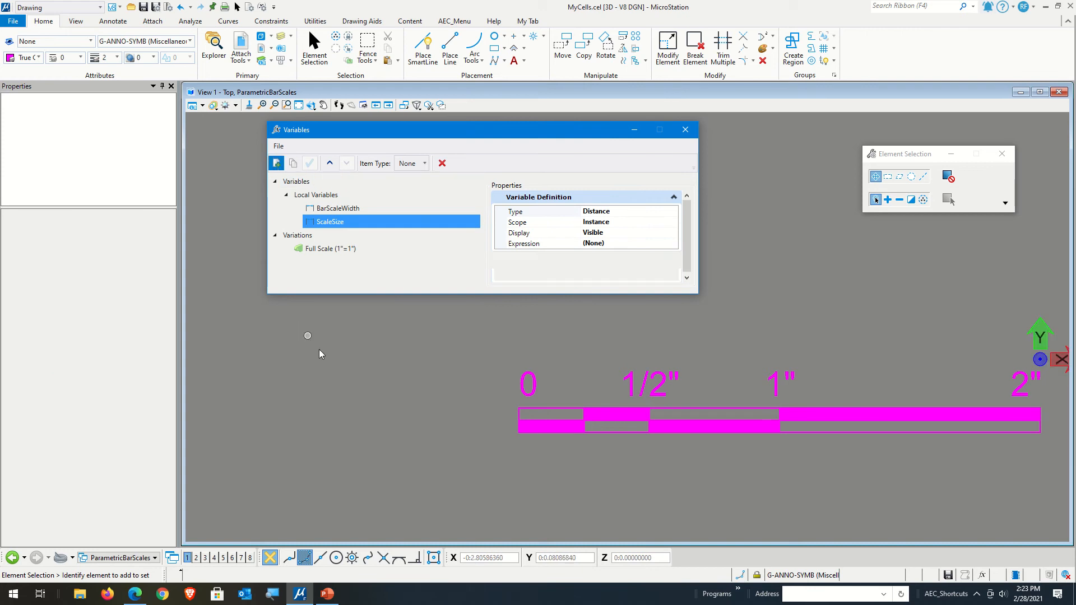
text(Hla)
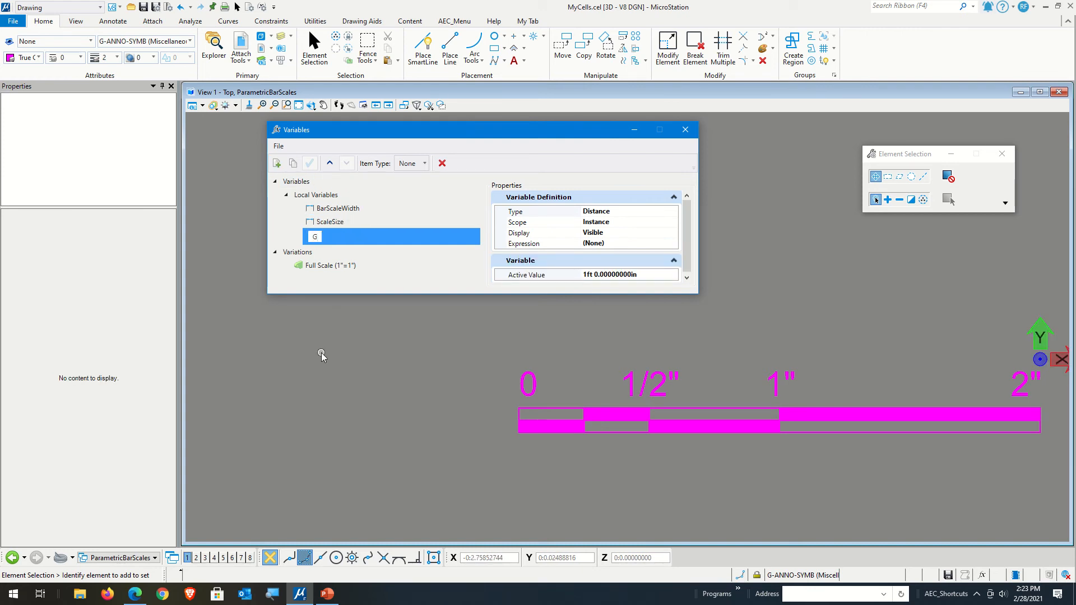
key(BackSpace)
key(BackSpace)
text(alfScaleSize)
key(Return)
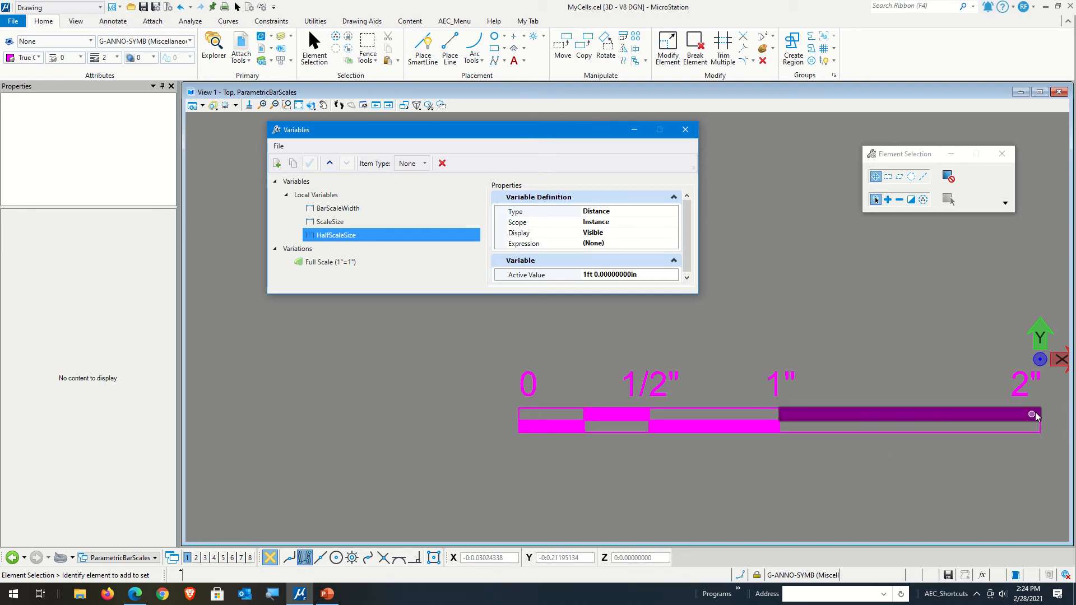
Add a local variable named DoubleScaleSize.
click(276, 163)
text(D)
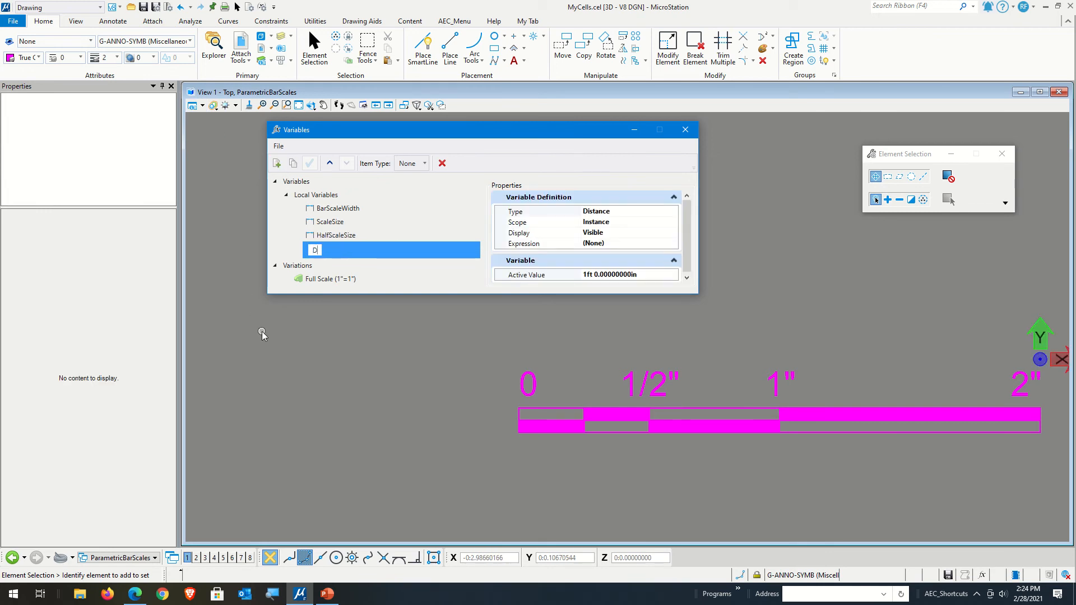
text(oubleScaleSize)
key(Return)
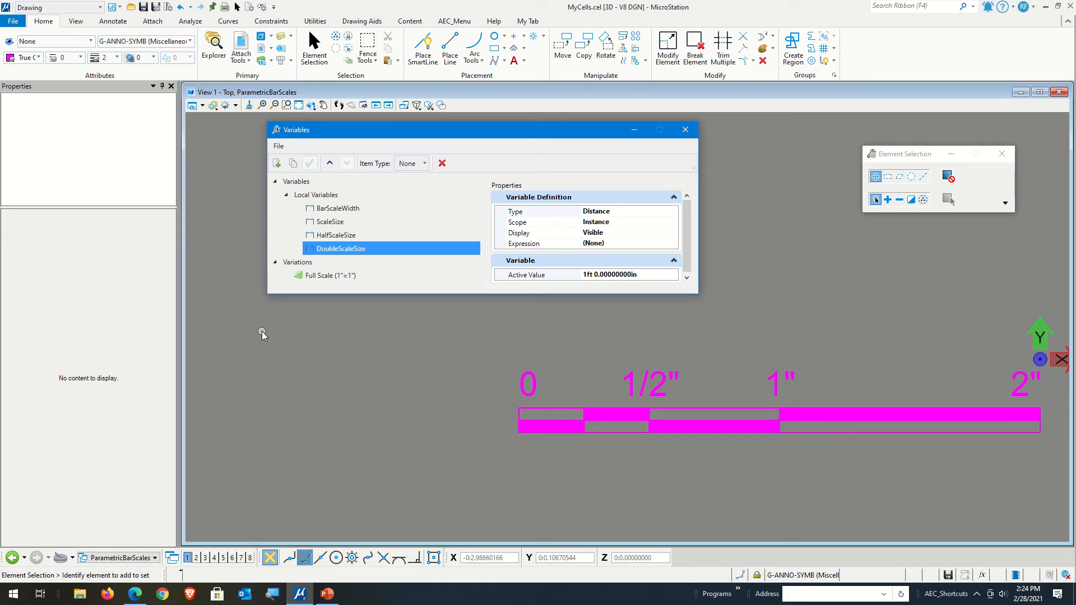
Set the ScaleSize value to 1 inch in the Full Scale (1"=1") variation.
click(331, 224)
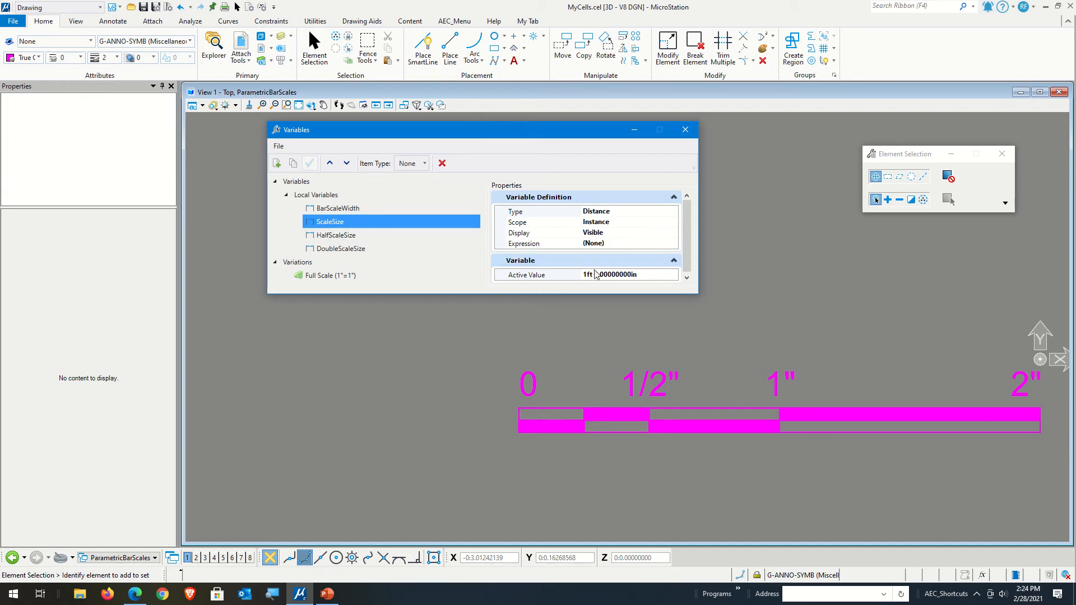
click(375, 276)
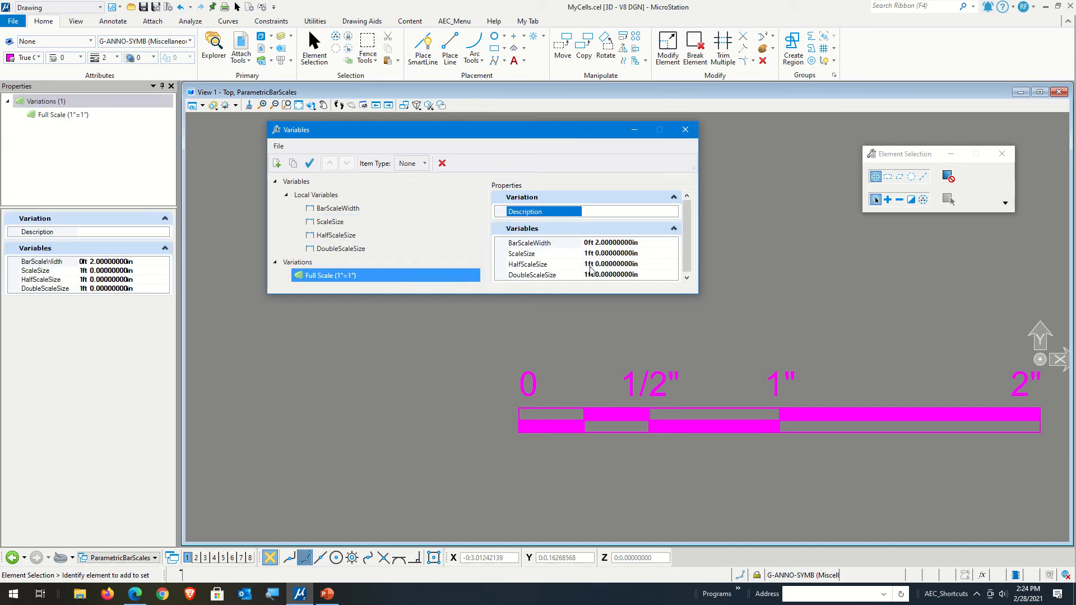
click(587, 254)
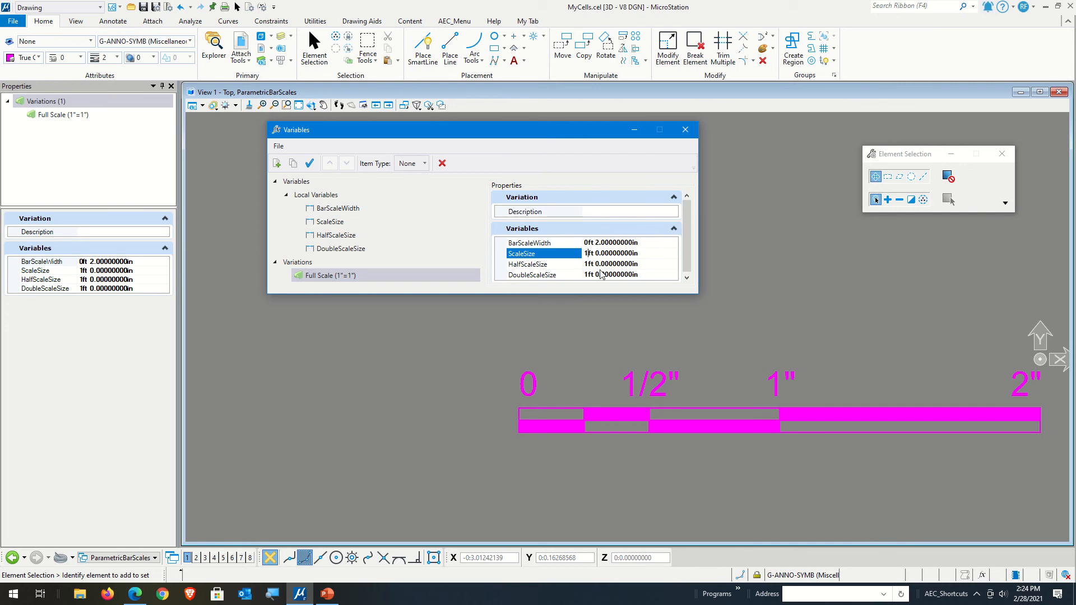
key(BackSpace)
text(00)
key(BackSpace)
key(BackSpace)
key(BackSpace)
text(1)
Define the HalfScaleSize variable with the expression ScaleSize / 2, and test and accept the expression.
click(359, 248)
click(362, 236)
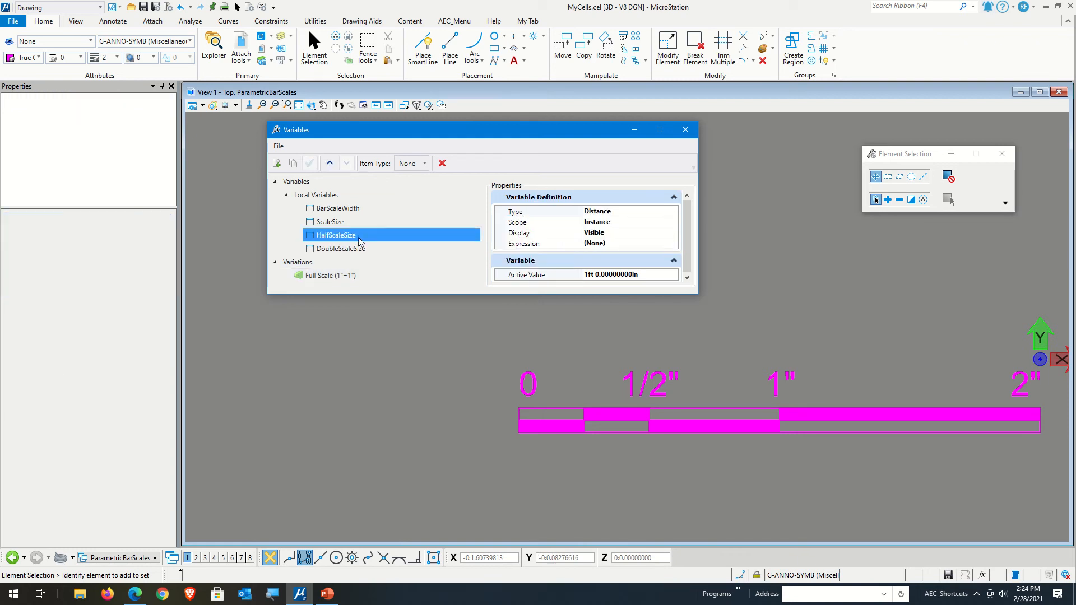
click(635, 243)
click(673, 245)
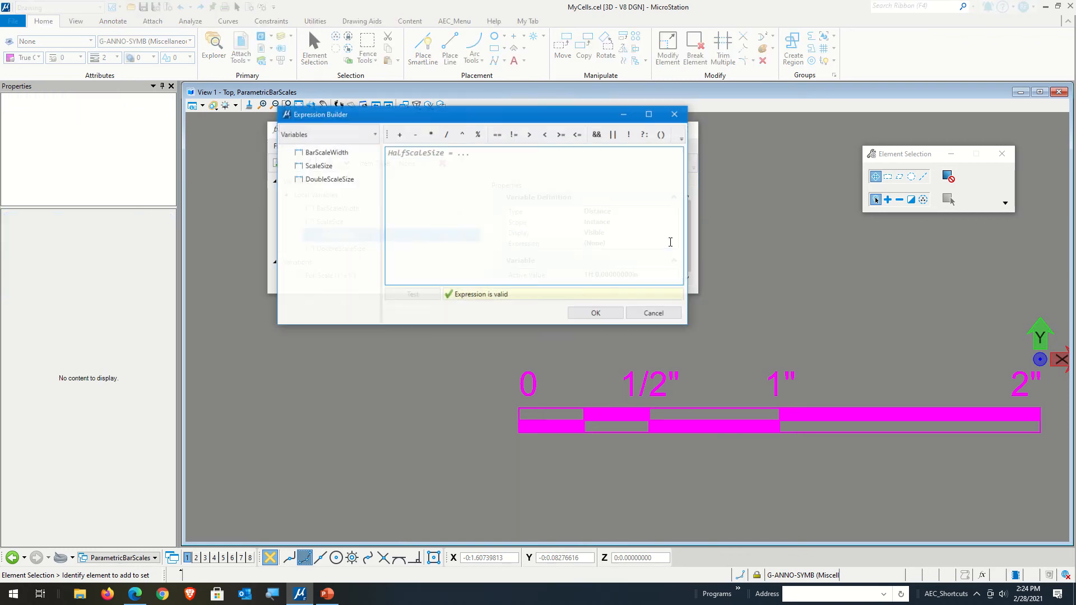
click(339, 173)
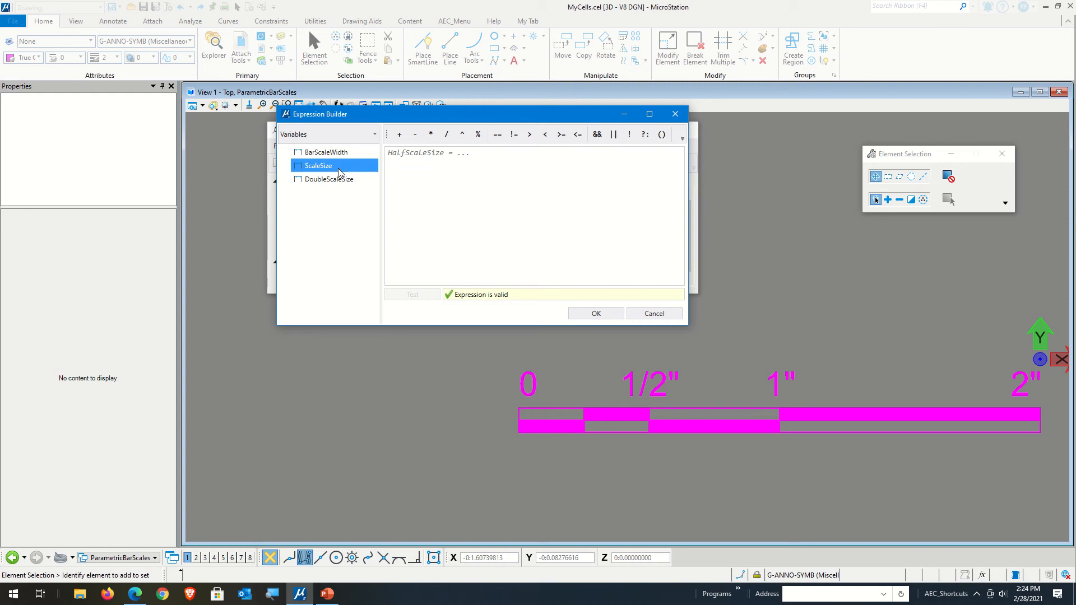
double_click(338, 172)
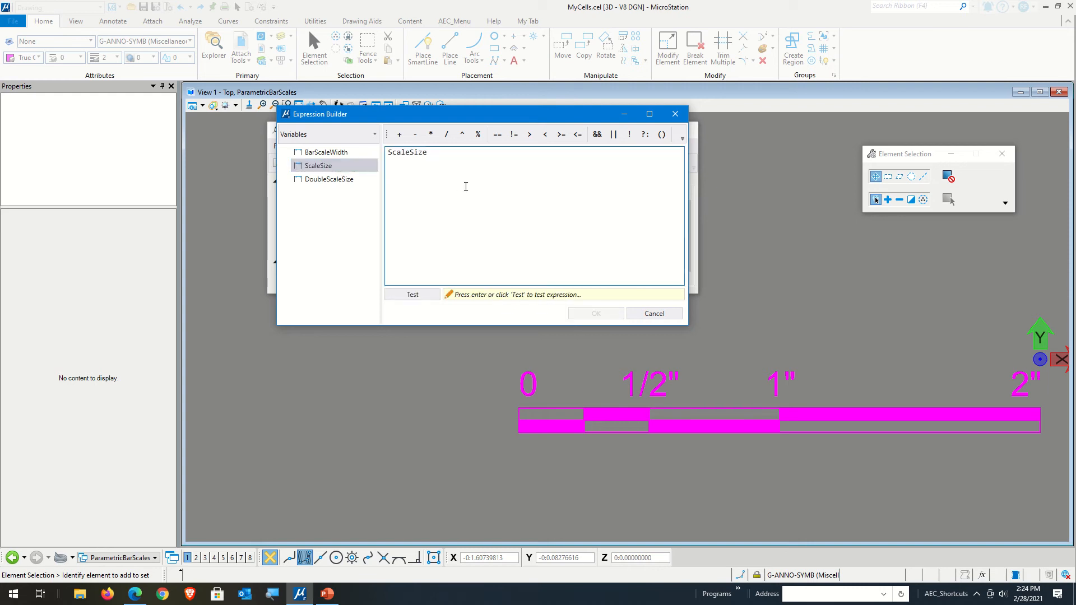
text(/ 2)
click(409, 295)
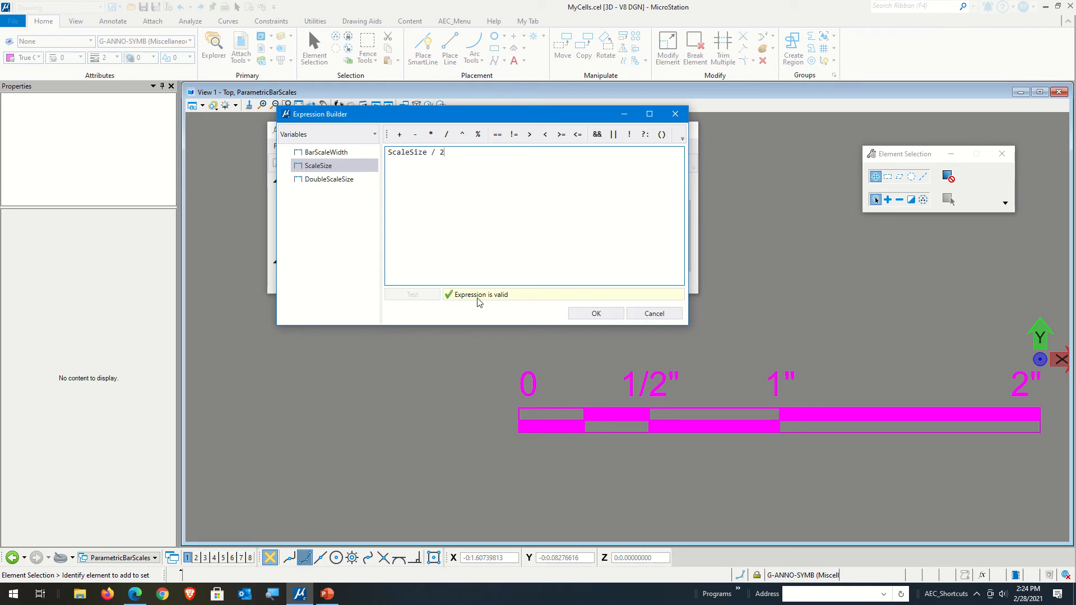
click(571, 312)
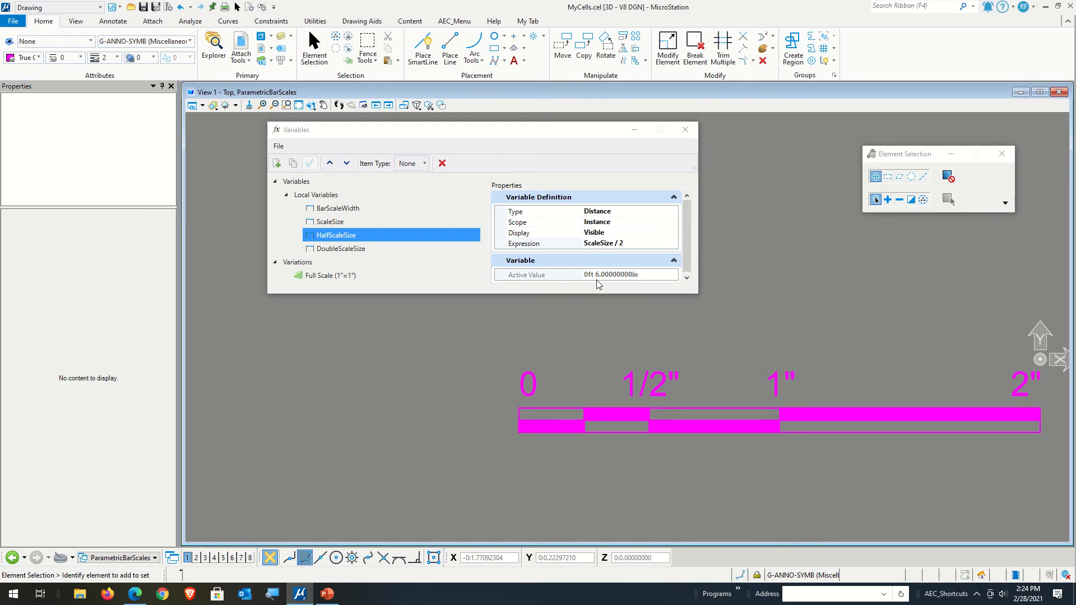
Set the active value of the ScaleSize variable to 1 inch.
click(359, 274)
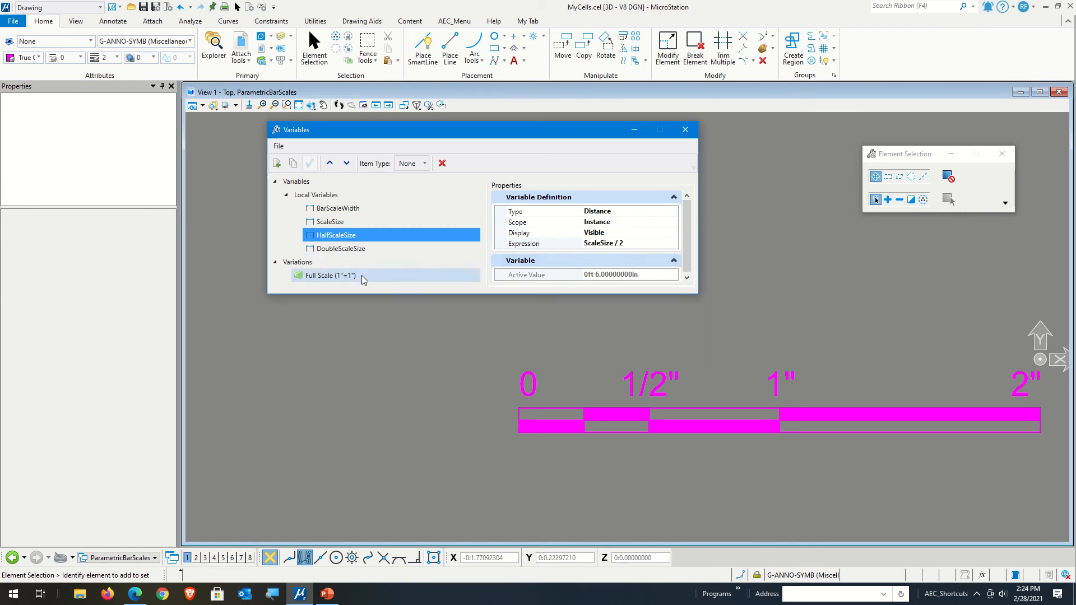
click(389, 235)
click(370, 222)
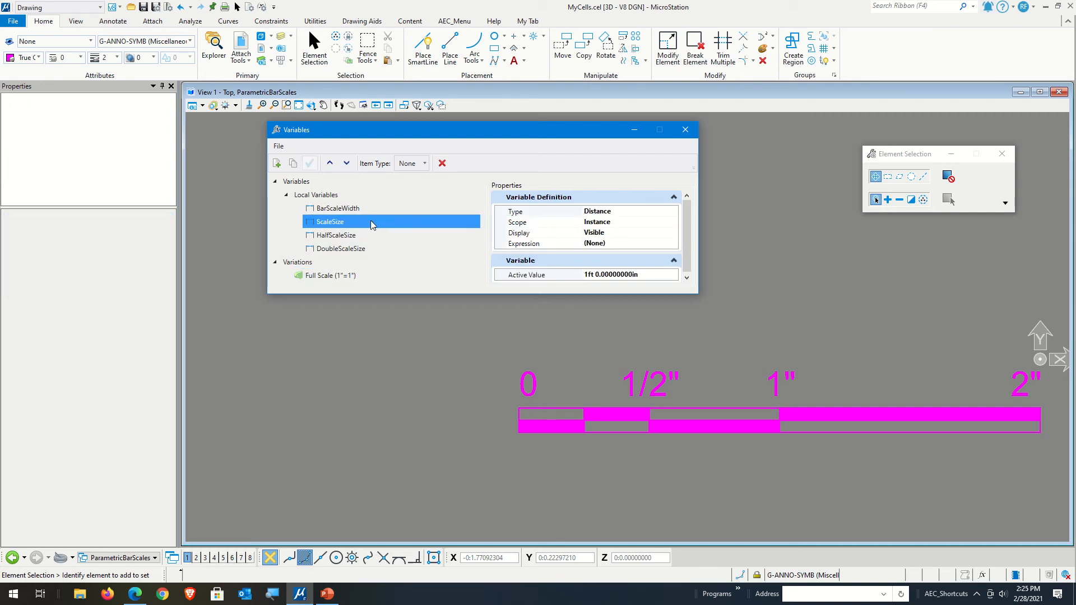
click(586, 275)
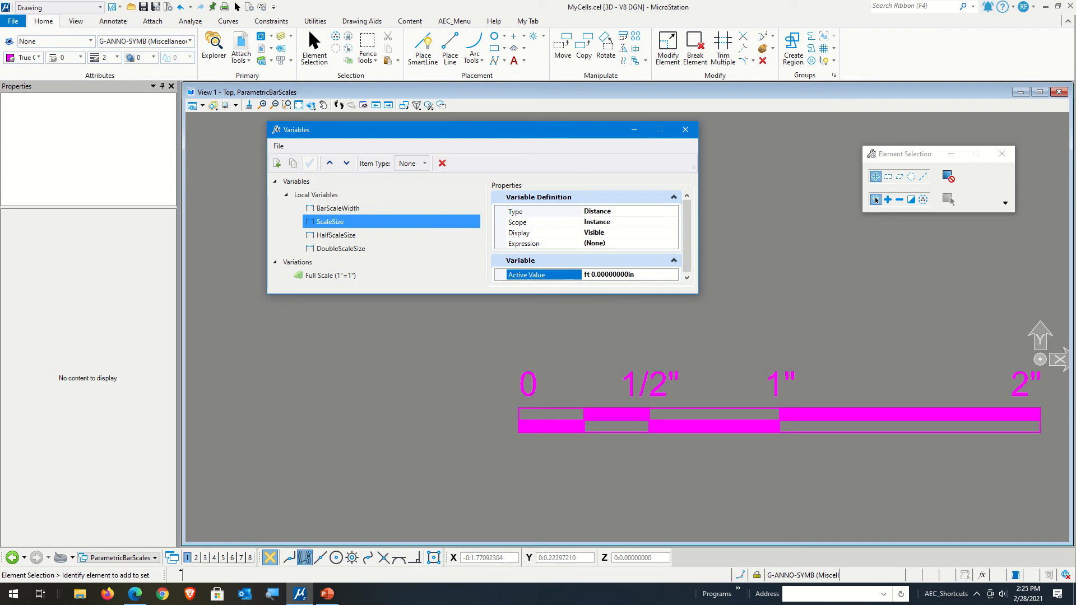
double_click(597, 274)
click(619, 245)
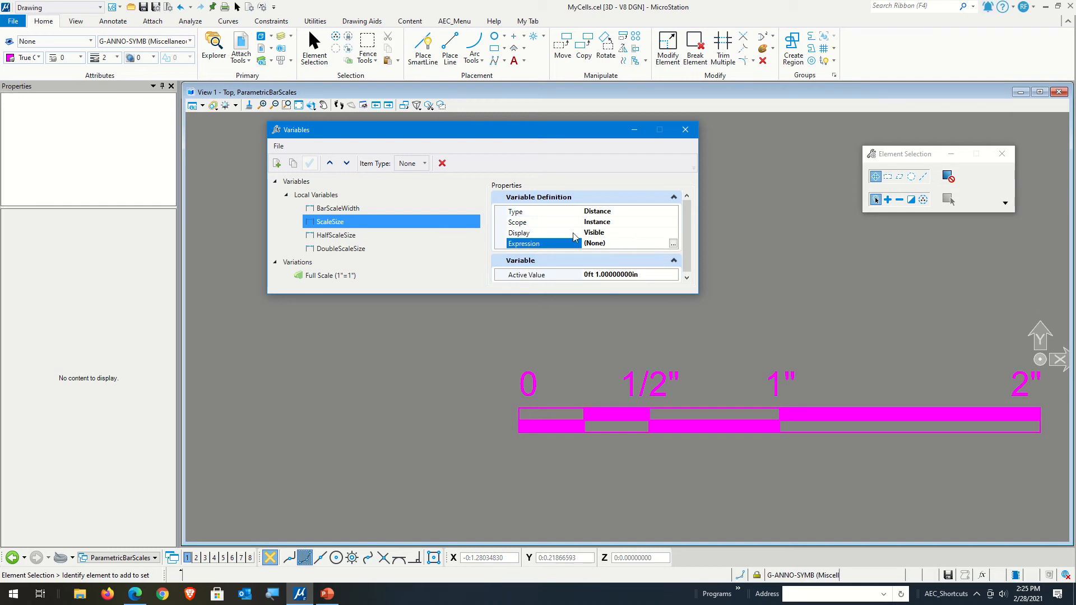
Define the DoubleScaleSize variable with the tested expression ScaleSize * 2, and check the active values of the scale-size variables.
click(391, 250)
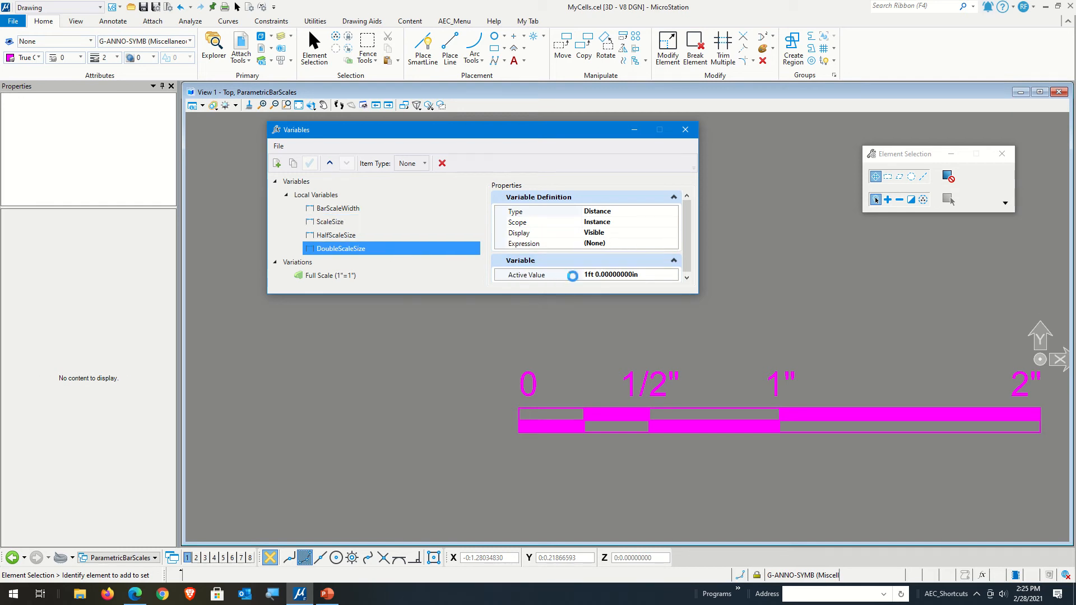
click(645, 246)
click(674, 243)
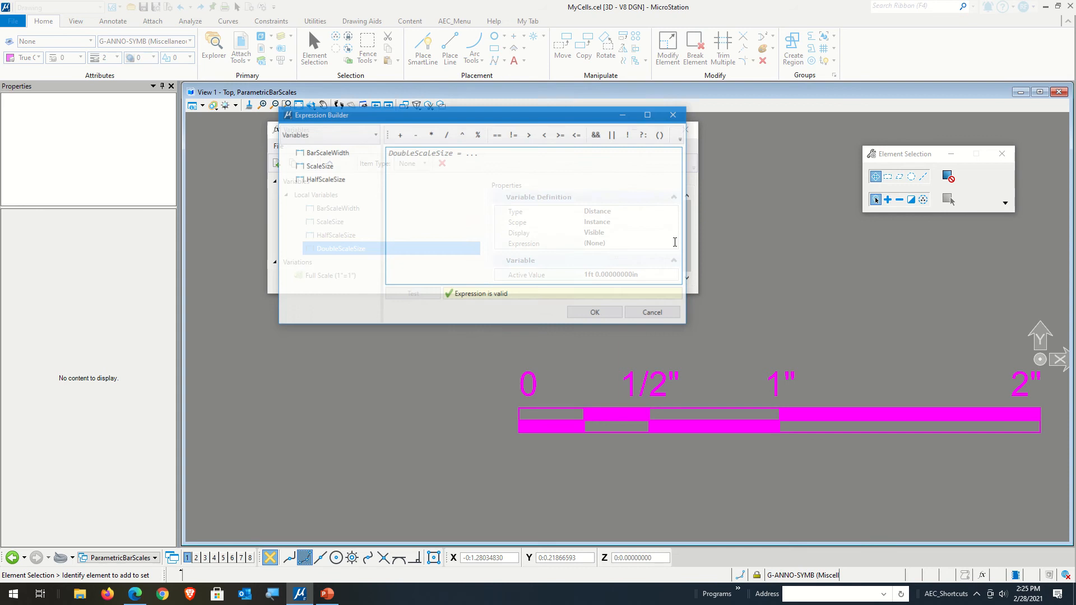
double_click(332, 169)
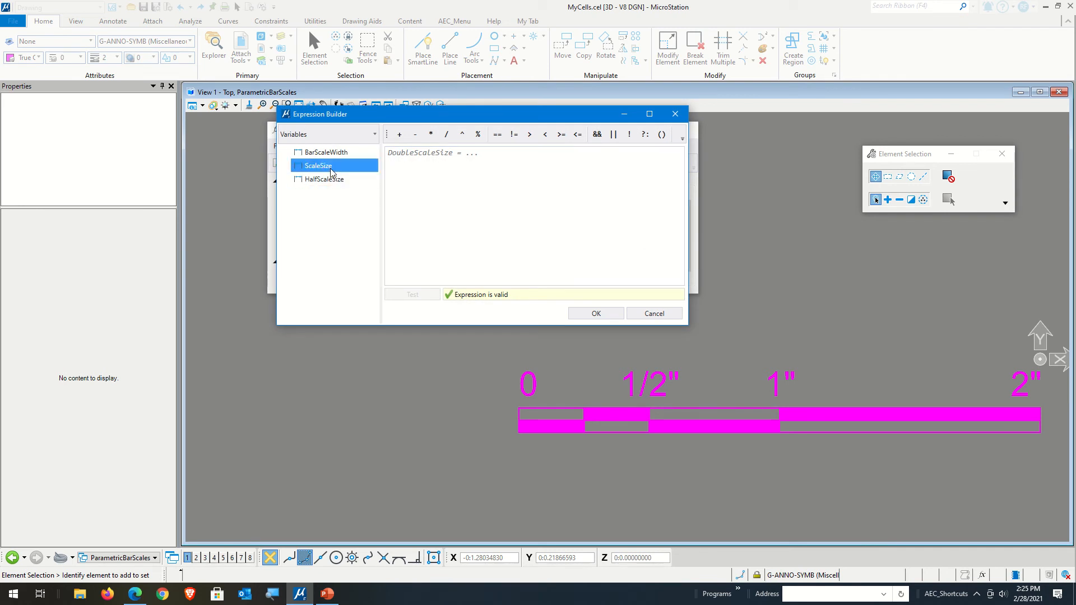
click(432, 135)
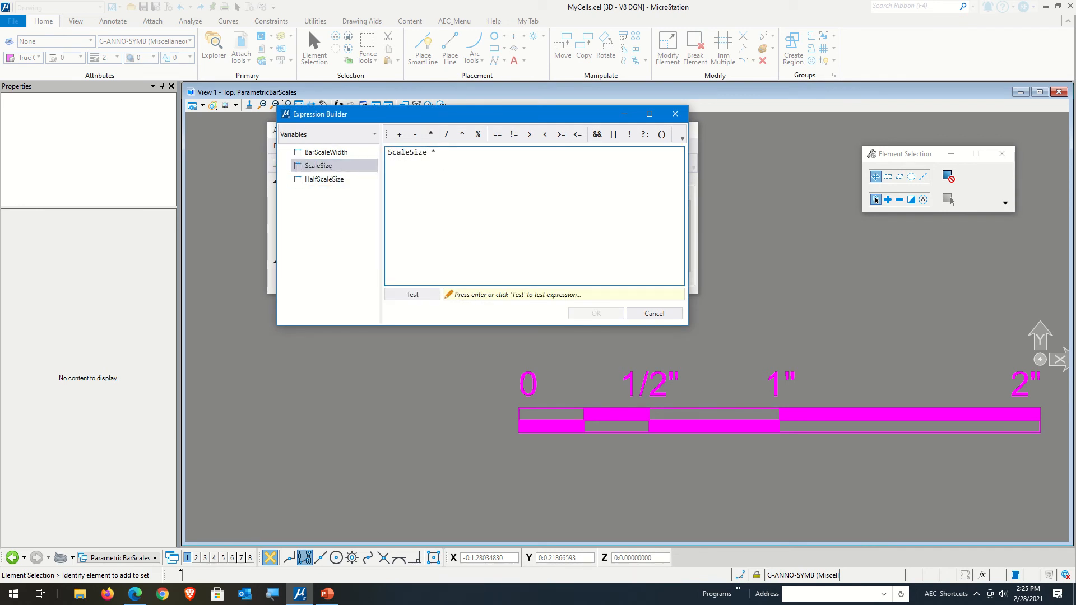
click(426, 295)
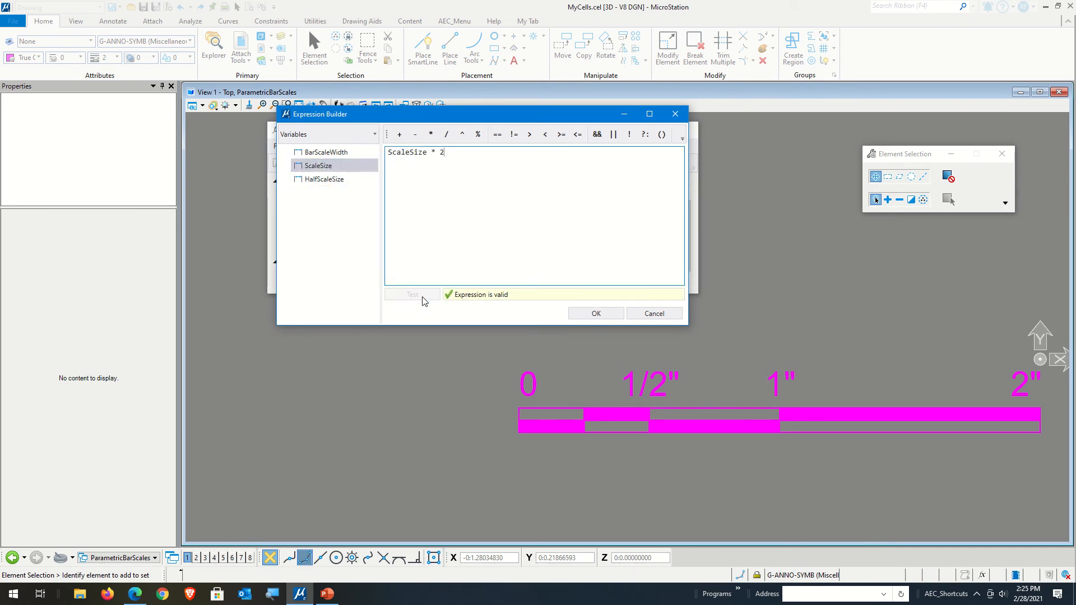
click(594, 315)
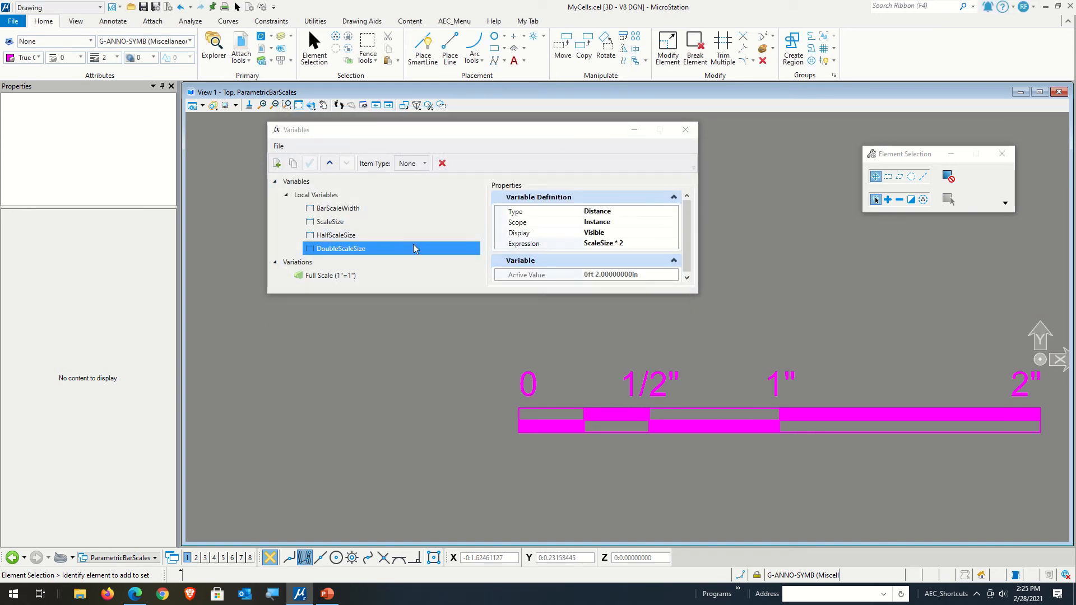
click(396, 222)
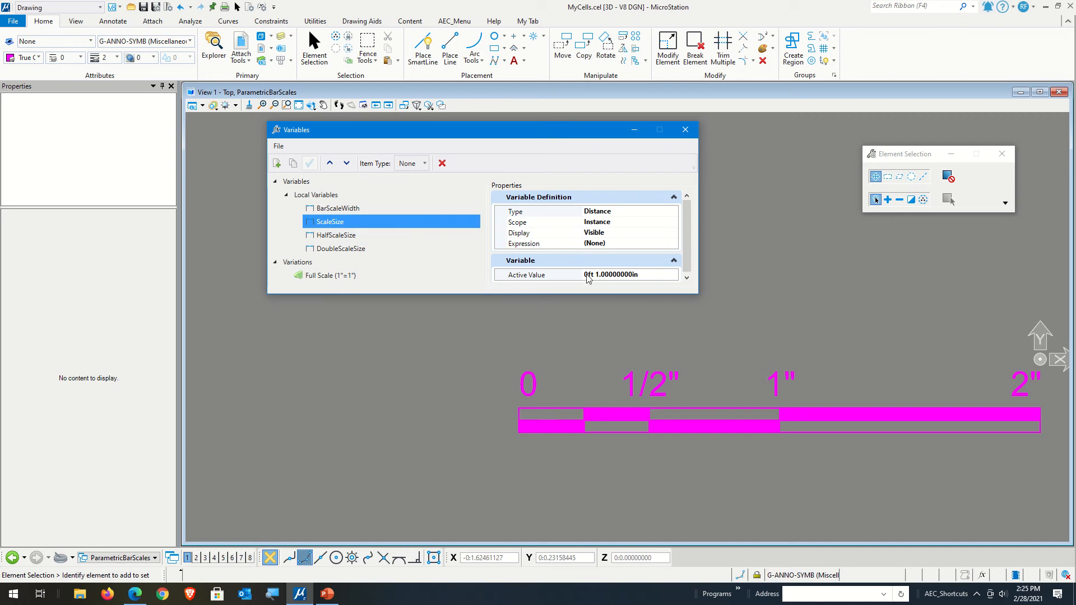
click(386, 235)
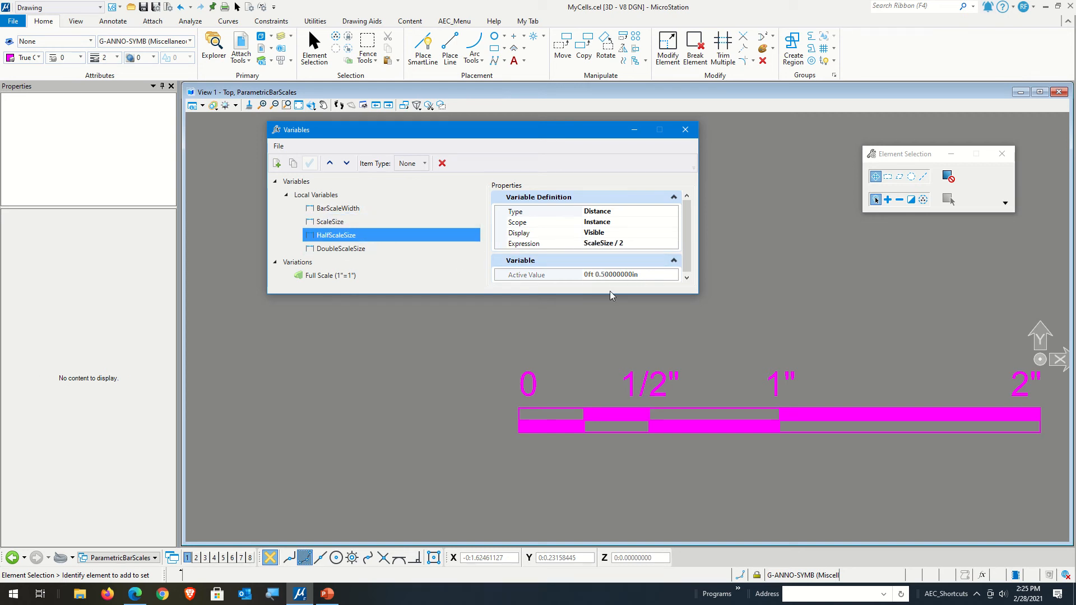
click(401, 248)
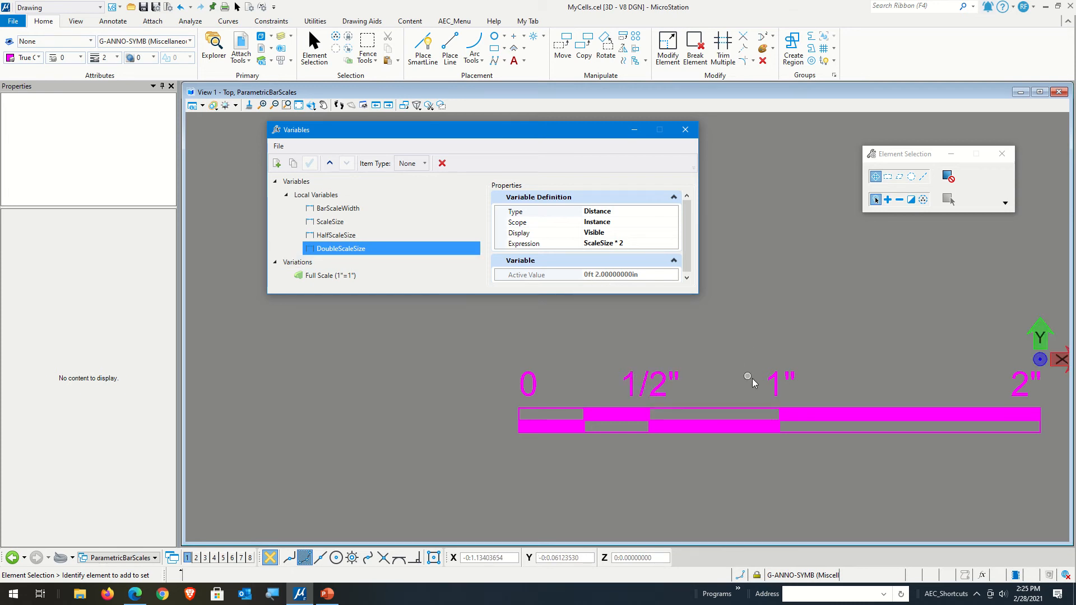
click(734, 328)
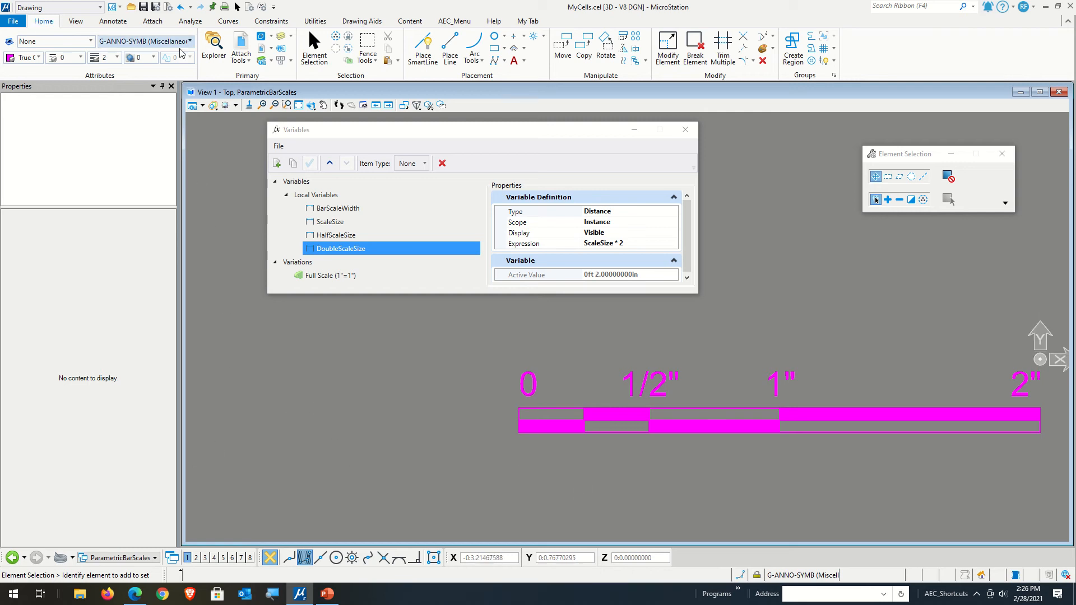
Make G-ANNO-NPLT the active level and show the bar scale in an isometric view.
click(163, 44)
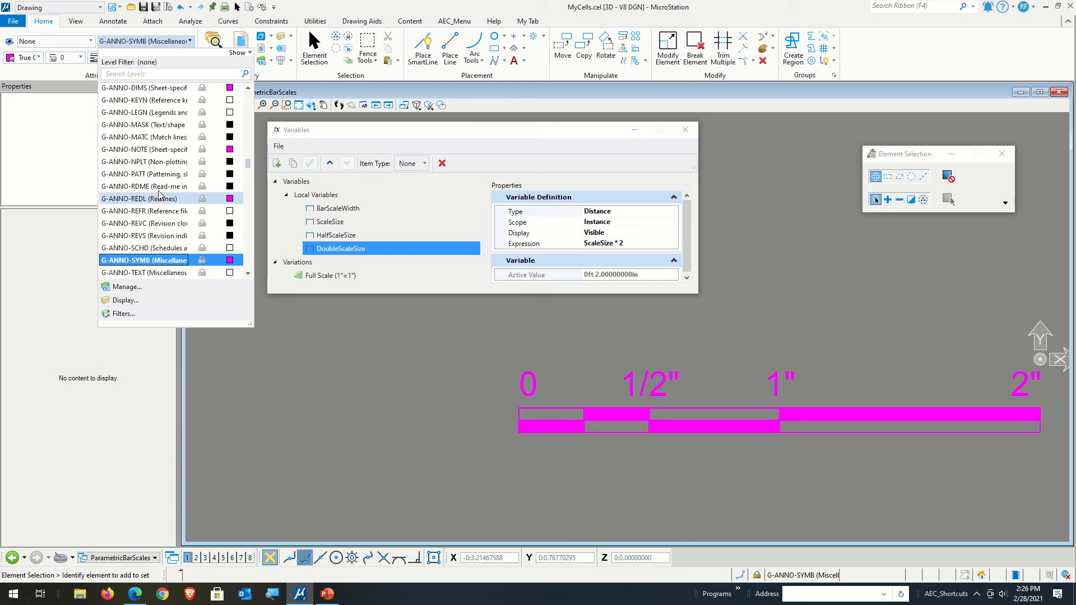
click(141, 165)
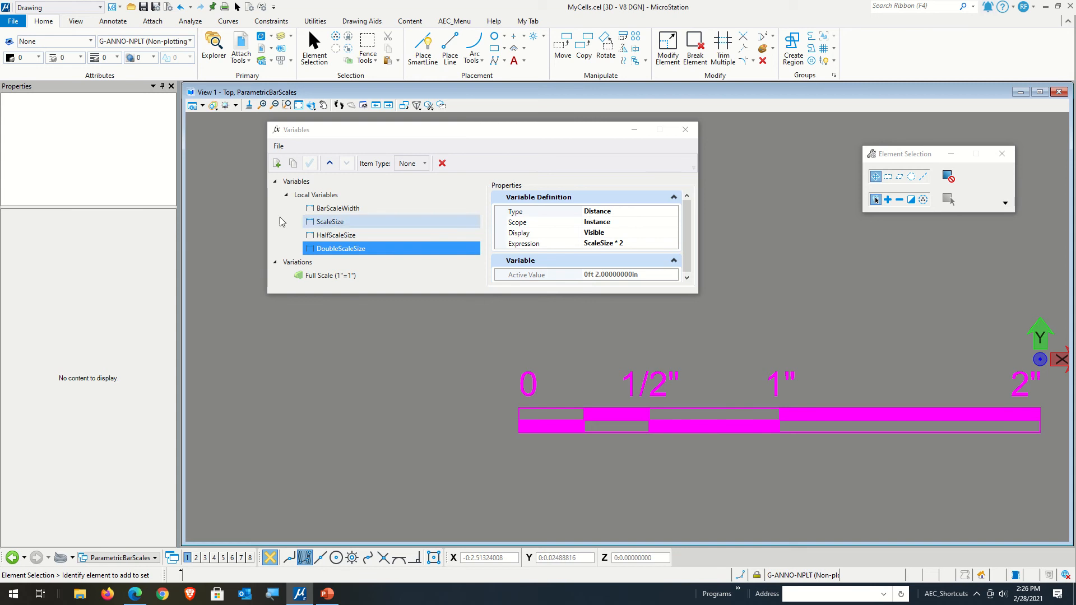
click(312, 111)
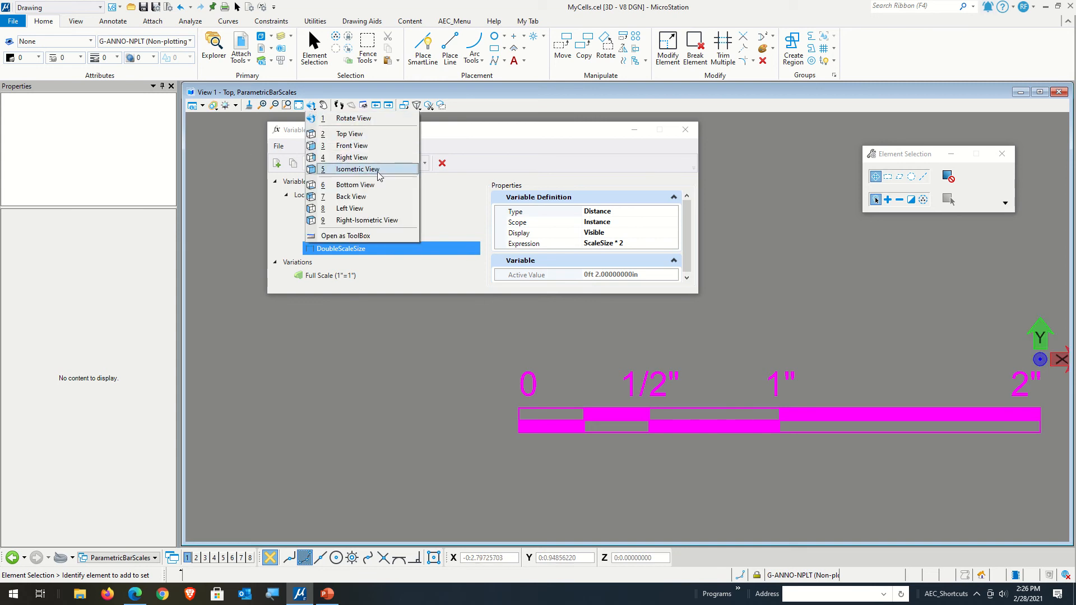
click(377, 169)
middle_drag(458, 392, 360, 469)
scroll(361, 468, down, 1)
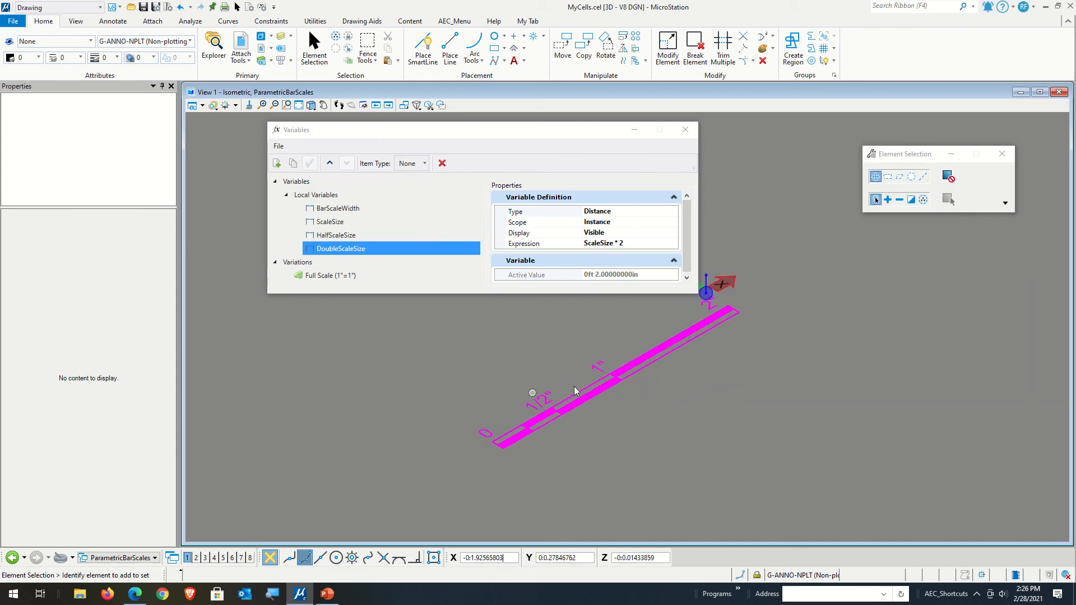
click(338, 104)
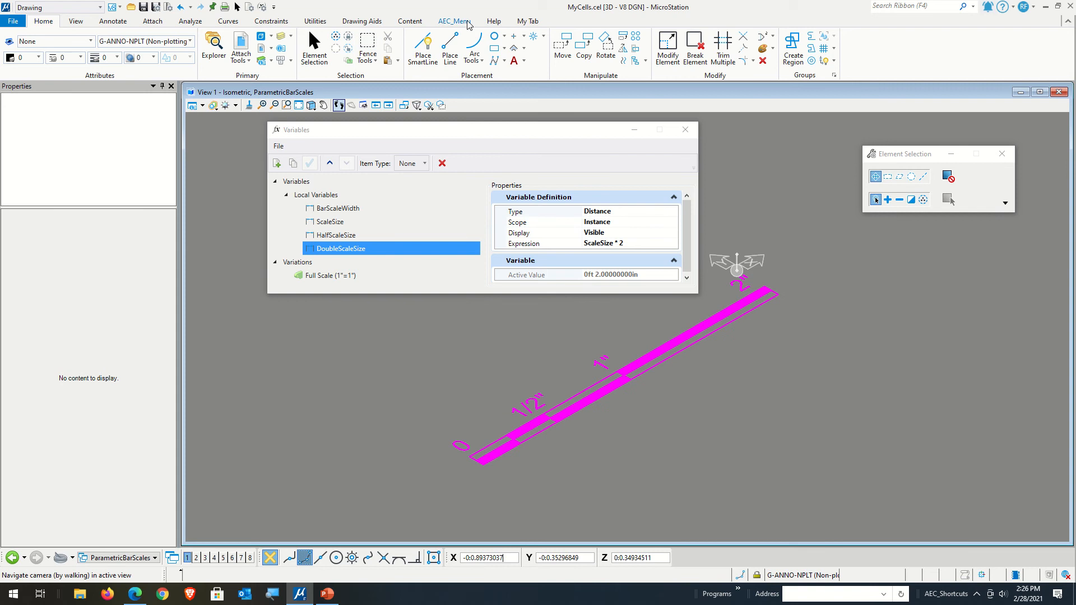
Draw a vertical SmartLine about 0.51 inch long, running downward from a point beside the bar scale's 2" end.
click(422, 48)
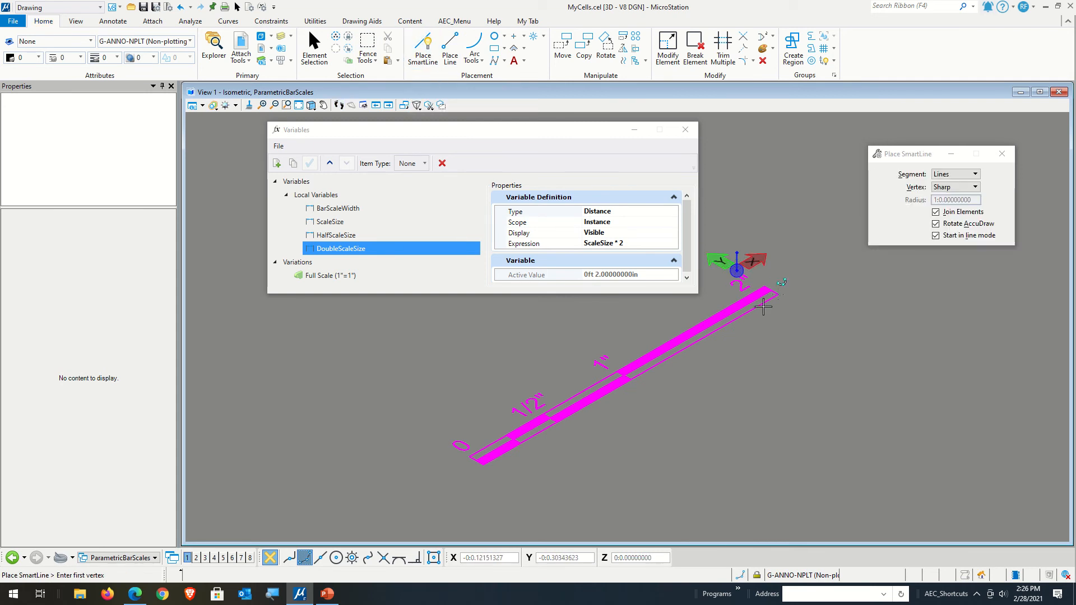
click(800, 312)
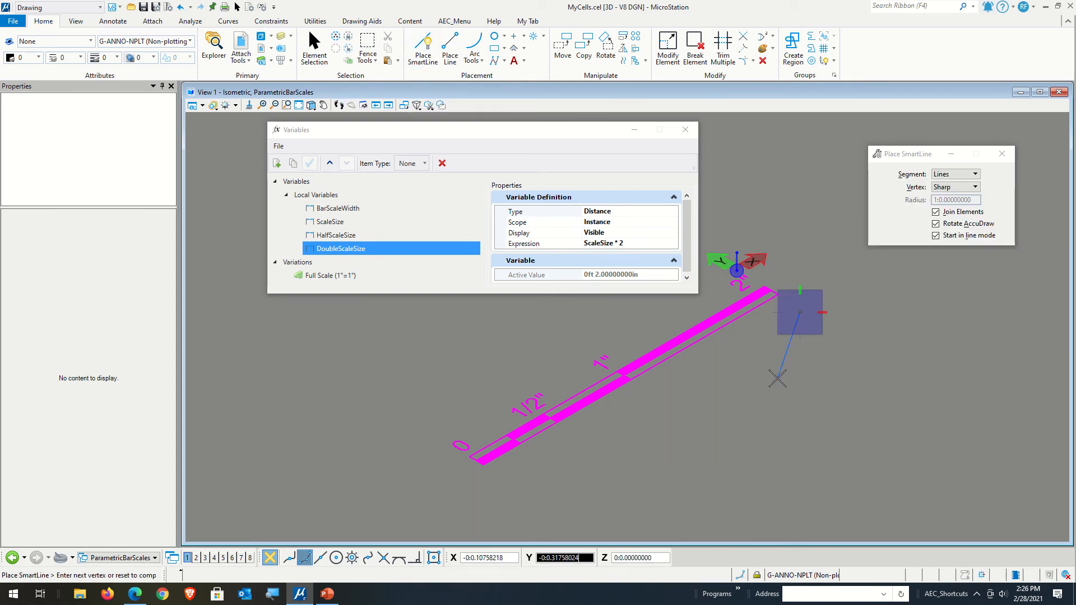
key(f)
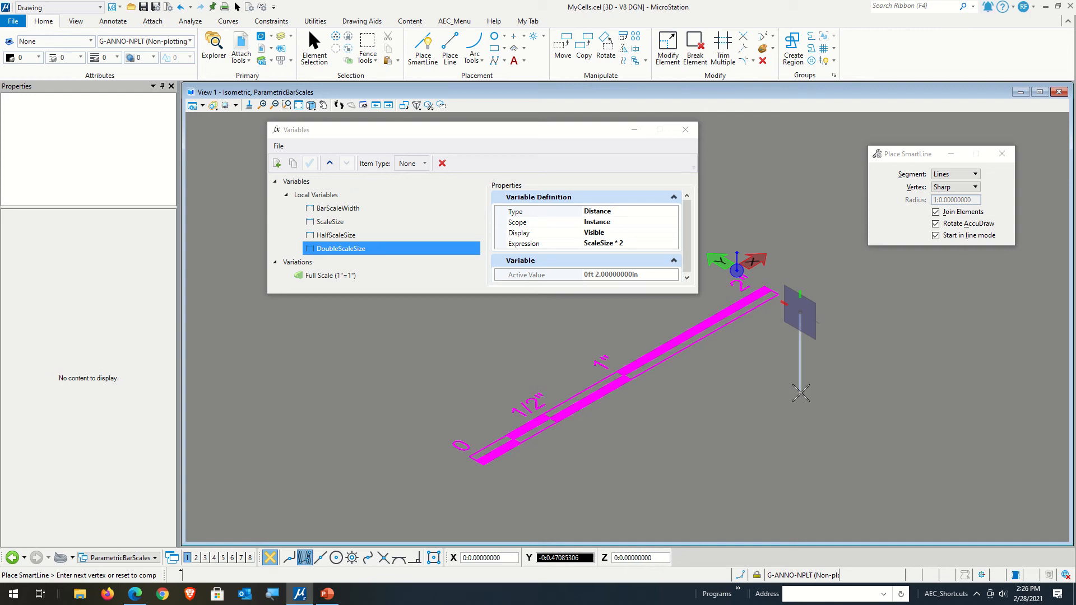
key(t)
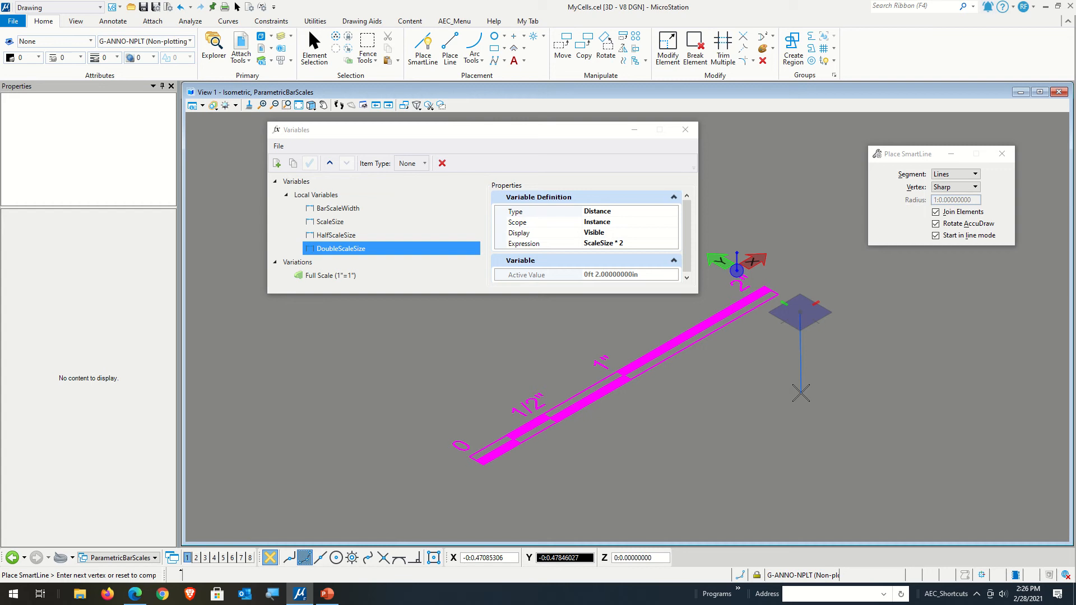
key(f)
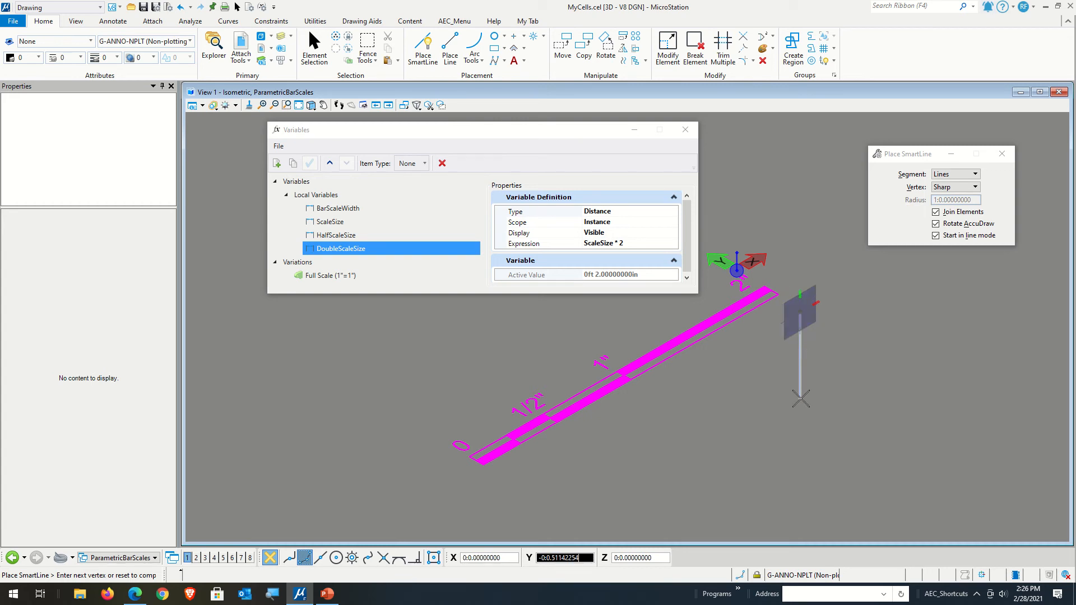
click(802, 398)
right_click(878, 343)
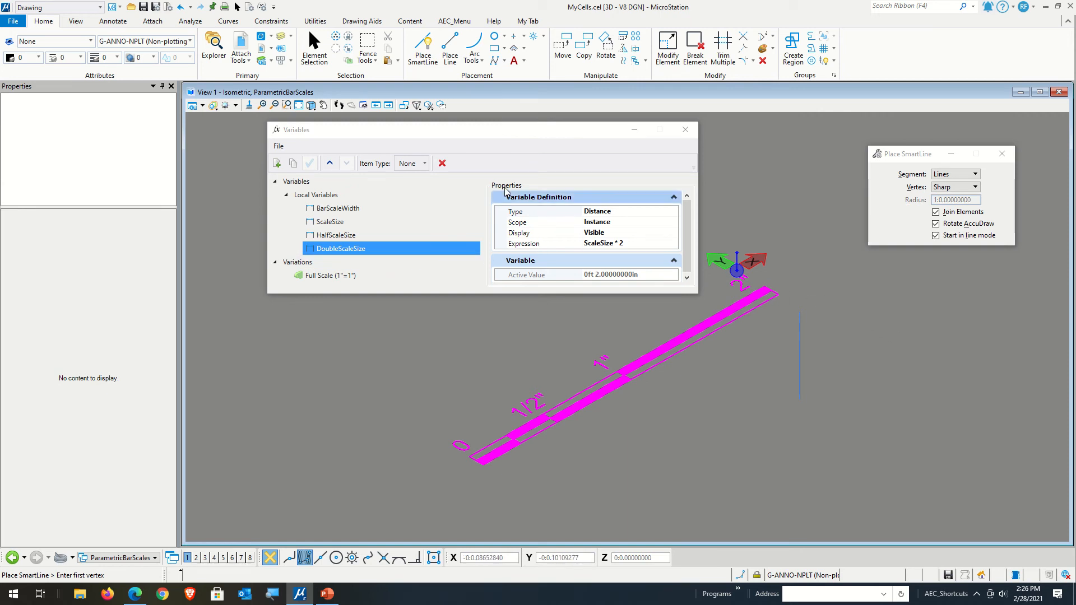
click(284, 22)
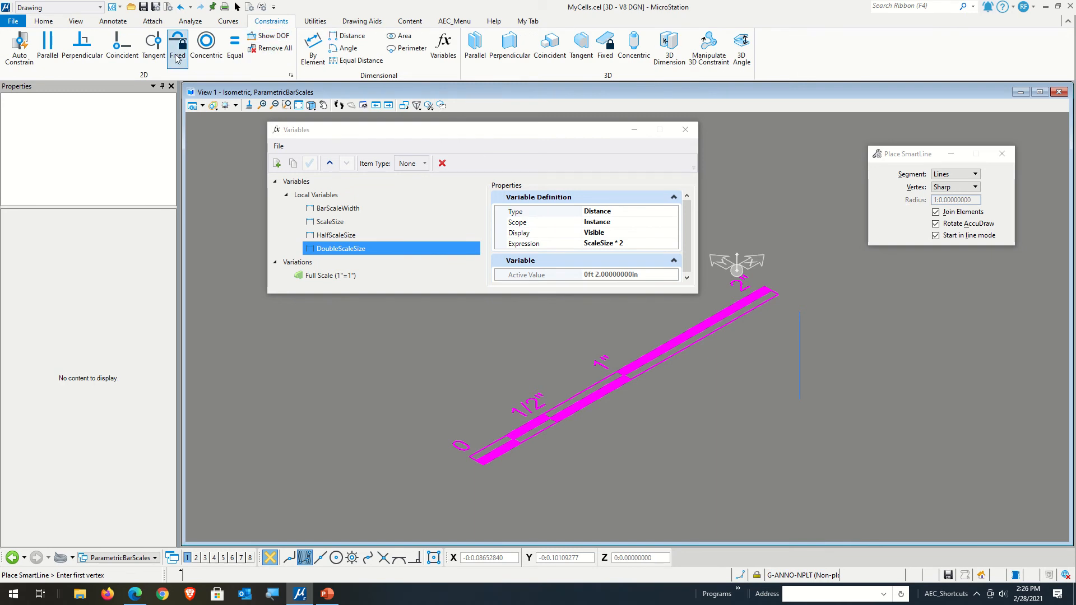
click(121, 46)
scroll(777, 294, up, 6)
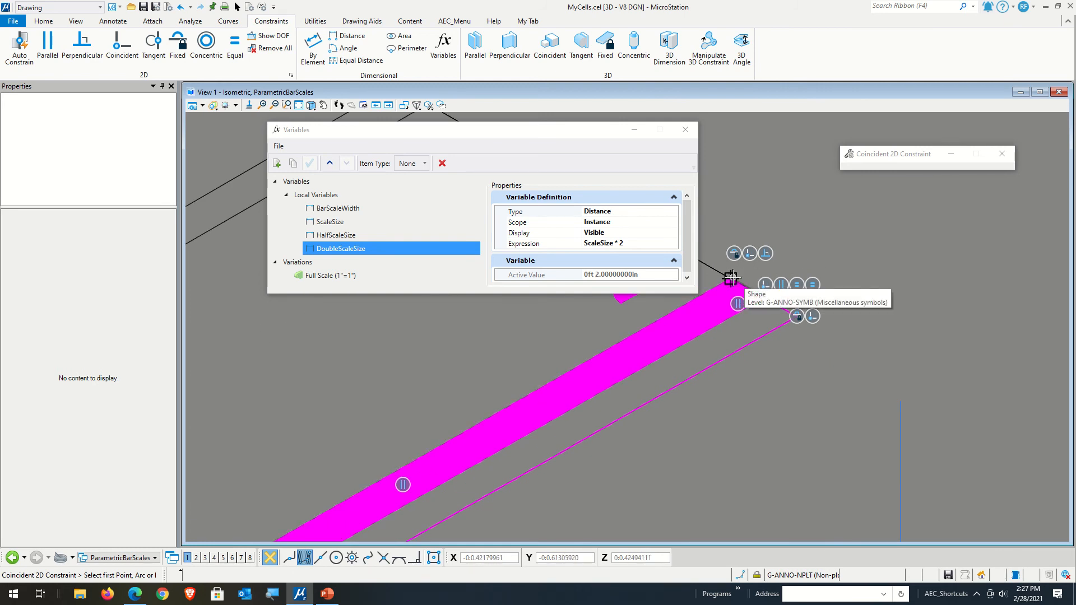
click(731, 278)
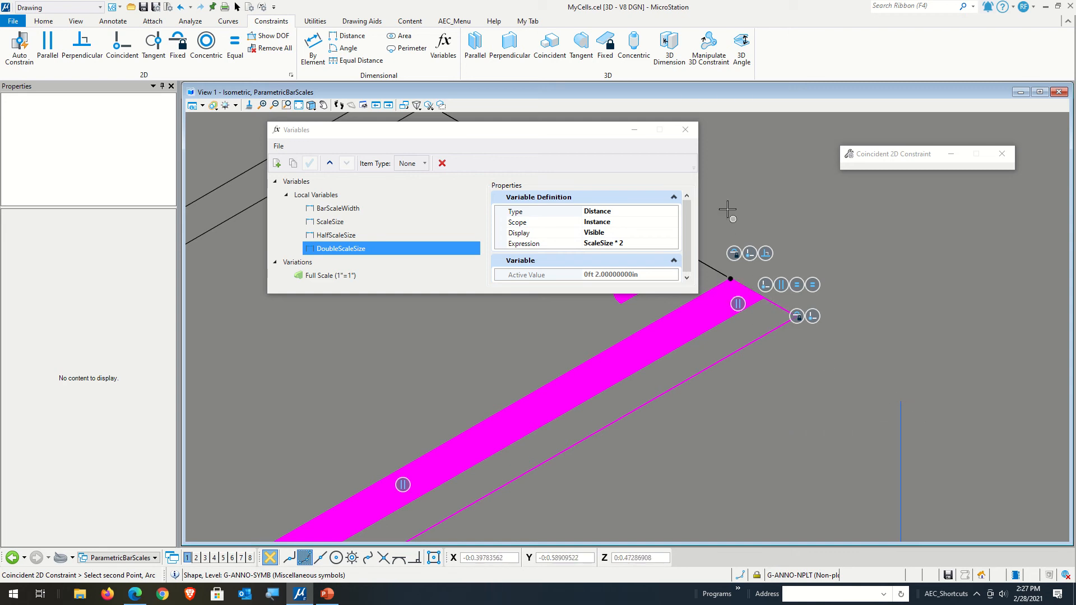
click(549, 48)
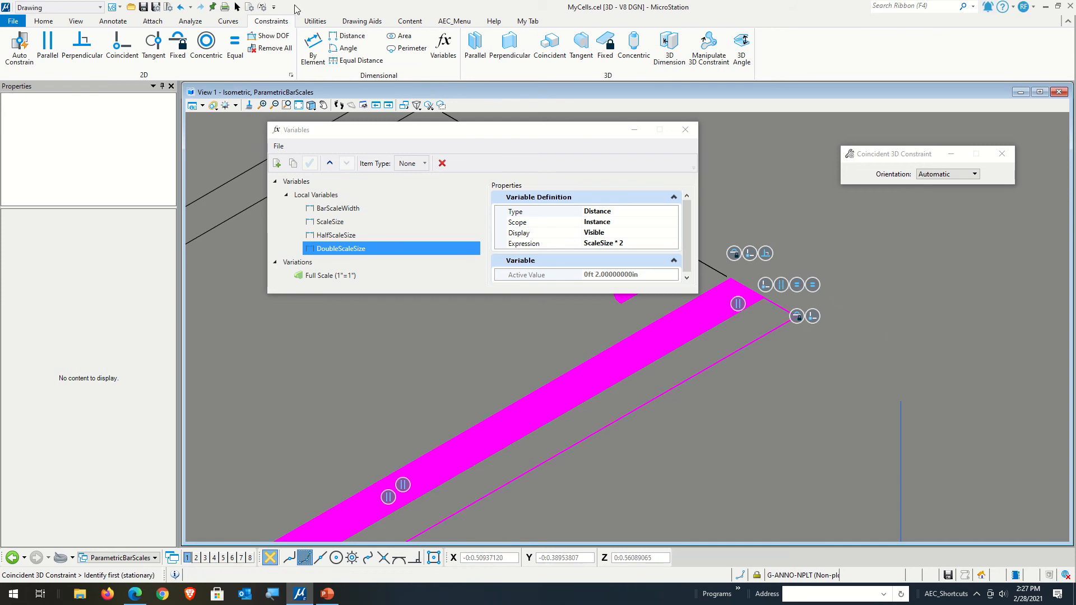
Move the vertical line so its upper endpoint meets the bar scale's top-edge corner at the 2" end.
click(237, 6)
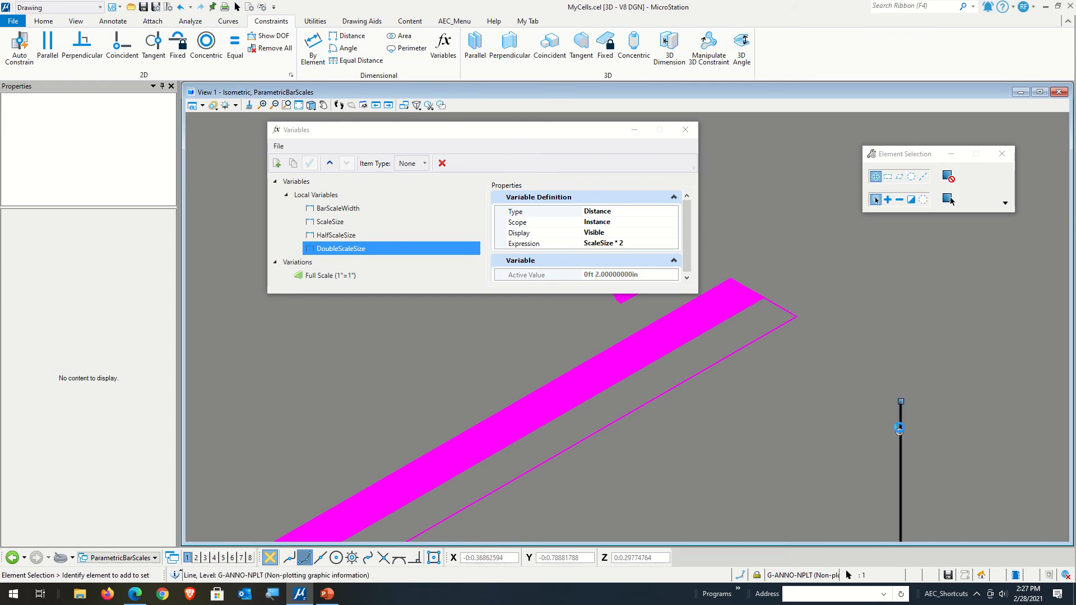
click(901, 429)
right_click(960, 365)
click(993, 390)
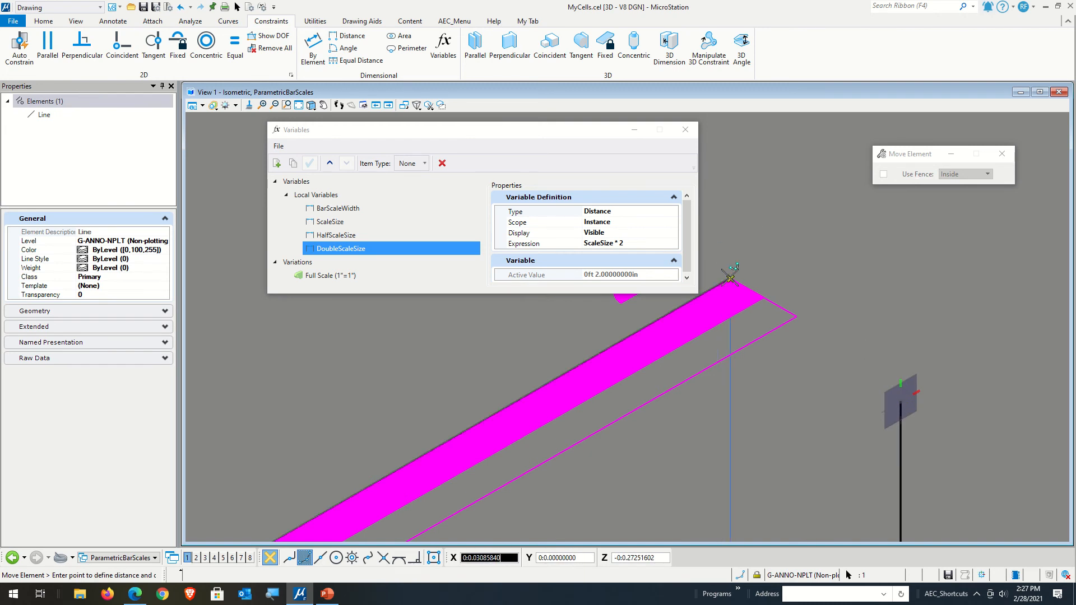
click(749, 261)
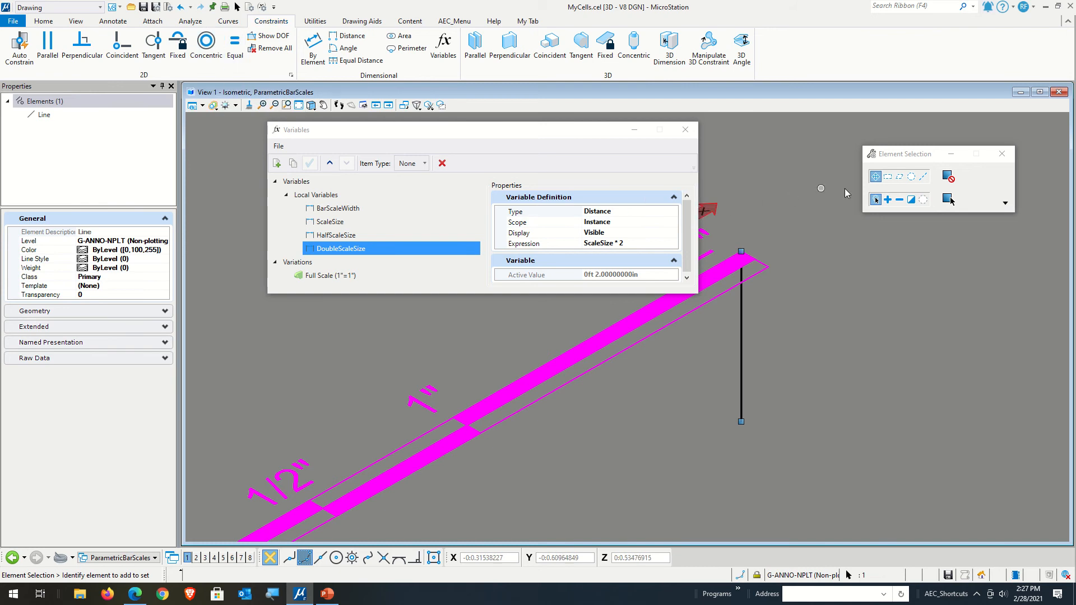
Move the vertical line from the 2" corner to the bar scale's top edge at the 1" division.
scroll(846, 189, down, 2)
scroll(834, 277, up, 1)
right_click(814, 281)
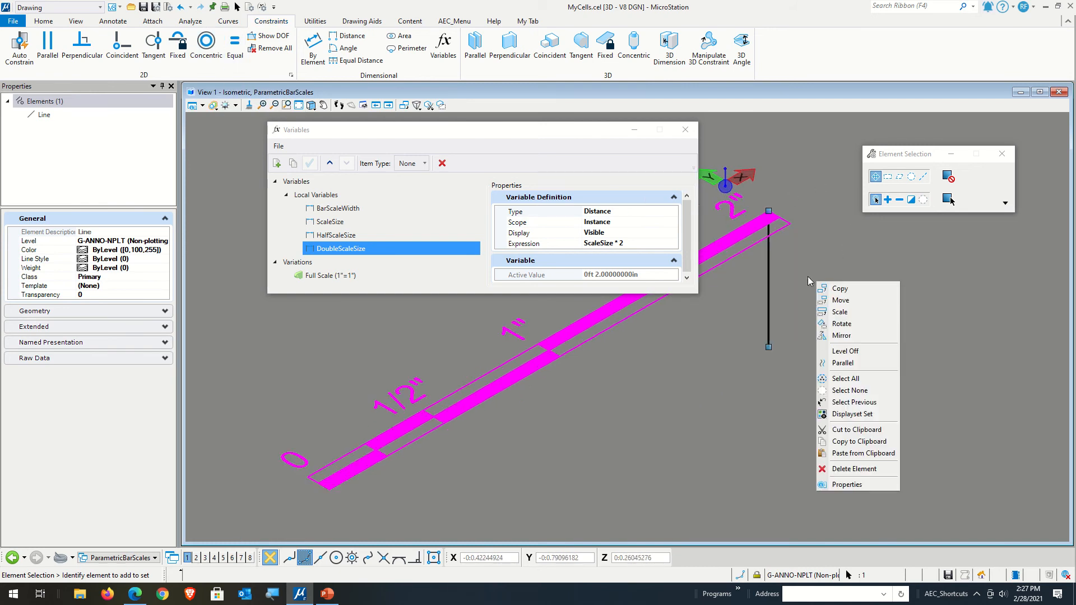
click(841, 301)
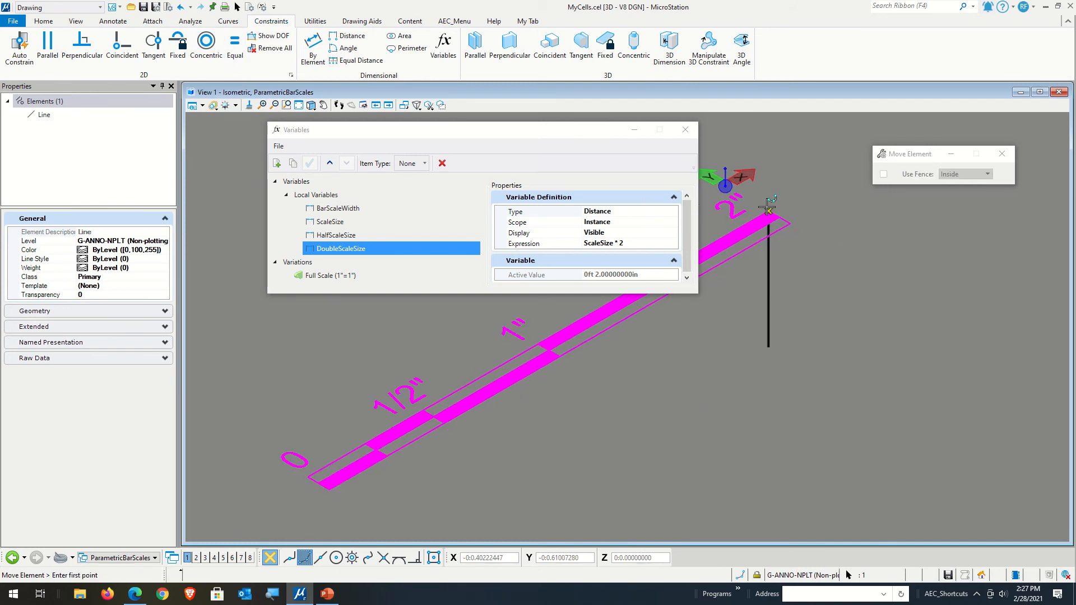
click(540, 340)
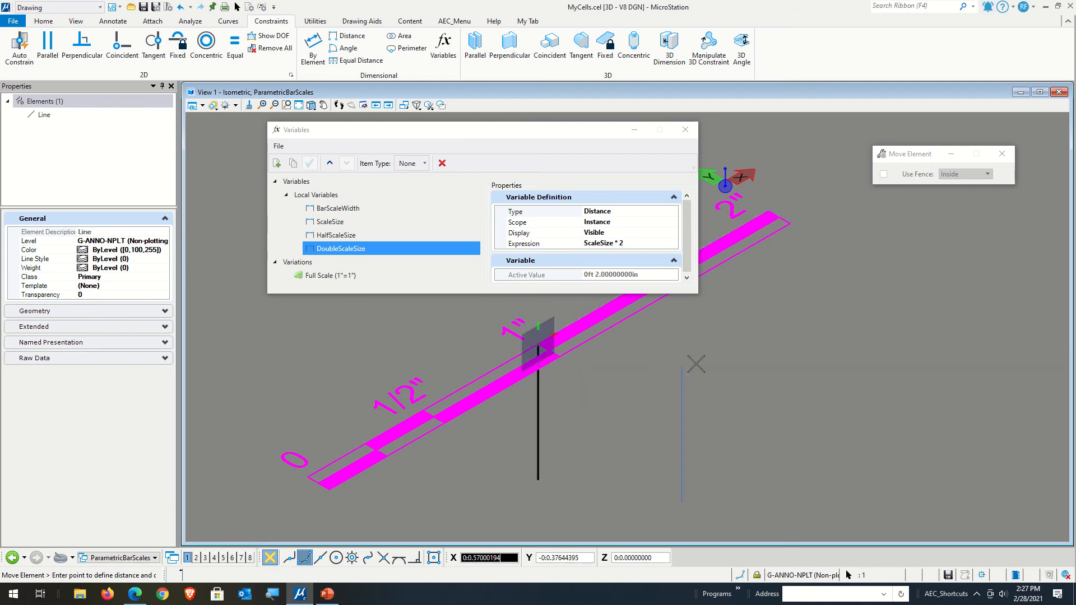
Copy the vertical line from the 1" division to the bar scale's top edge at the 1/2" division and at the 2" end.
right_click(714, 343)
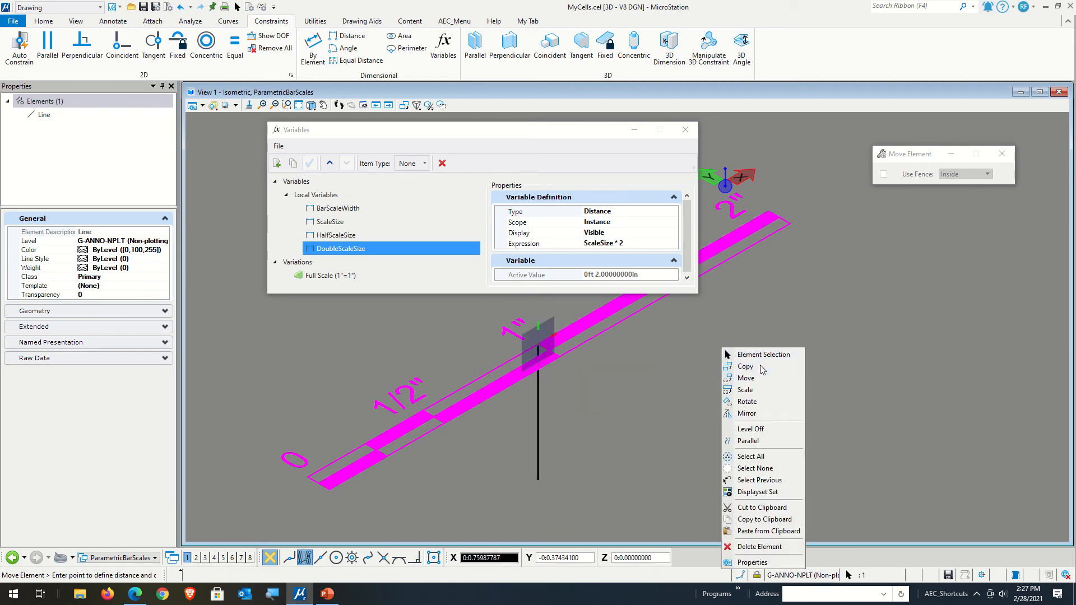
click(741, 366)
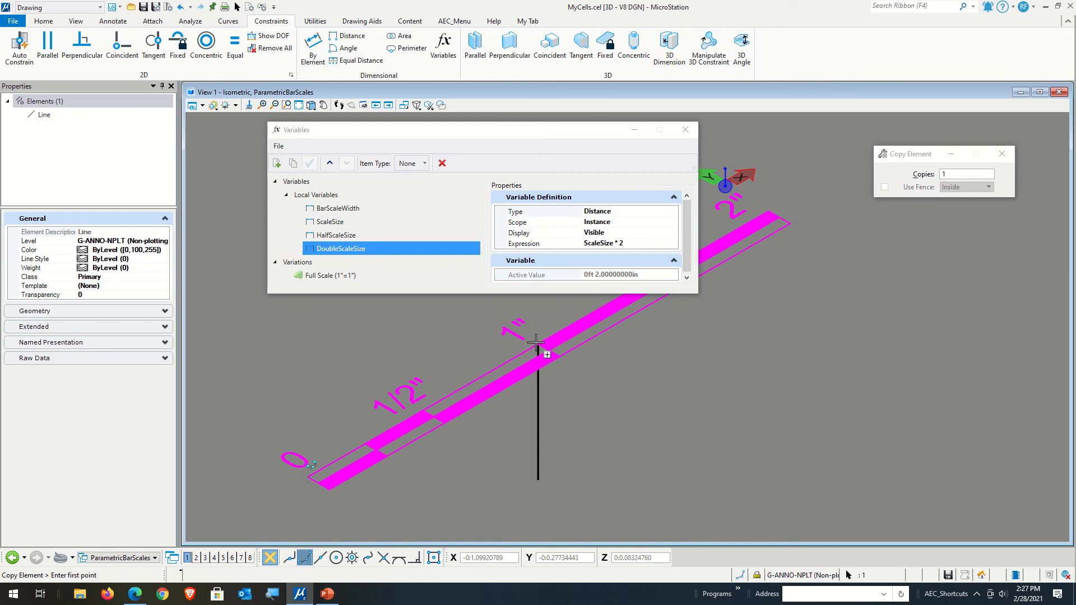
click(538, 349)
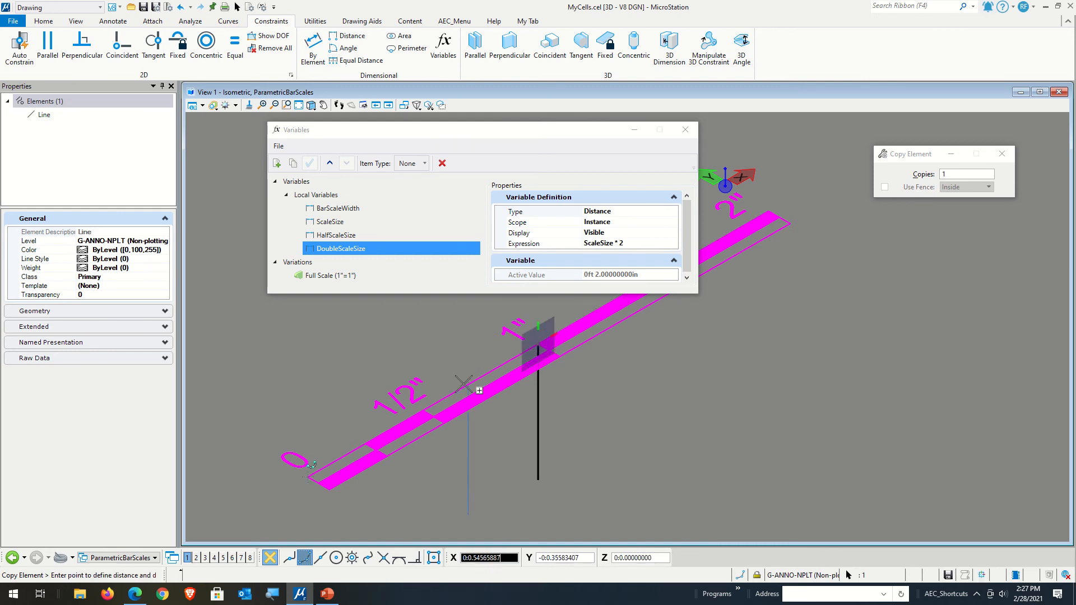
click(425, 417)
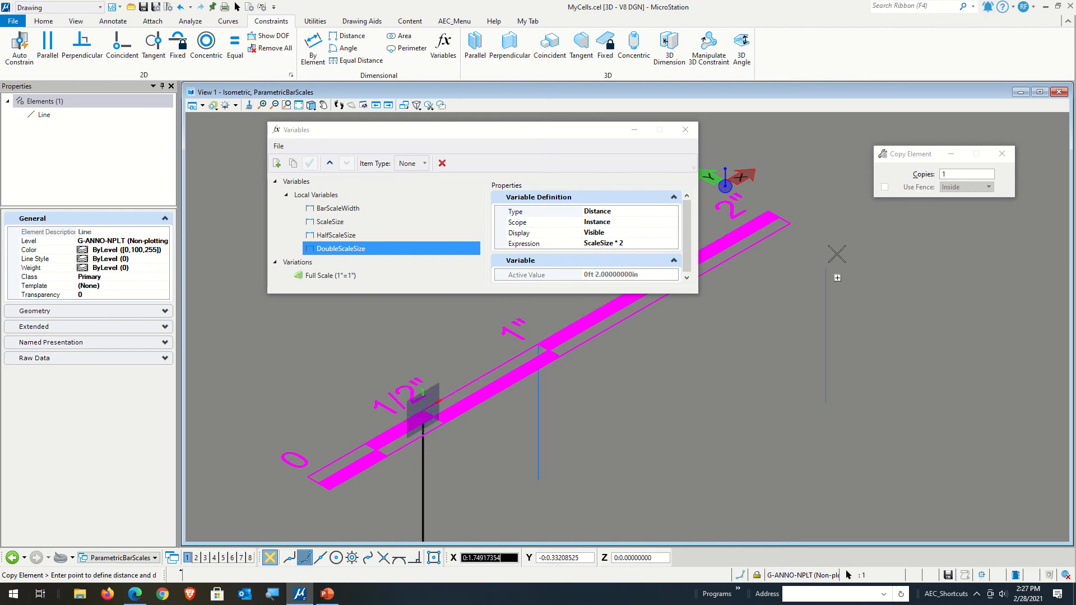
click(768, 222)
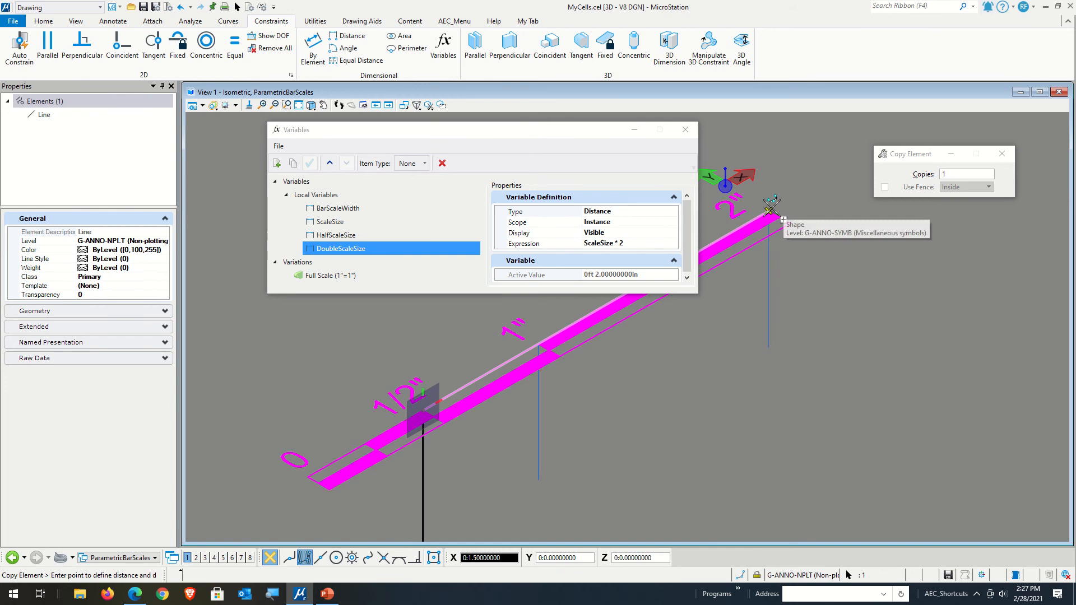
key(Escape)
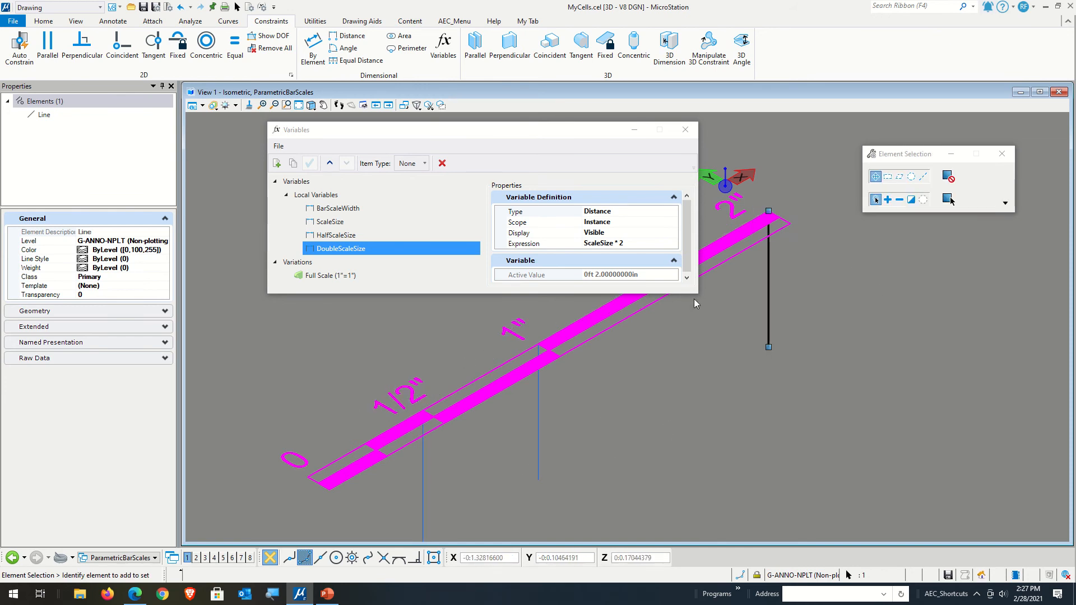
click(702, 352)
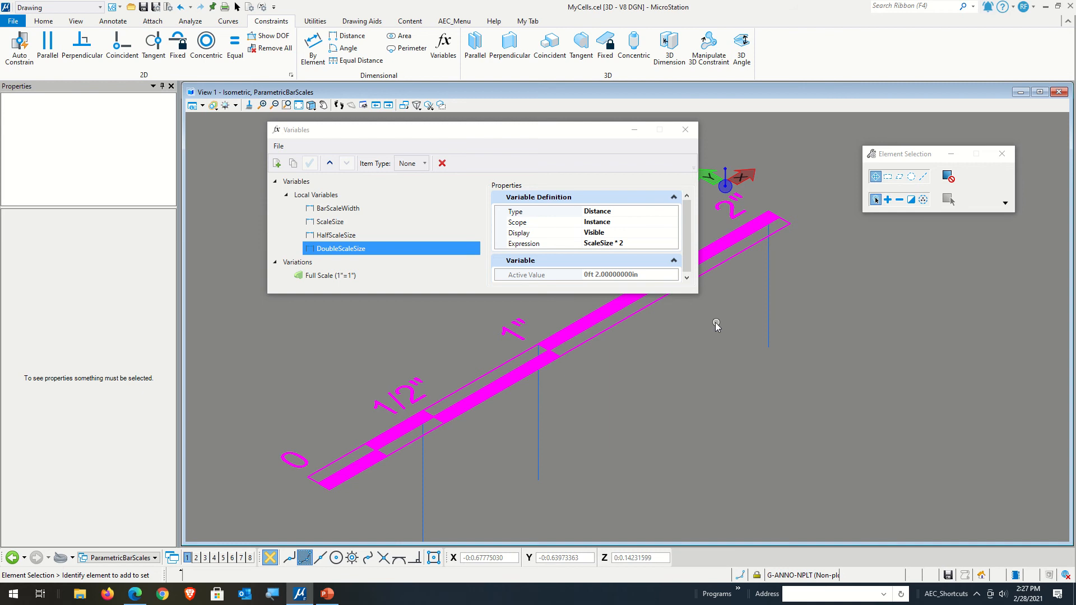
Add a dimensional constraint to the vertical line at the 1" division and assign it the ScaleSize variable.
click(315, 52)
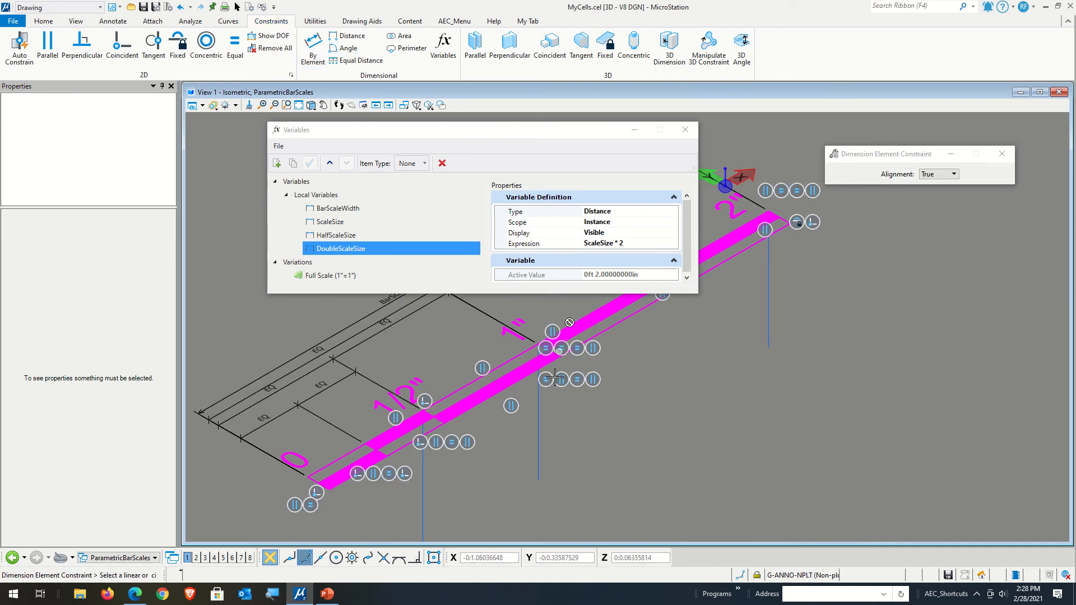
click(541, 442)
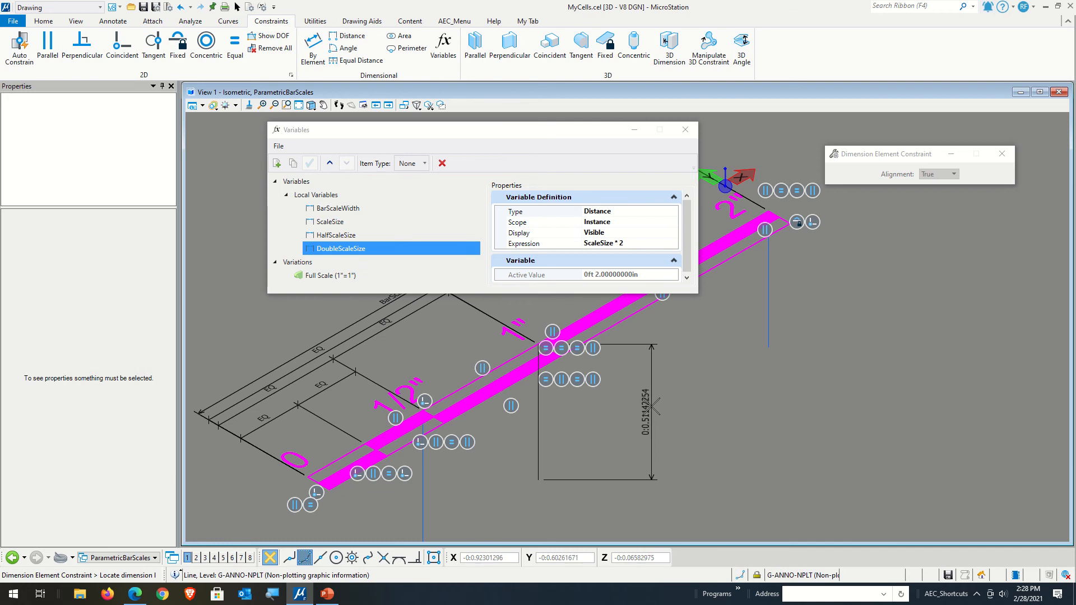
click(651, 405)
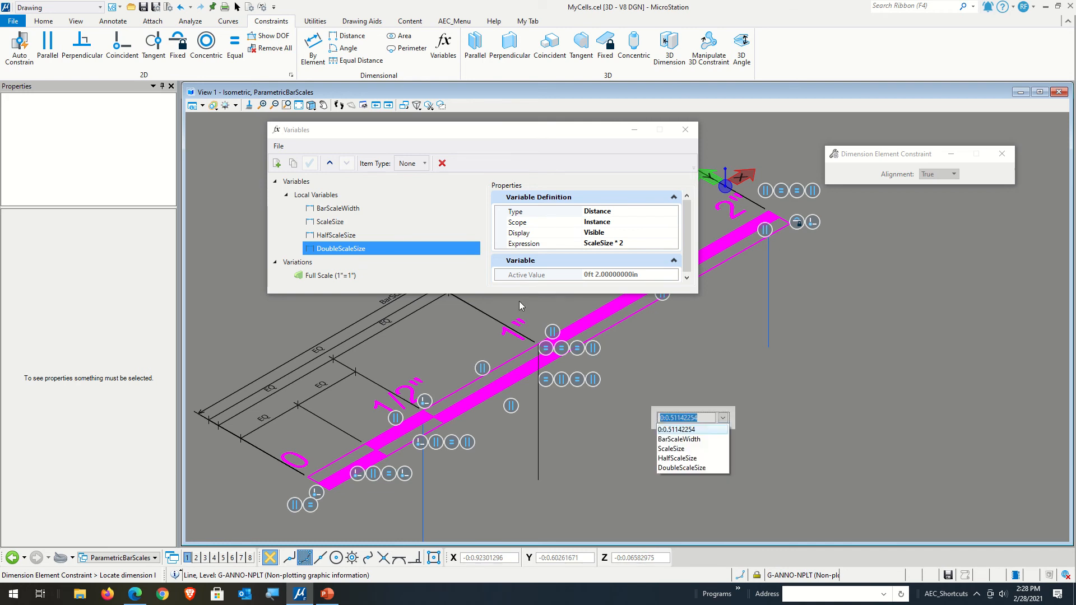
click(671, 448)
key(Return)
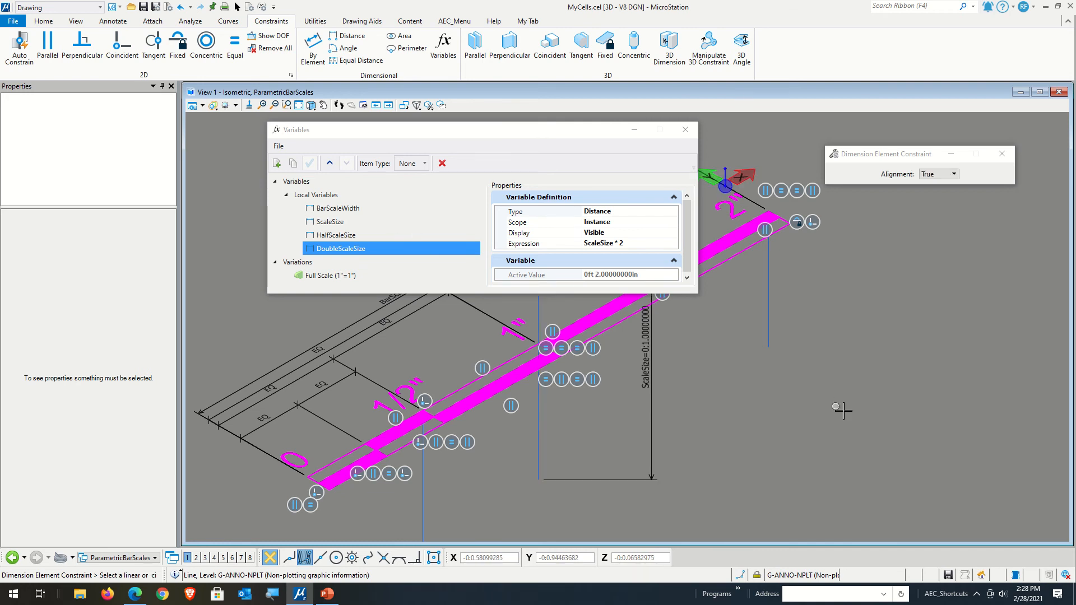
Constrain the length of the vertical line at the 1/2" division to the HalfScaleSize variable.
click(534, 467)
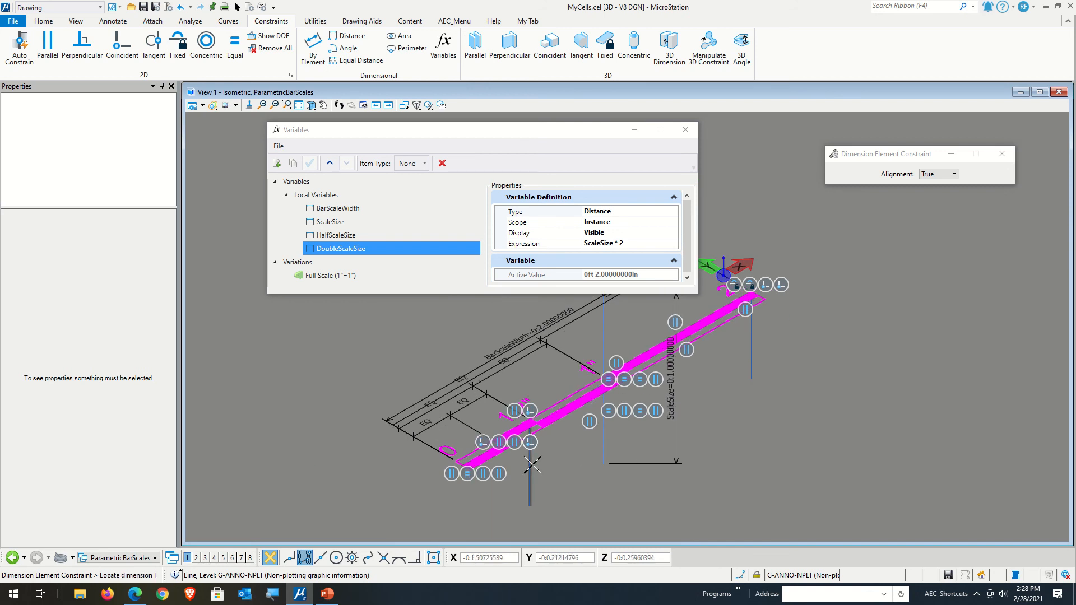
click(641, 481)
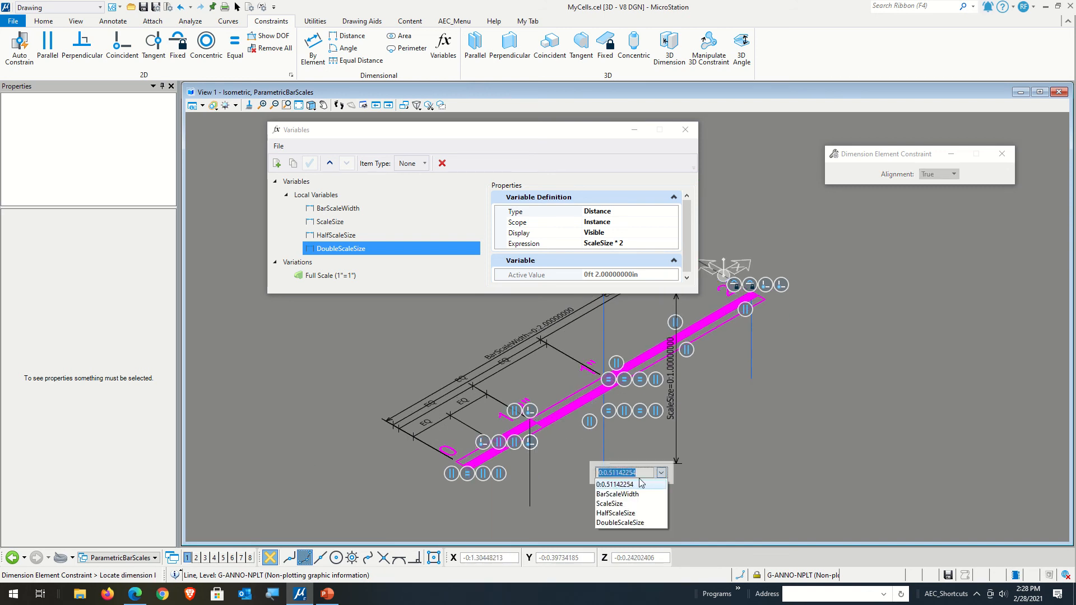
click(616, 513)
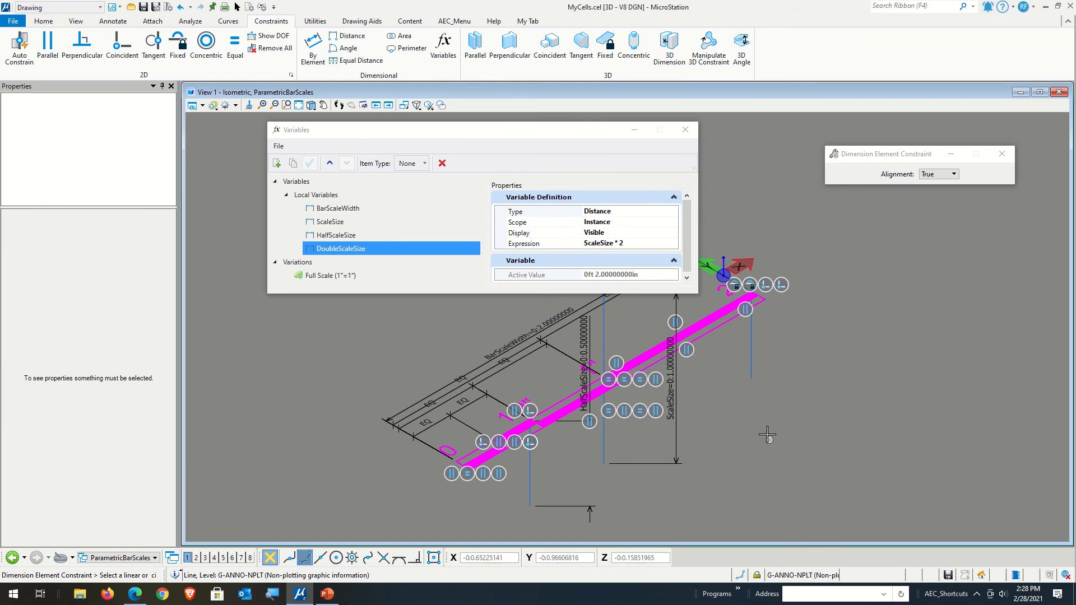
Constrain the length of the vertical line at the 2" end to the DoubleScaleSize variable.
click(752, 336)
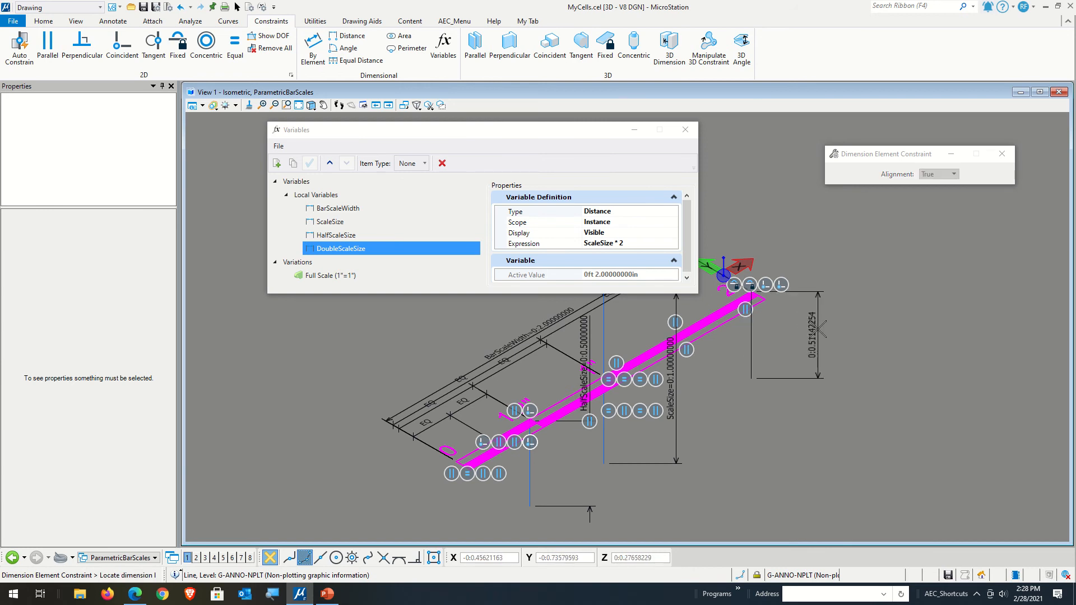
click(819, 335)
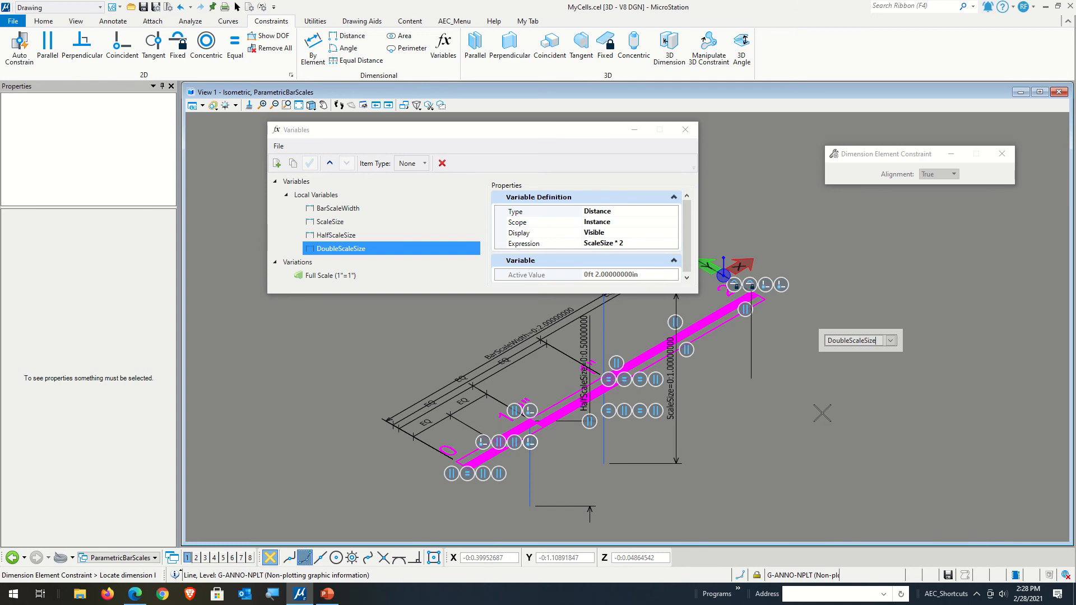
key(Return)
click(840, 418)
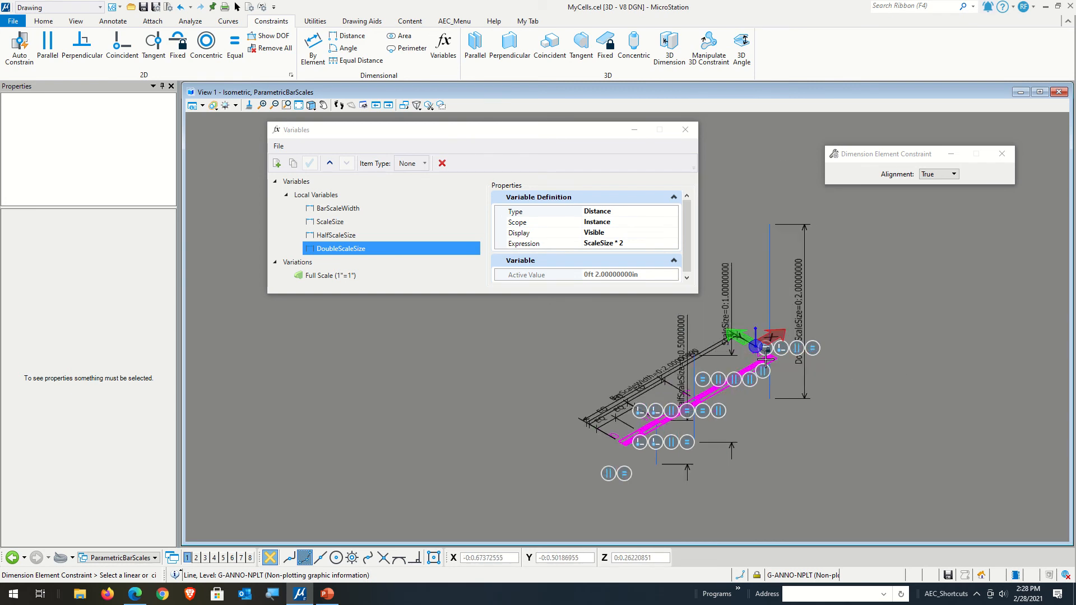
scroll(767, 358, up, 2)
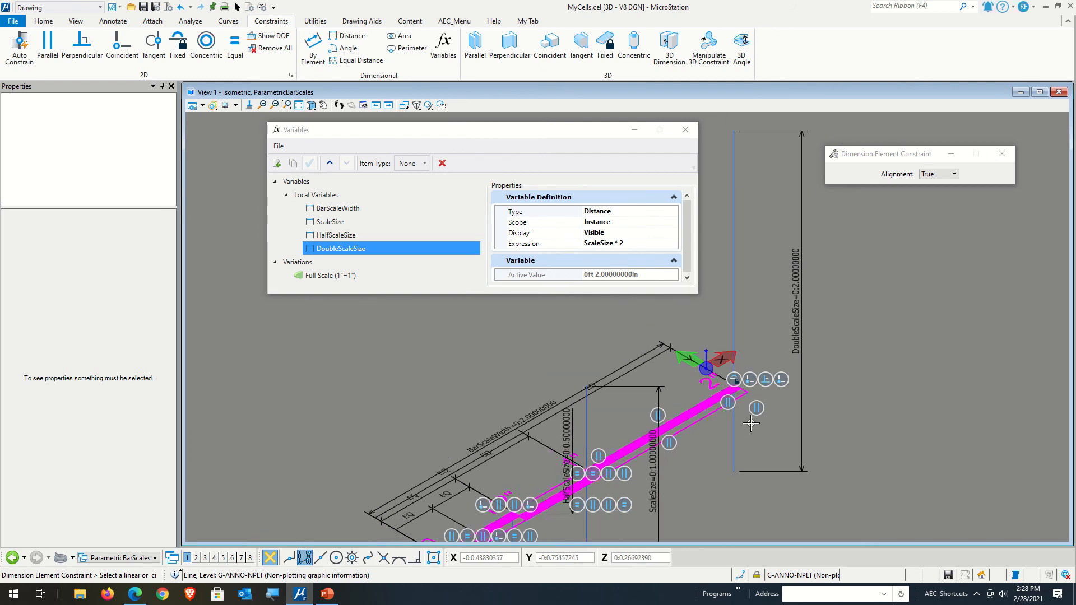
click(123, 45)
scroll(713, 365, up, 2)
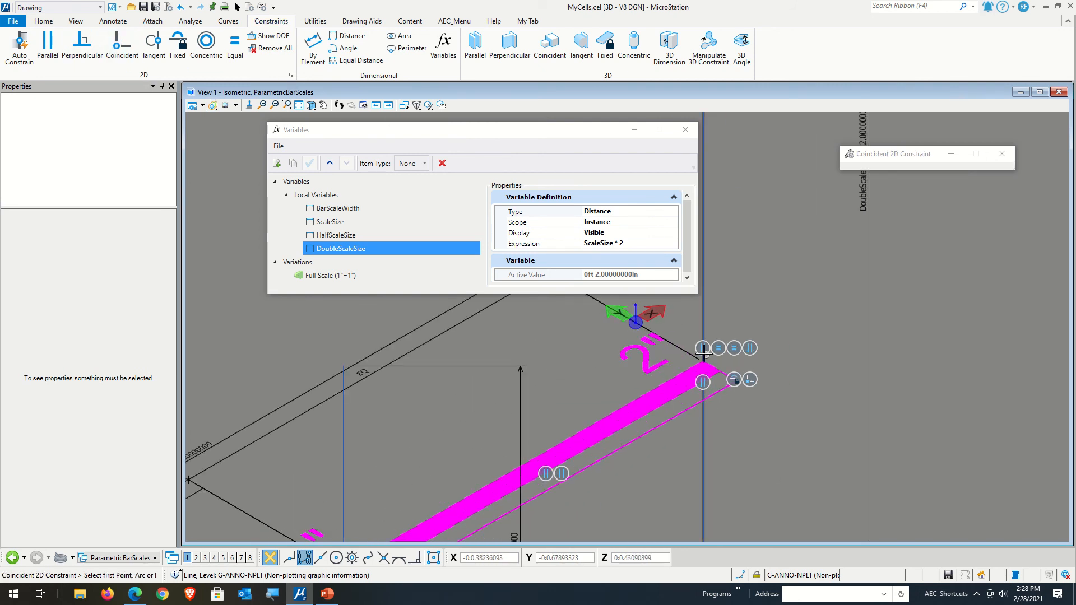
click(710, 364)
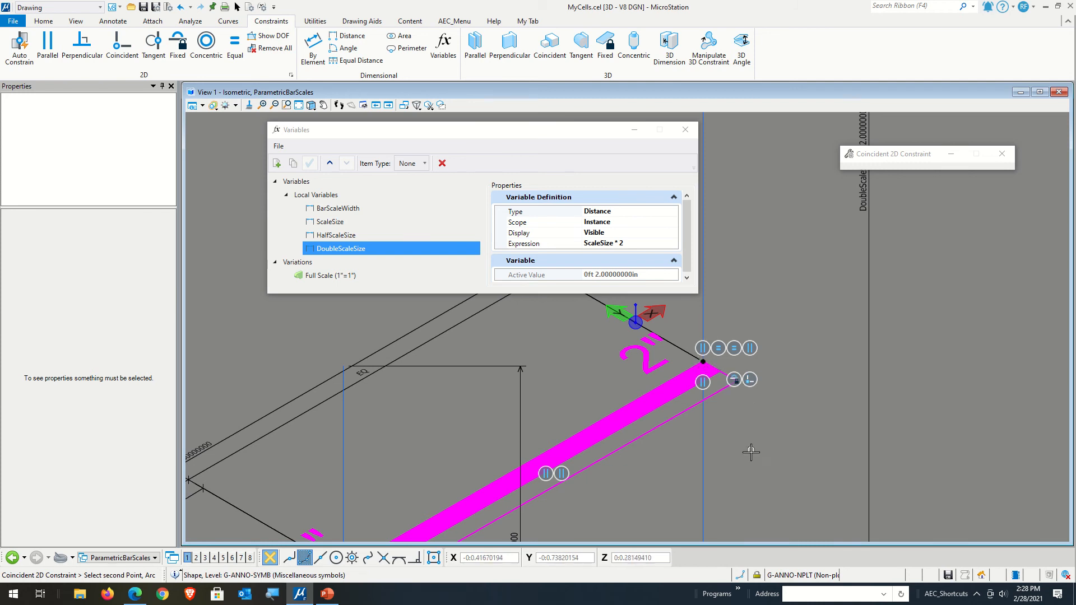
scroll(752, 452, down, 2)
scroll(762, 326, down, 1)
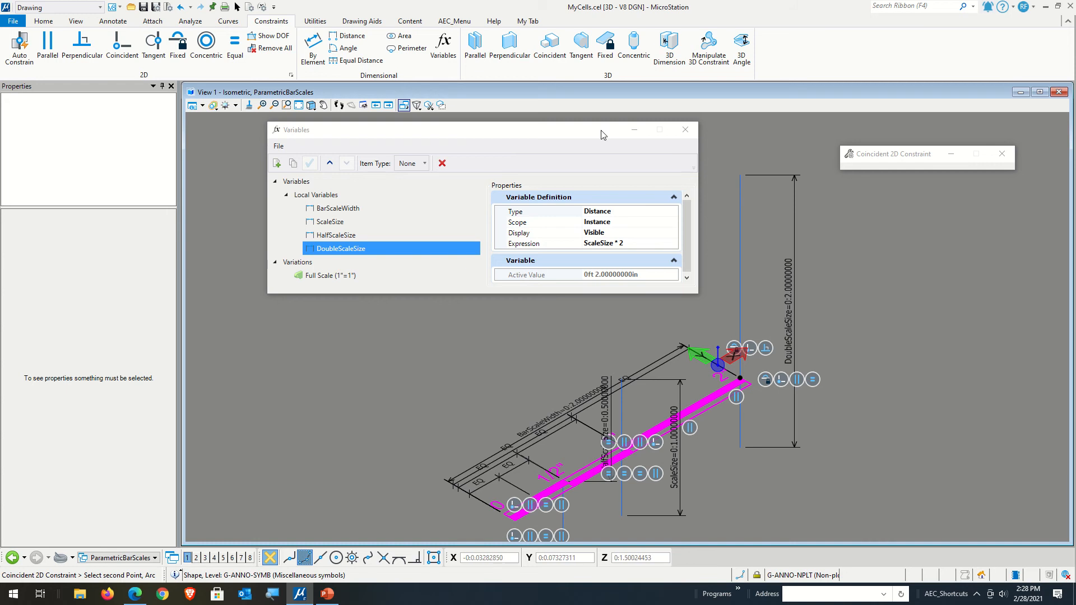
Try a 3D coincident constraint between the bar's top-edge corner at the 2" end and the upper endpoint of the DoubleScaleSize line.
click(550, 48)
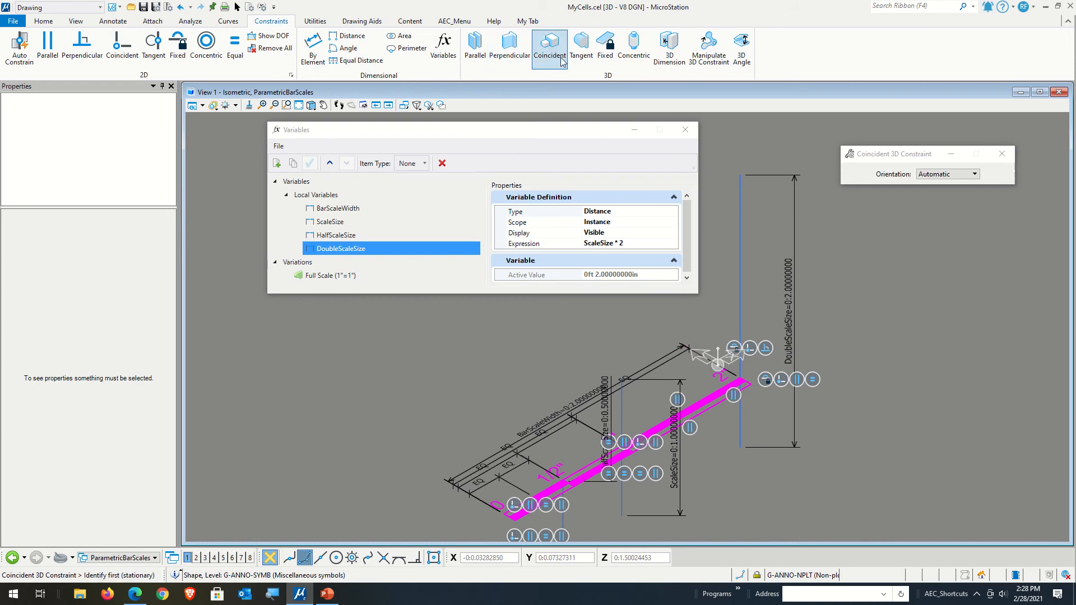
scroll(688, 368, up, 8)
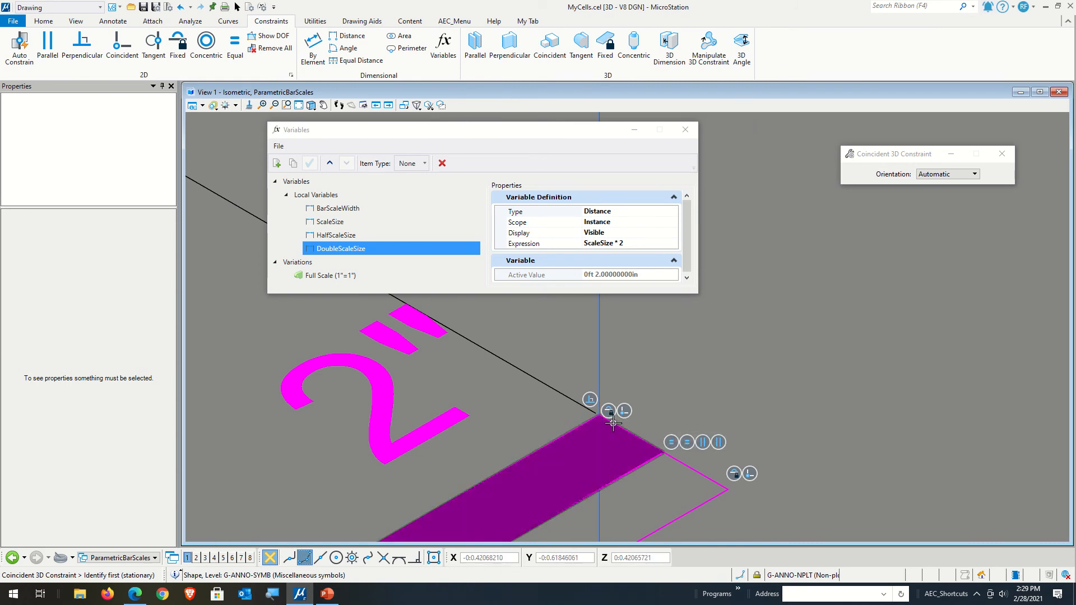
click(617, 425)
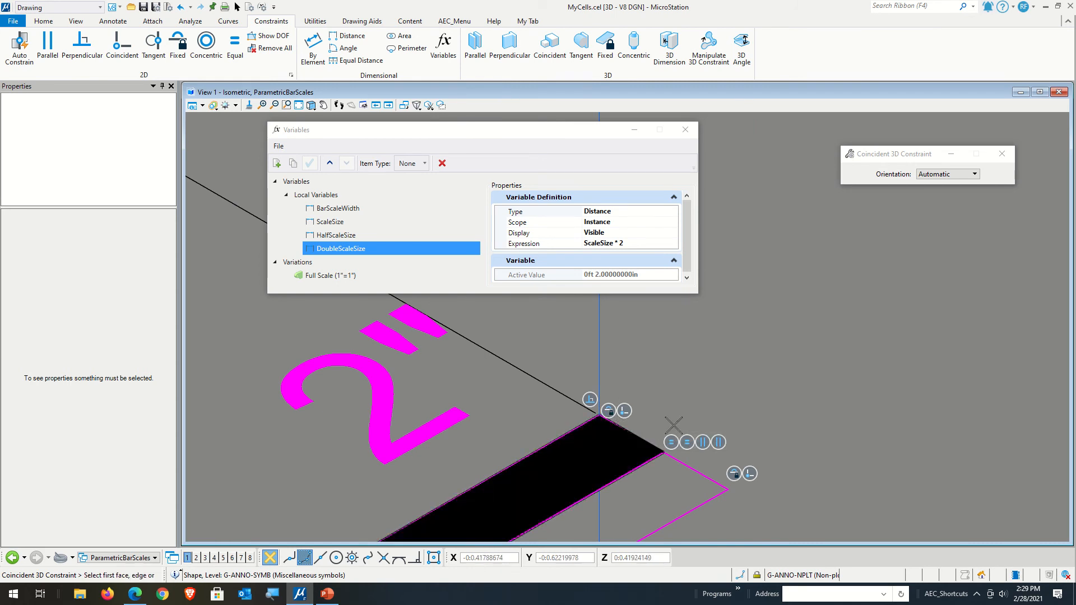
click(601, 415)
scroll(634, 489, down, 6)
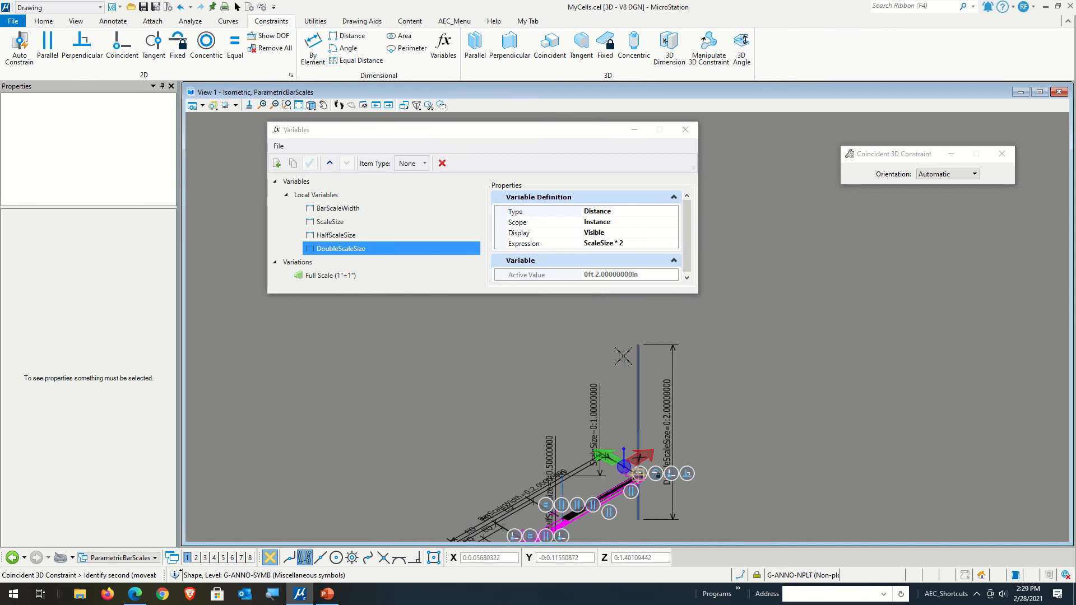
scroll(674, 426, up, 4)
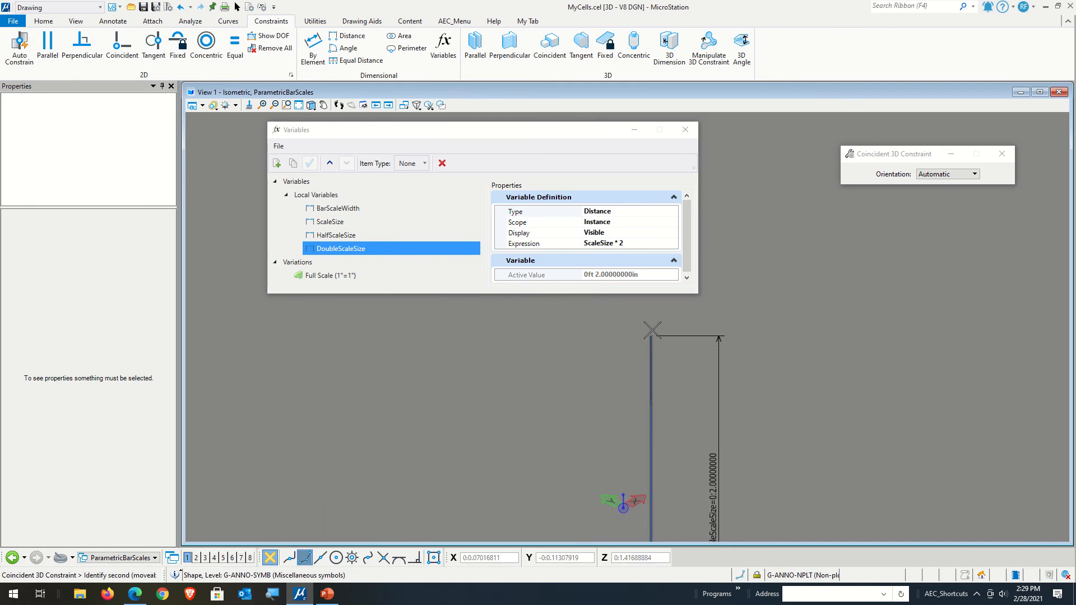
click(650, 342)
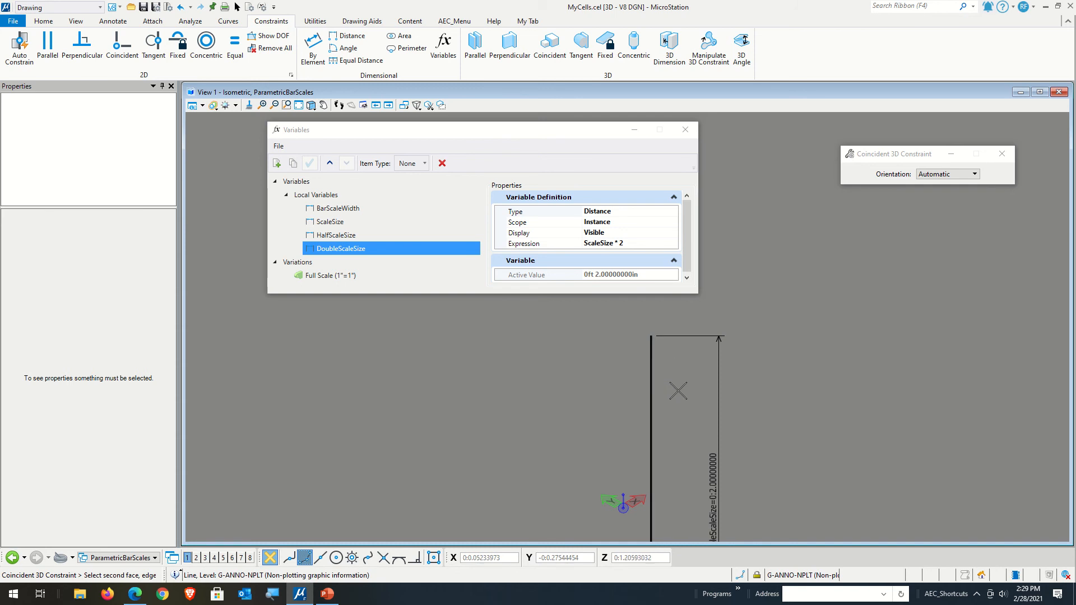
click(650, 338)
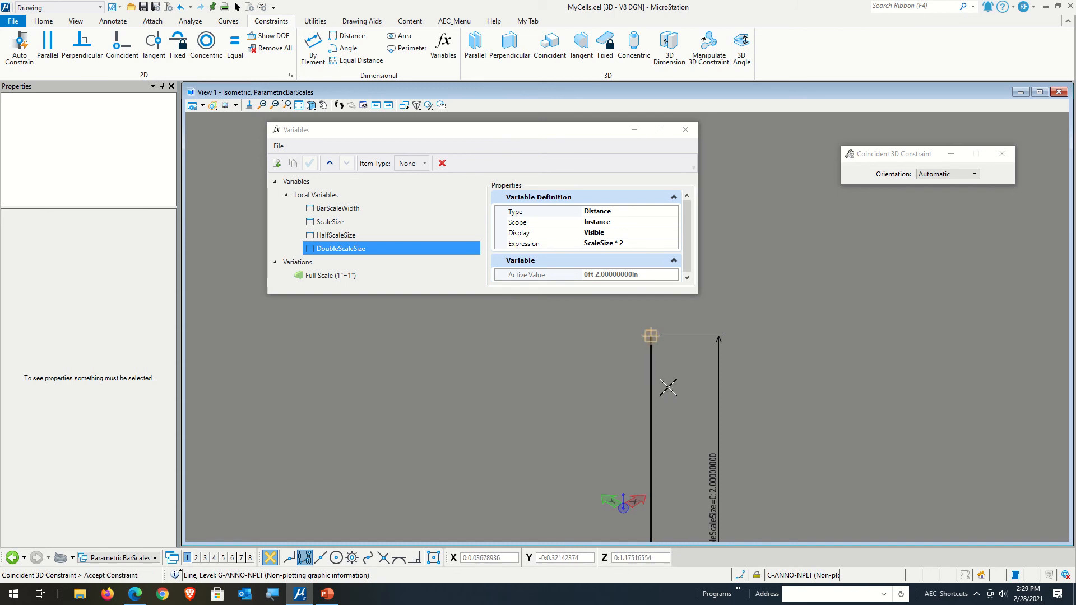
scroll(668, 387, down, 4)
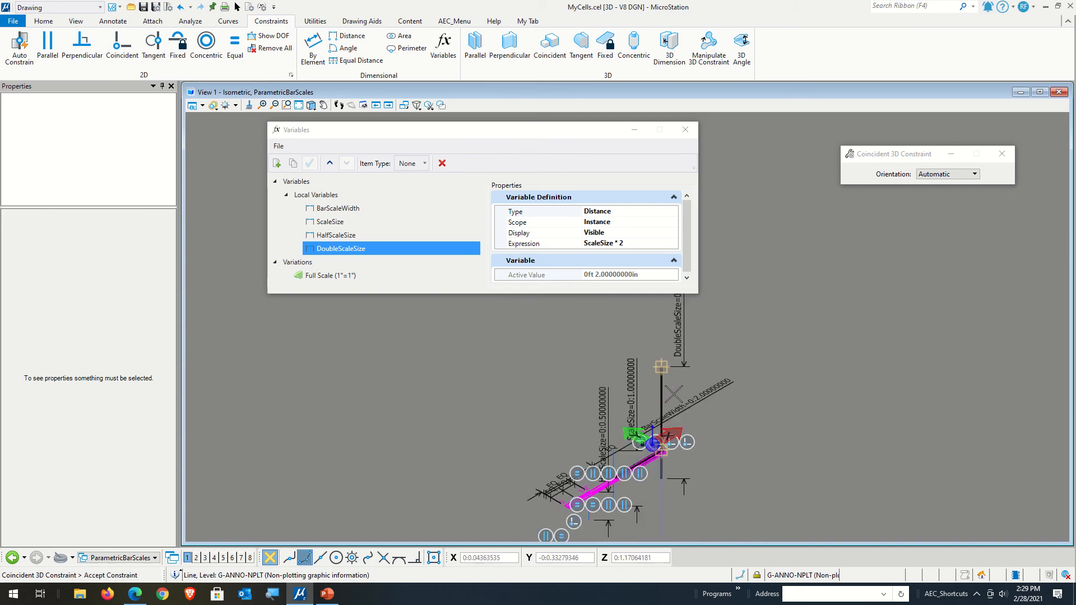
right_click(725, 376)
key(Escape)
Show the degrees of freedom of the vertical DoubleScaleSize line at the 2" end.
scroll(668, 422, up, 2)
scroll(651, 403, down, 2)
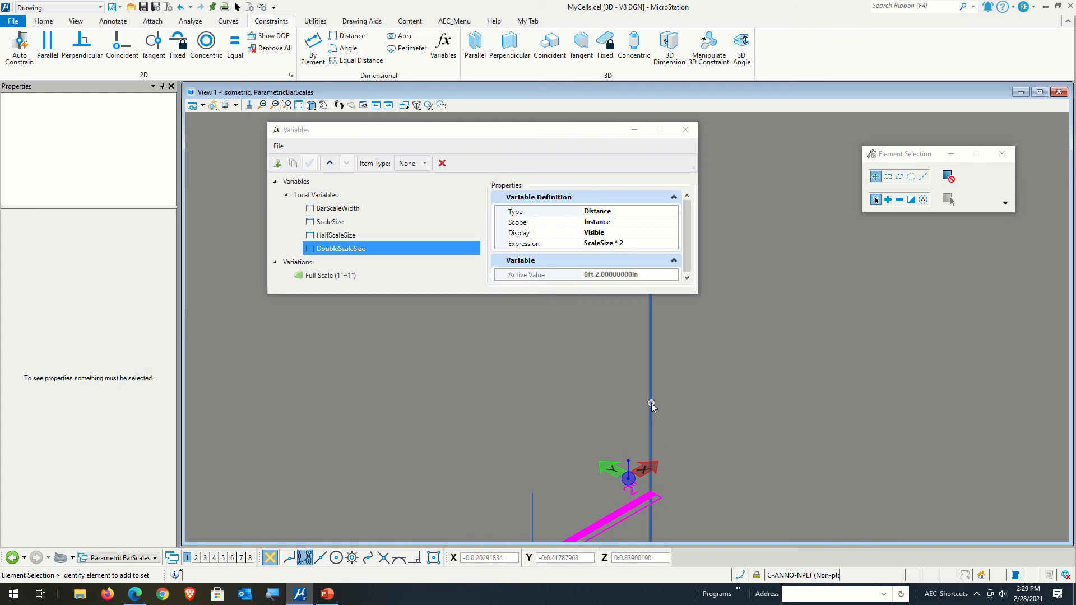
click(650, 401)
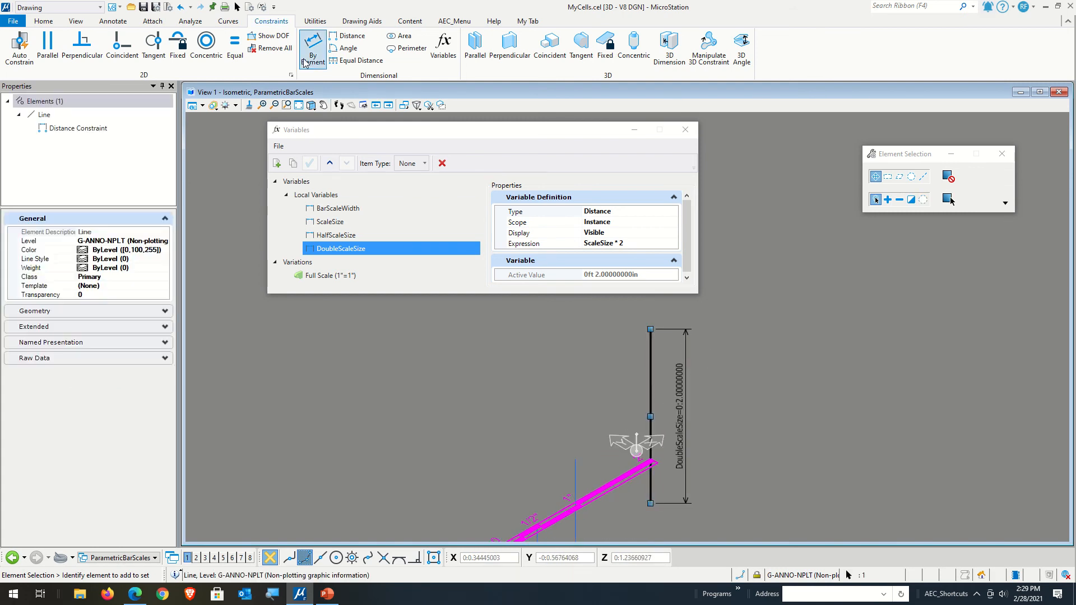
click(269, 36)
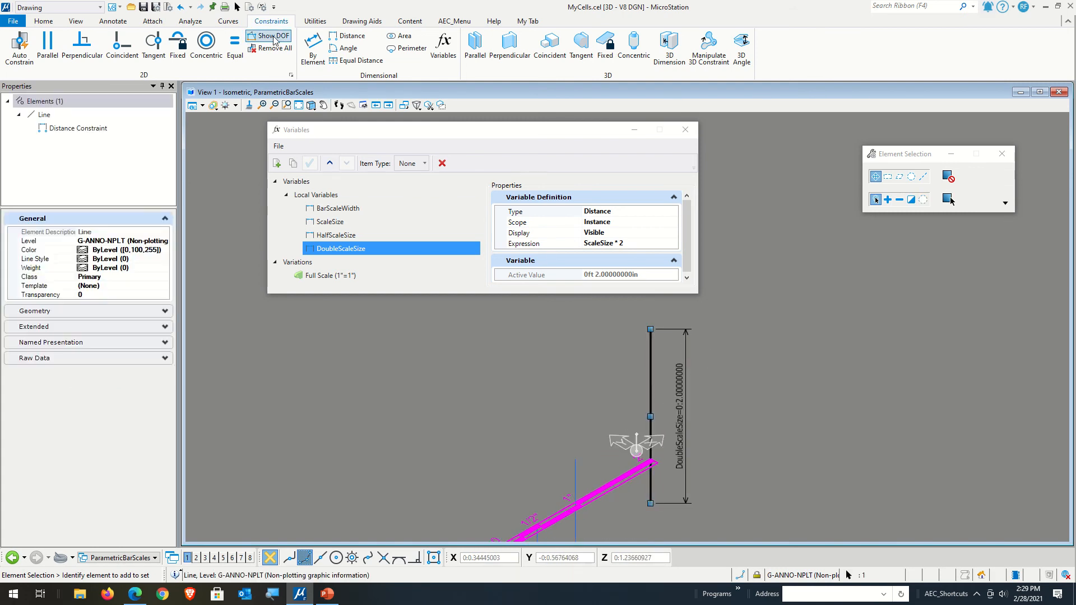
click(652, 386)
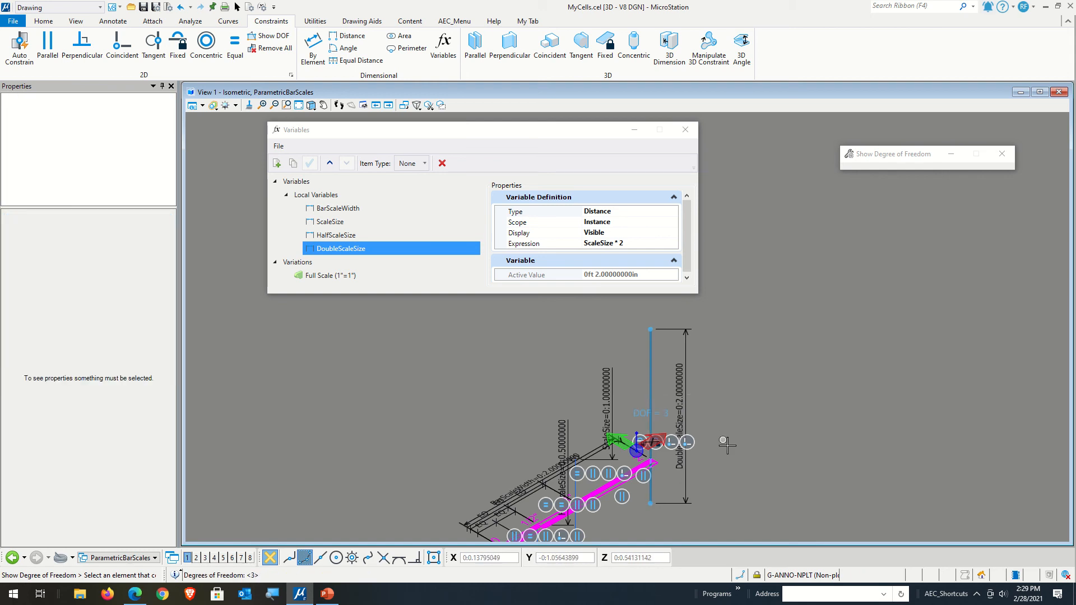
scroll(639, 509, up, 3)
scroll(639, 508, down, 4)
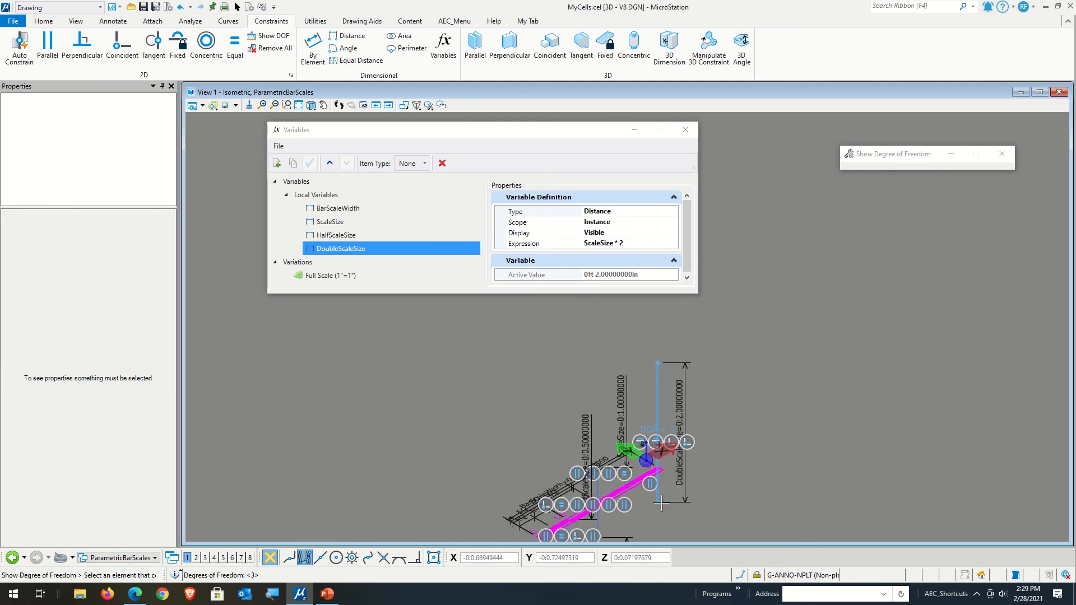
scroll(685, 436, up, 2)
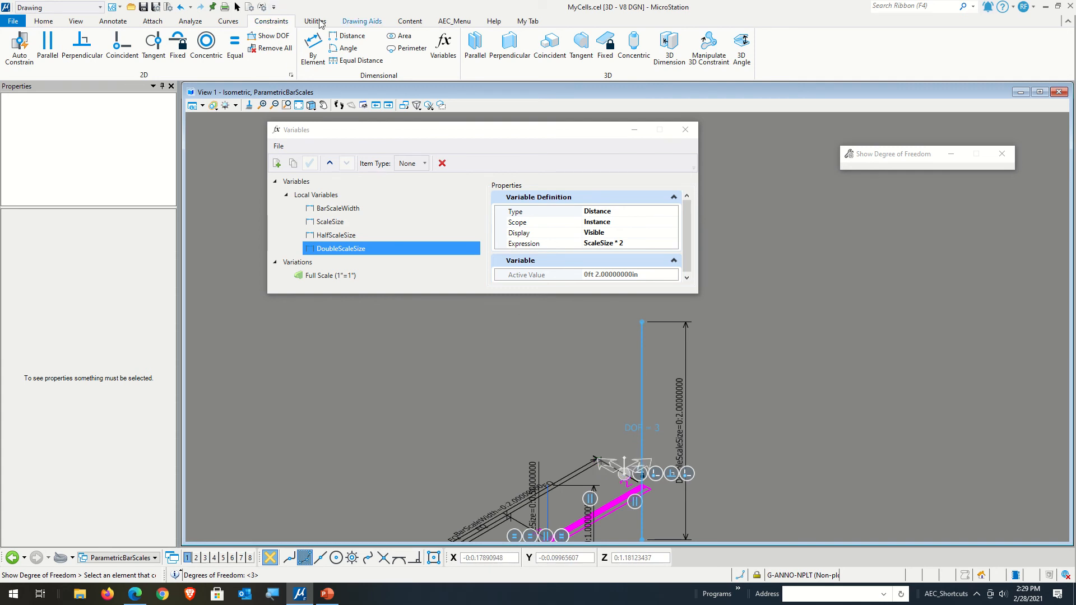
Move the vertical DoubleScaleSize line so its upper endpoint meets the bar's top-edge corner at the 2" end.
click(238, 7)
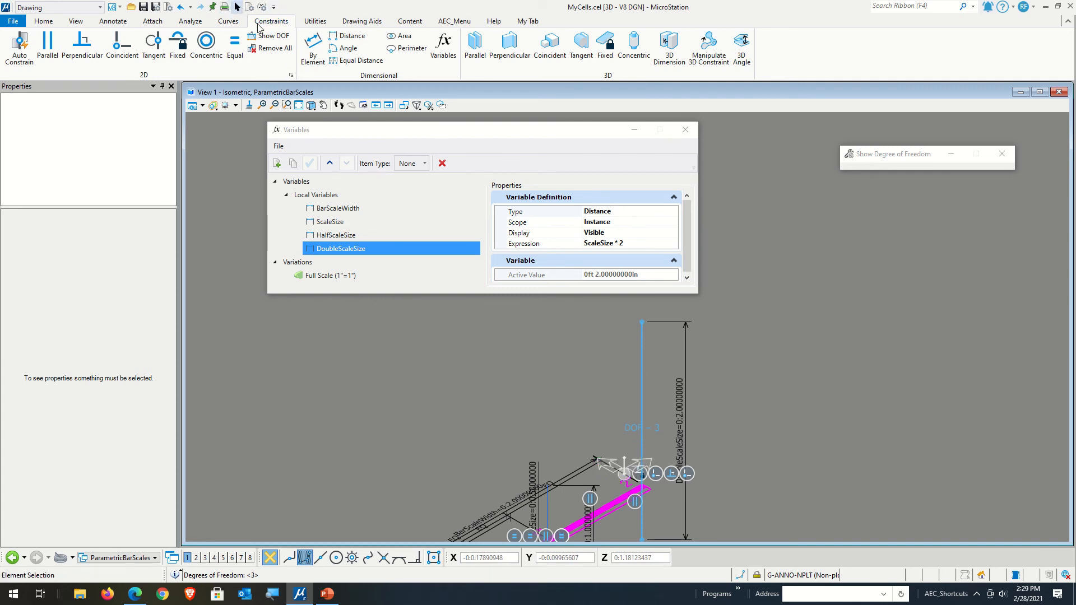
click(643, 361)
right_click(758, 364)
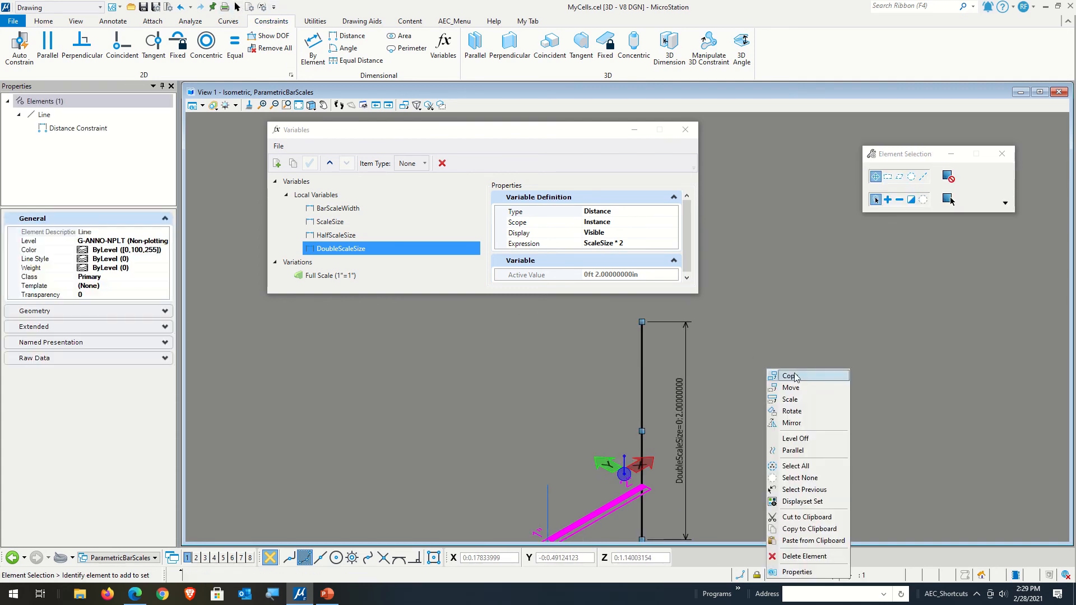
click(796, 390)
click(643, 322)
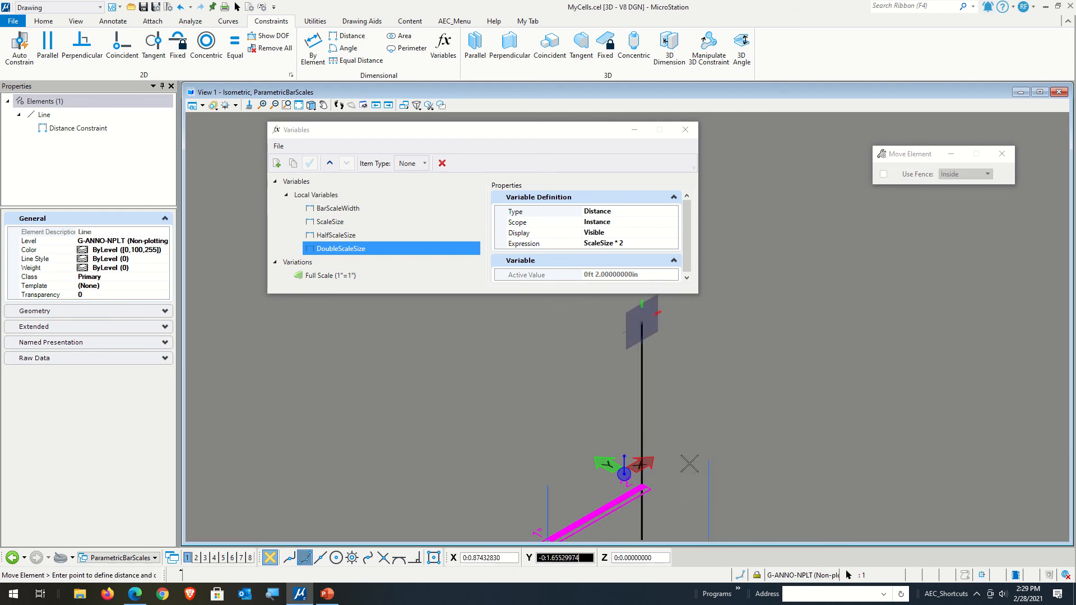
scroll(625, 481, up, 2)
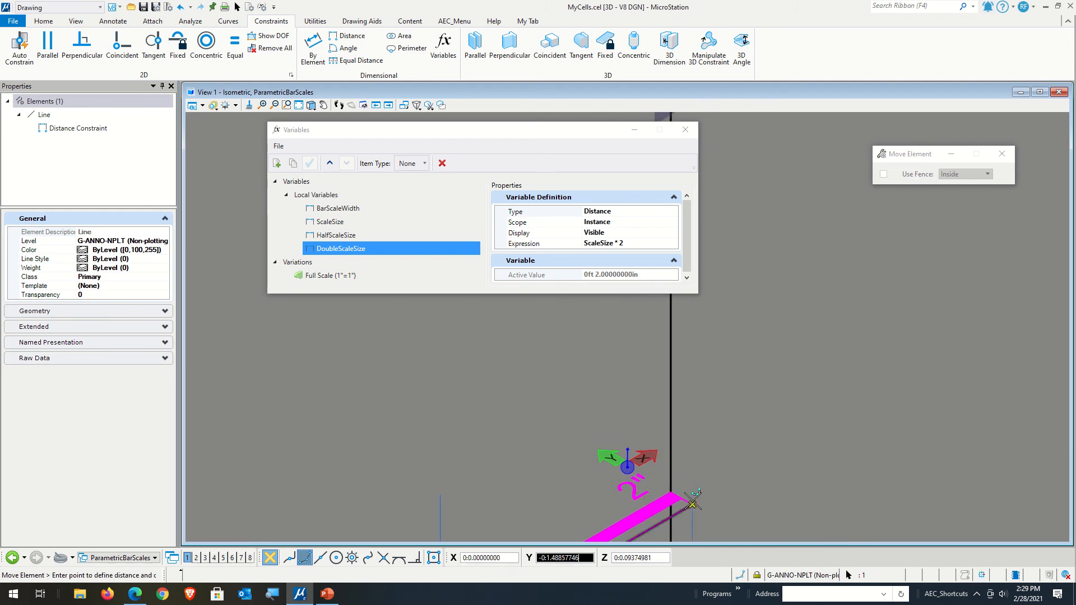
click(712, 492)
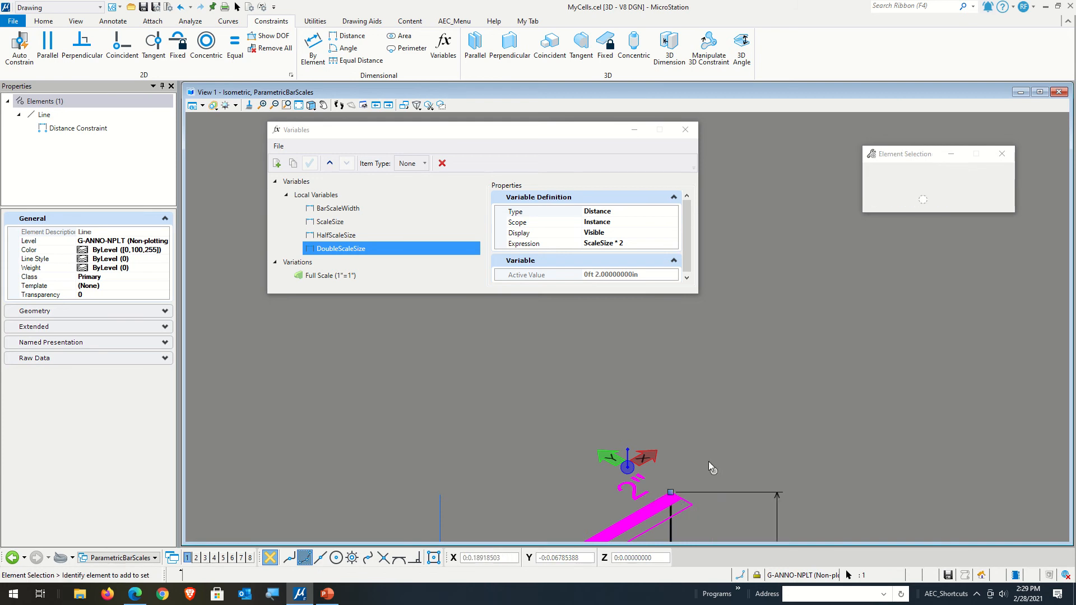
scroll(690, 492, up, 2)
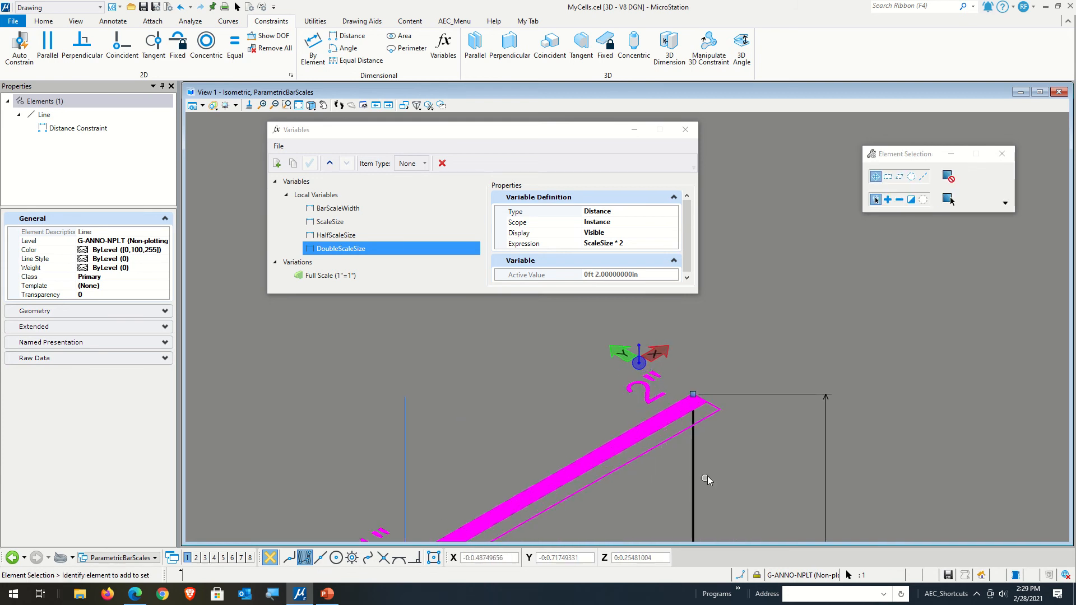
scroll(729, 462, down, 1)
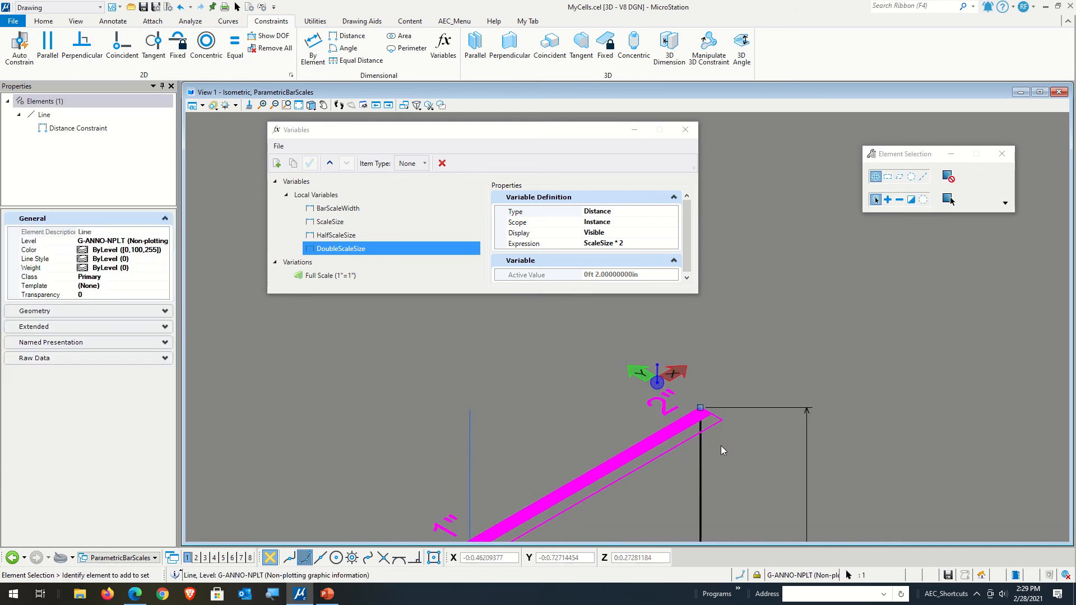
scroll(724, 444, down, 6)
scroll(707, 488, up, 5)
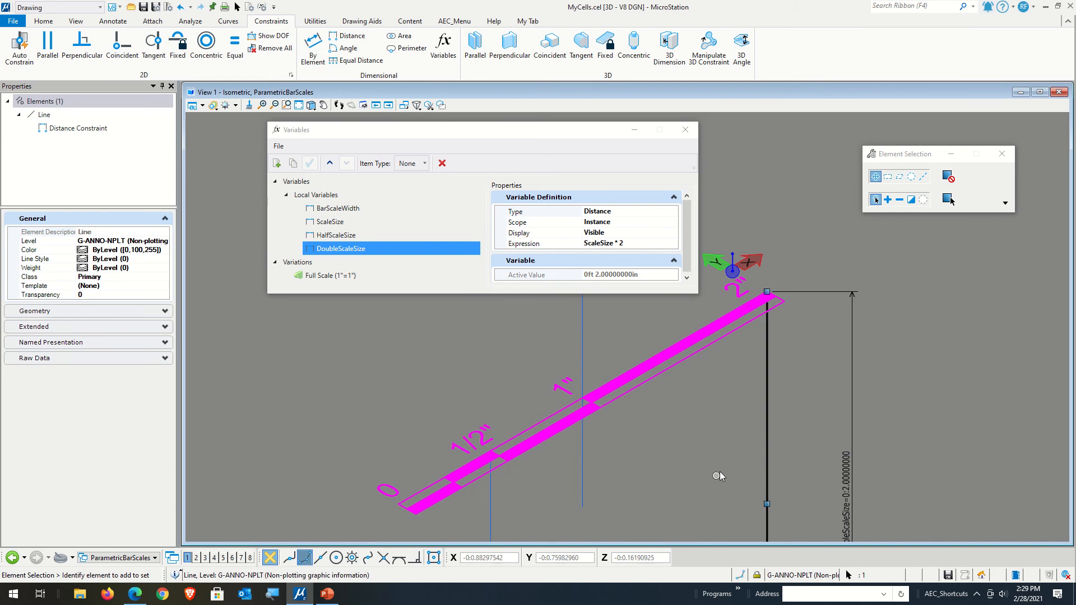
scroll(812, 340, down, 3)
click(813, 341)
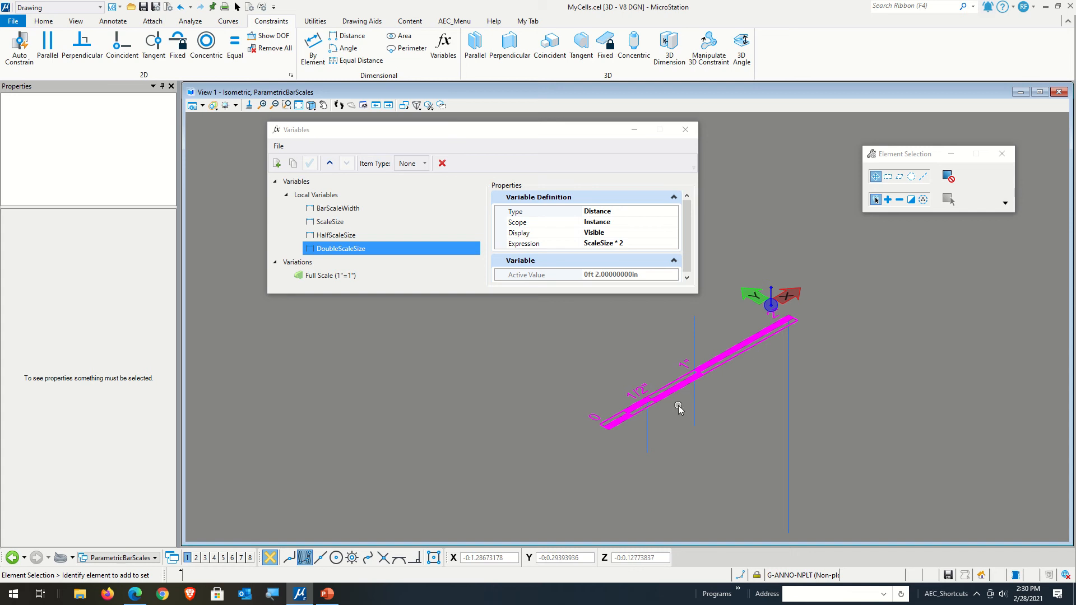
Move the vertical ScaleSize line down so its upper endpoint sits on the bar at the 1" division.
click(692, 399)
right_click(772, 381)
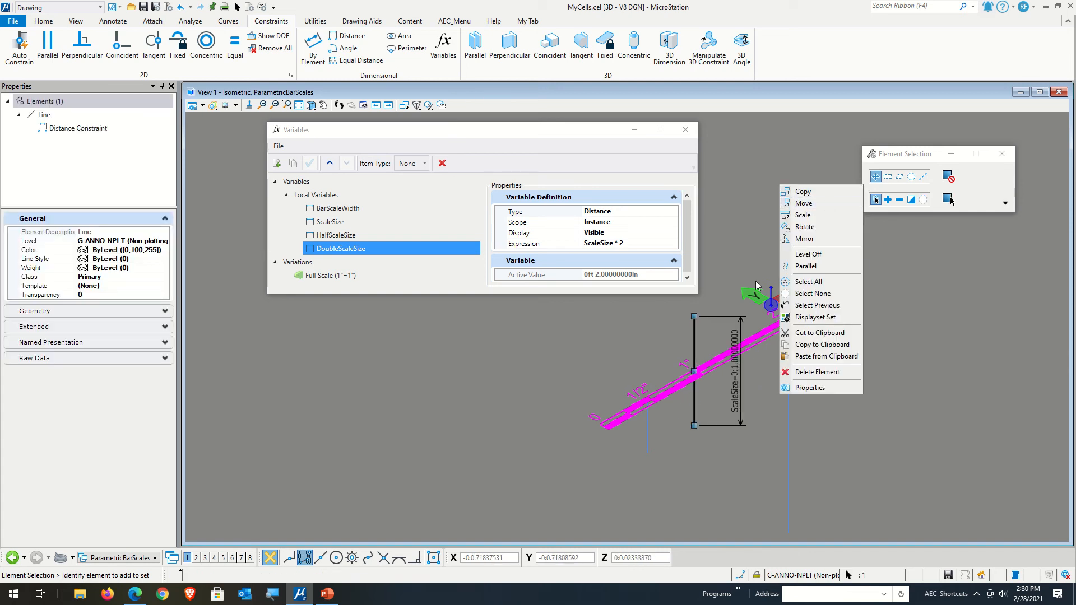
click(824, 203)
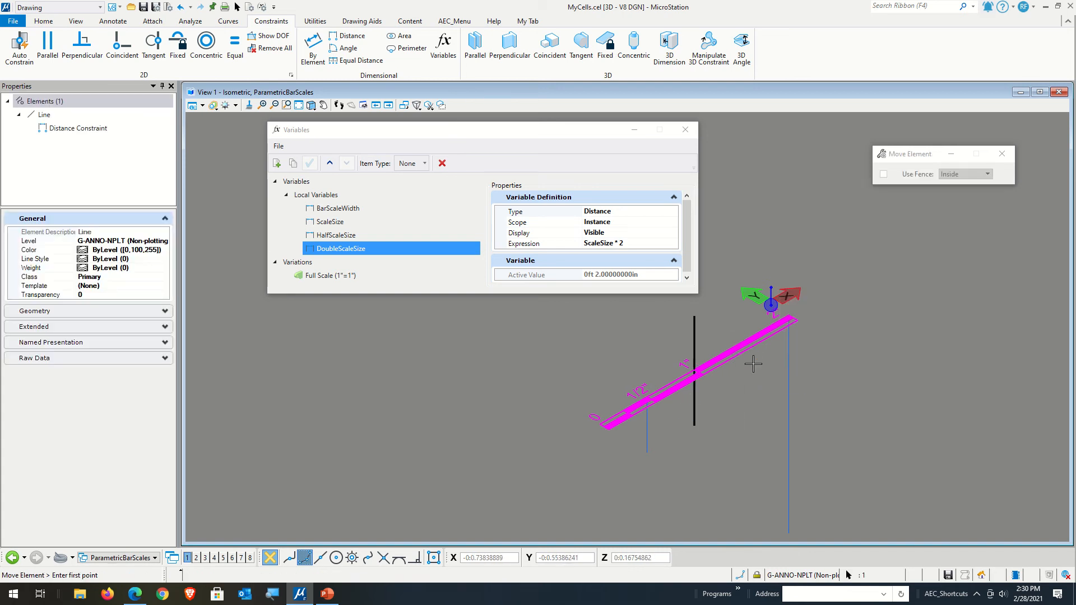
click(754, 437)
right_click(768, 423)
click(772, 385)
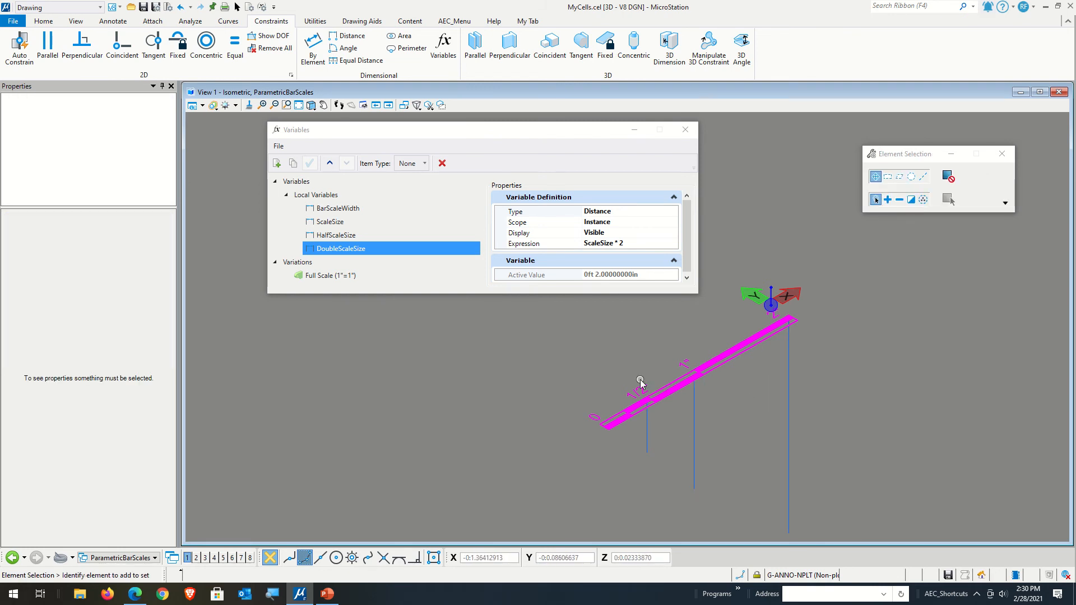
Start placing text with an Element Properties field linked to the vertical line at the 1/2" division.
scroll(647, 401, up, 4)
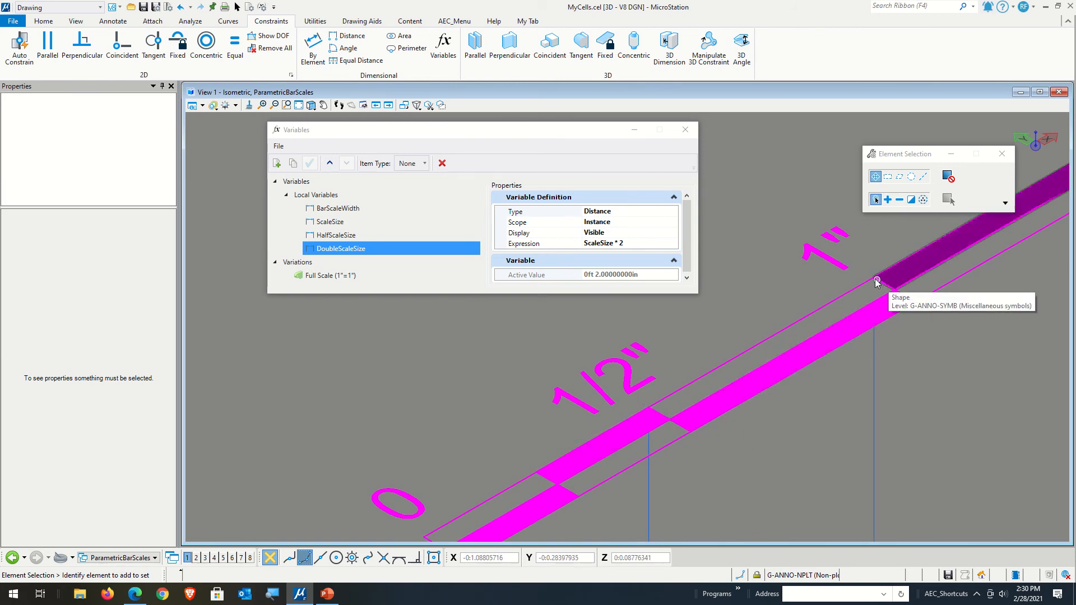
click(115, 23)
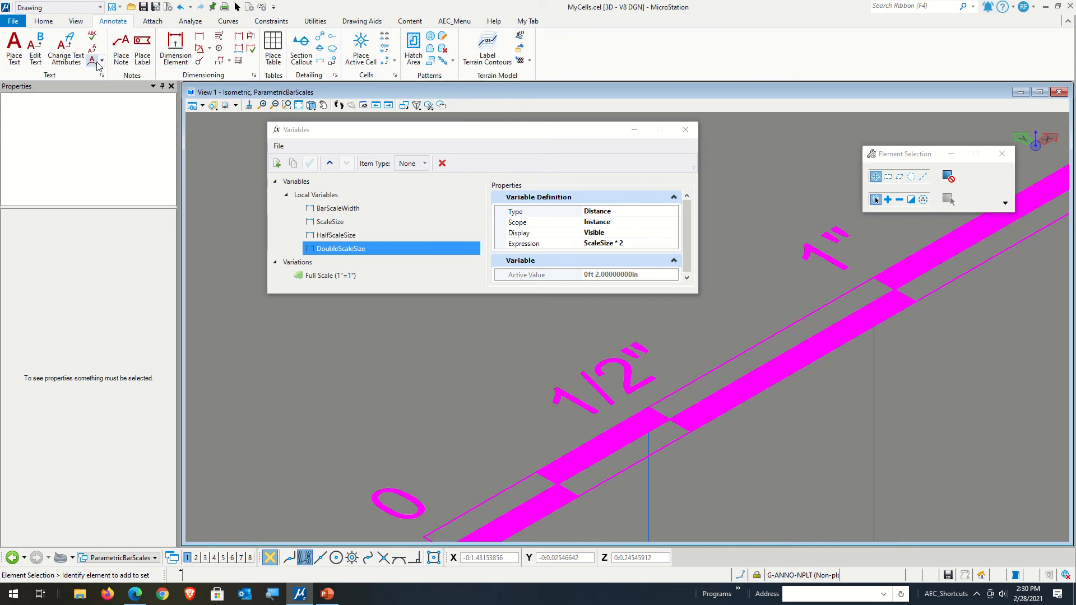
click(13, 53)
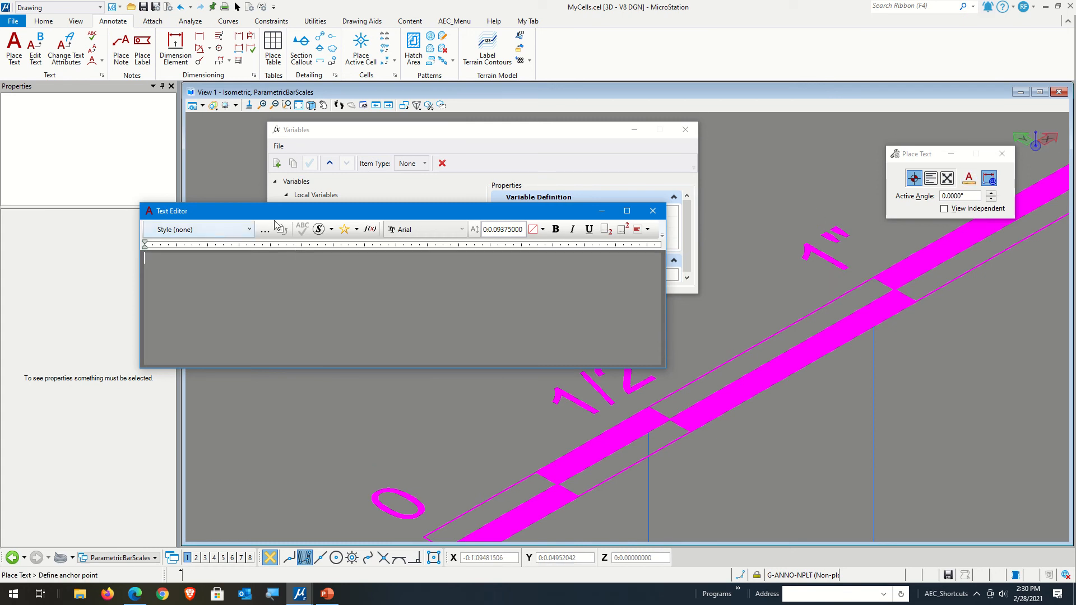
click(370, 229)
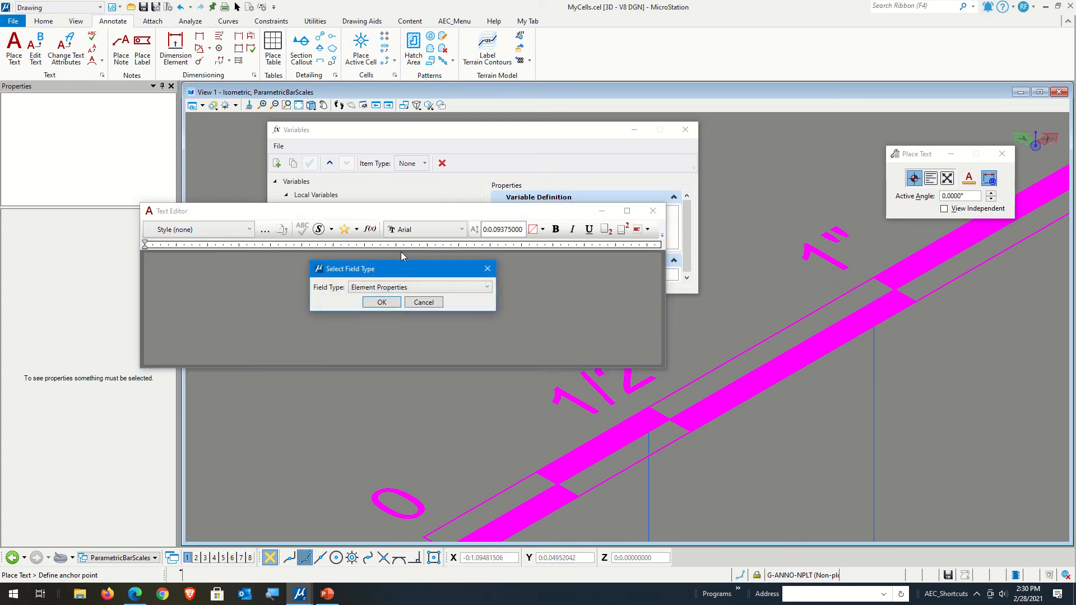
click(399, 288)
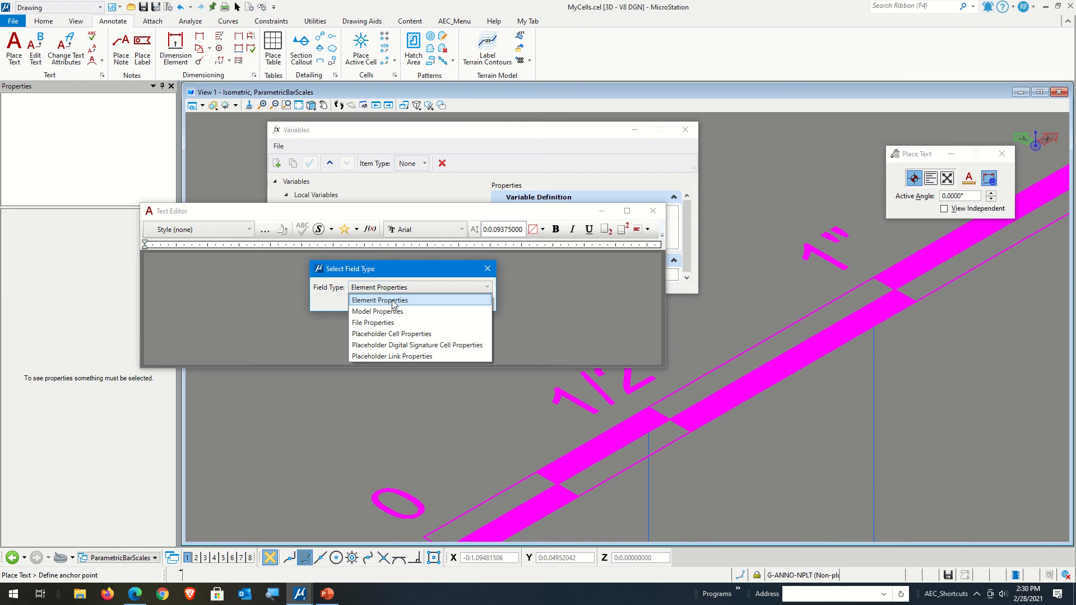
click(394, 301)
click(386, 303)
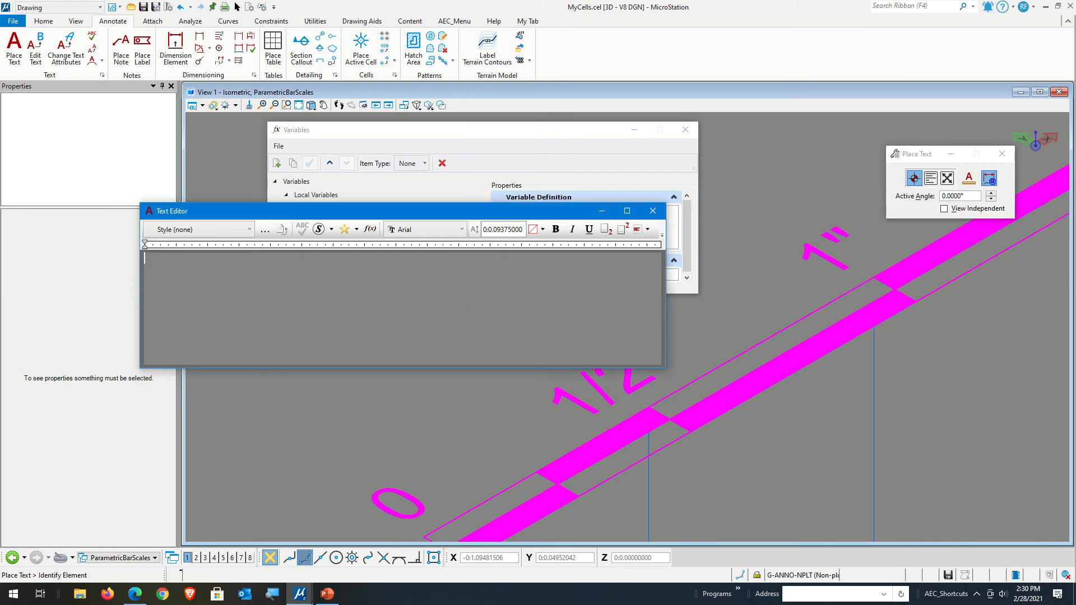
click(651, 485)
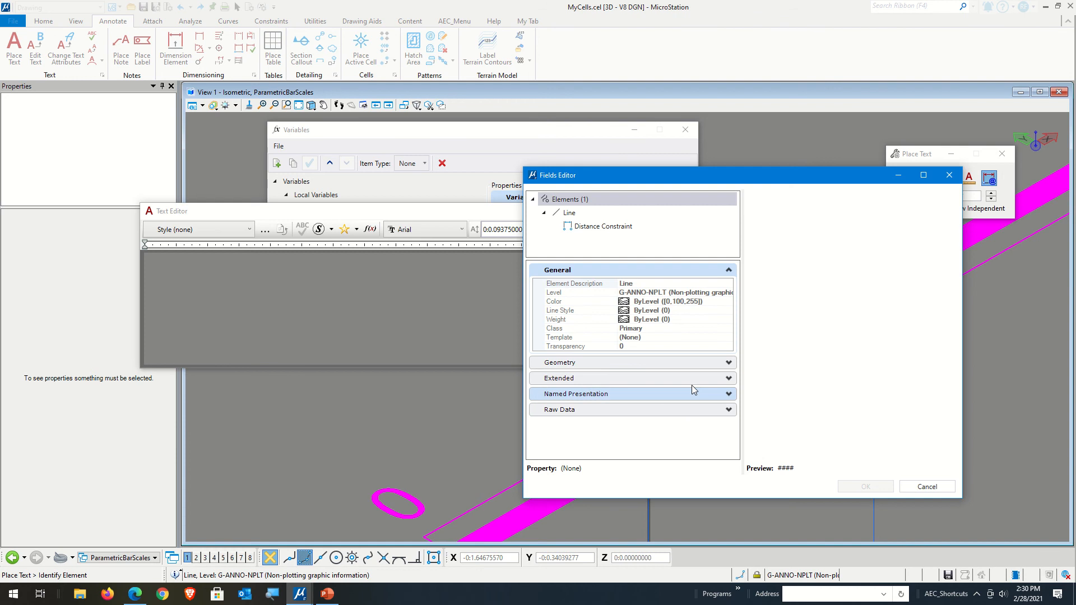
Choose the line's Total Length as the property for the text field.
click(727, 363)
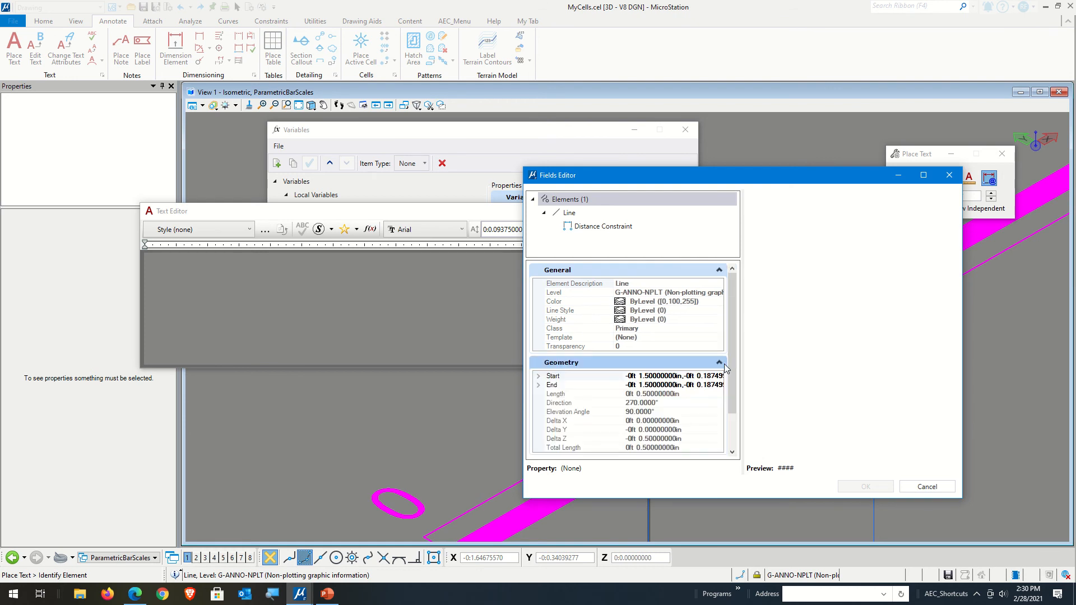
scroll(591, 405, down, 2)
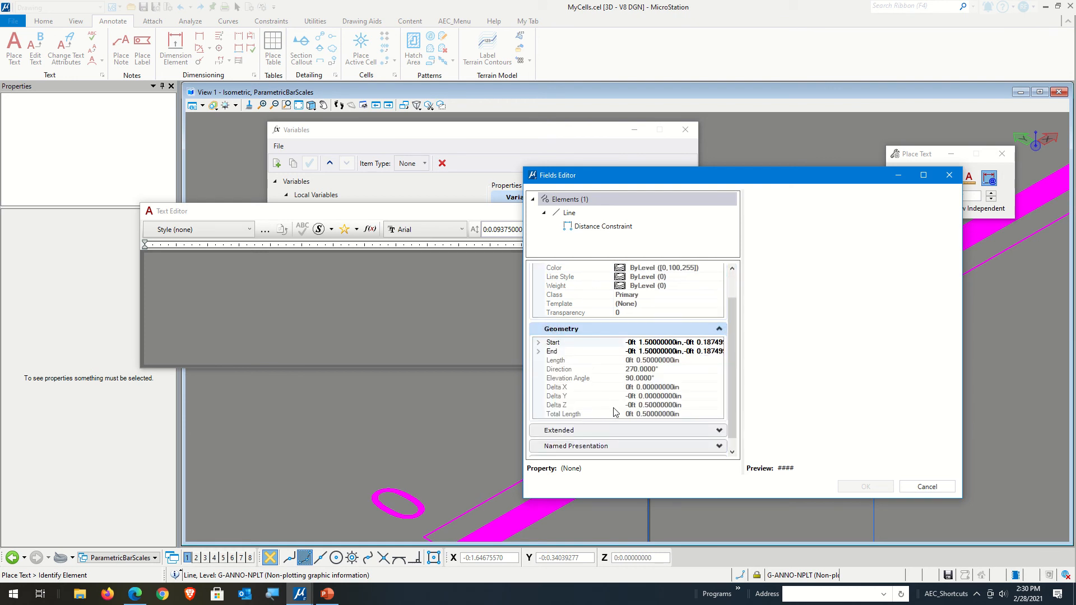
click(569, 415)
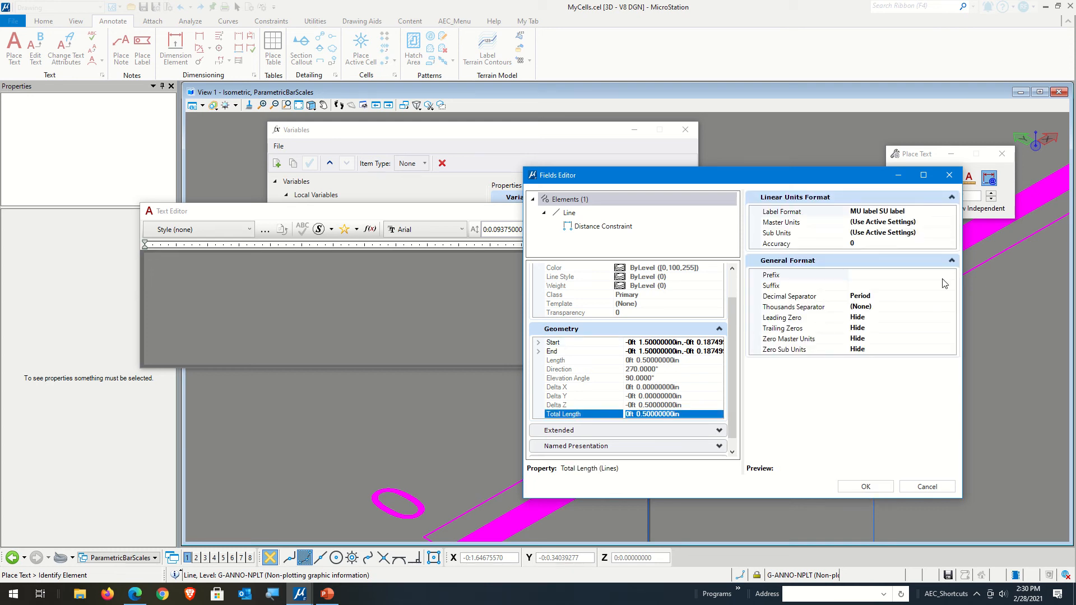
Set the length field's label format to MU label.
click(934, 210)
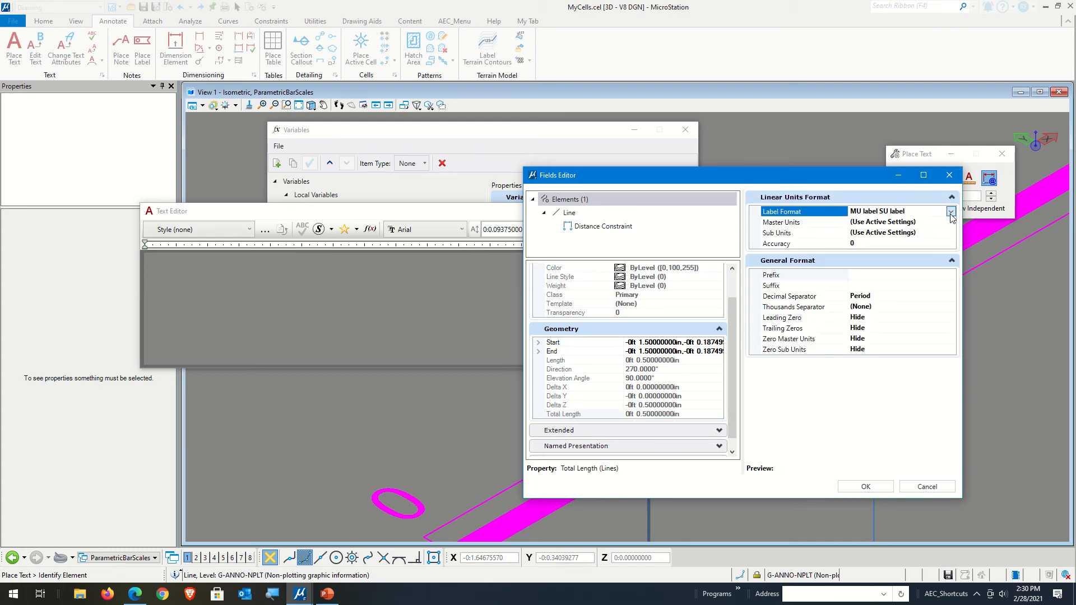
click(951, 212)
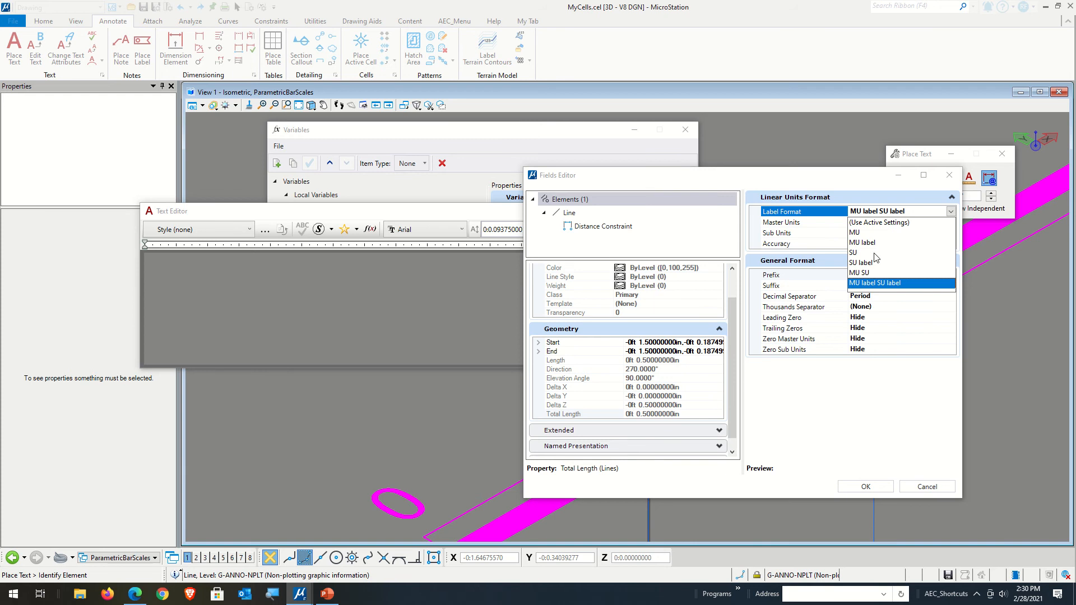
click(860, 246)
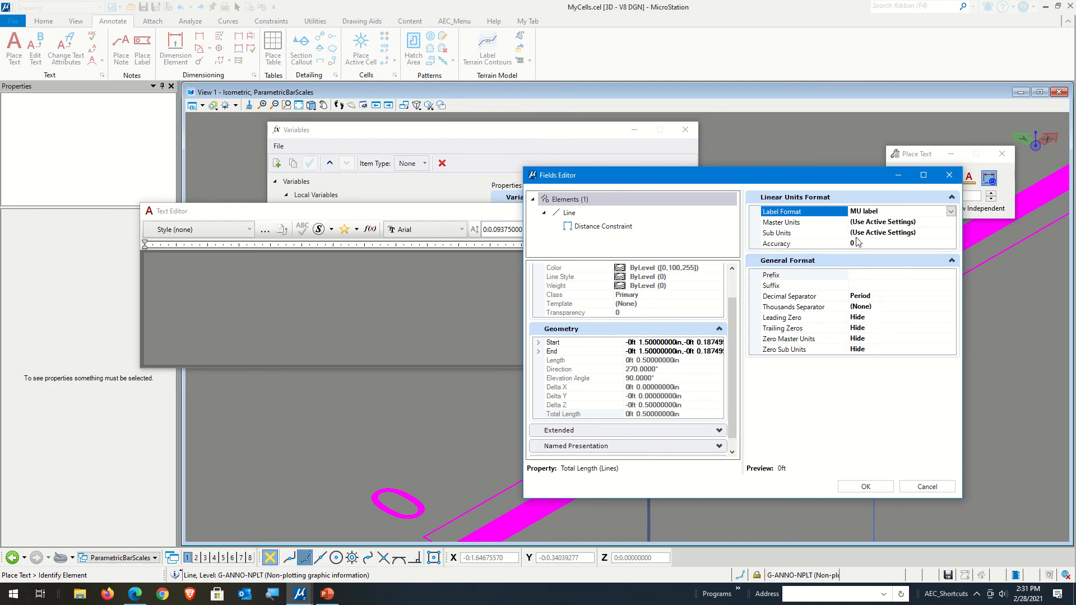
Set the length field's label format to MU and insert the field into the text.
click(952, 211)
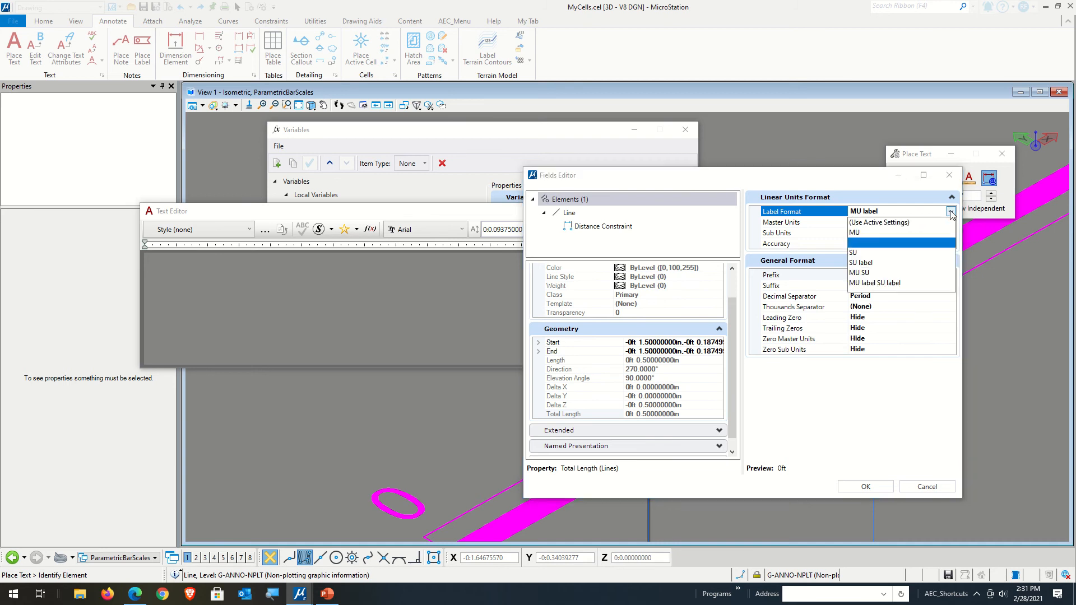
click(872, 232)
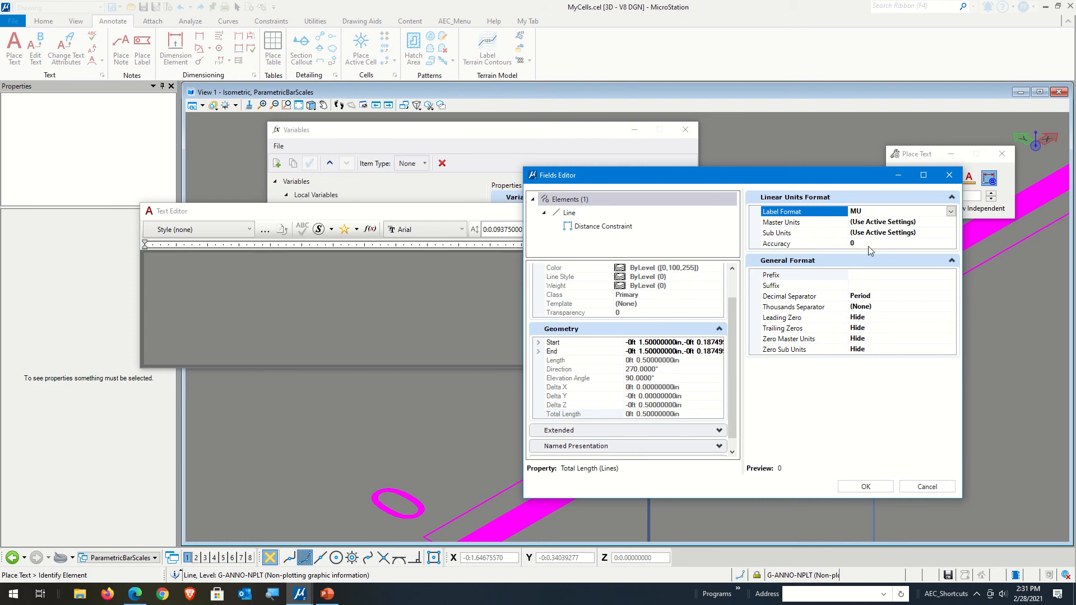
click(866, 487)
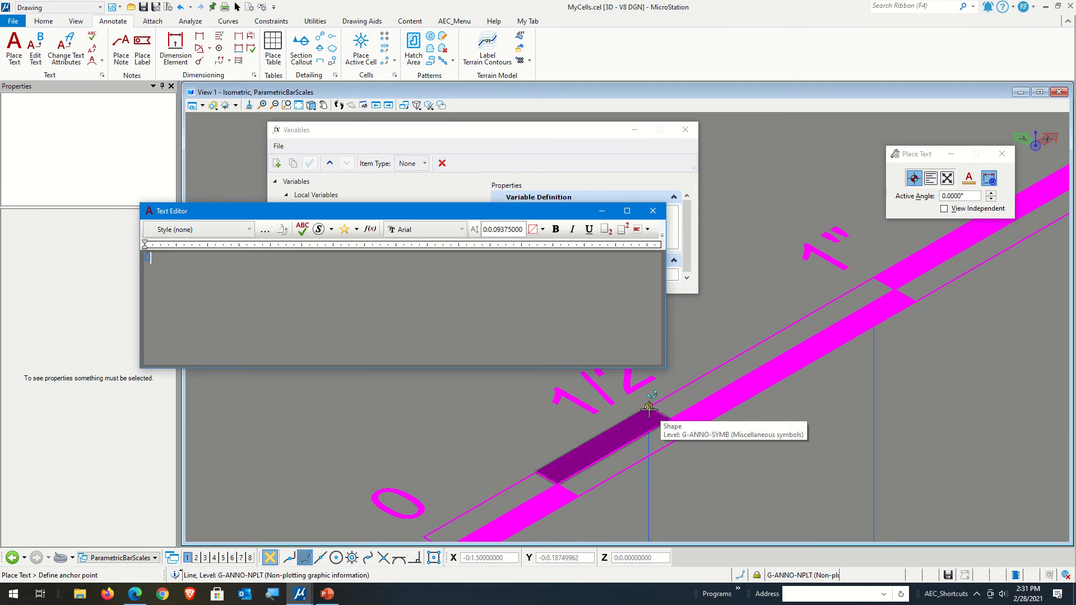
Place the length field text above the bar at the 1/2" division, over the existing 1/2" label.
click(649, 409)
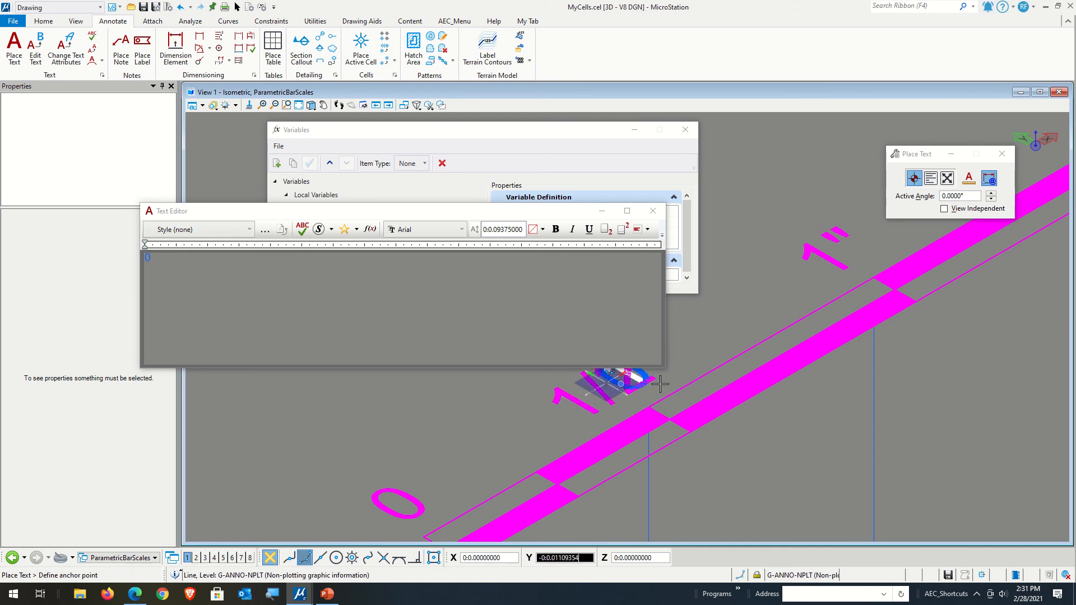
click(762, 457)
scroll(757, 456, down, 2)
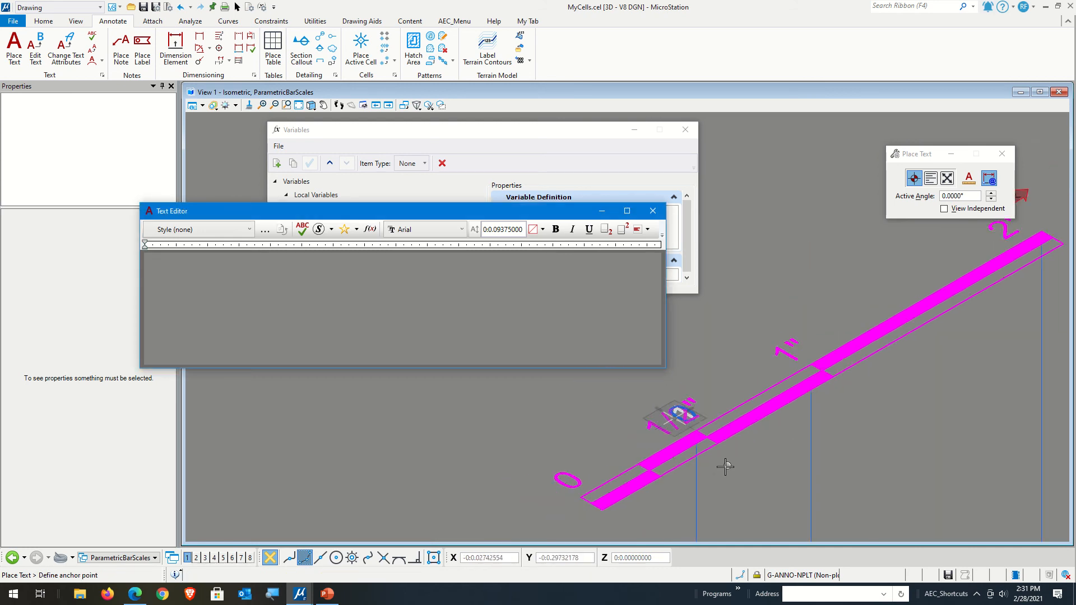
scroll(726, 467, up, 2)
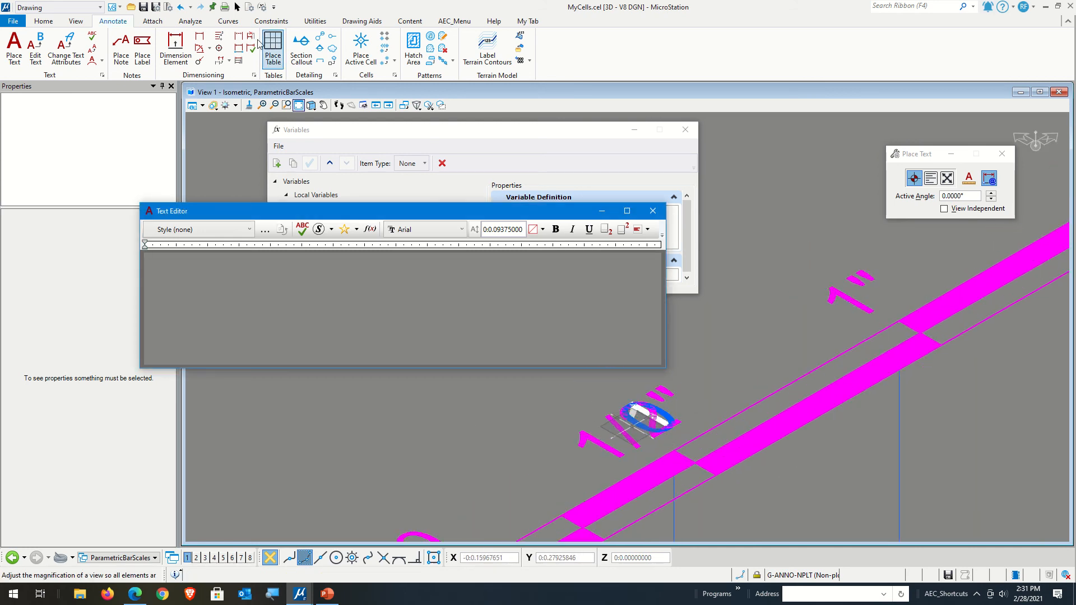
key(Escape)
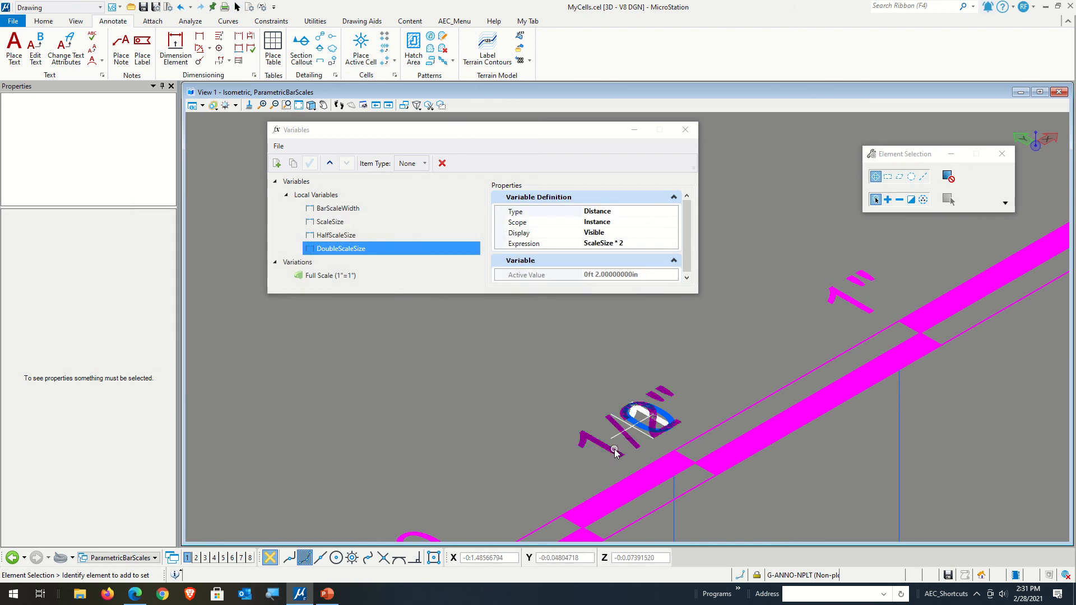
Move the original 1/2" label clear of the length field text and select the field text.
drag(615, 453, 466, 389)
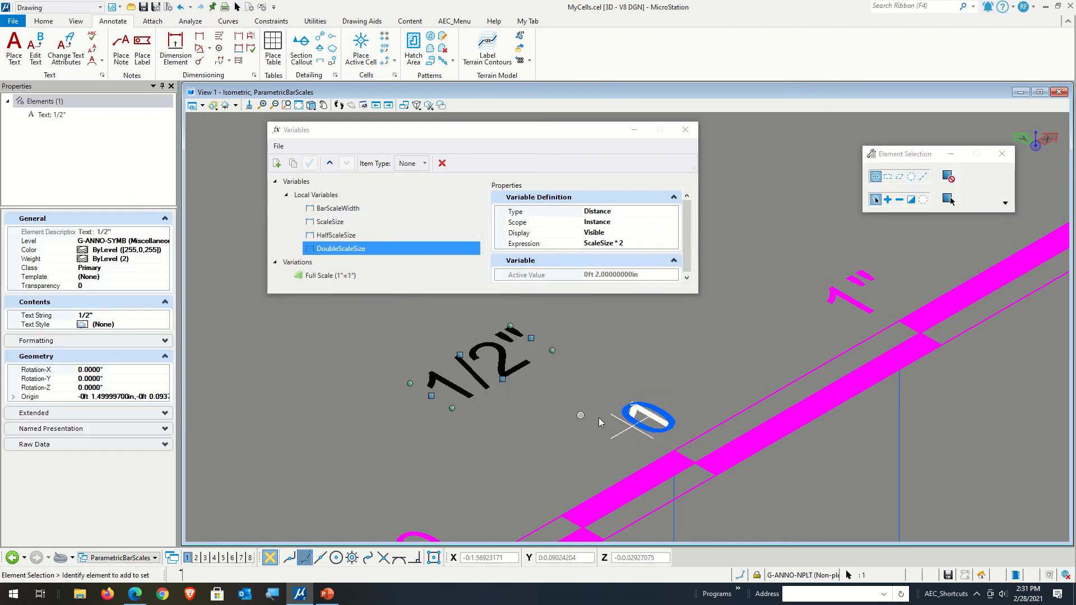
click(692, 382)
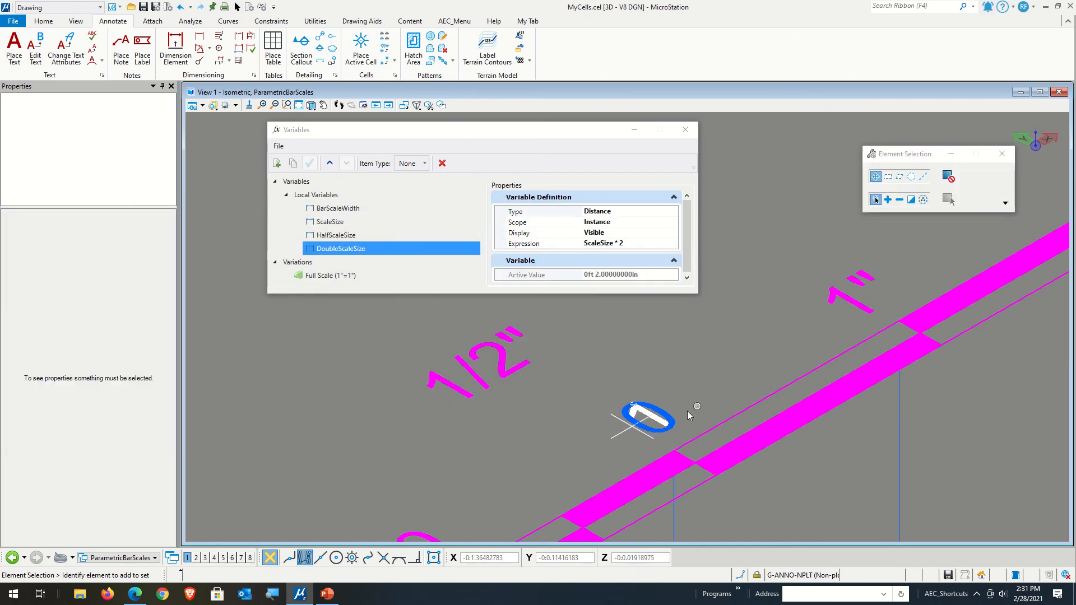
click(628, 437)
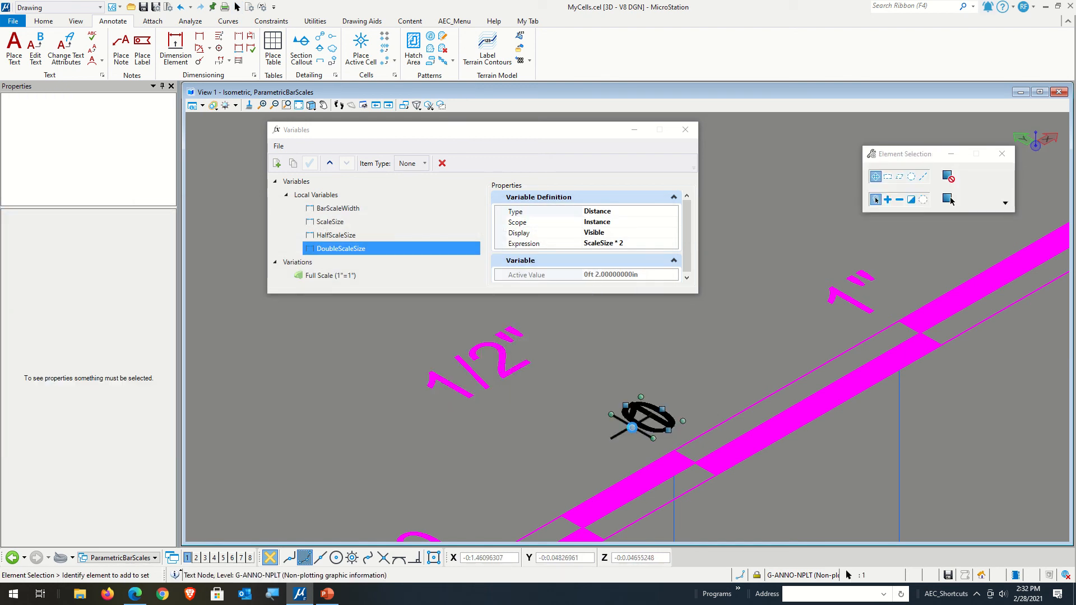
Turn off the display of text nodes in View 1.
click(199, 107)
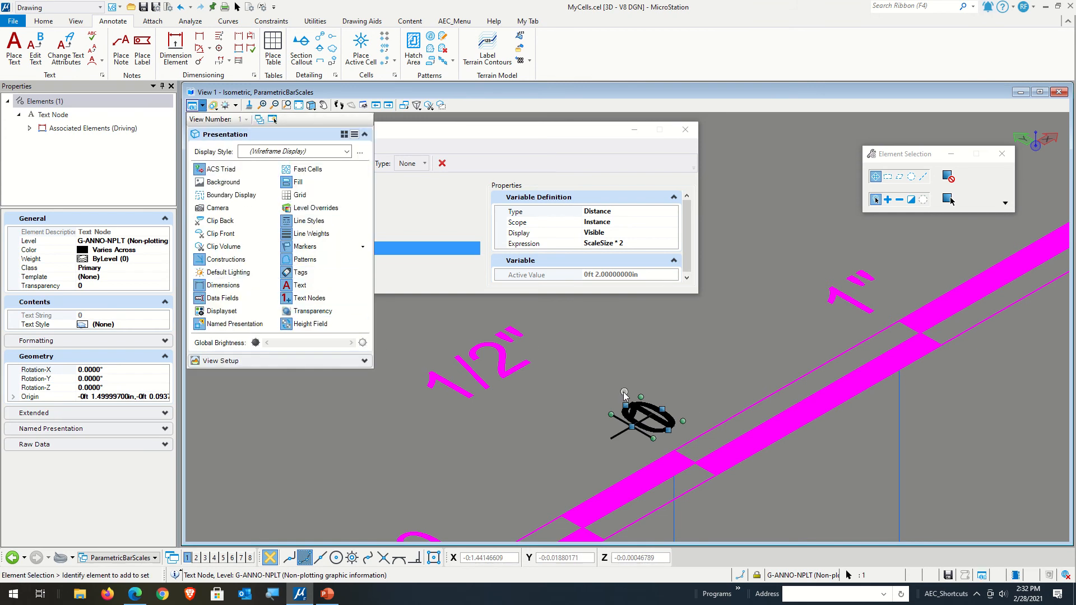
click(198, 106)
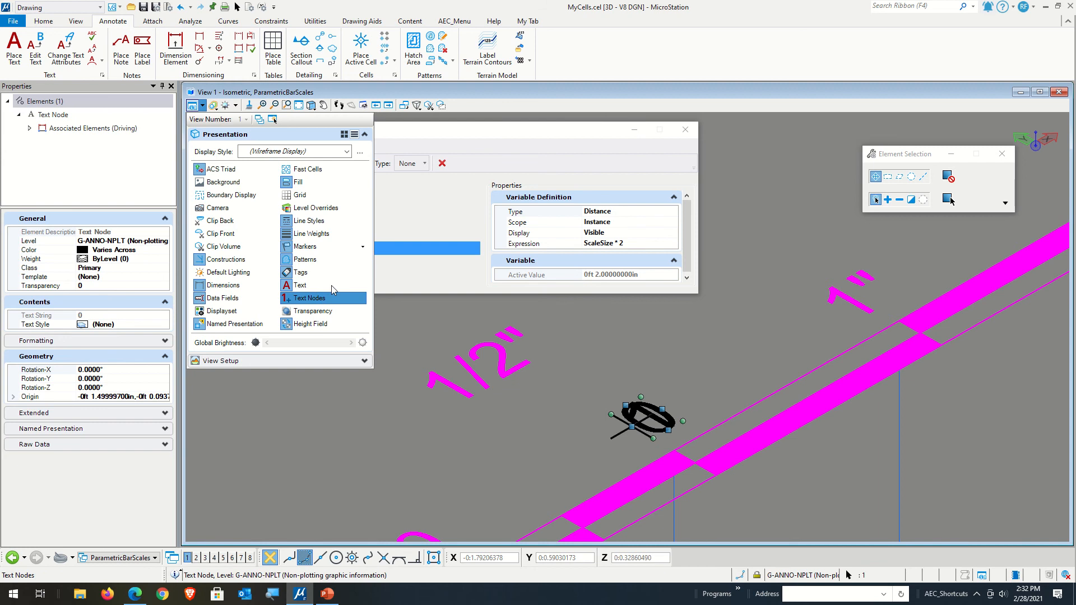
click(309, 297)
click(693, 354)
scroll(693, 354, down, 3)
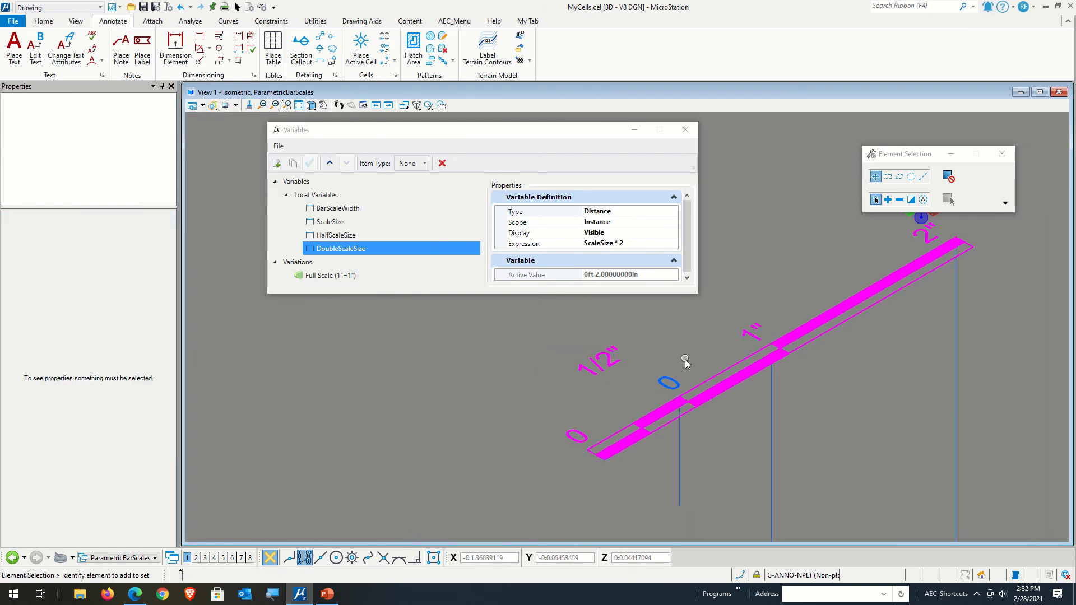
scroll(685, 359, up, 1)
scroll(617, 415, down, 3)
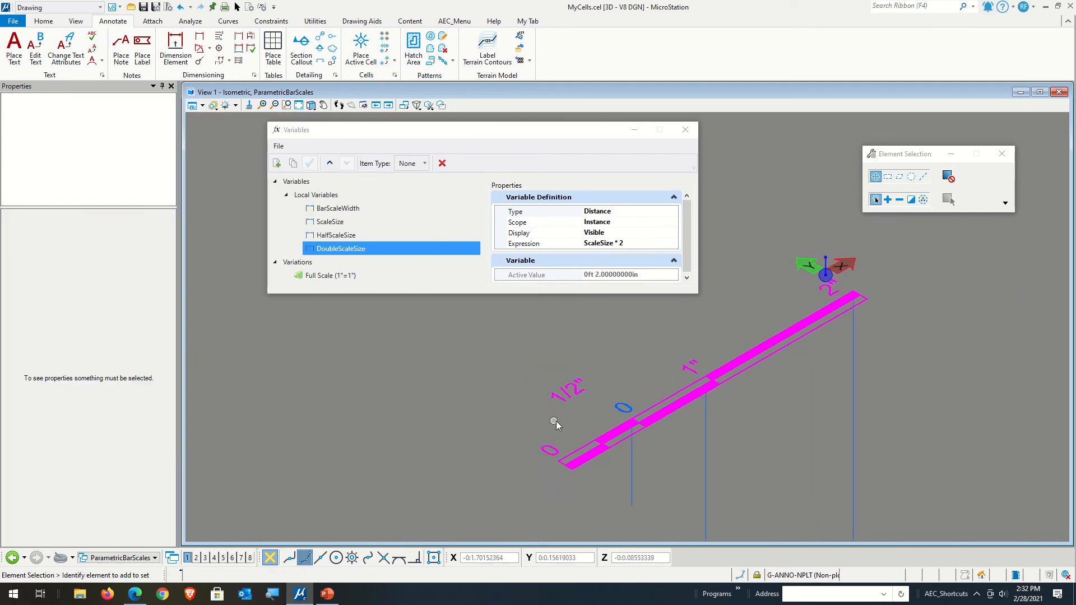
scroll(655, 439, up, 1)
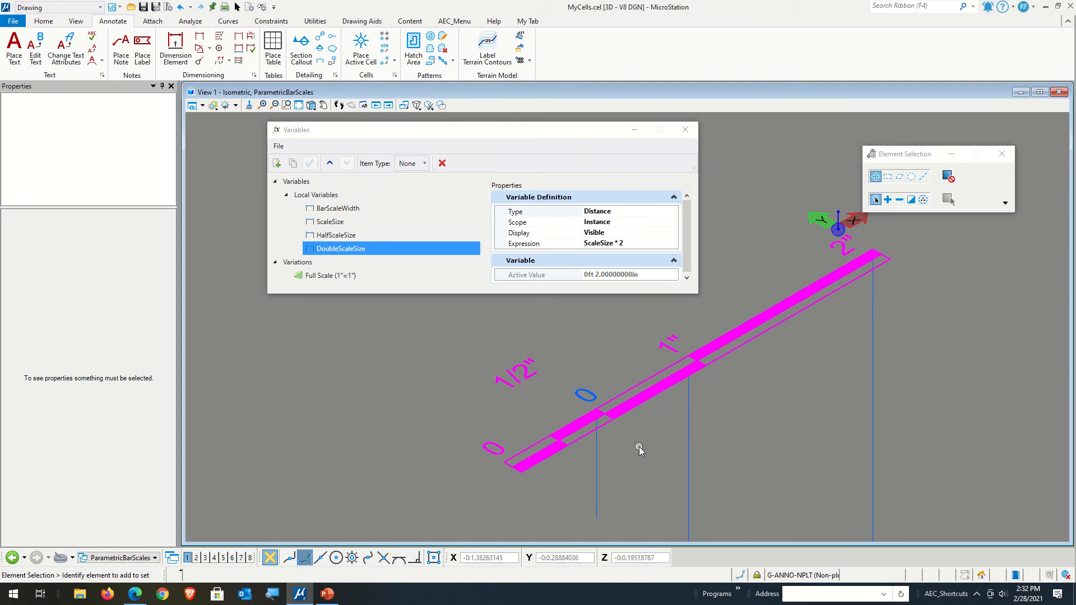
Examine the length field text and the vertical line's distance constraint at the 1/2" division.
click(588, 394)
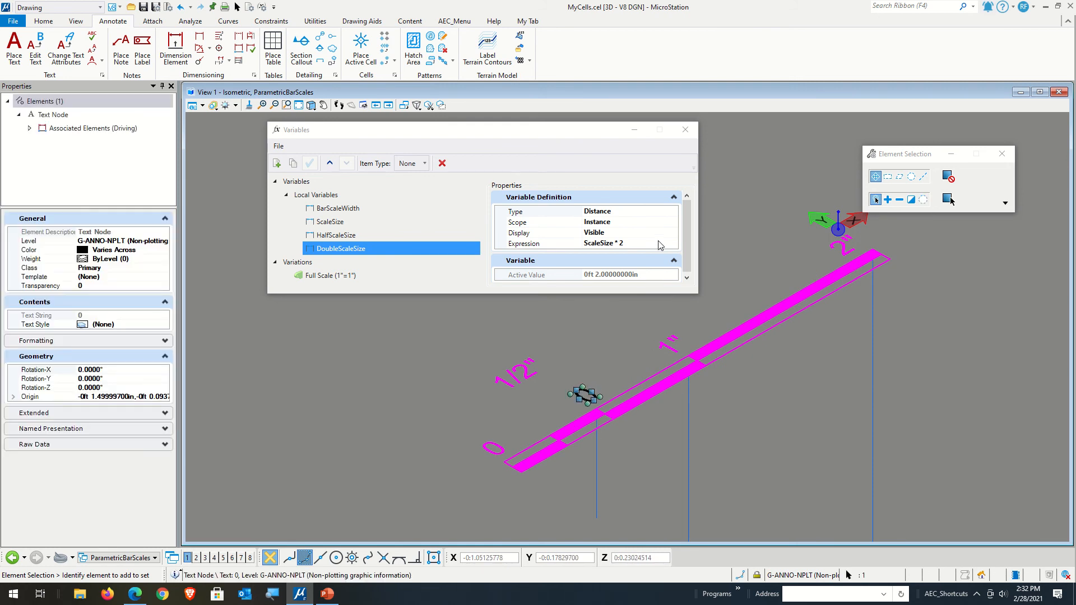
right_click(611, 381)
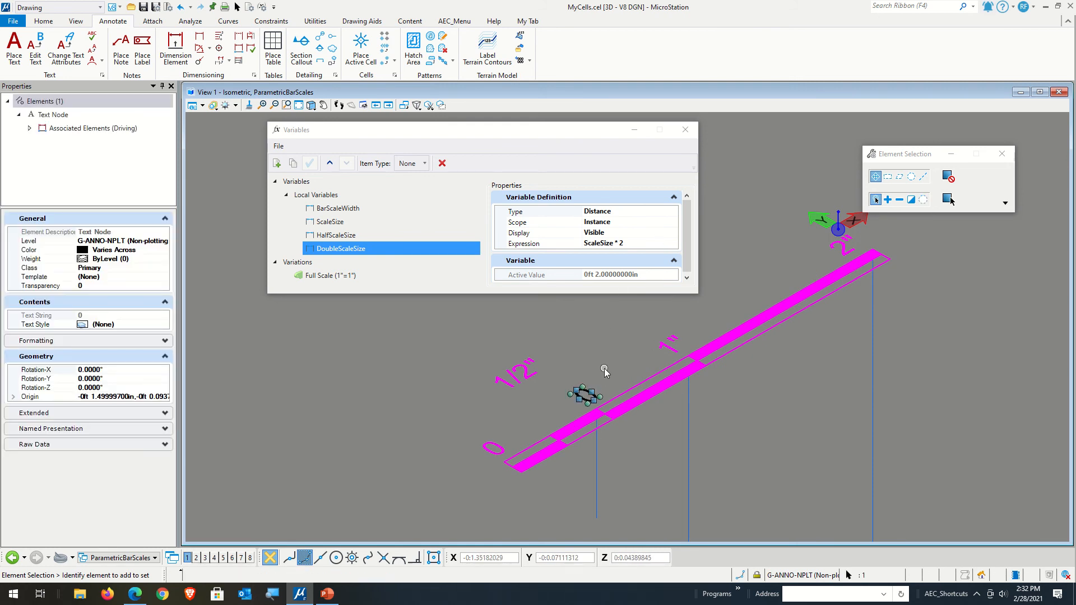
click(656, 375)
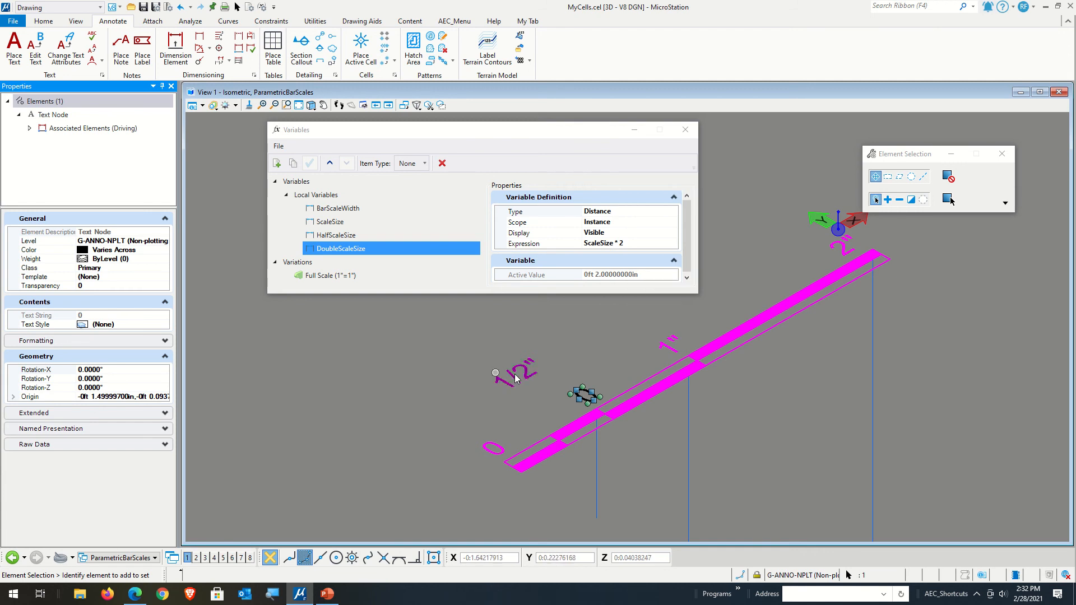
click(561, 359)
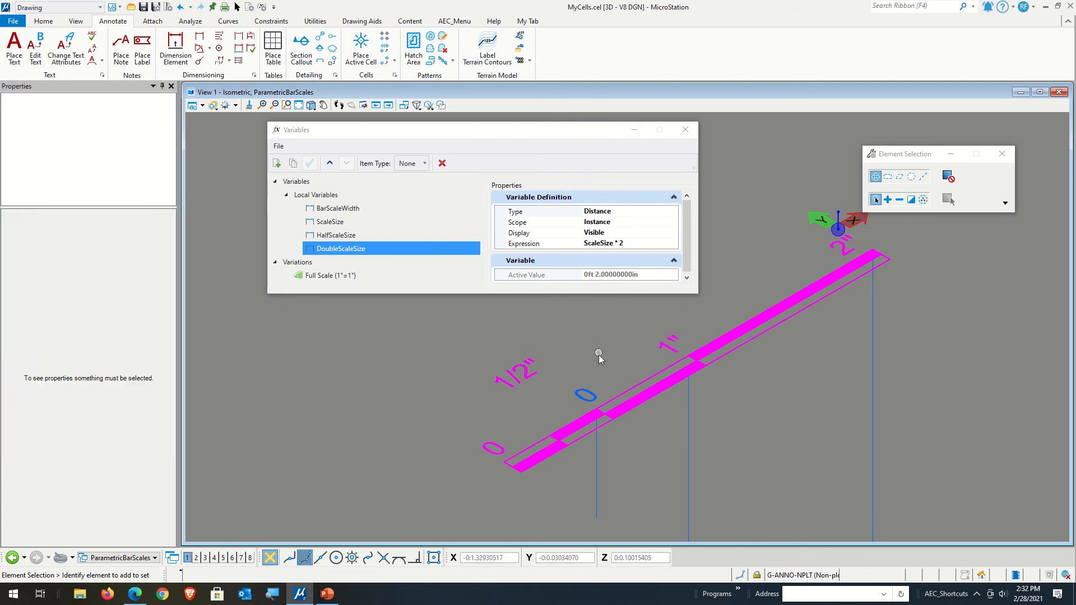
click(598, 473)
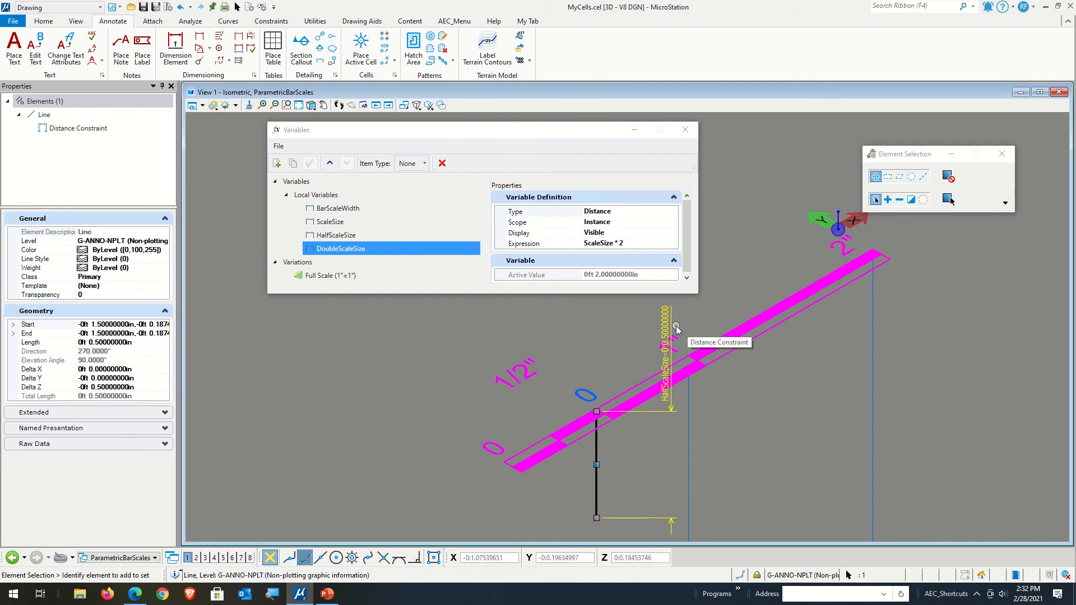
click(392, 382)
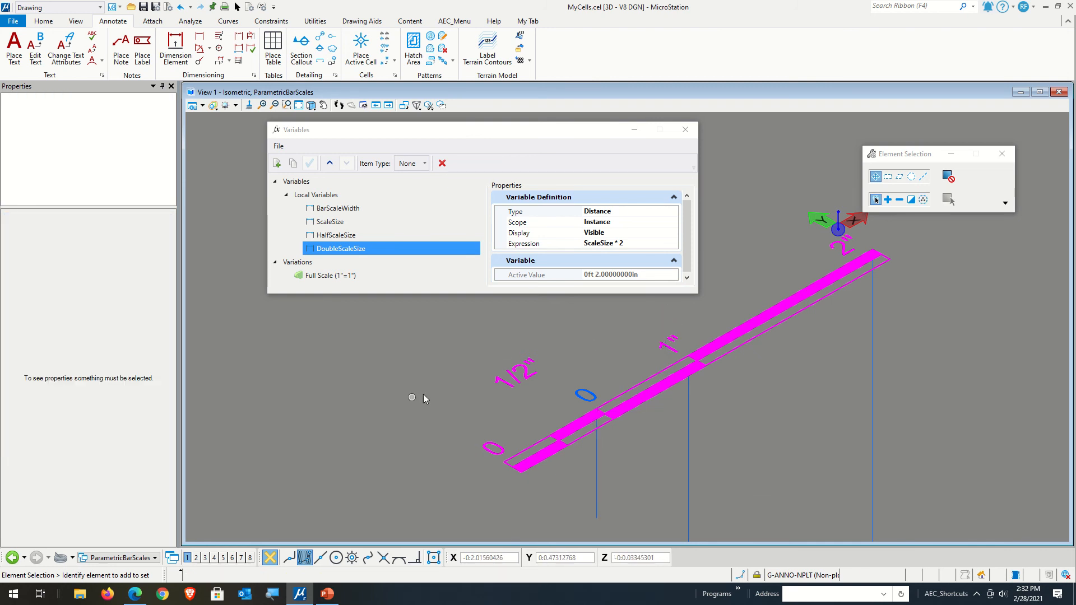
Change the length field text at the 1/2" division to the G-ANNO-SYMB level.
click(586, 396)
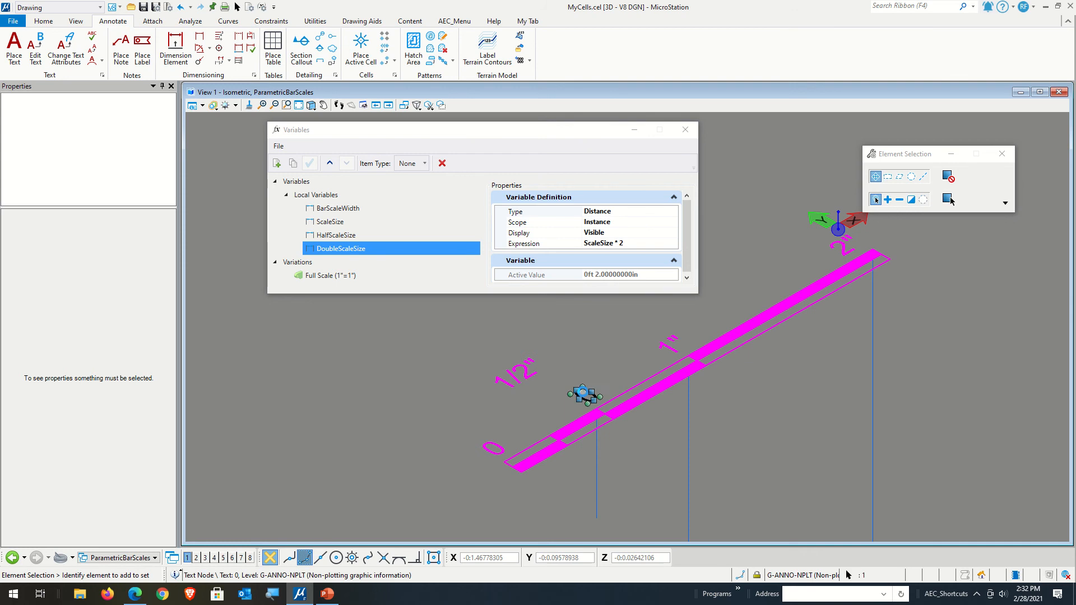
click(54, 7)
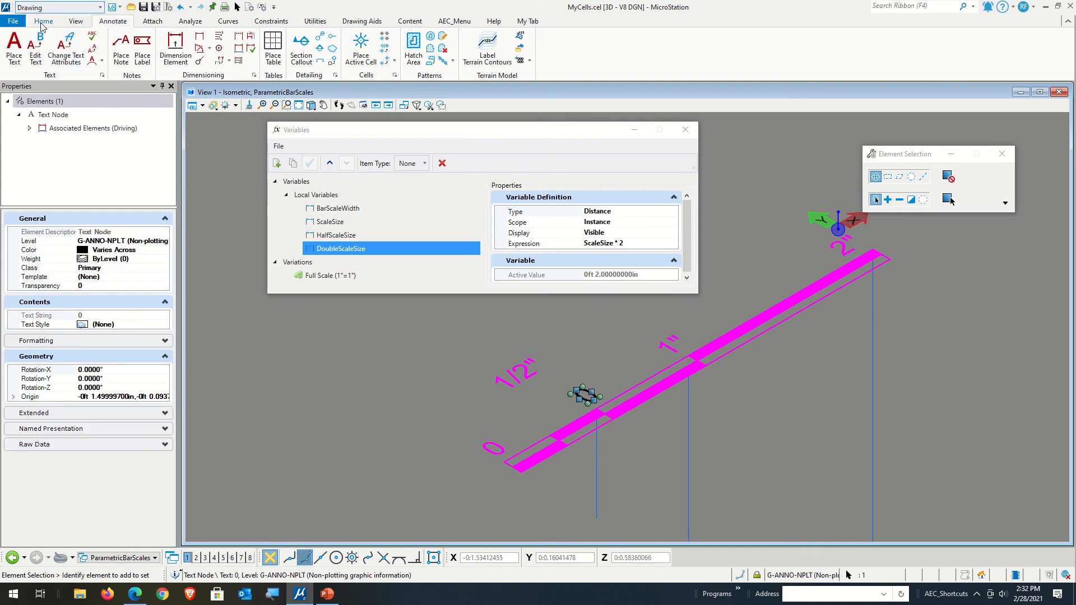
click(56, 32)
click(157, 41)
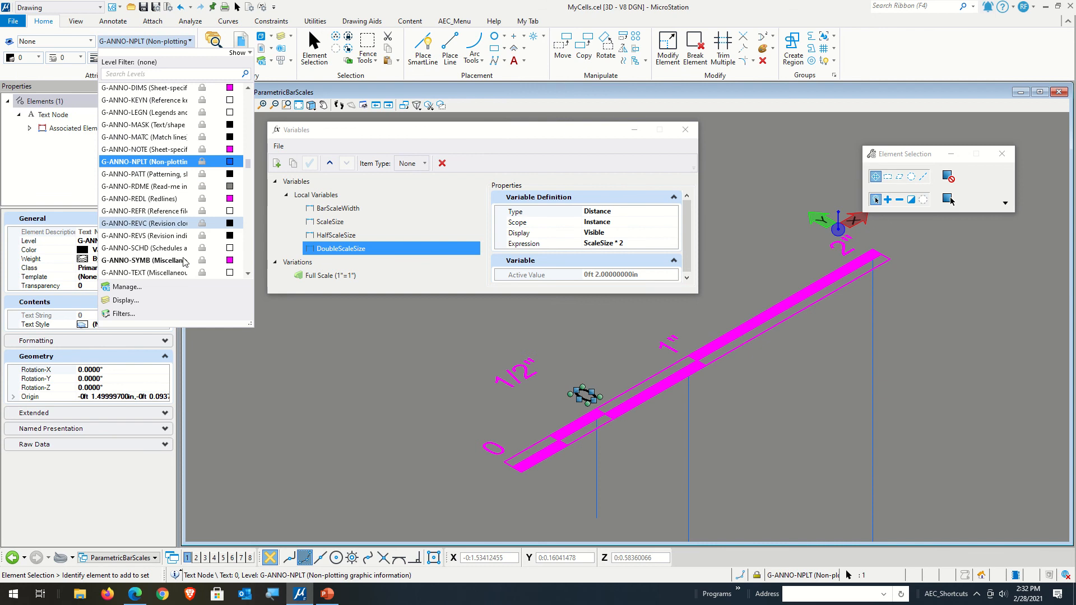
click(144, 260)
click(403, 413)
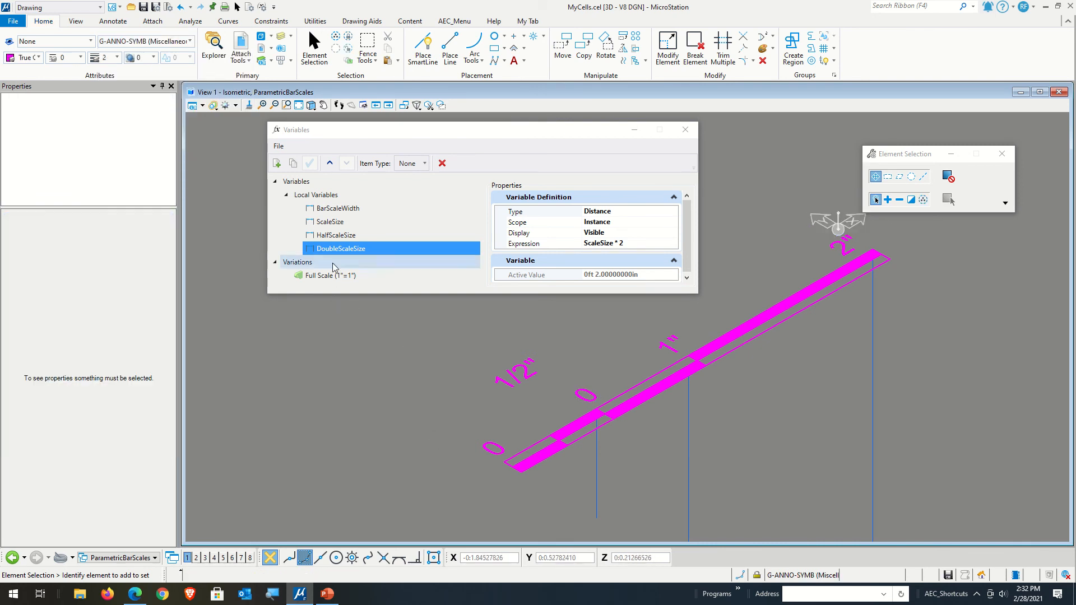
Set BarScaleWidth to 3 in and ScaleSize to 6 in for the Full Scale (1"=1") variation and apply it to the model.
click(327, 277)
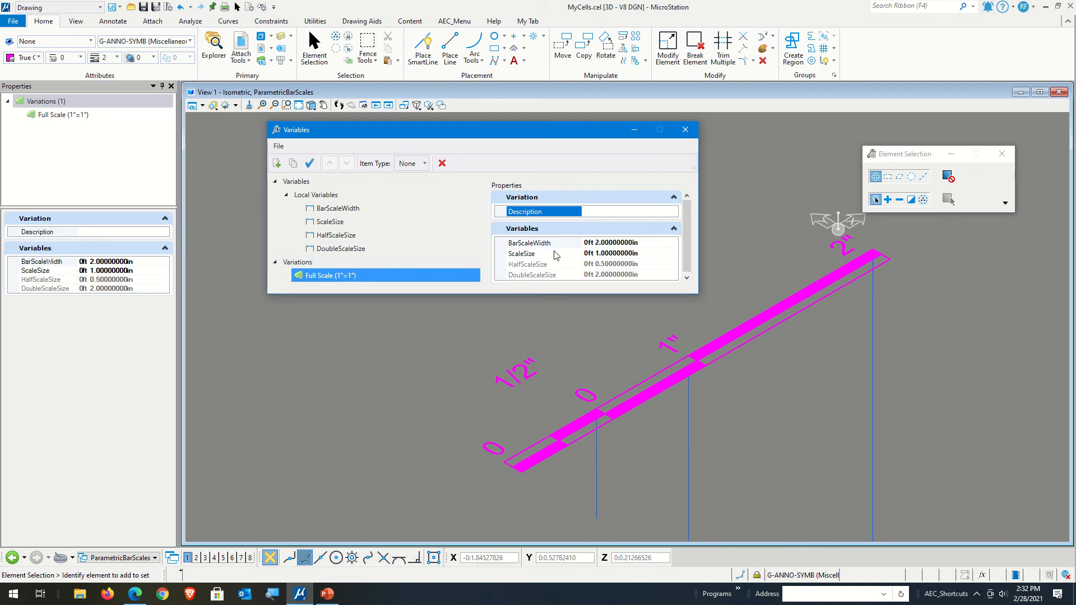
click(598, 243)
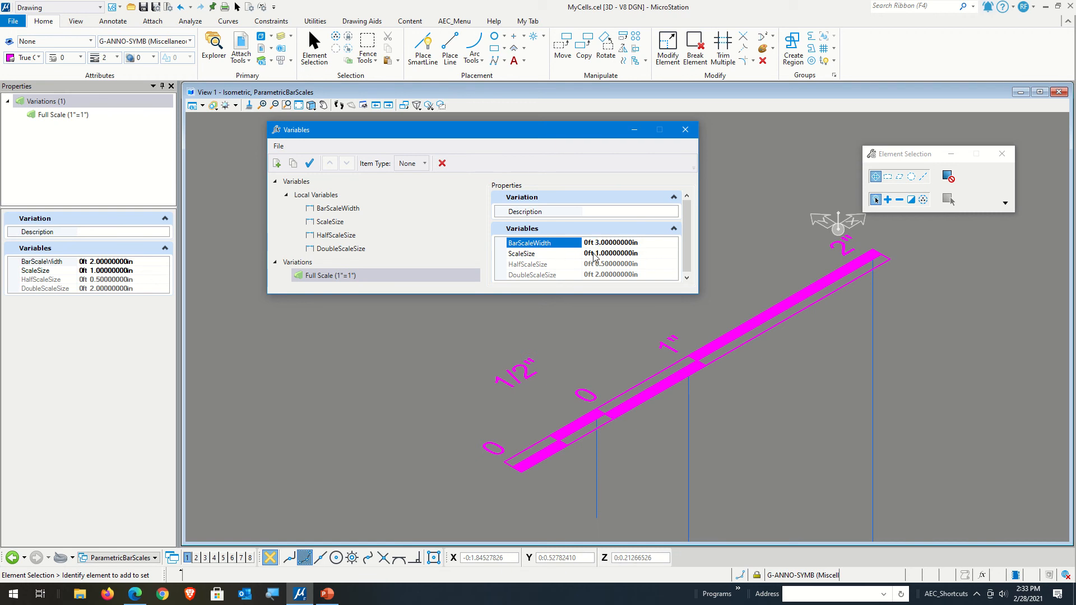
click(598, 253)
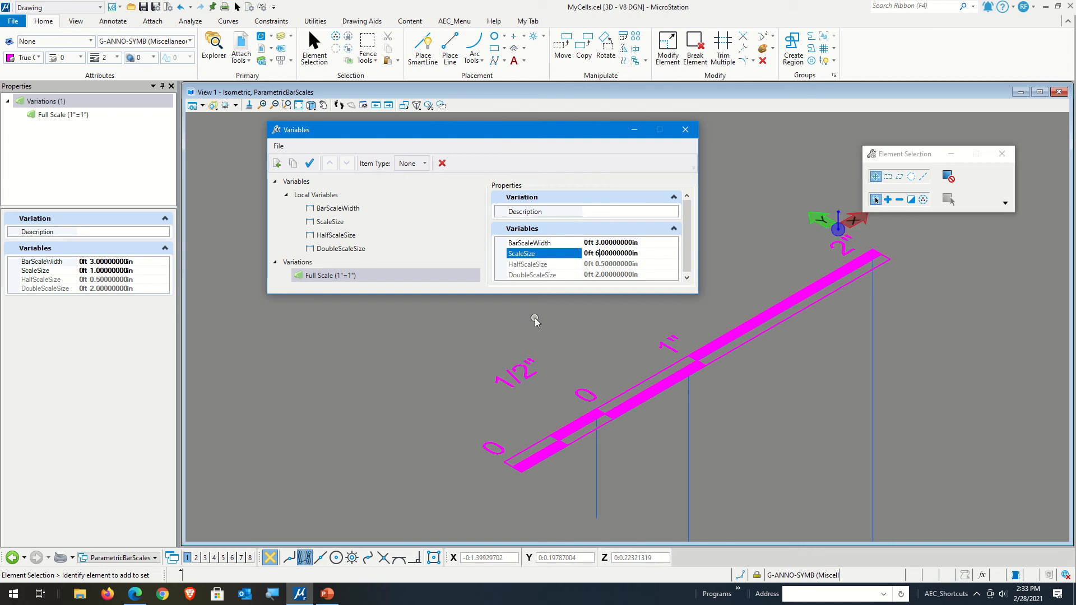
click(312, 163)
scroll(454, 368, down, 5)
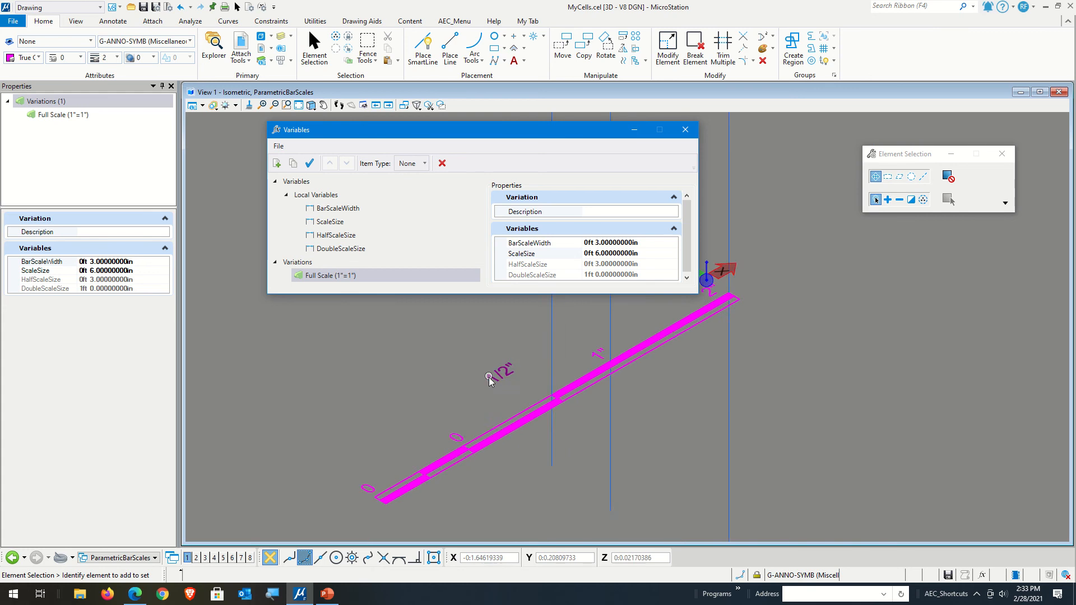
scroll(462, 412, down, 2)
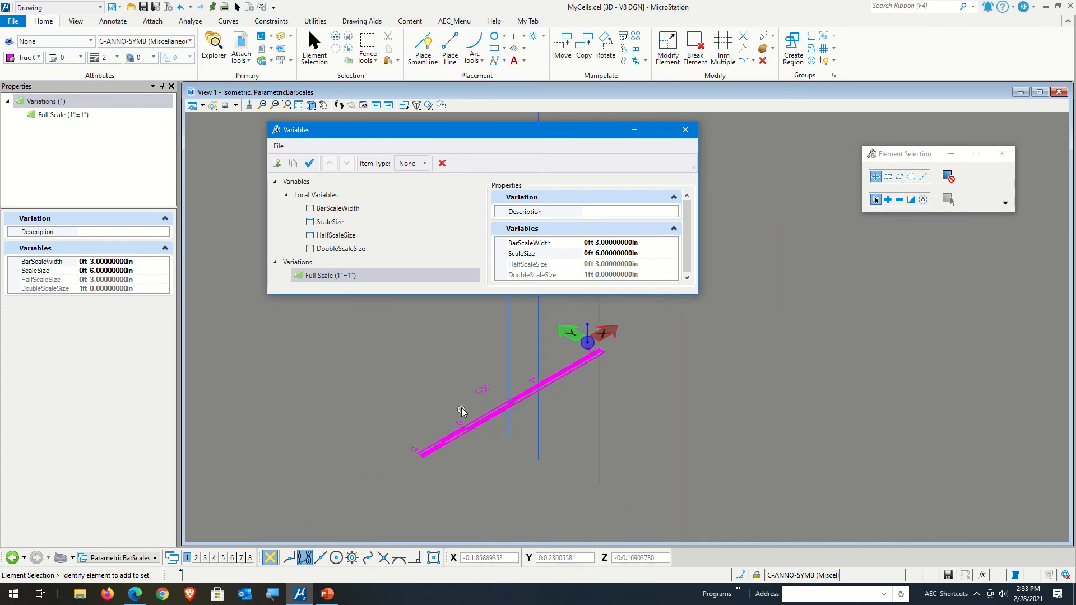
scroll(456, 392, up, 2)
Edit the length field in the text beside the bar's first division, set its label format to MU SU and accept the text.
click(473, 469)
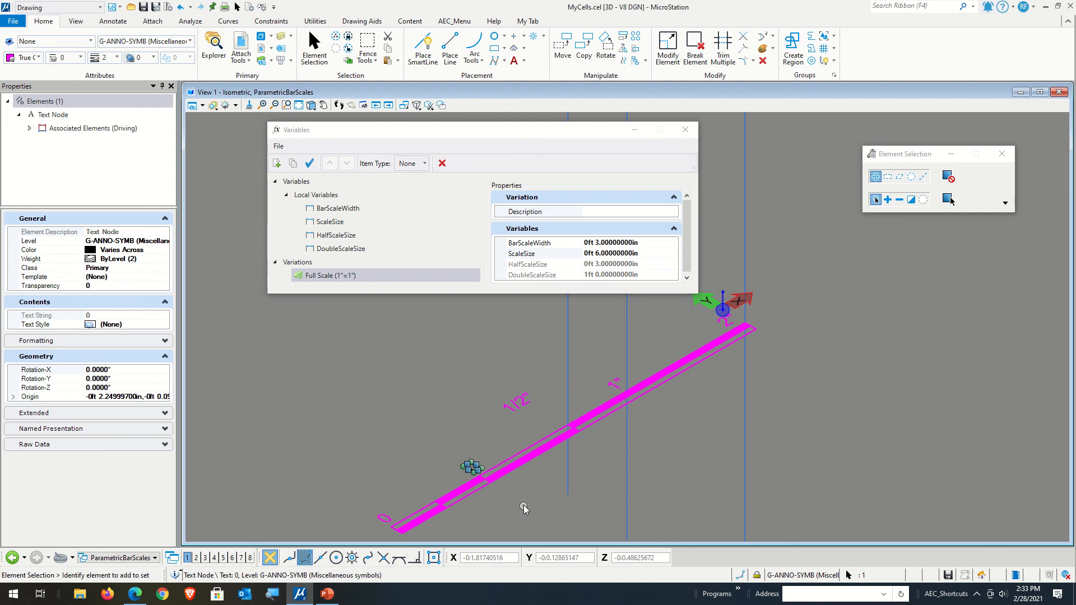
click(532, 492)
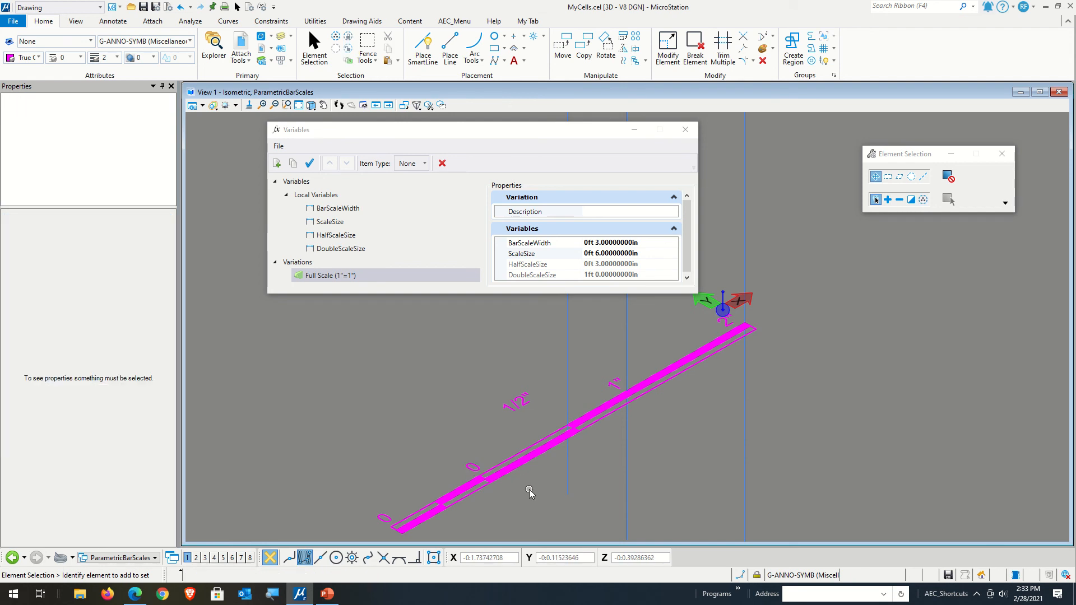
double_click(473, 466)
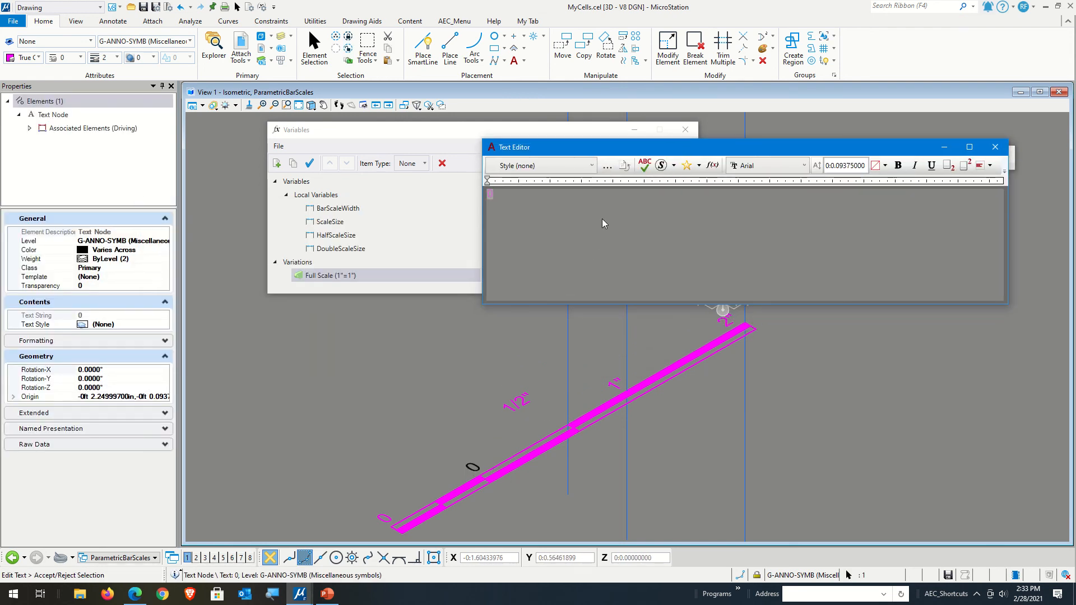
drag(610, 146, 707, 310)
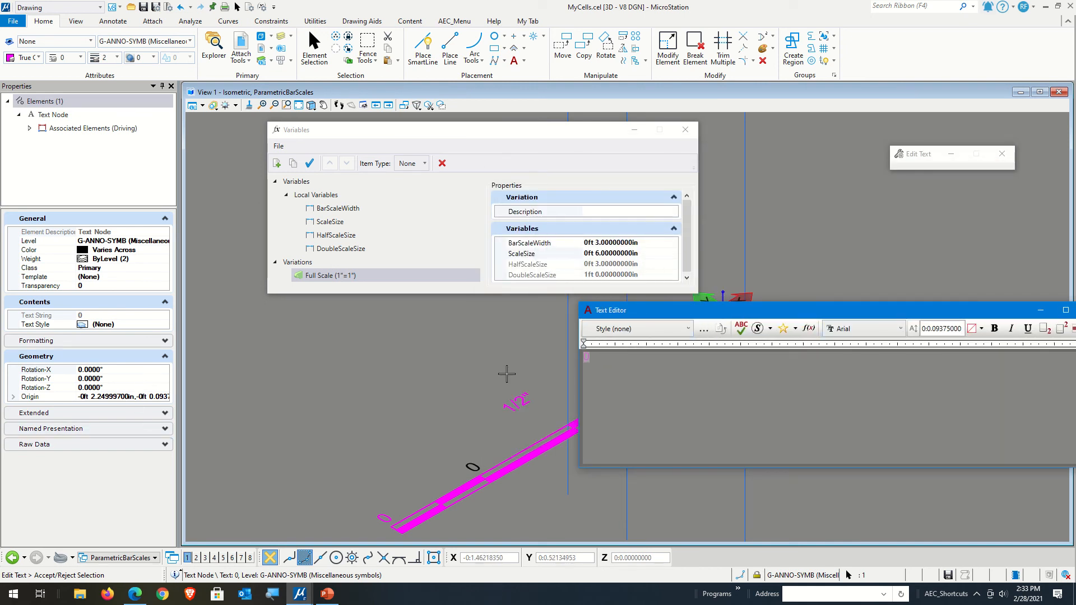
double_click(587, 359)
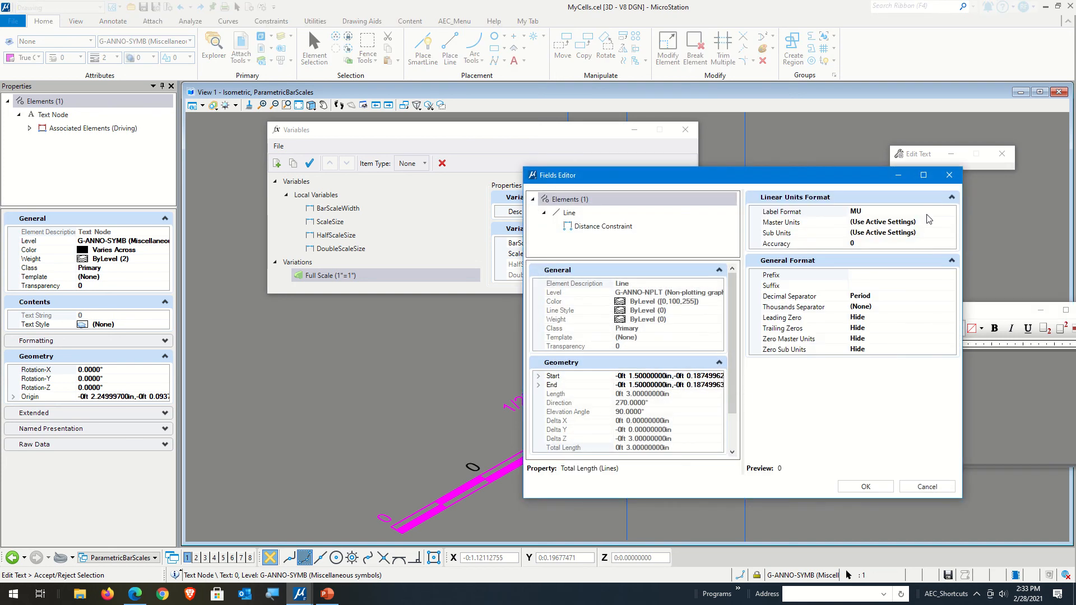
click(924, 211)
click(953, 212)
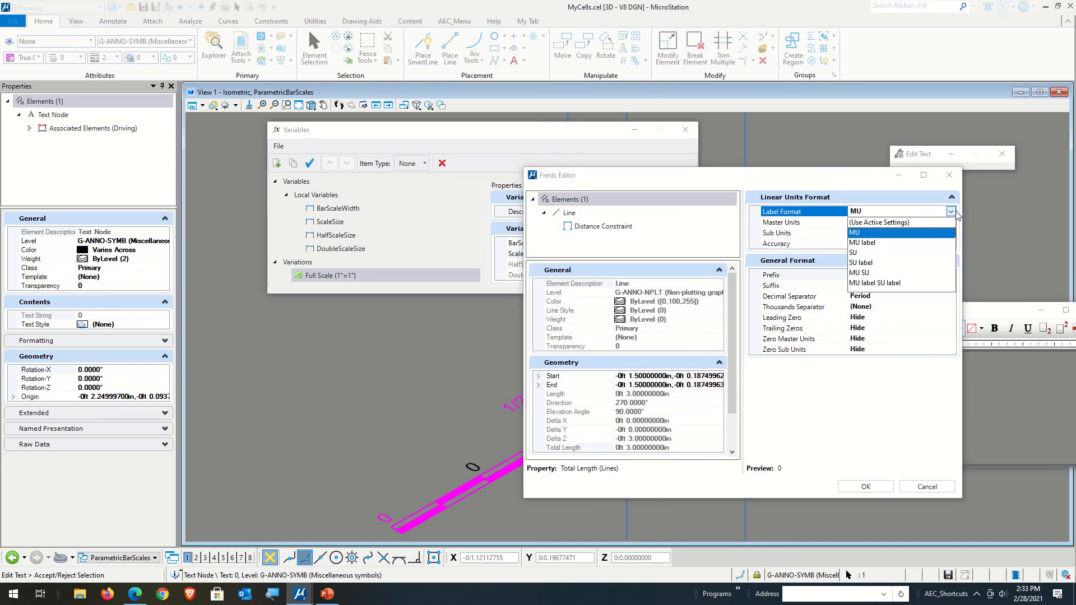
click(888, 273)
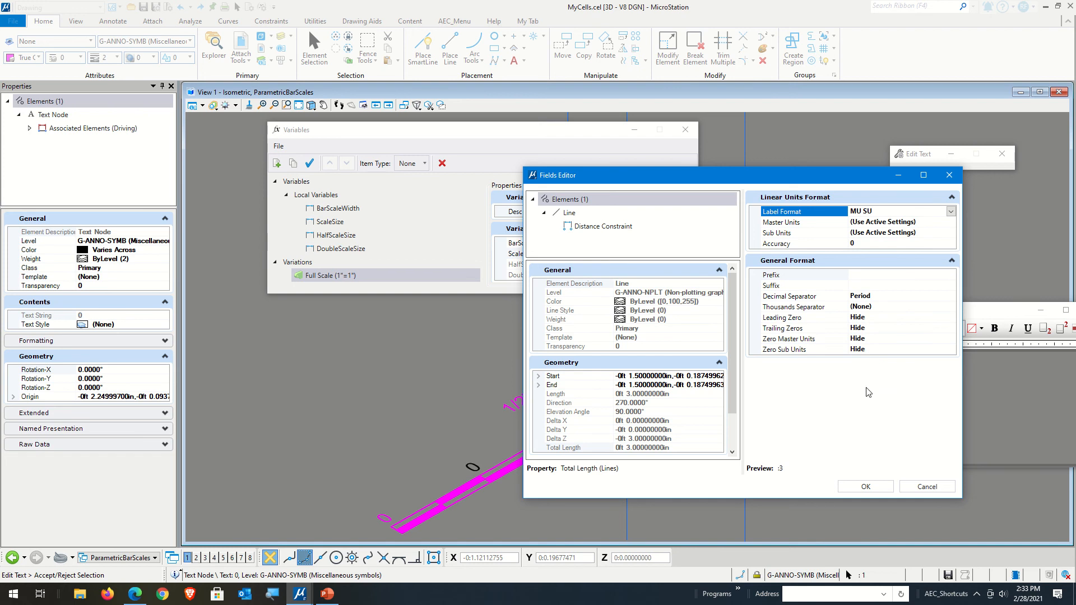
click(866, 486)
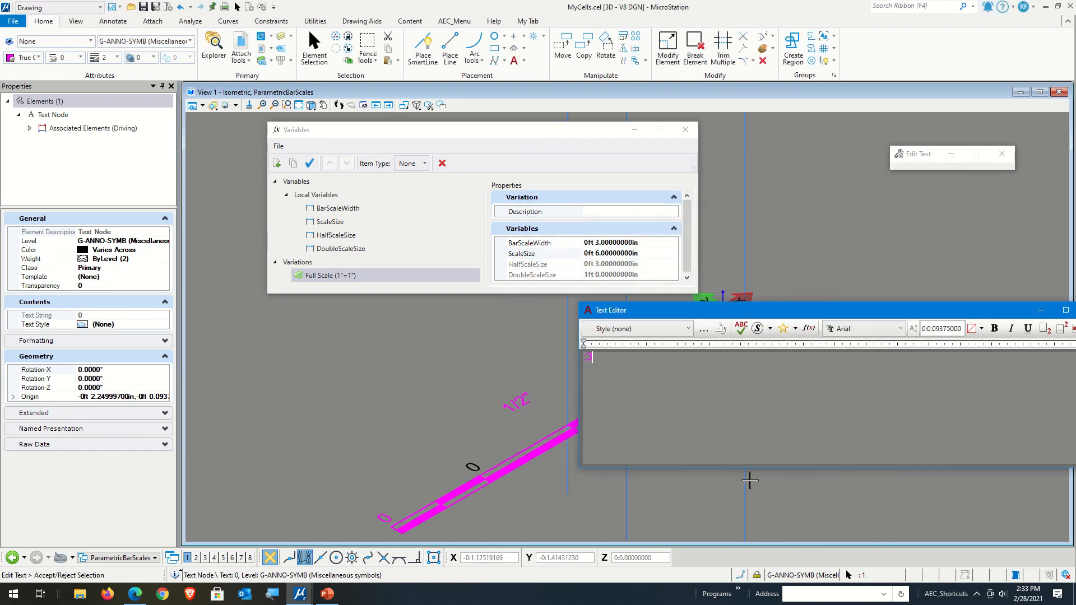
click(754, 483)
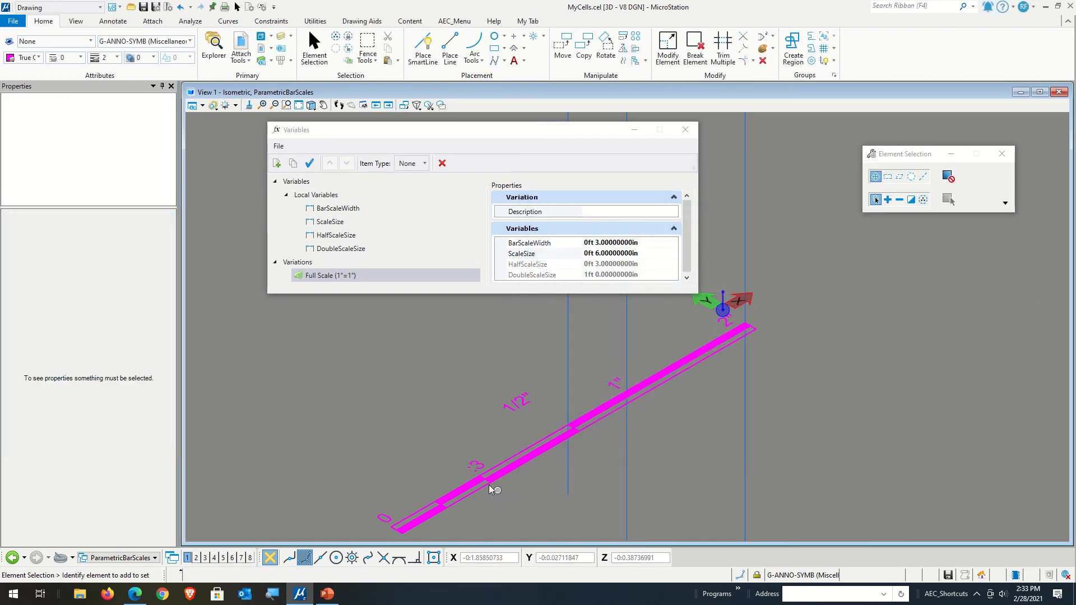
Change the label format of the length field at the bar's first division to SU and accept the edited text.
scroll(491, 489, up, 2)
double_click(474, 453)
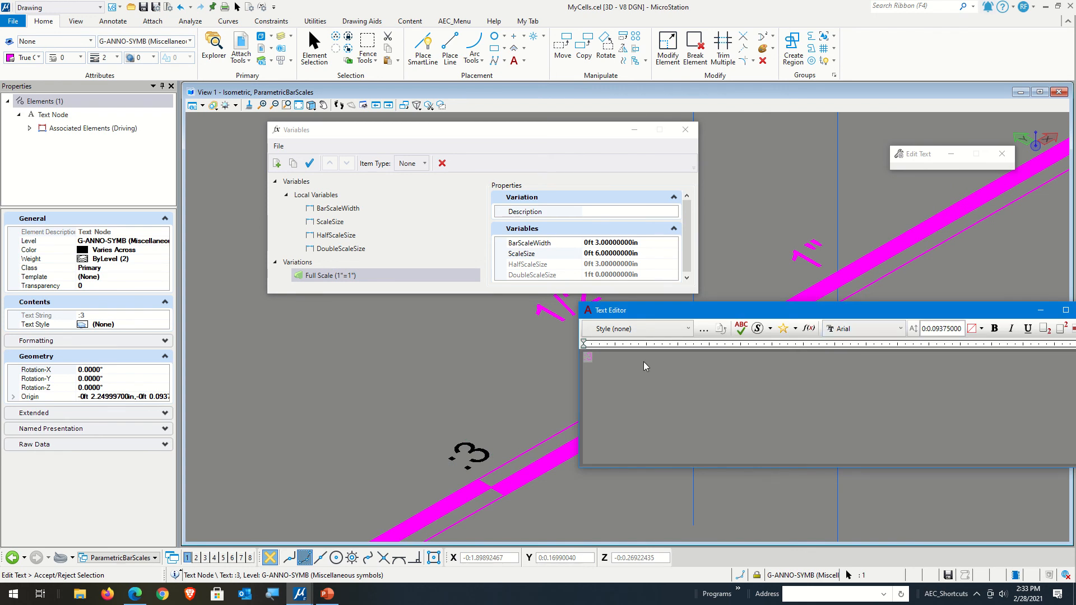
double_click(590, 359)
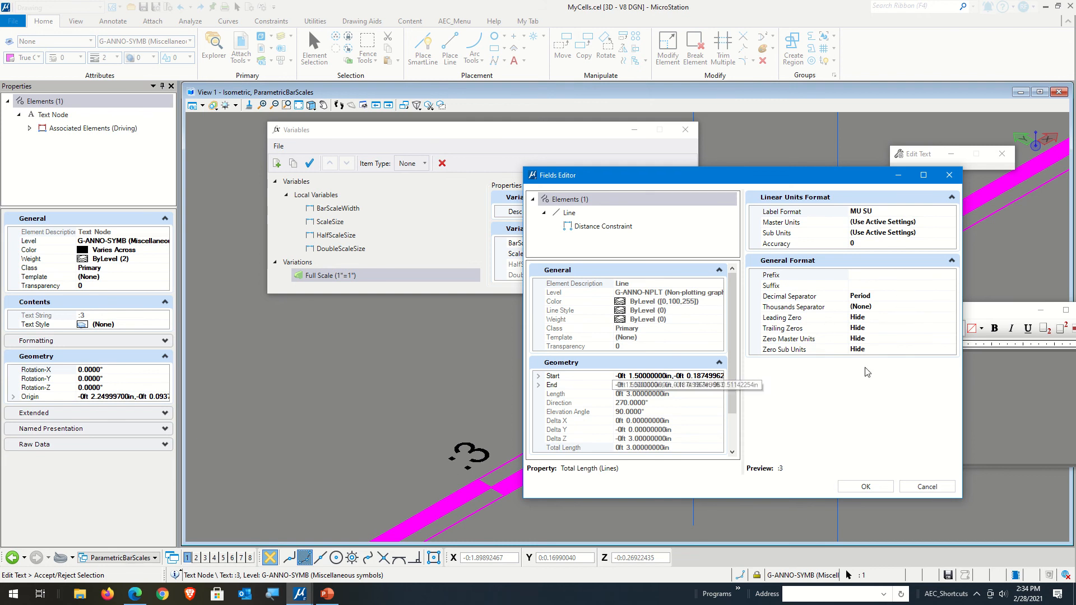
click(910, 214)
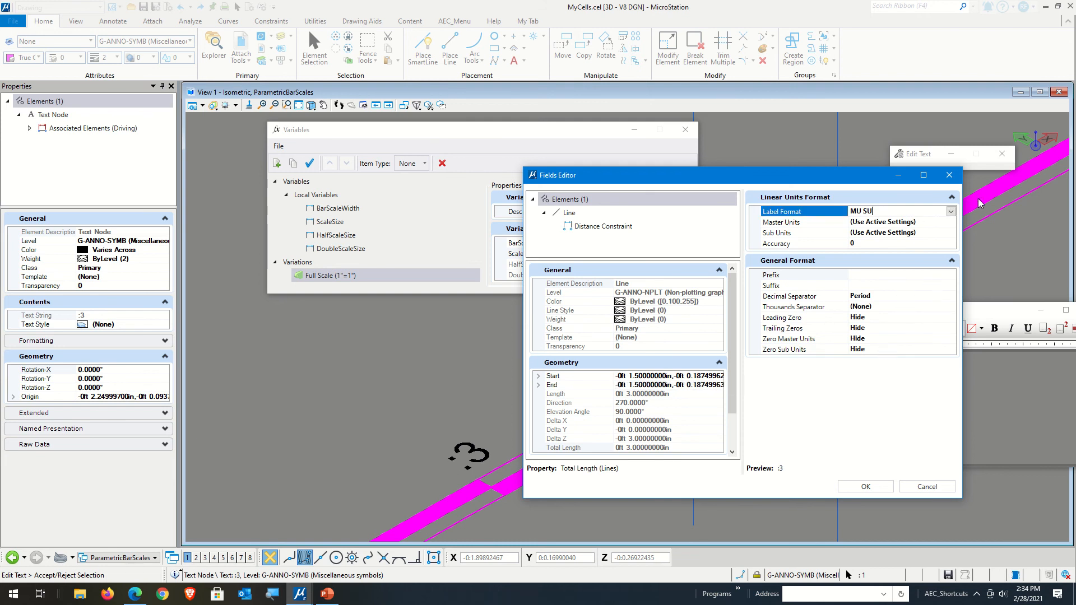
click(952, 212)
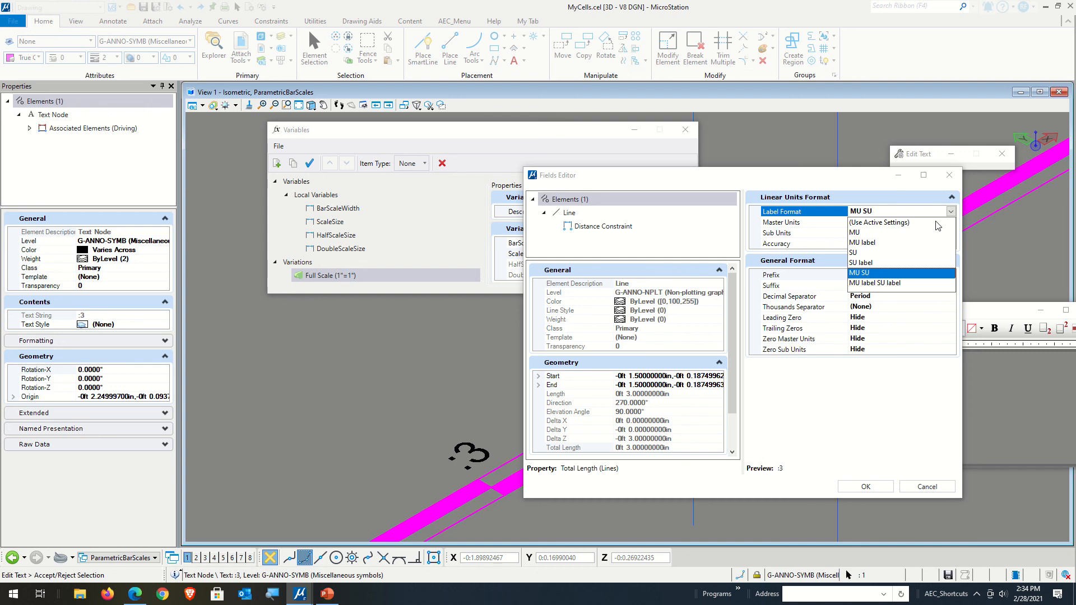
click(864, 253)
click(858, 488)
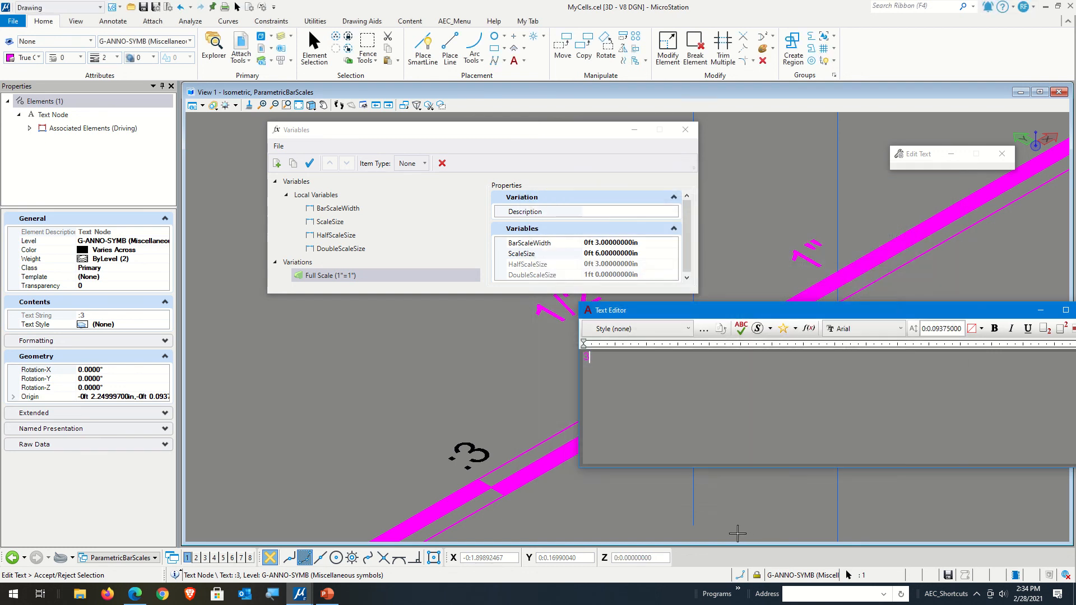
click(704, 511)
click(606, 522)
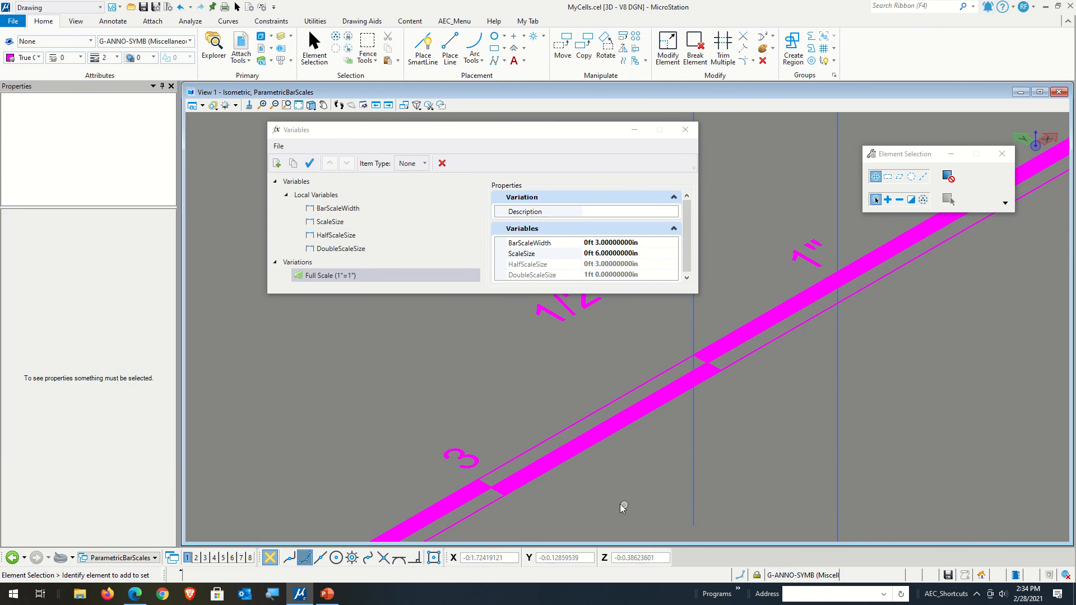
Set ScaleSize to 1 ft for the Full Scale (1"=1") variation and apply it to the model.
scroll(566, 479, down, 4)
scroll(553, 508, up, 3)
scroll(586, 483, down, 2)
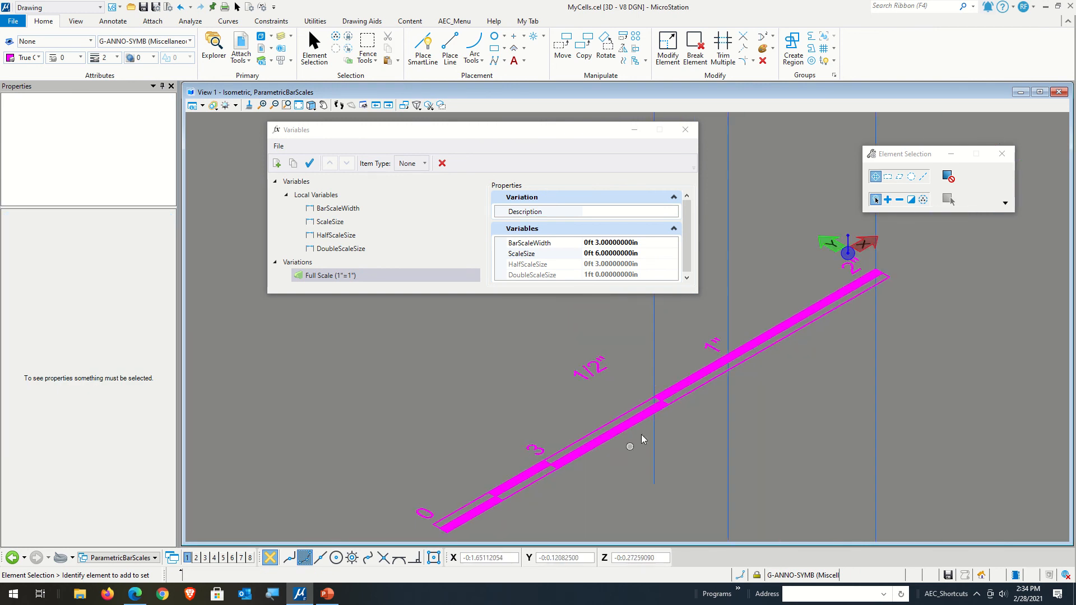
click(603, 253)
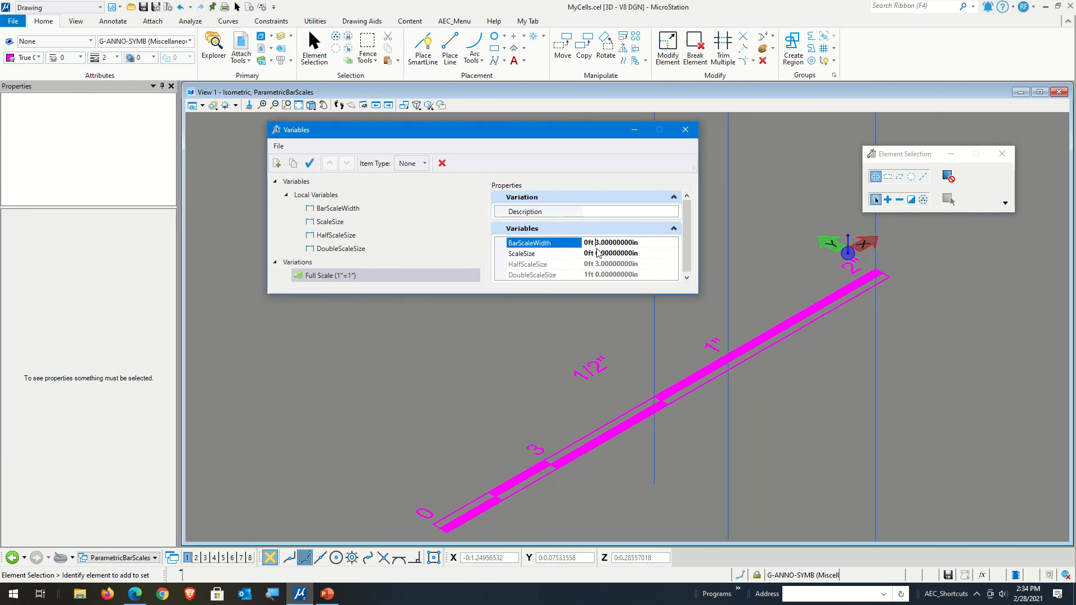
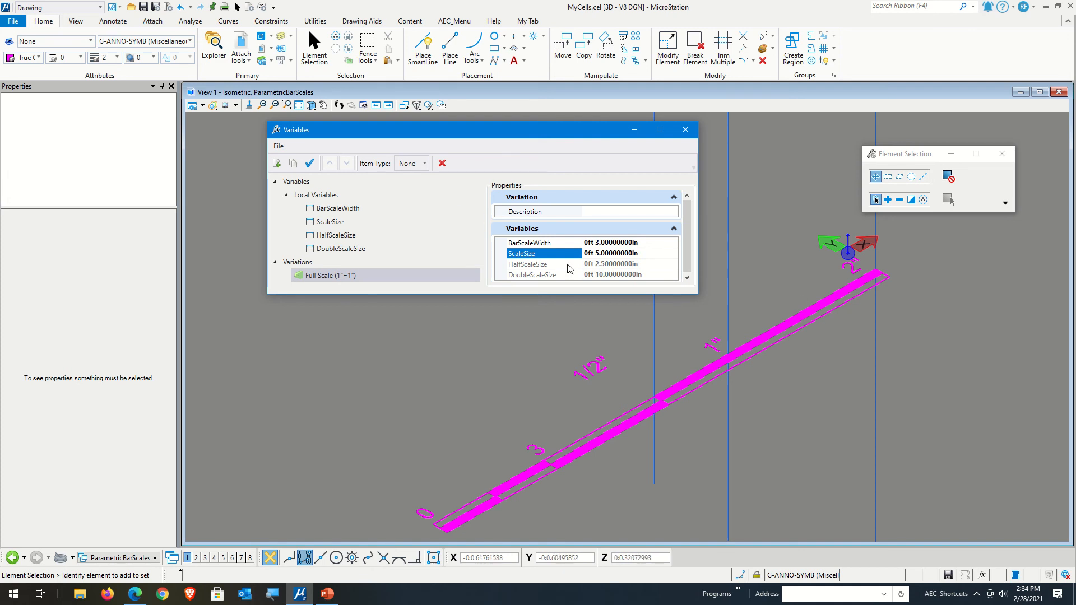
key(Return)
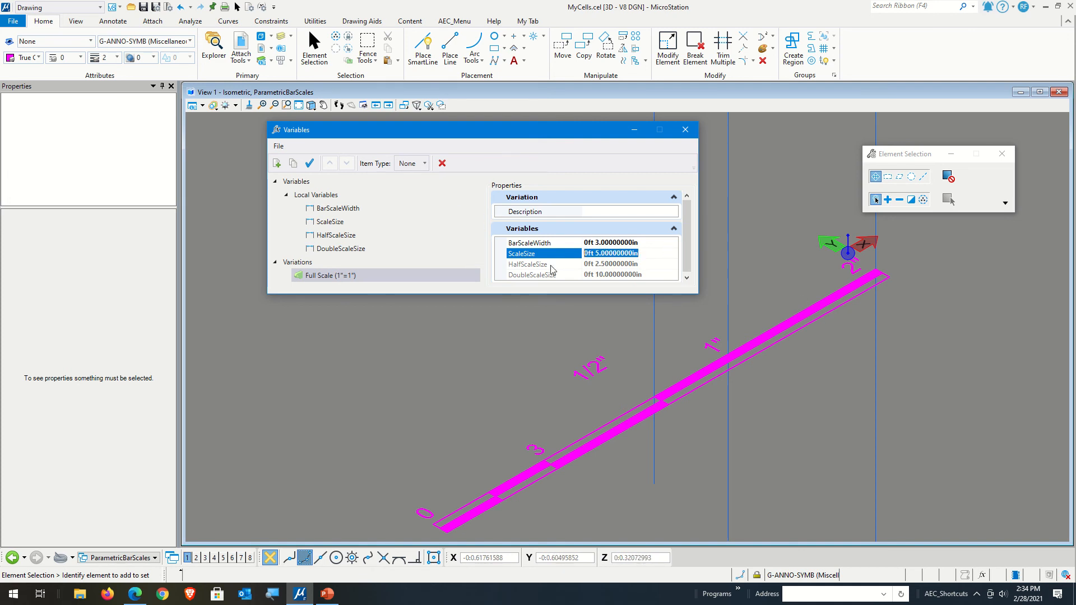
text(1)
key(Return)
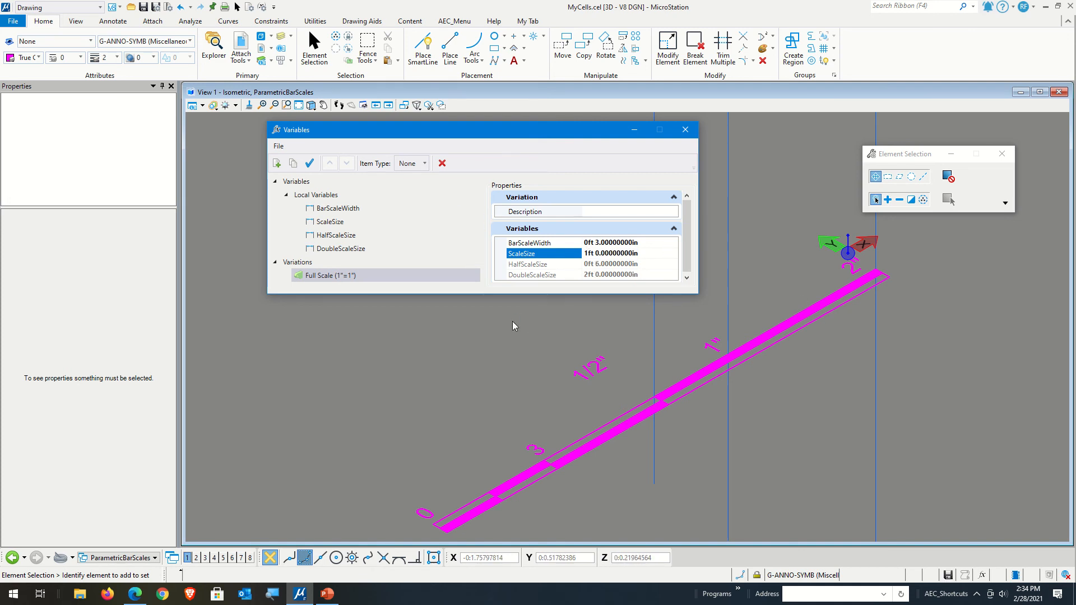
click(309, 168)
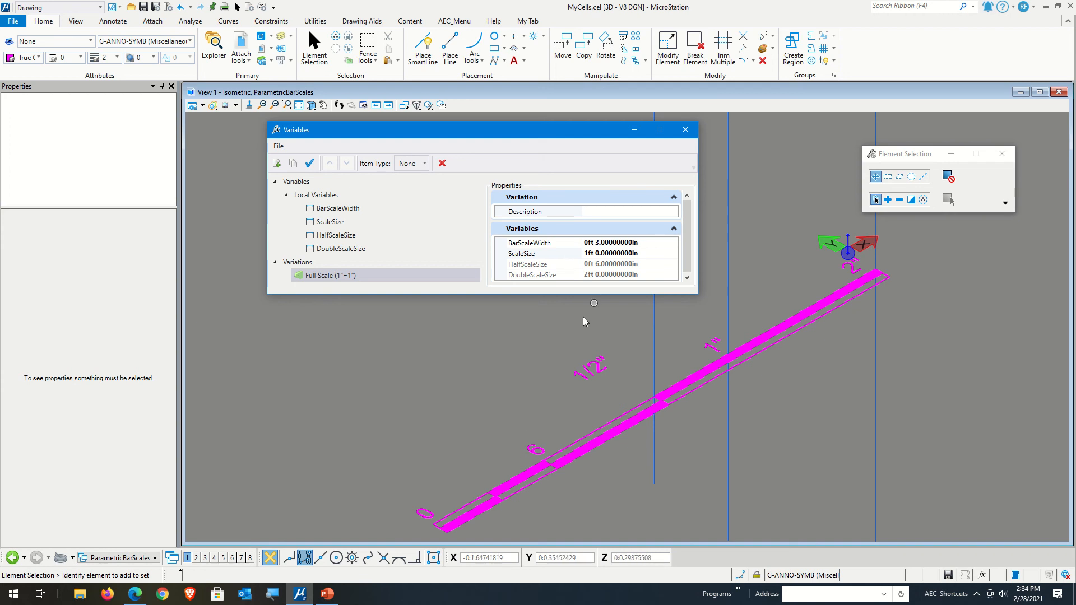
Change the label format of the length field at the bar's first division to MU label and accept the edited text.
double_click(532, 458)
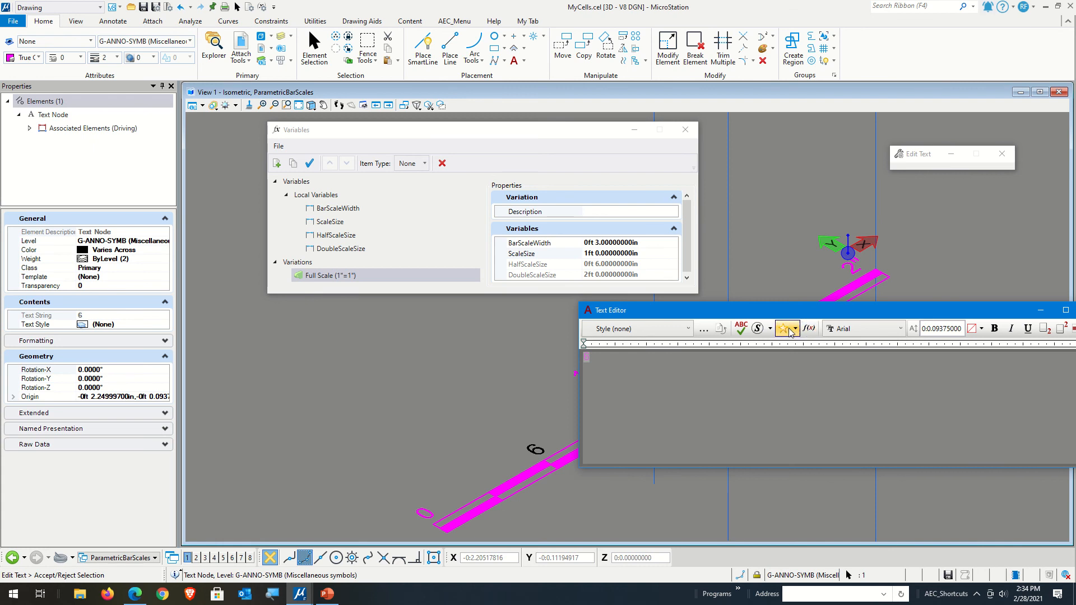
double_click(586, 357)
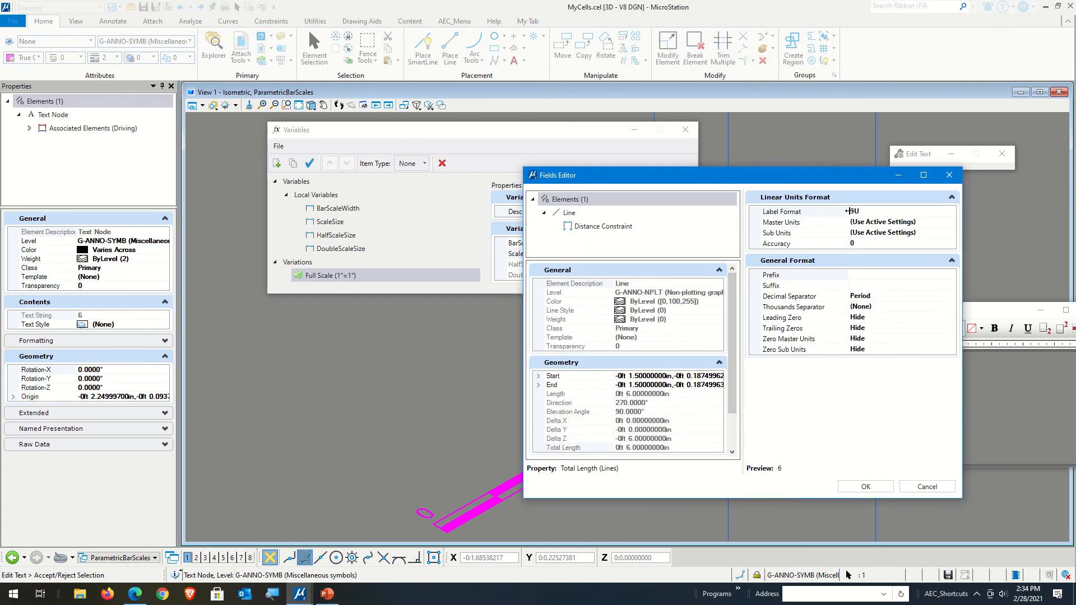
click(873, 212)
click(951, 211)
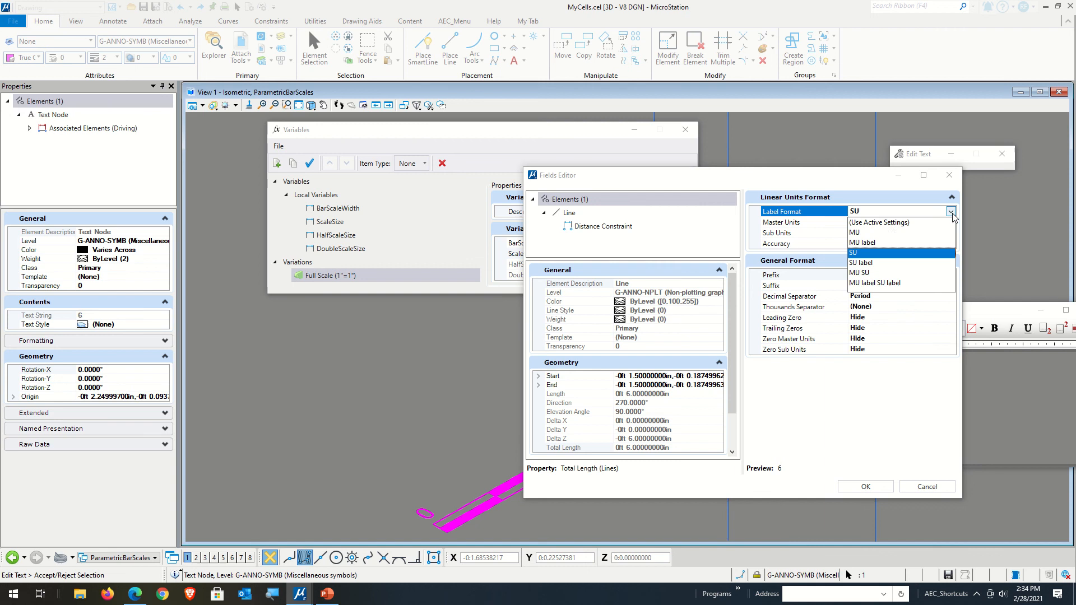
click(874, 242)
click(863, 487)
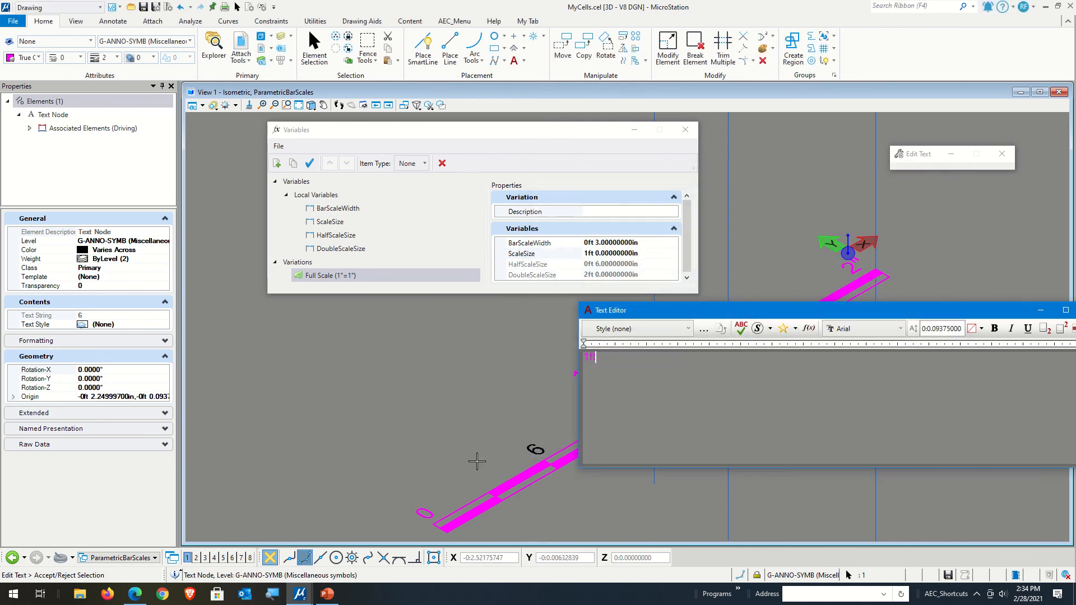
click(481, 433)
click(466, 432)
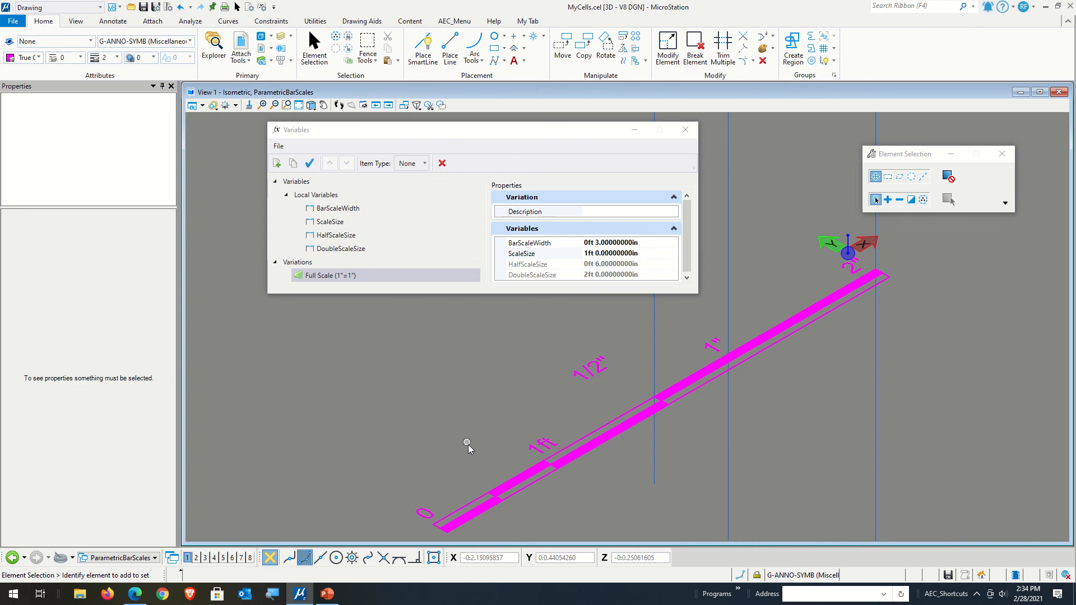
Review the label format options available for the length field in the first division's text.
double_click(541, 445)
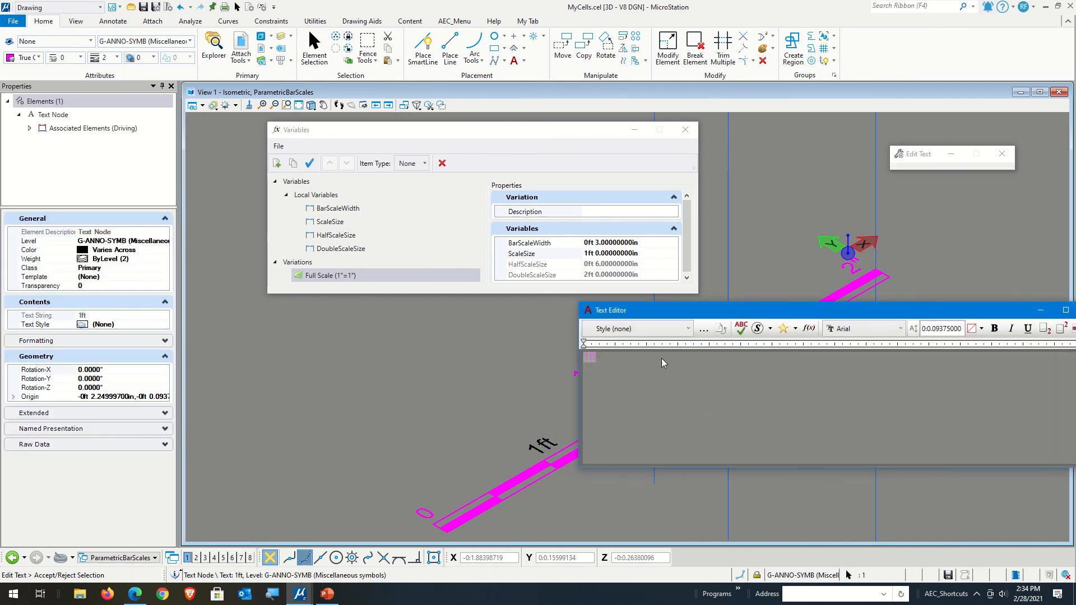
click(809, 328)
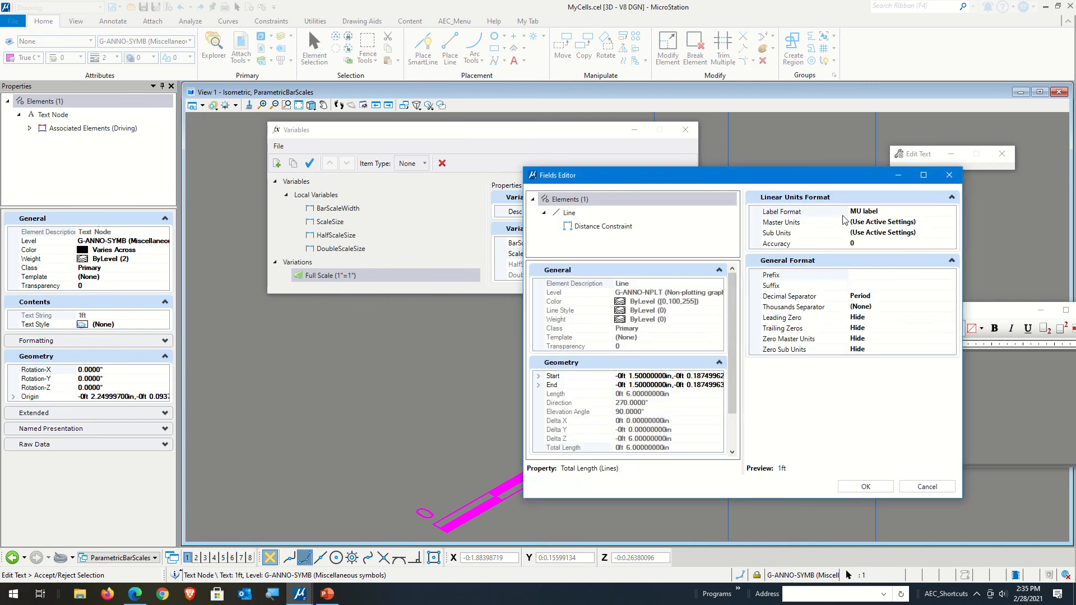
click(899, 211)
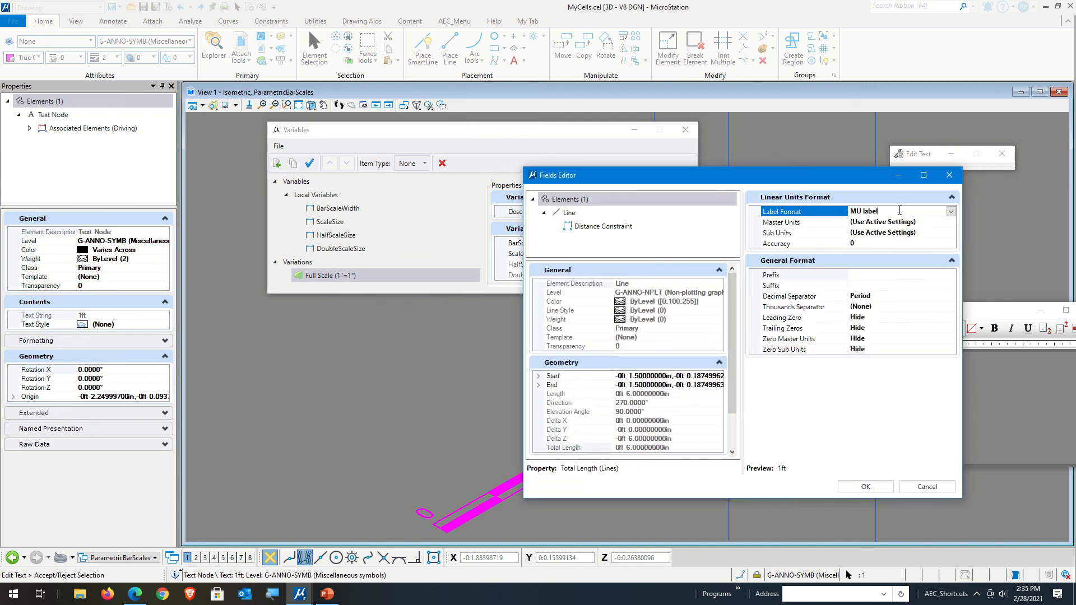
click(951, 211)
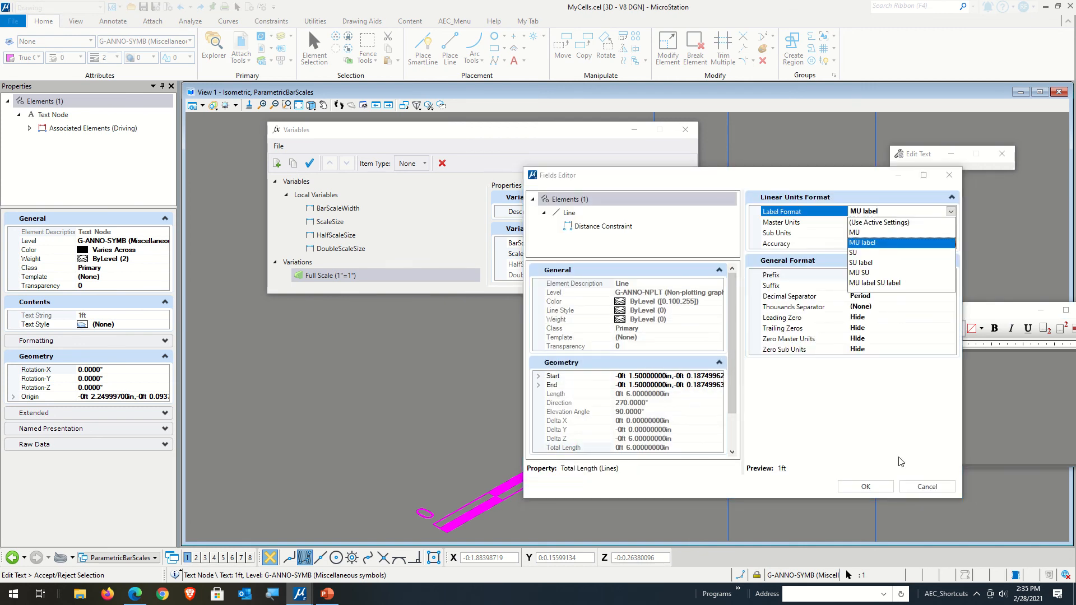
click(822, 439)
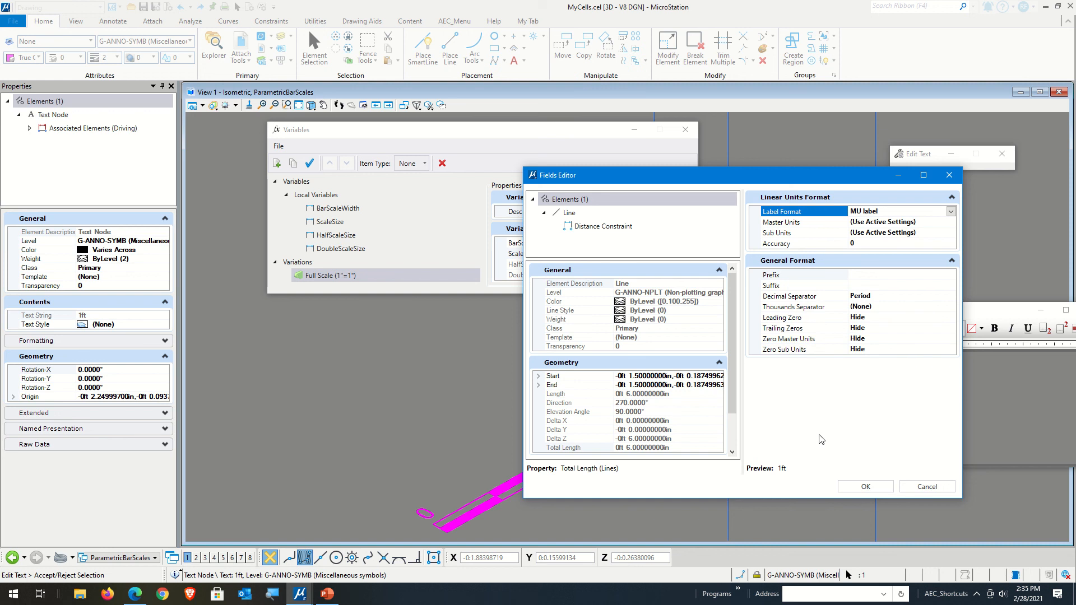
click(865, 486)
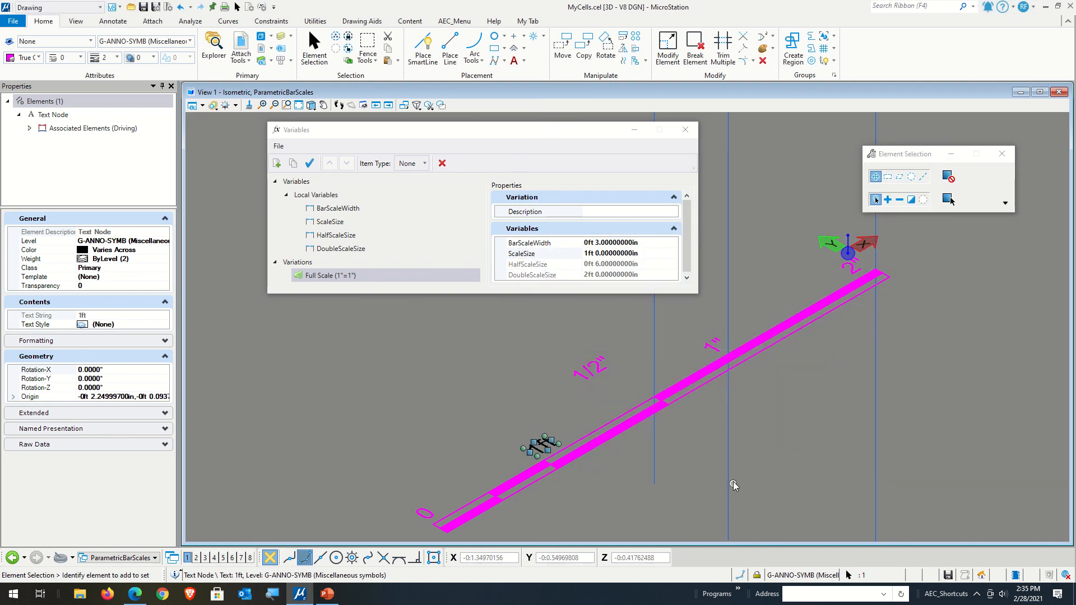
click(785, 493)
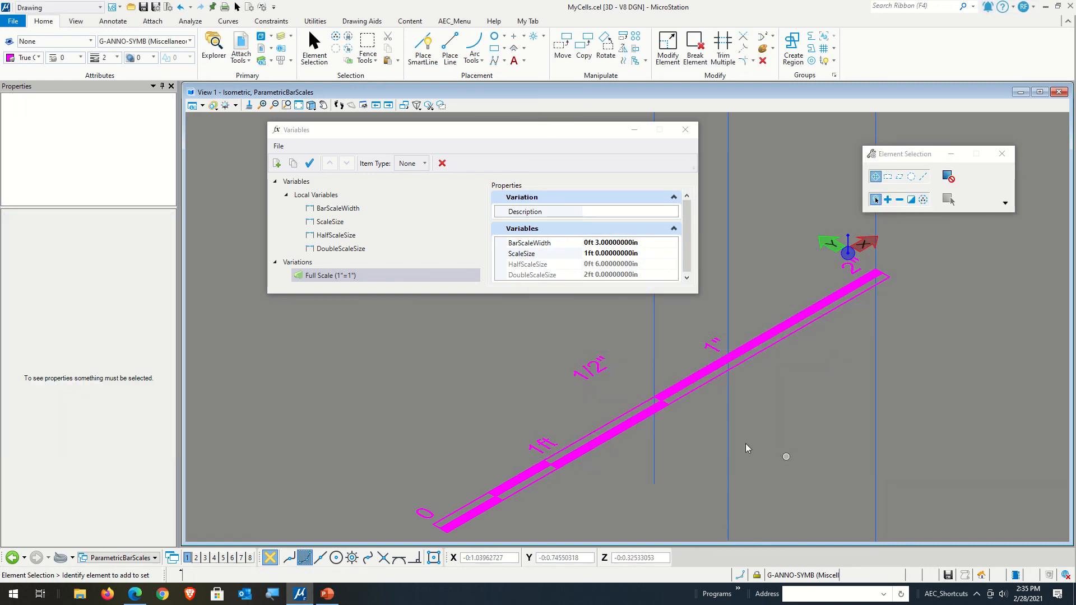
In the design file's working units, set the master unit label to ' and the sub unit label to ".
click(238, 5)
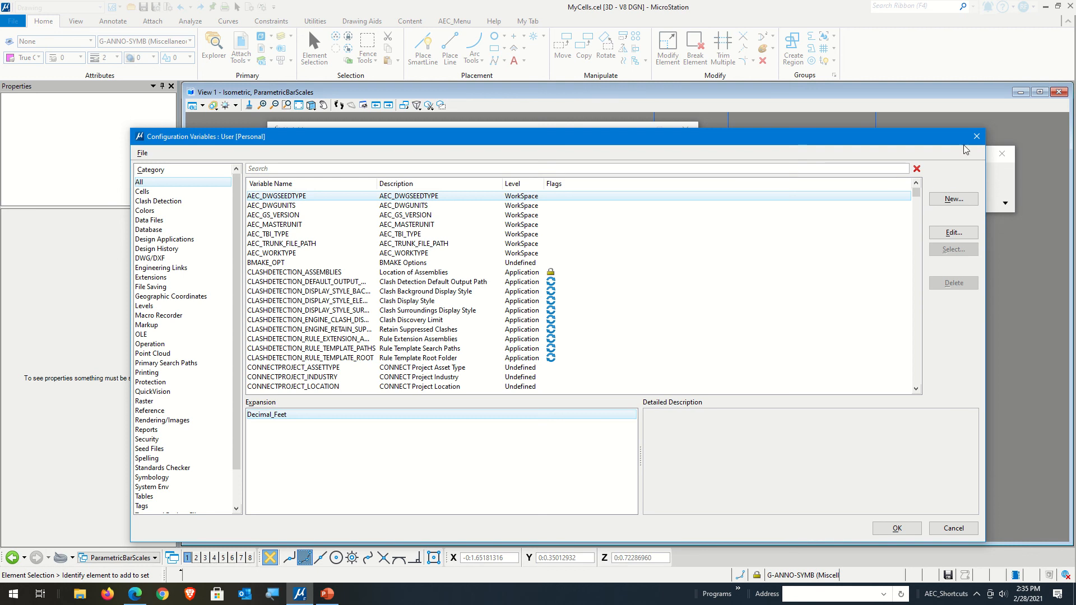
click(977, 136)
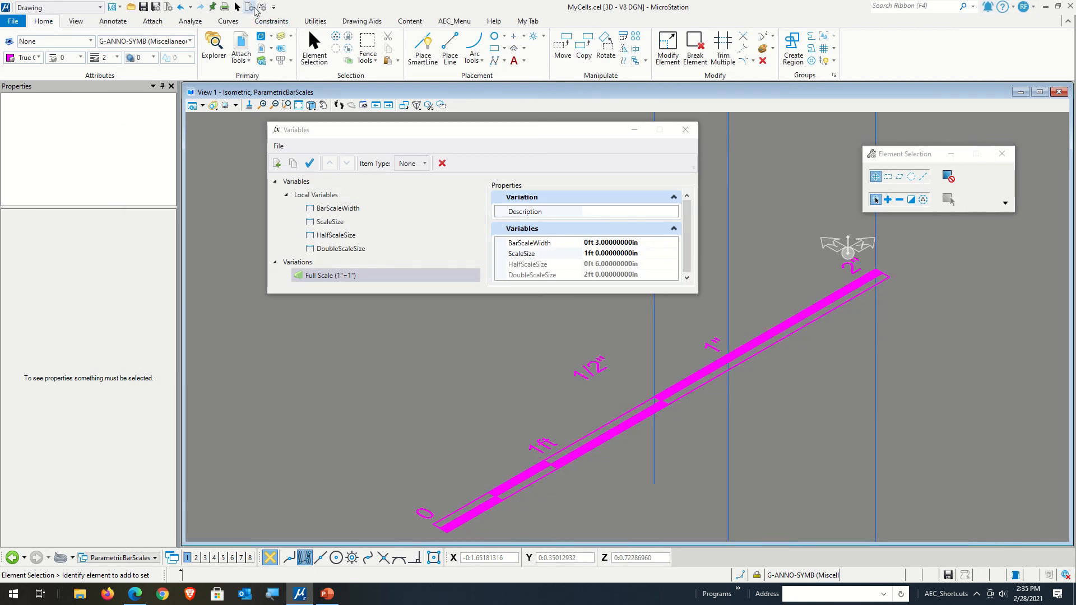
click(254, 8)
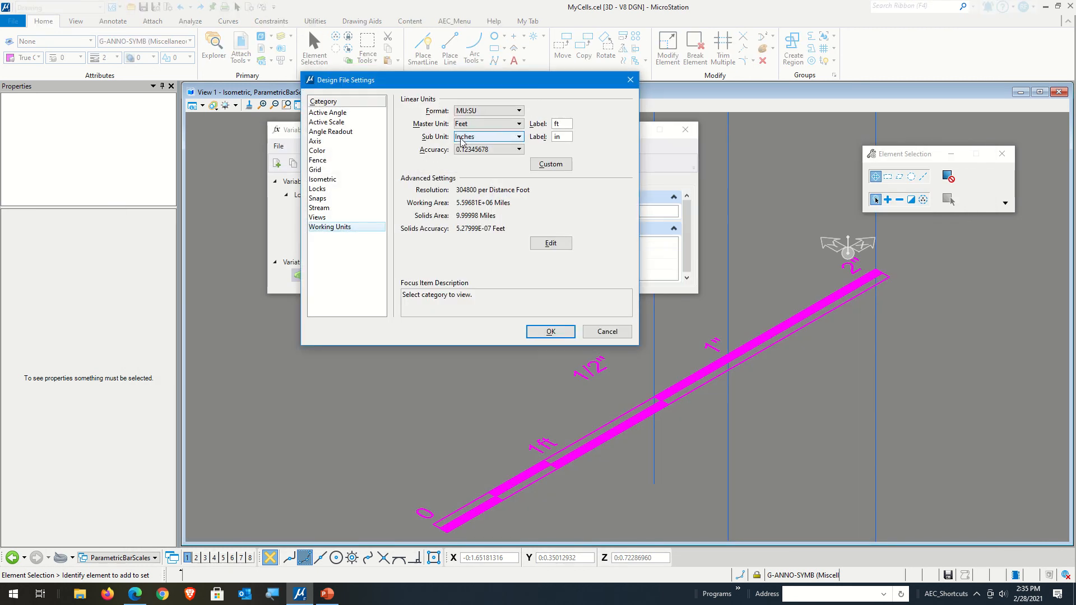
click(563, 127)
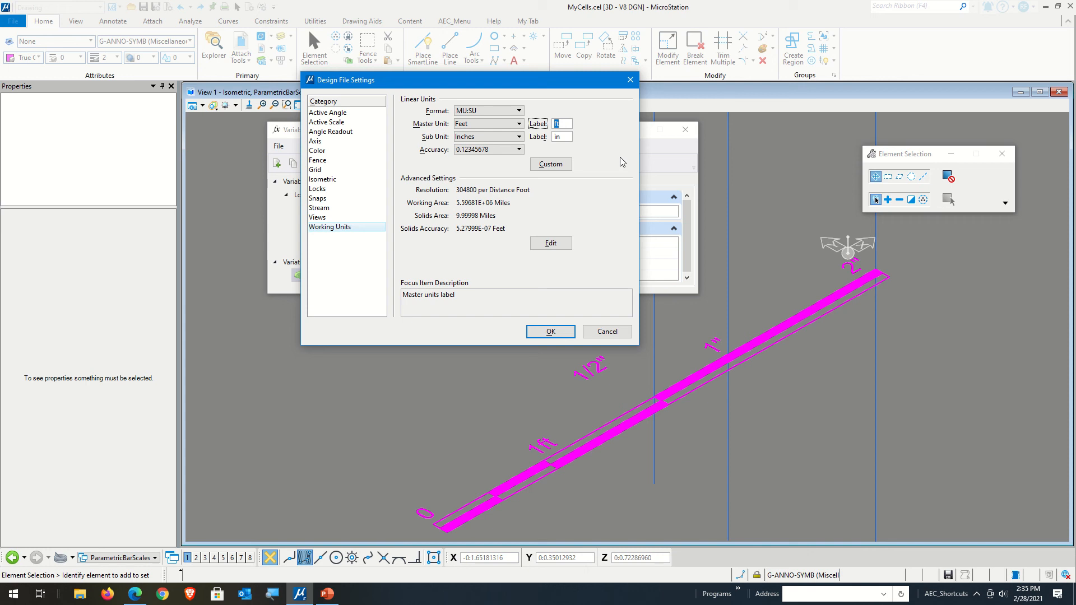
text(')
double_click(558, 137)
click(551, 331)
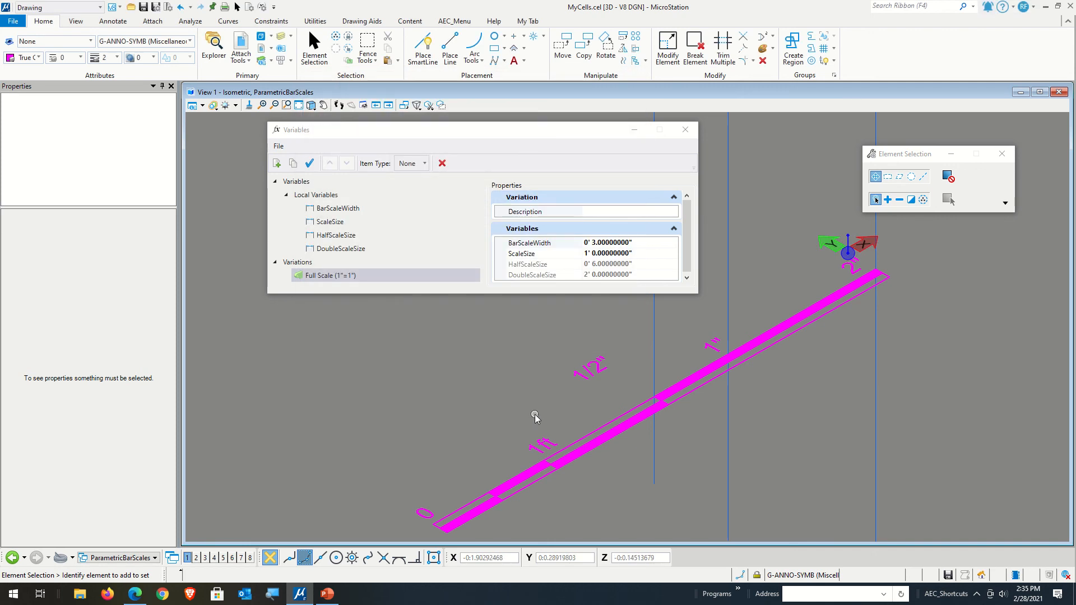
Refresh the length field at the bar's first division with the new unit label and accept the text.
scroll(547, 412, down, 1)
scroll(547, 409, up, 1)
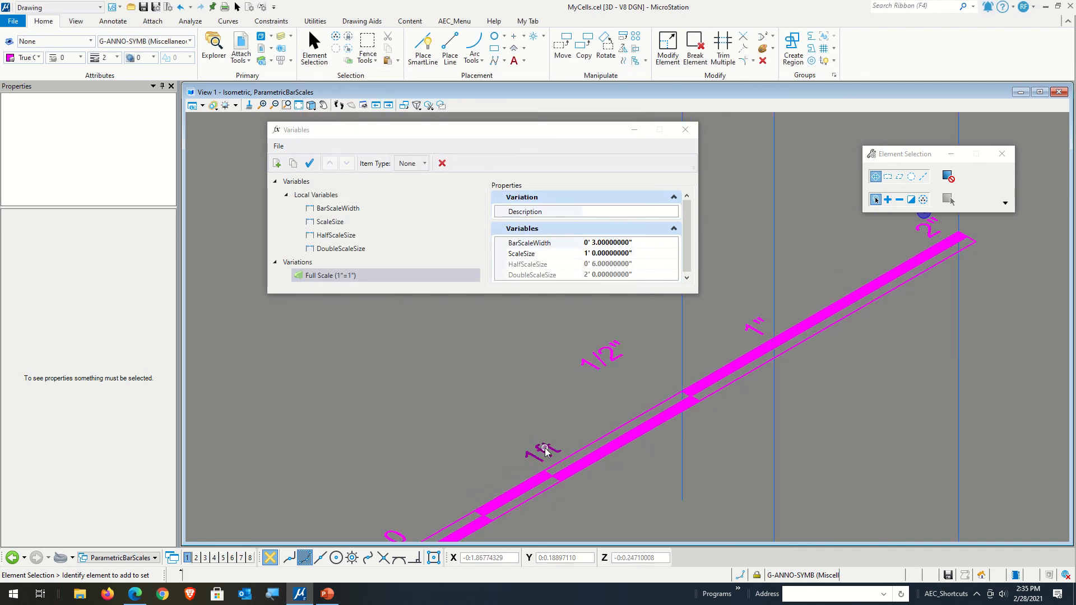
double_click(580, 437)
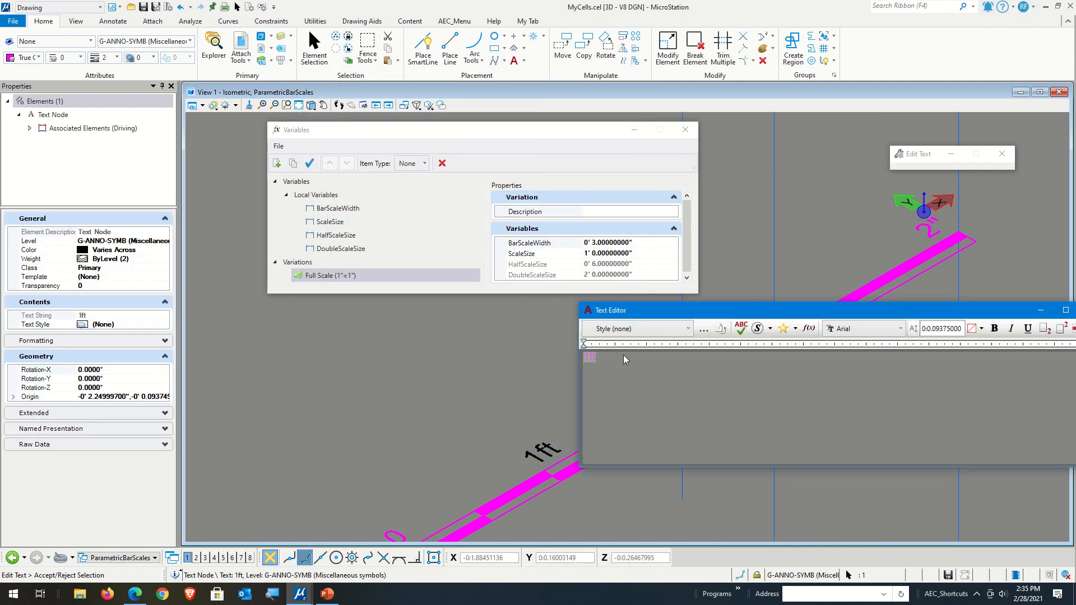
double_click(590, 357)
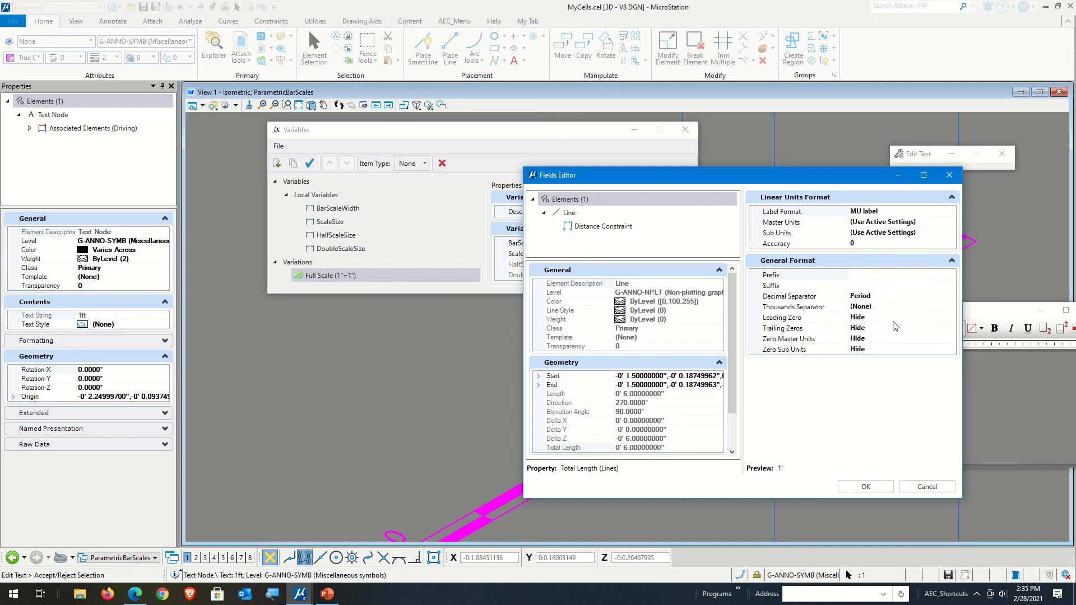
click(866, 487)
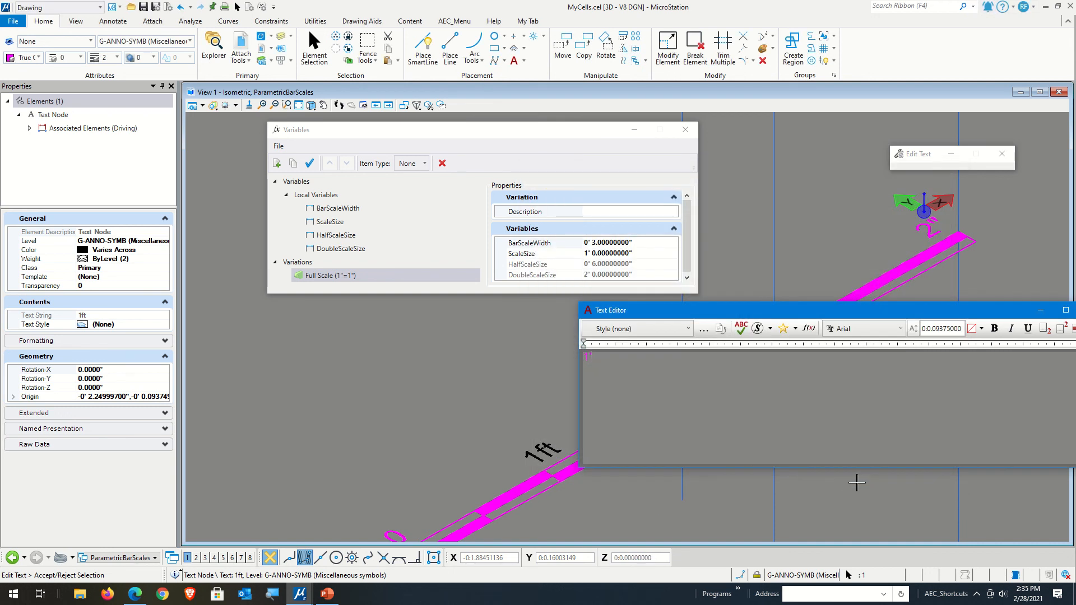
click(849, 485)
click(620, 463)
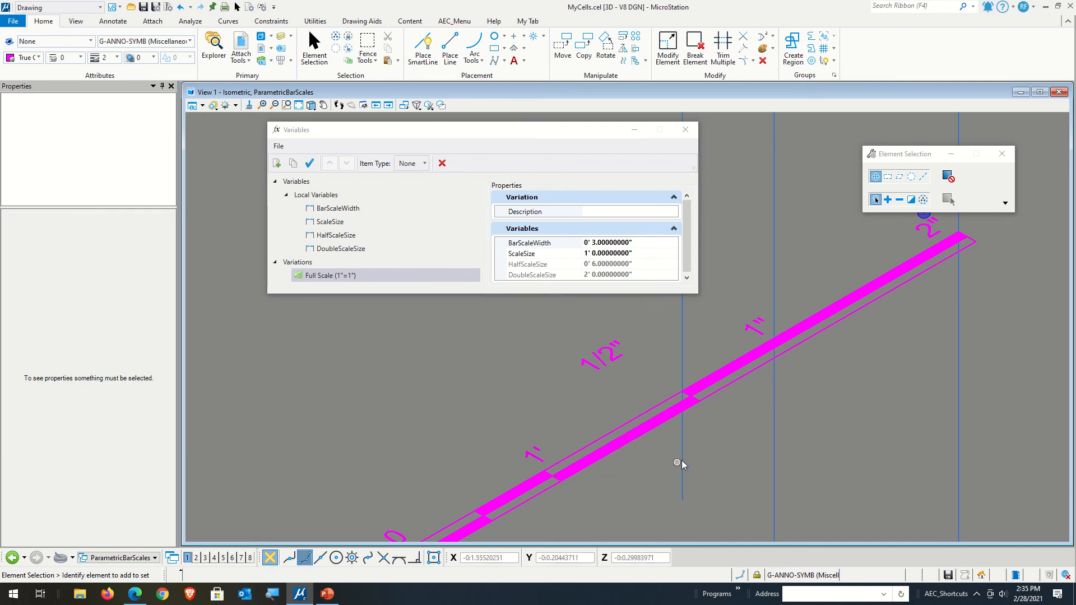
Set BarScaleWidth to 2 in and ScaleSize to 1 in for the Full Scale (1"=1") variation and apply it to the model.
shift+middle_drag(680, 462, 731, 441)
scroll(731, 441, down, 2)
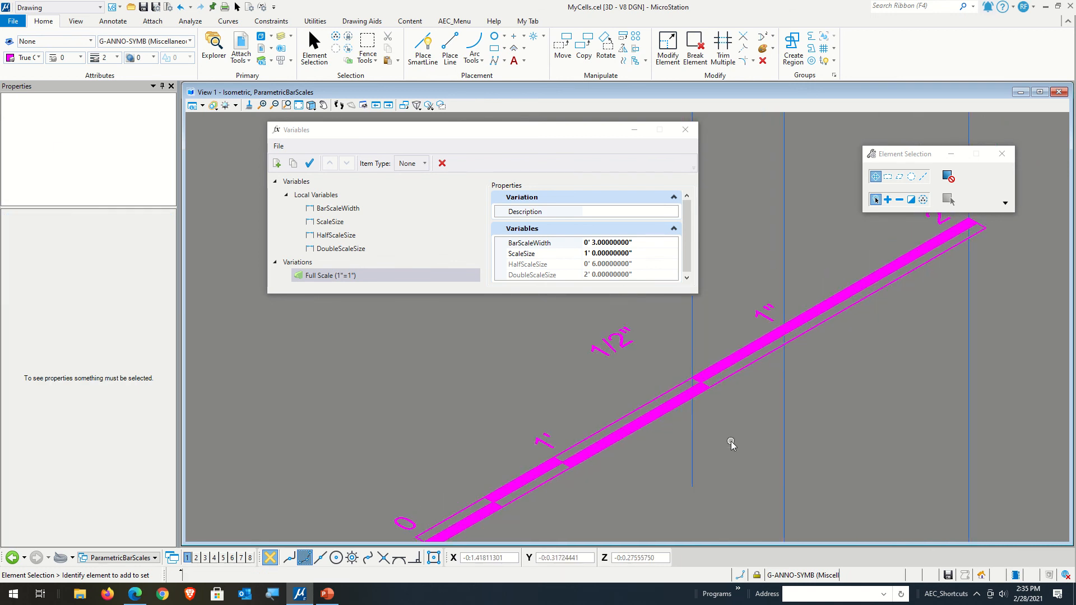
click(596, 242)
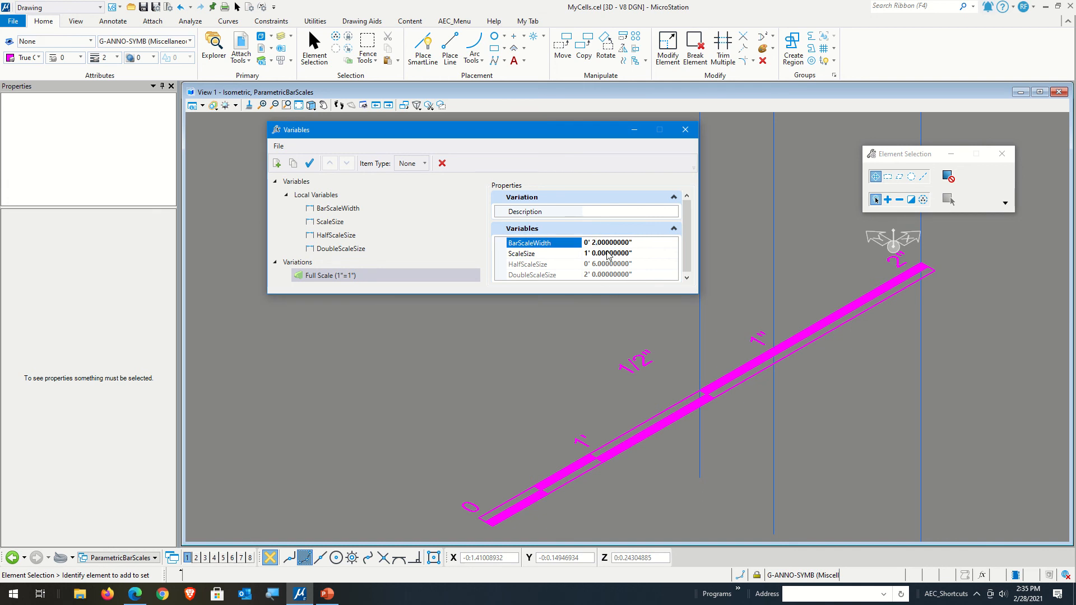
click(607, 254)
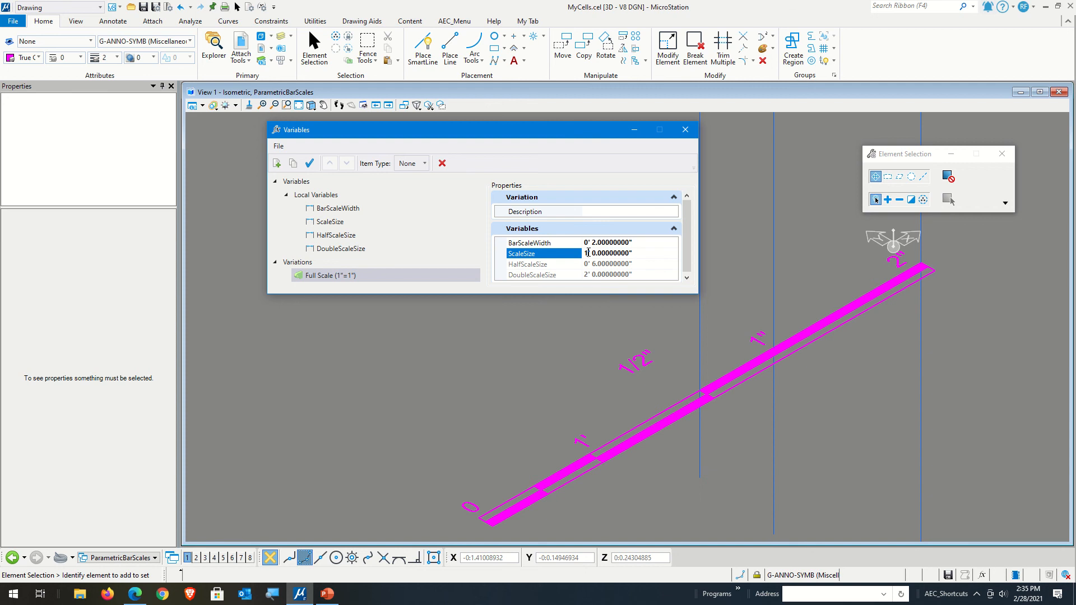
drag(587, 253, 580, 257)
click(594, 393)
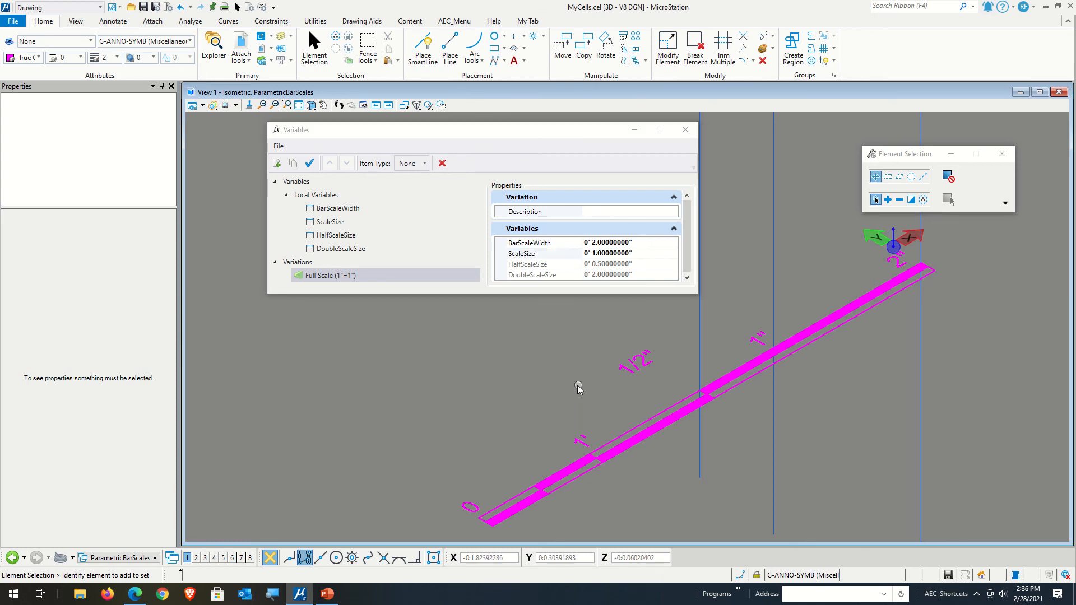
scroll(570, 379, down, 1)
scroll(547, 416, up, 1)
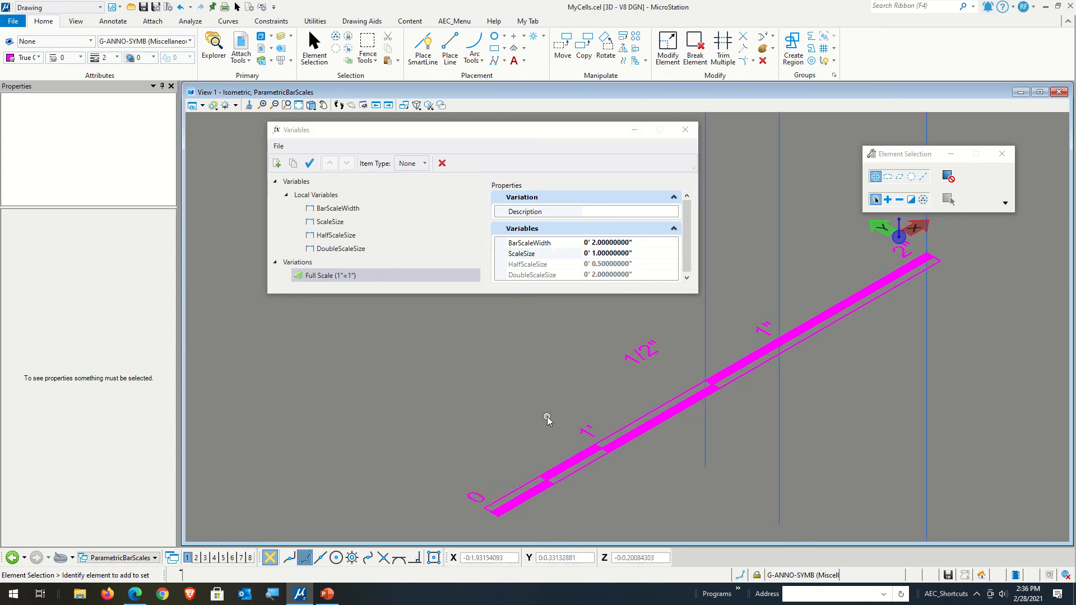
click(310, 163)
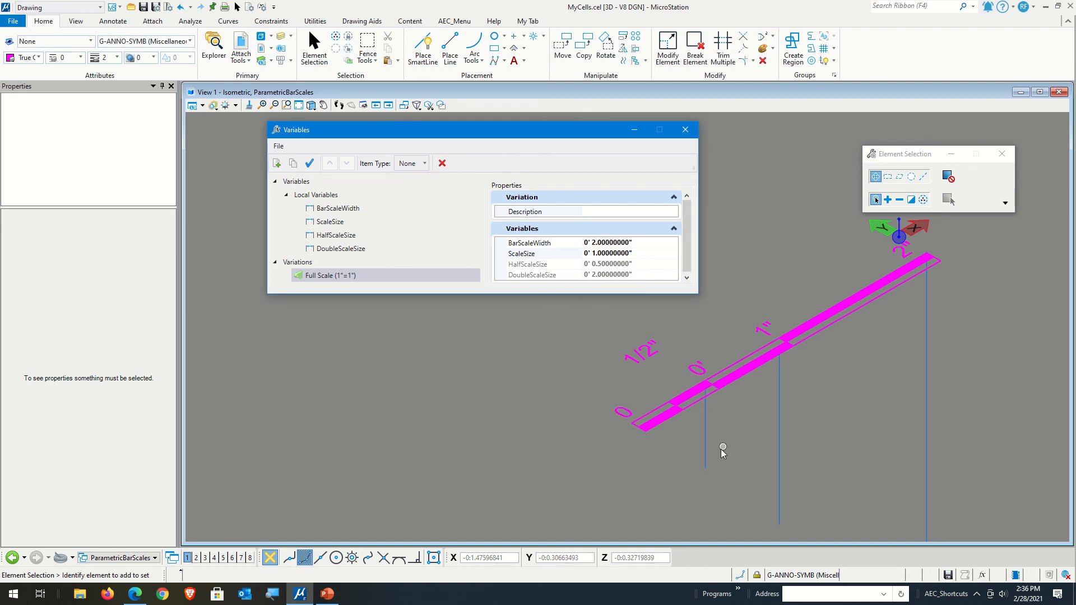
scroll(719, 452, down, 2)
scroll(723, 422, up, 2)
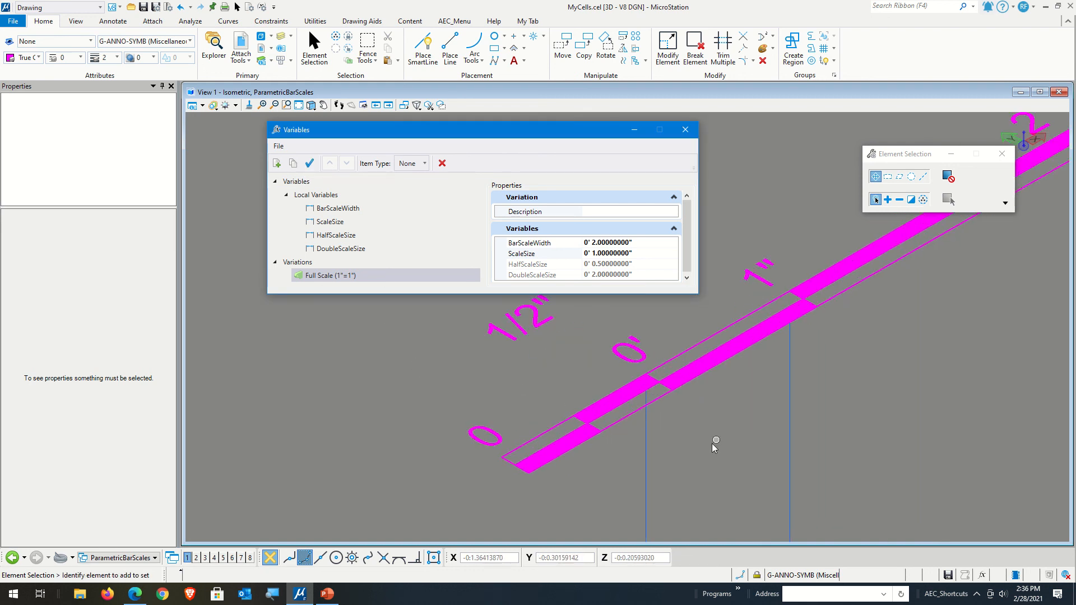
Change the label format of the length field in the first division's 0' text to MU label SU label.
scroll(678, 403, up, 3)
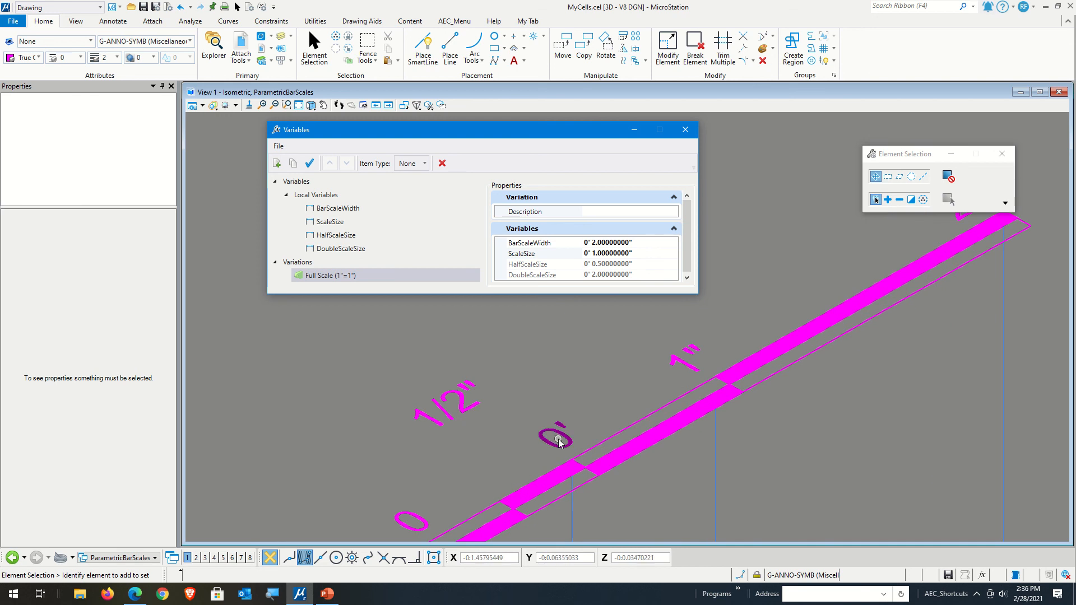
double_click(551, 447)
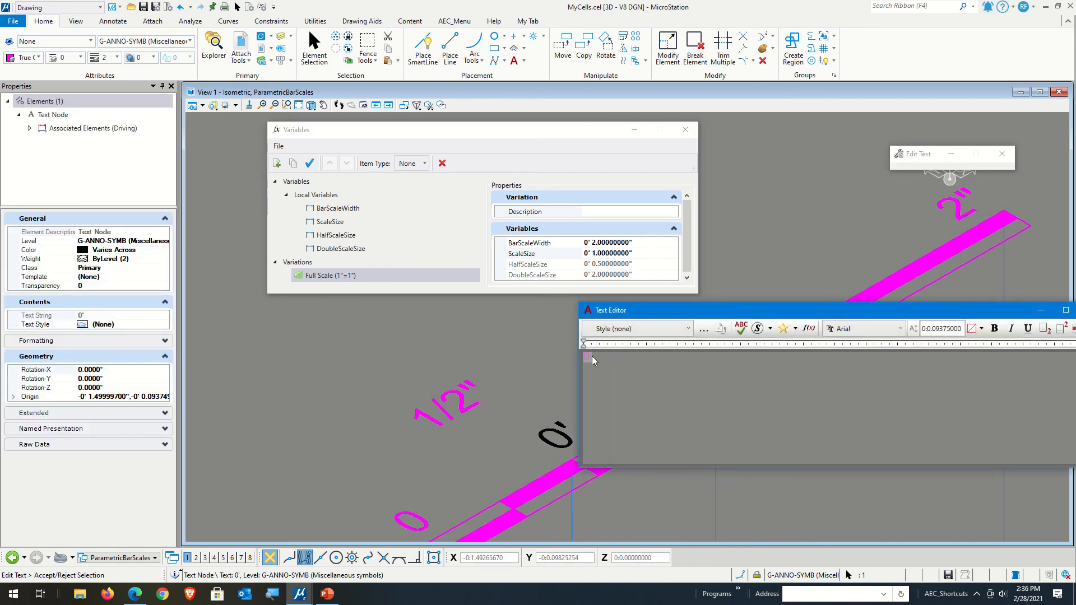
click(809, 328)
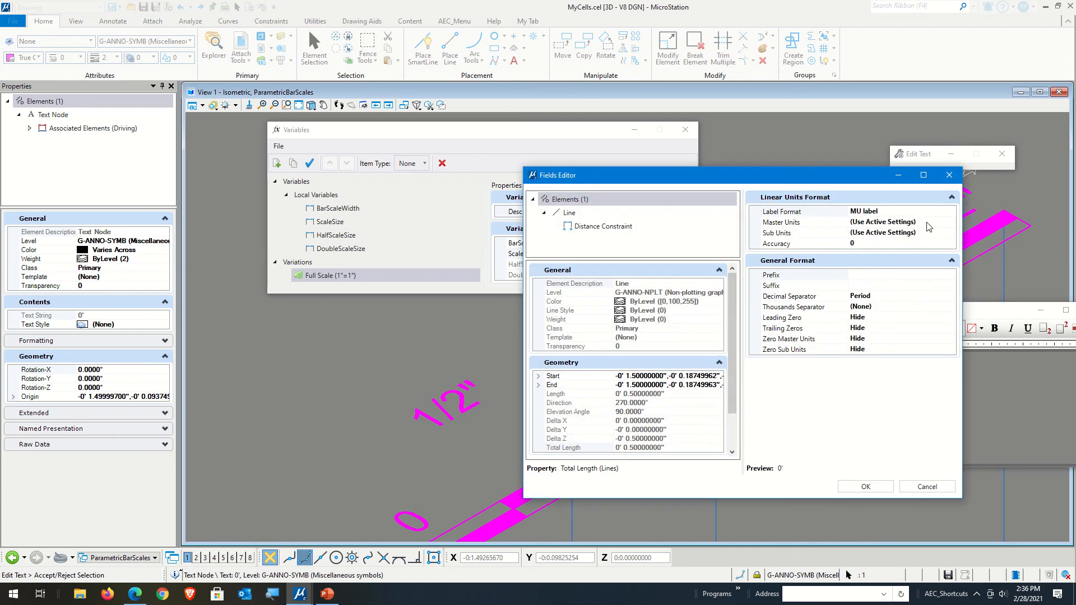
click(918, 213)
click(950, 212)
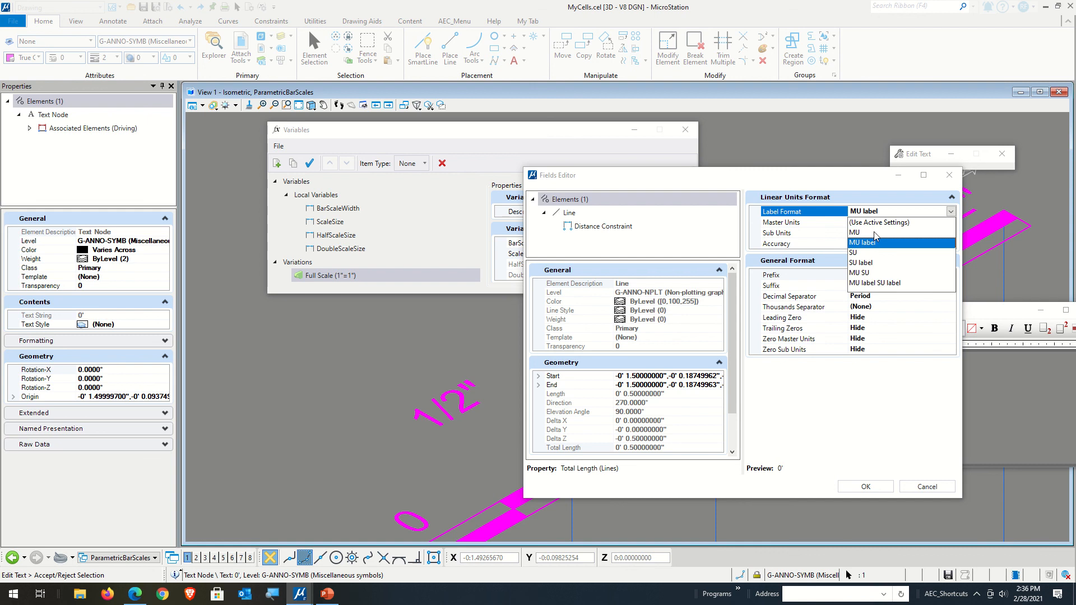
click(885, 283)
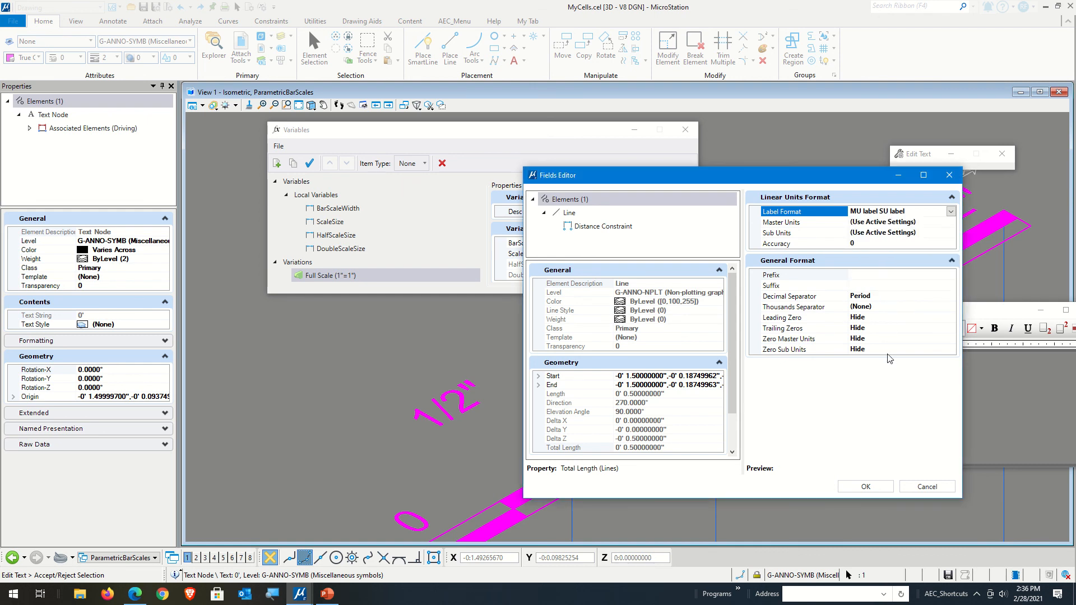
click(866, 487)
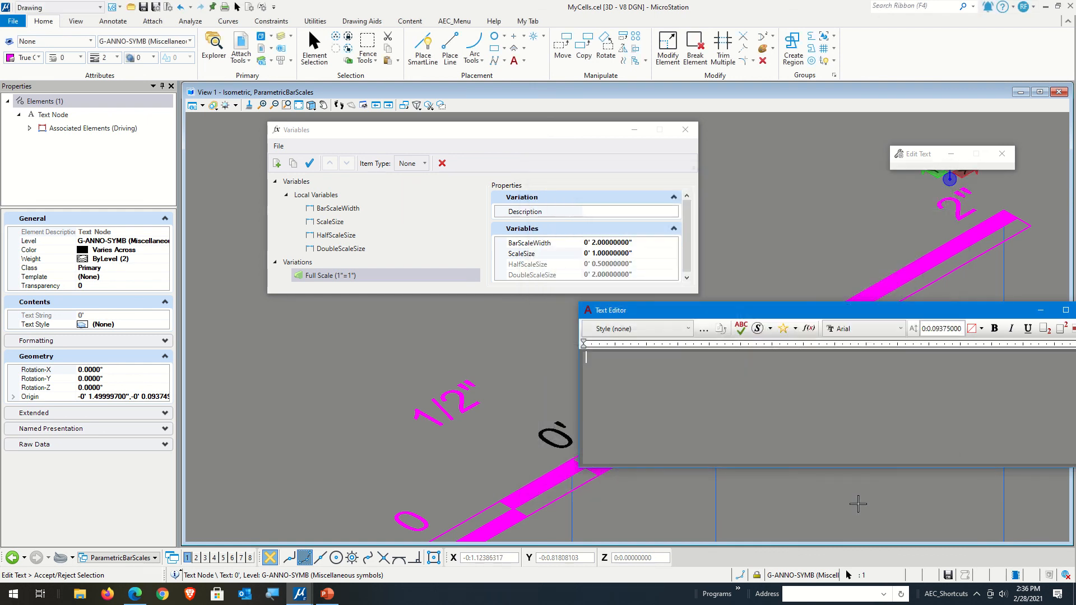
click(835, 509)
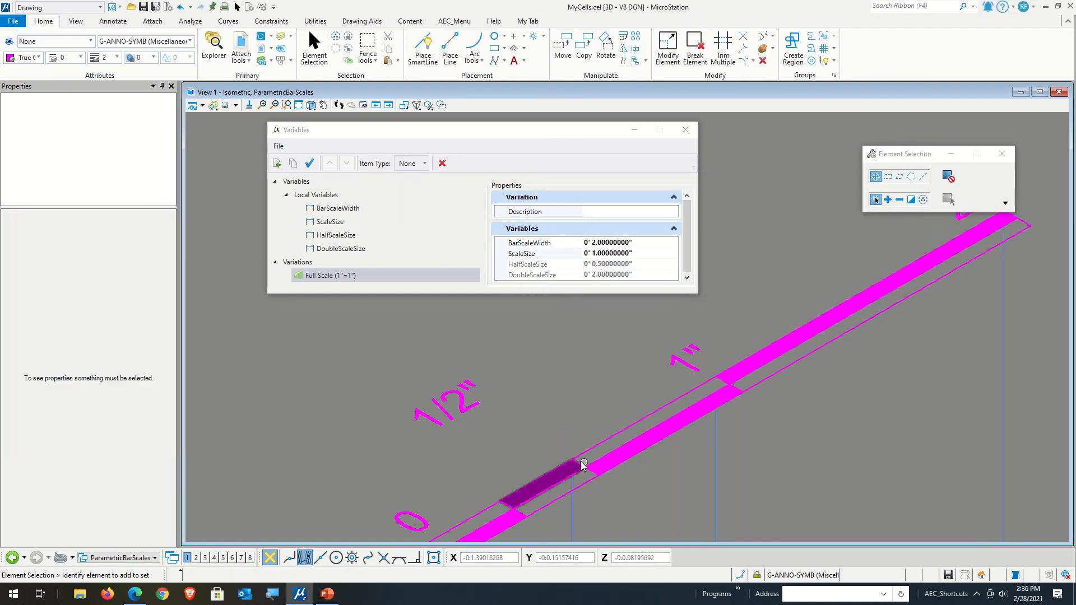
double_click(554, 443)
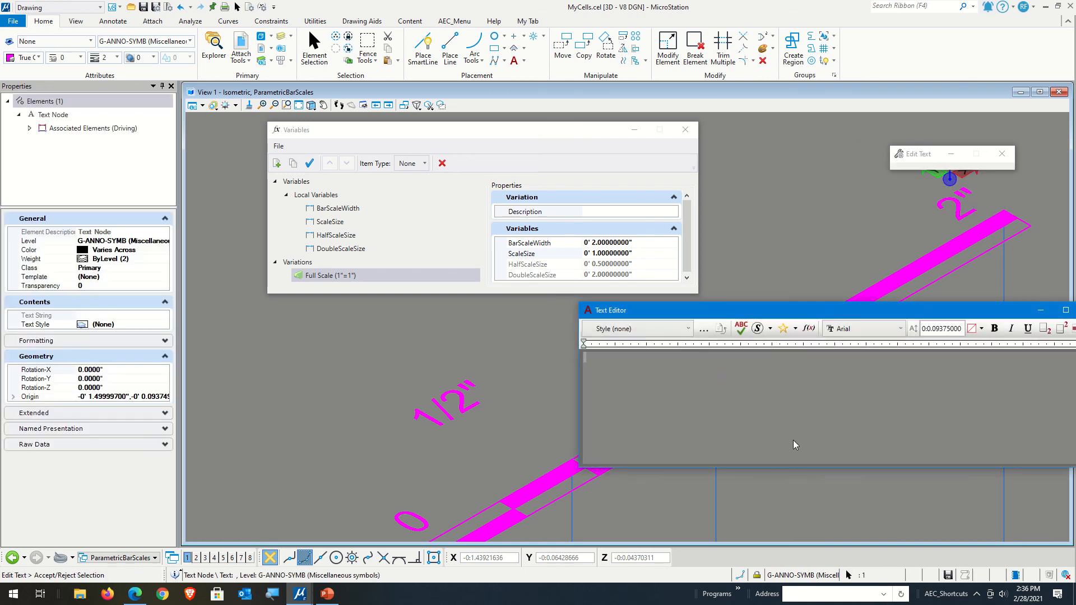
click(561, 387)
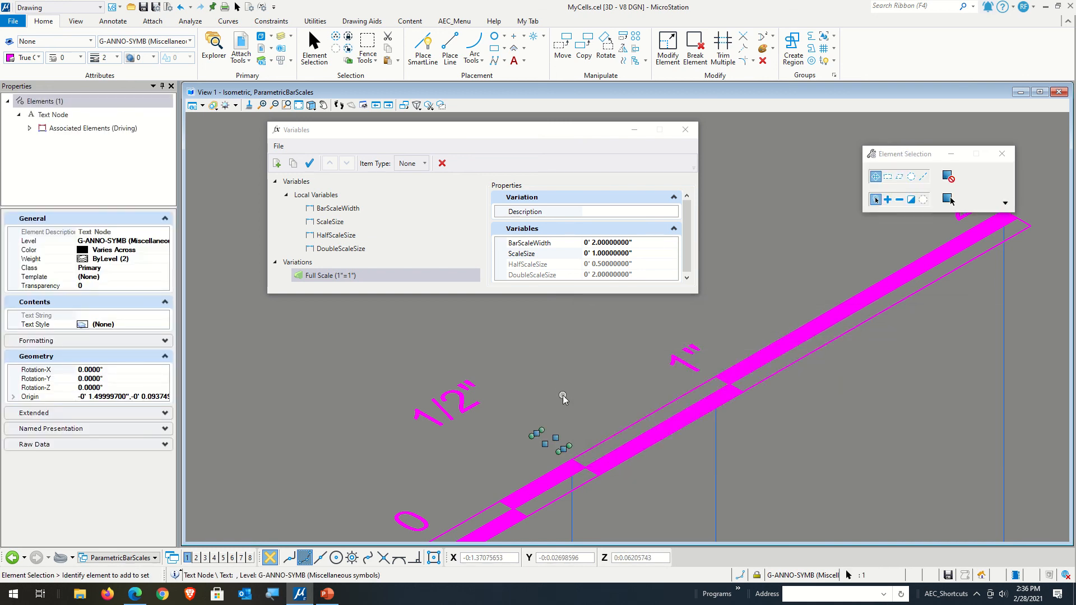
click(572, 396)
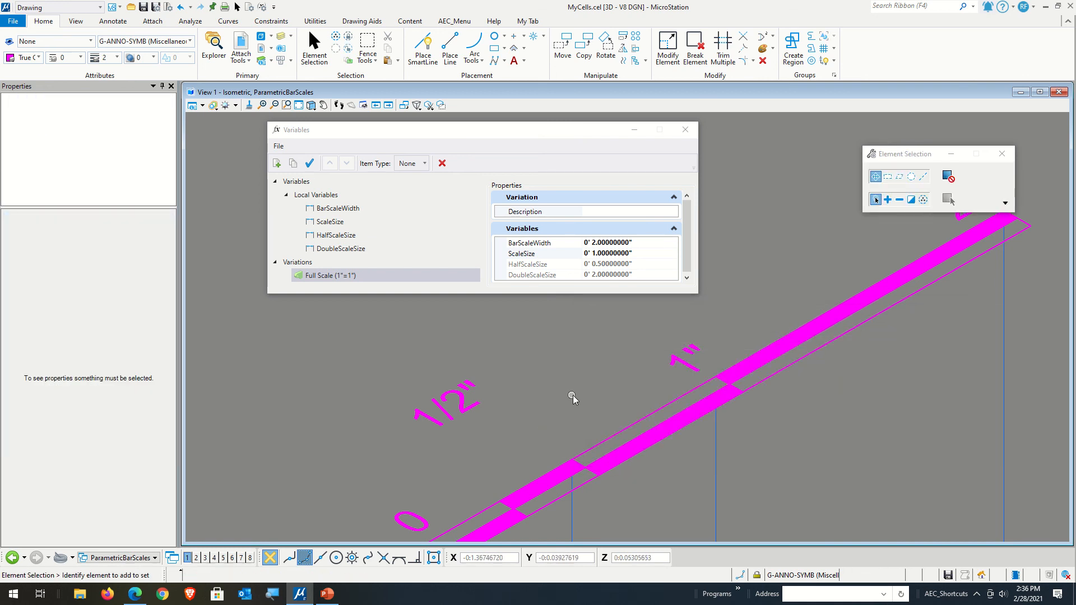
click(559, 447)
double_click(558, 446)
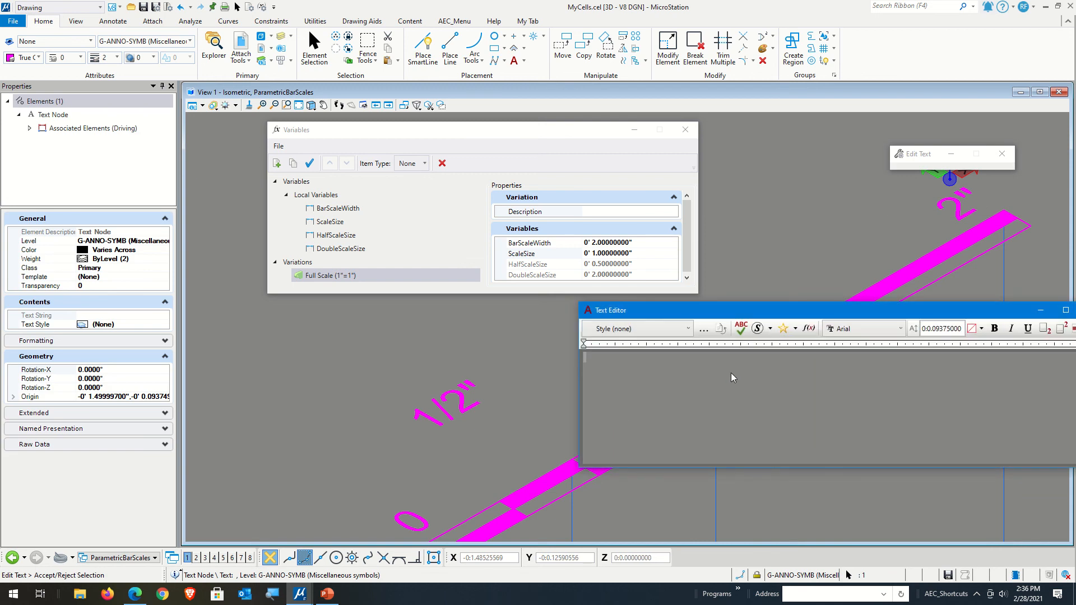
click(538, 359)
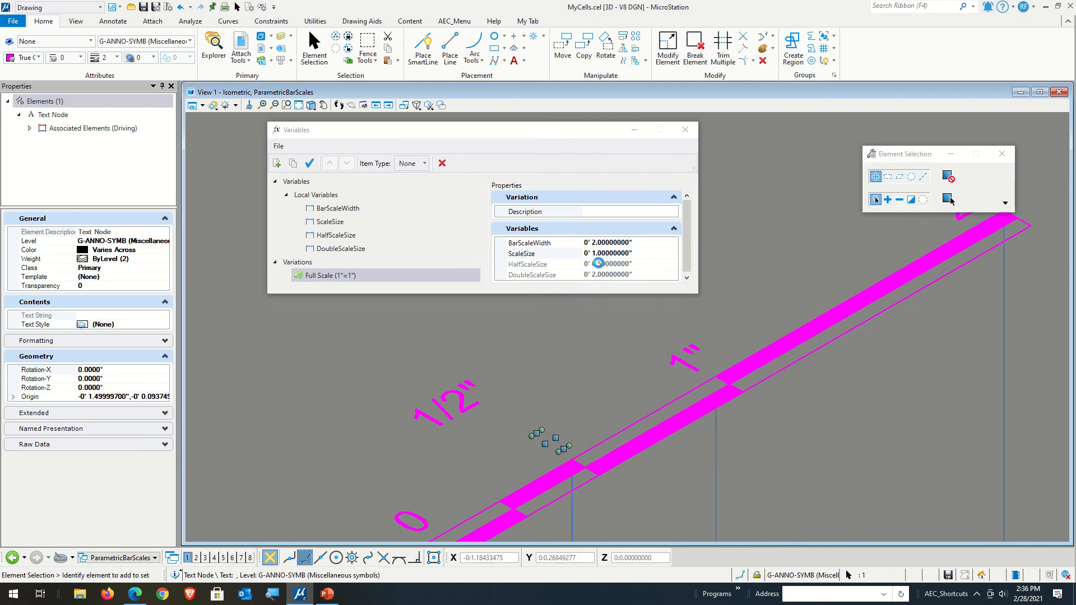
Apply a ScaleSize of 6 in to the Full Scale (1"=1") variation and delete the static 1/2" label.
click(595, 254)
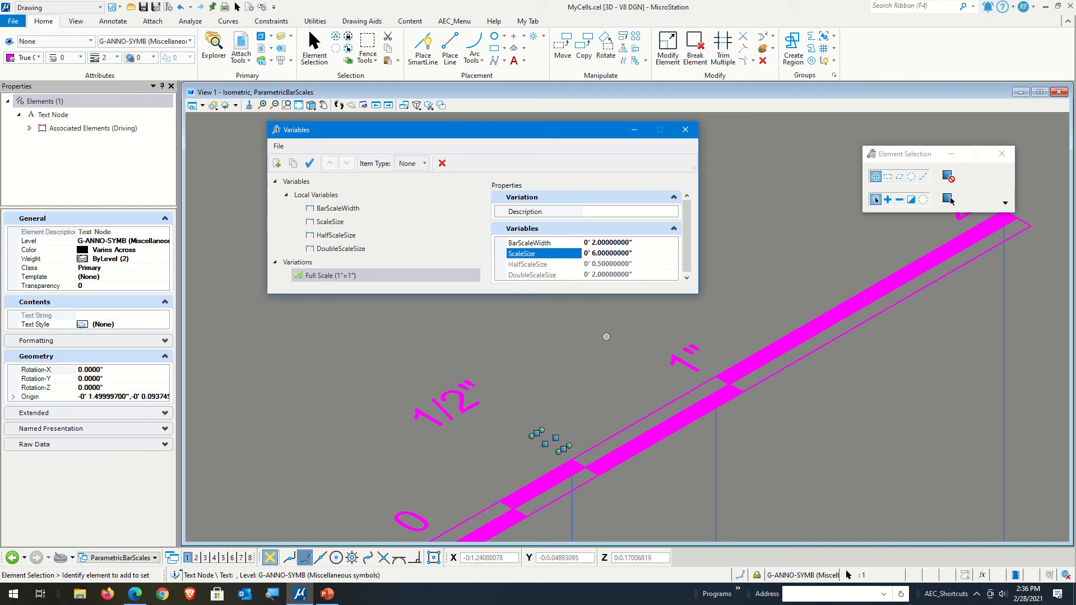
click(606, 312)
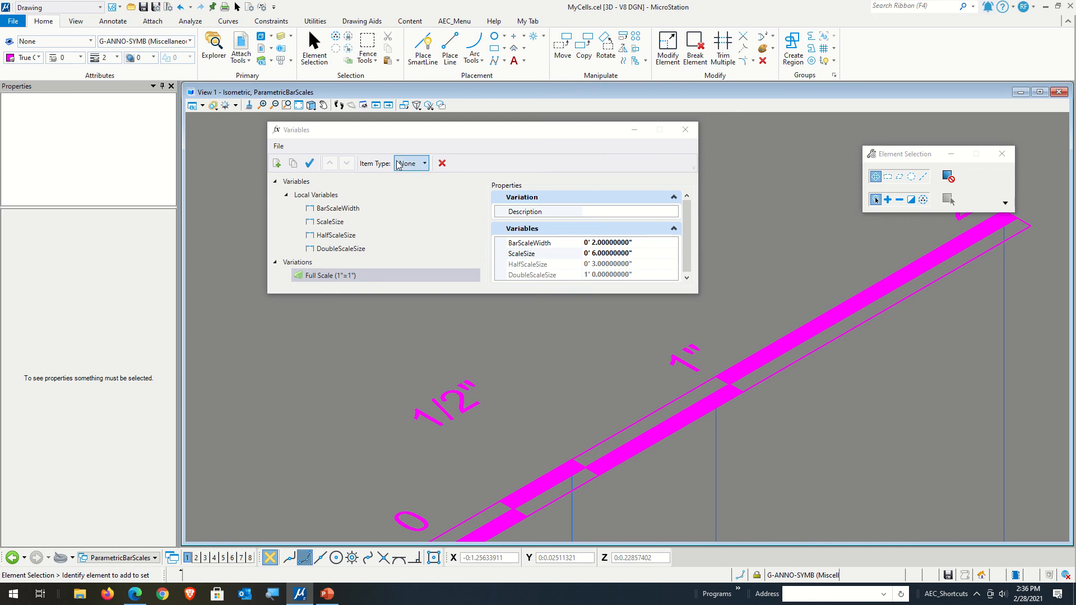
click(310, 163)
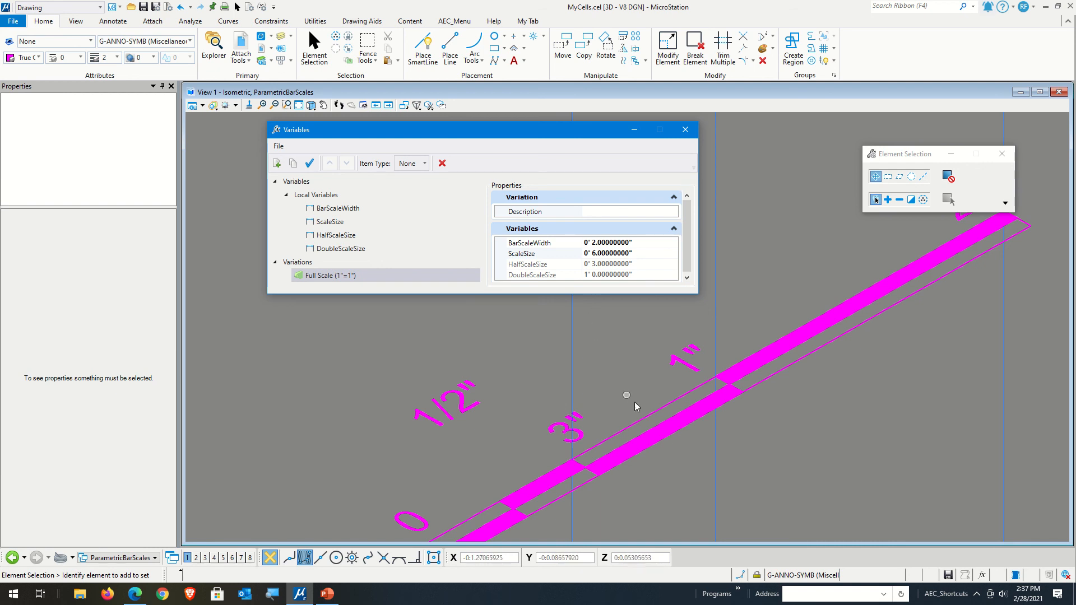
click(449, 422)
key(Delete)
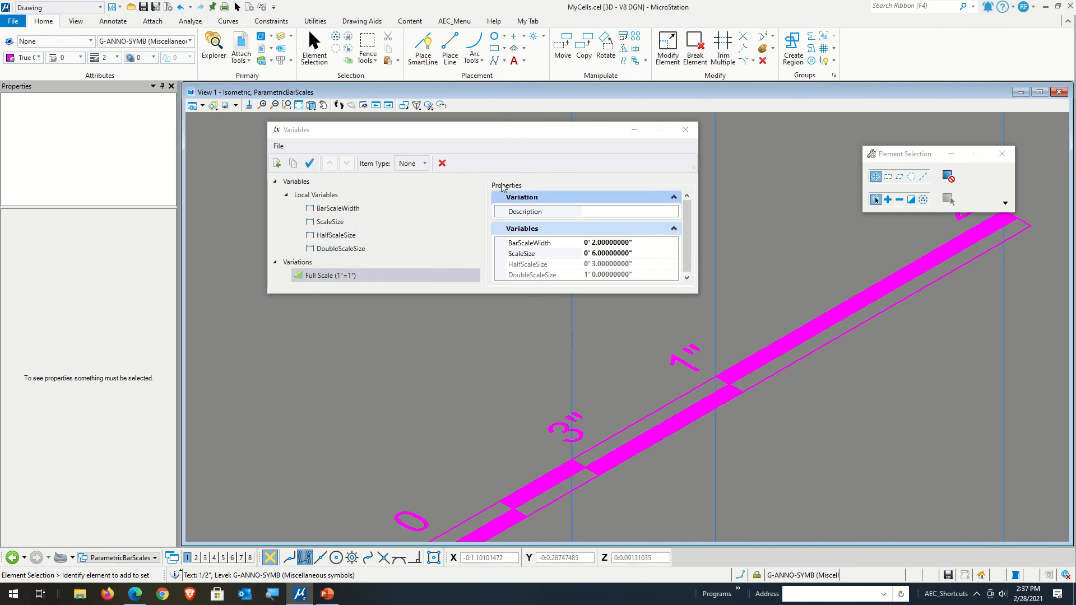
Start a new text containing an Element Properties field that reads the Total Length of the second division's non-plotting line.
click(514, 61)
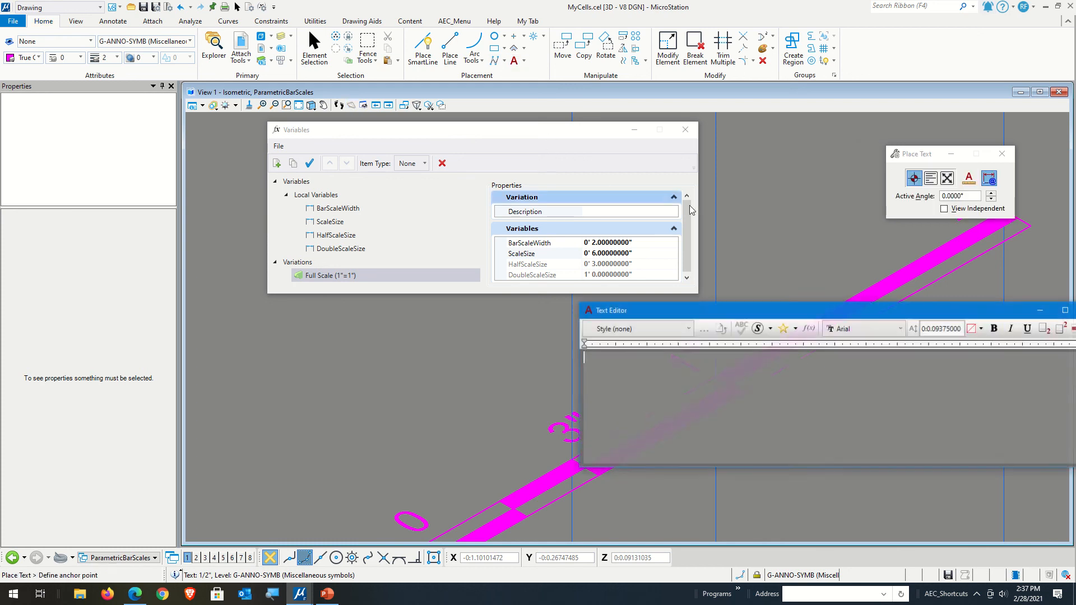
click(809, 329)
click(819, 387)
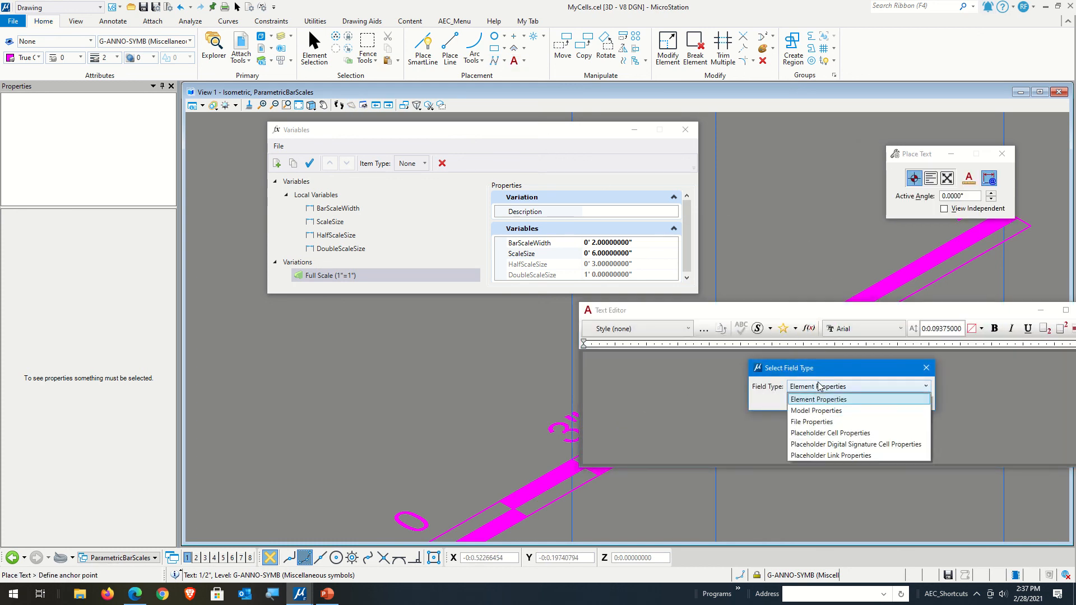
click(819, 387)
click(820, 402)
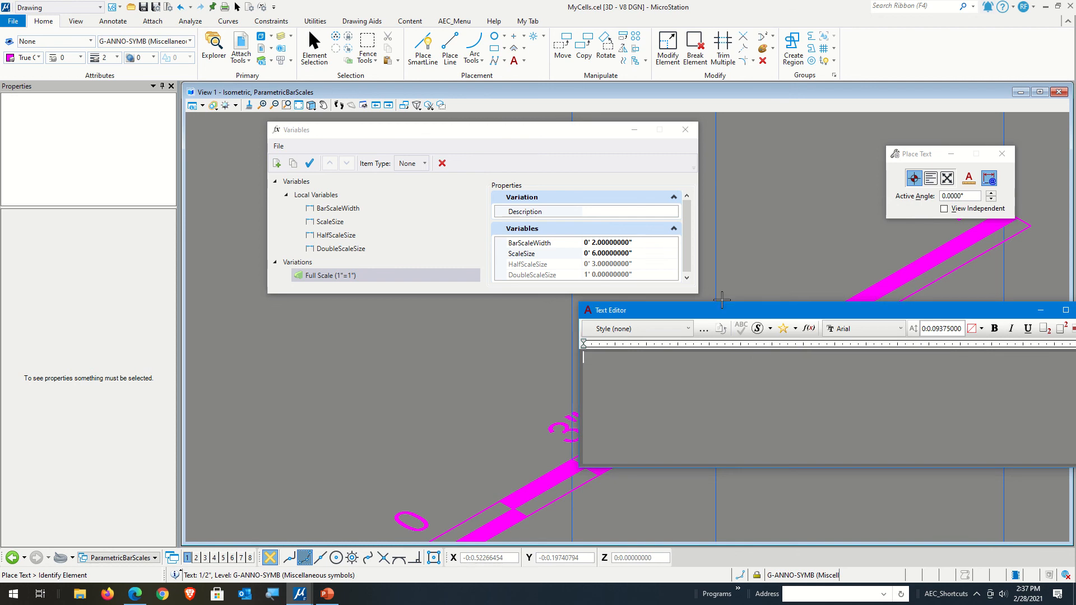
click(742, 299)
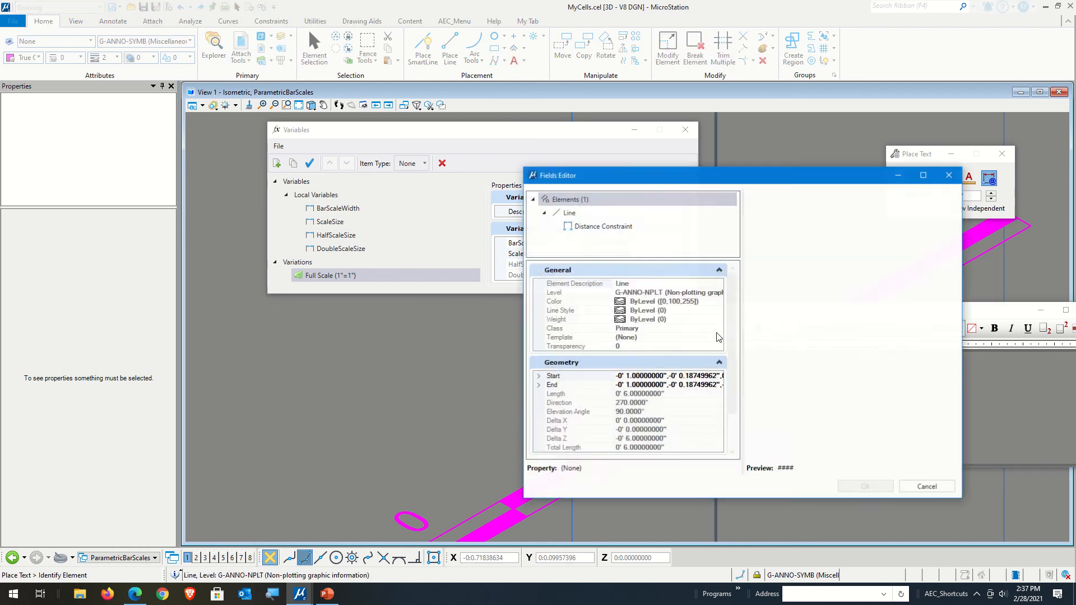
scroll(668, 415, down, 2)
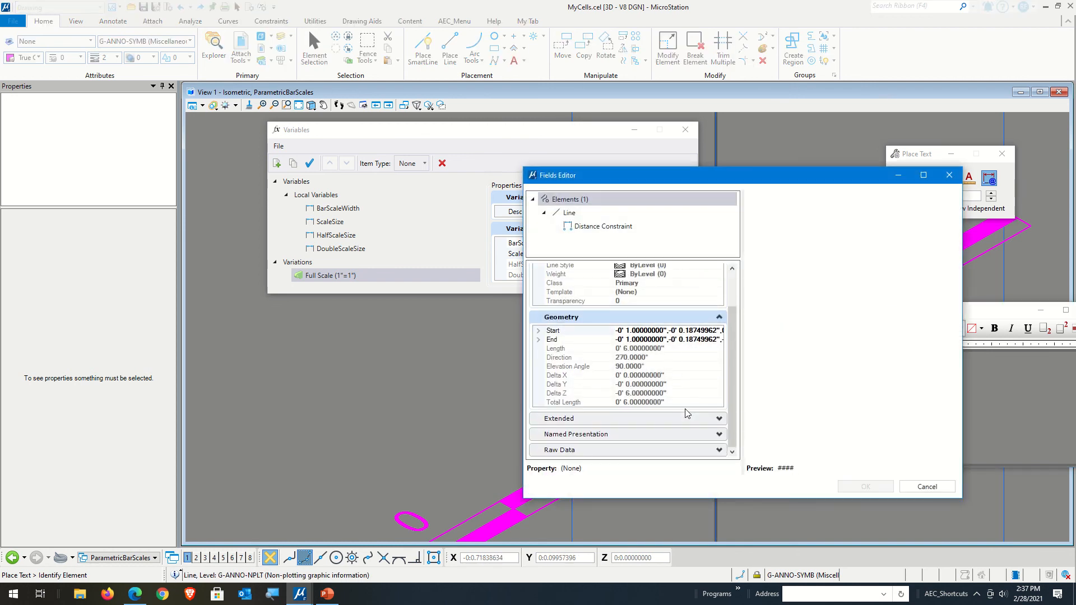
click(570, 404)
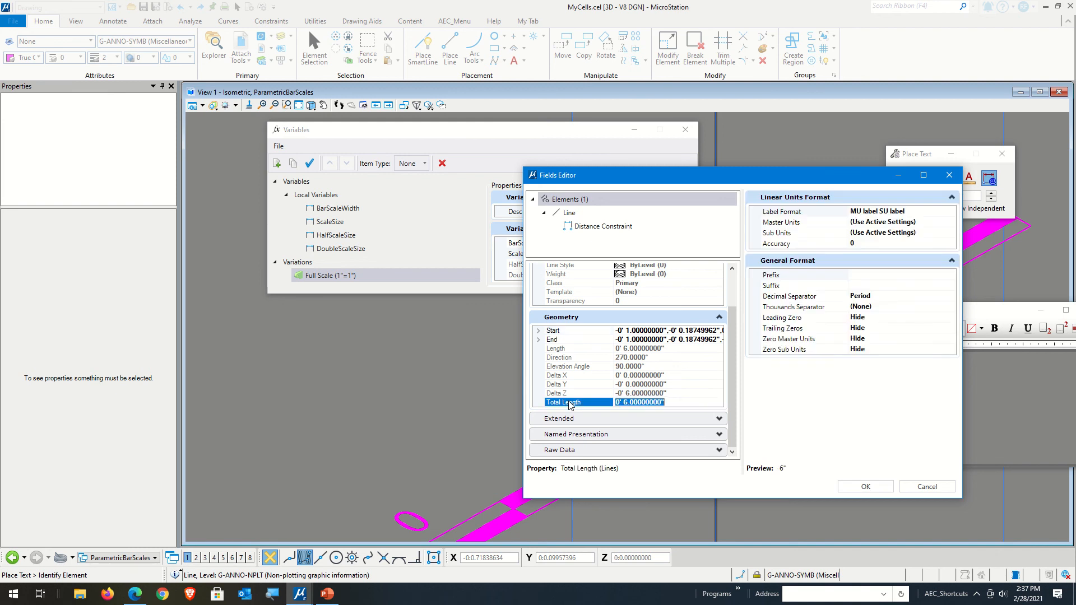
click(847, 484)
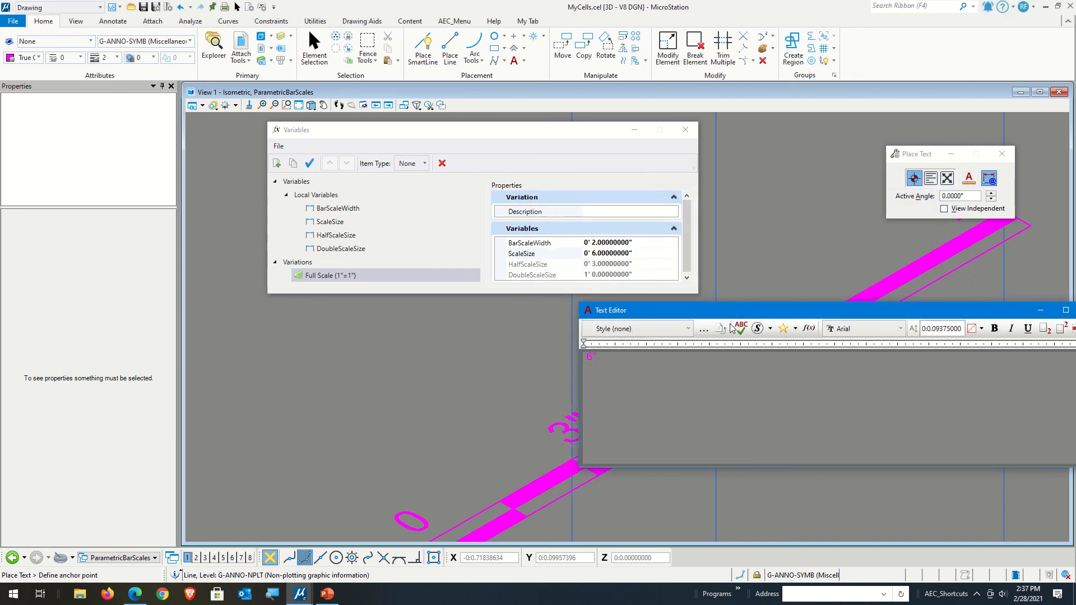
Place the new length field text at the static 1" label's location and delete the static 1" label.
drag(732, 313, 1031, 359)
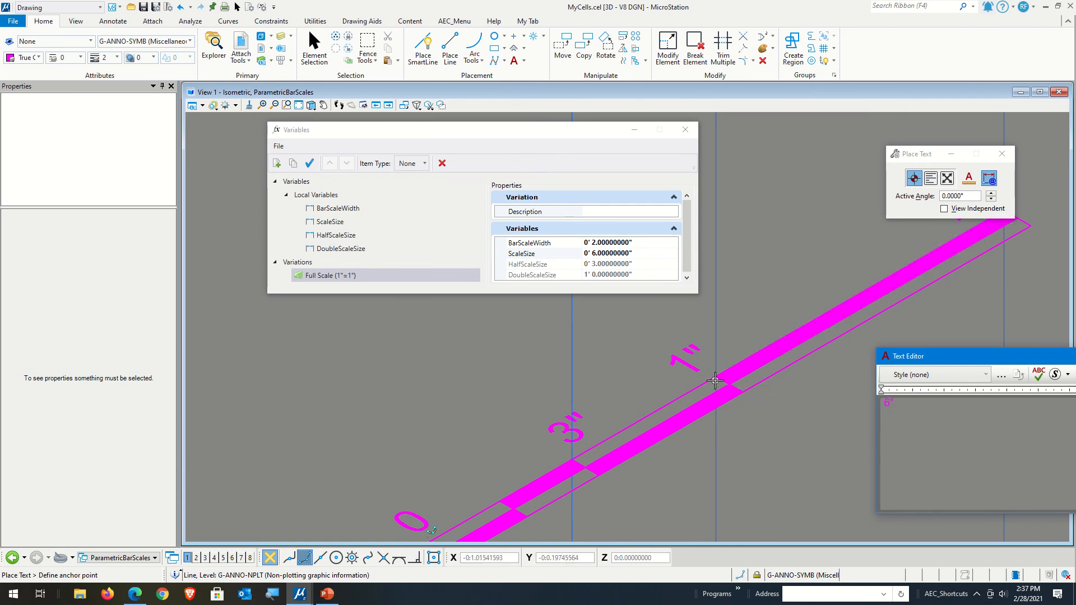
click(689, 359)
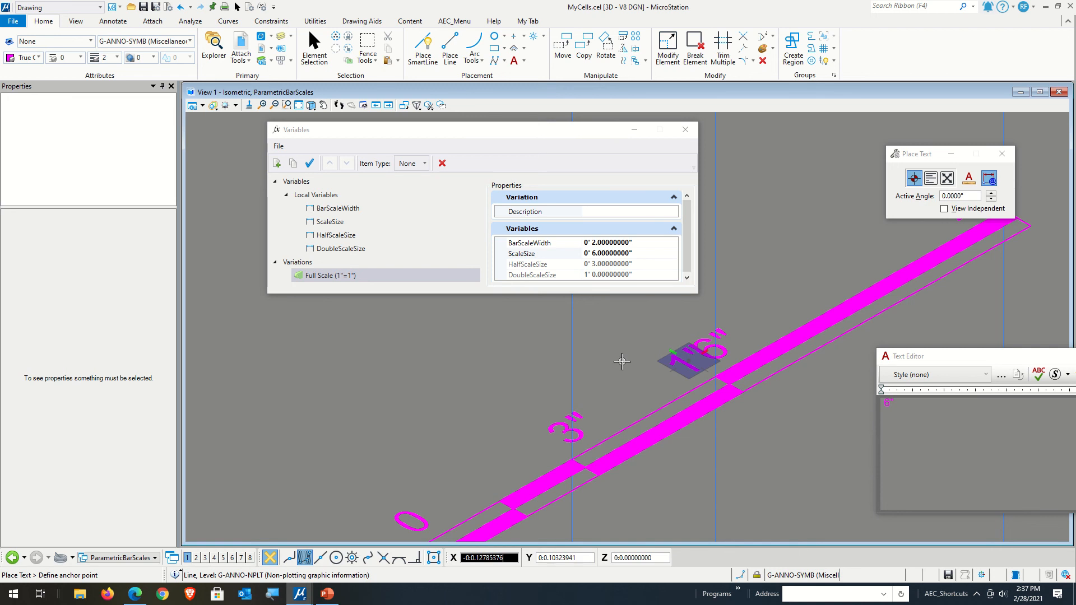
right_click(622, 362)
click(314, 44)
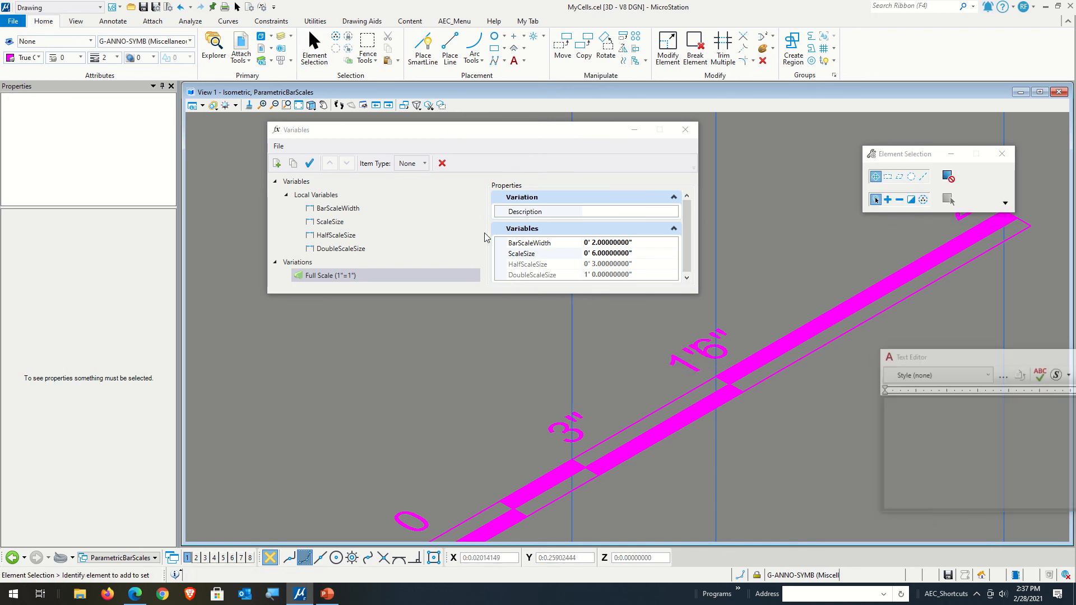
click(683, 362)
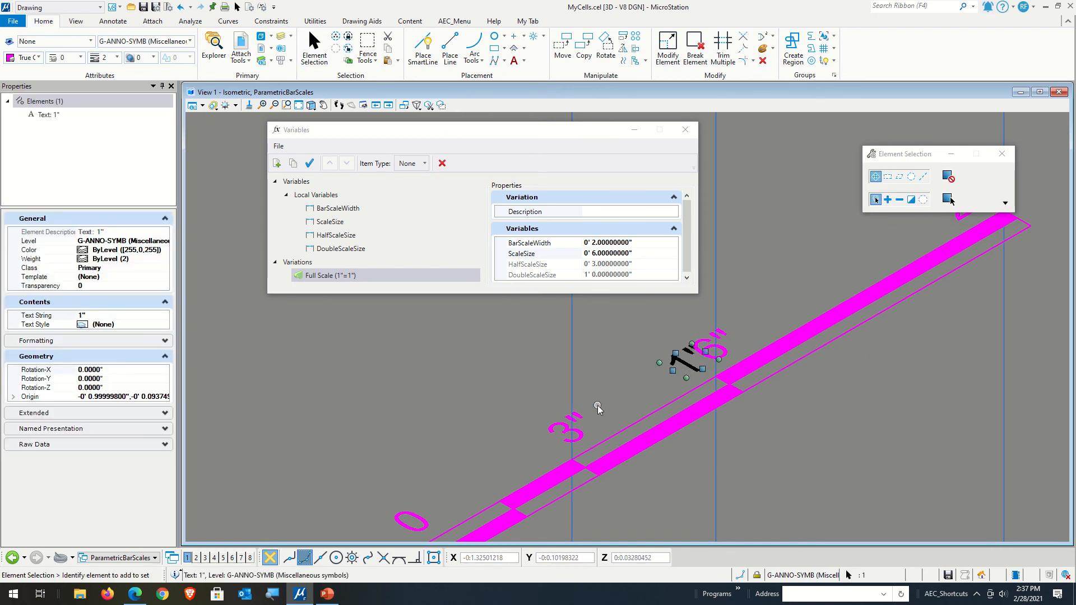
key(Delete)
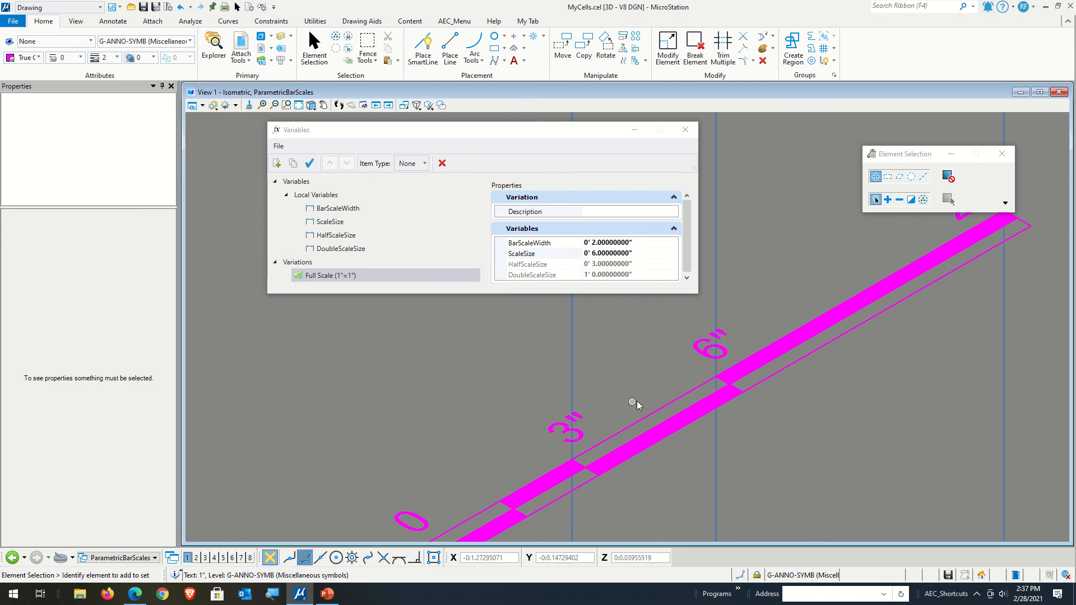
Set the justification of the 6" field label at the second division to Middle Center.
double_click(704, 353)
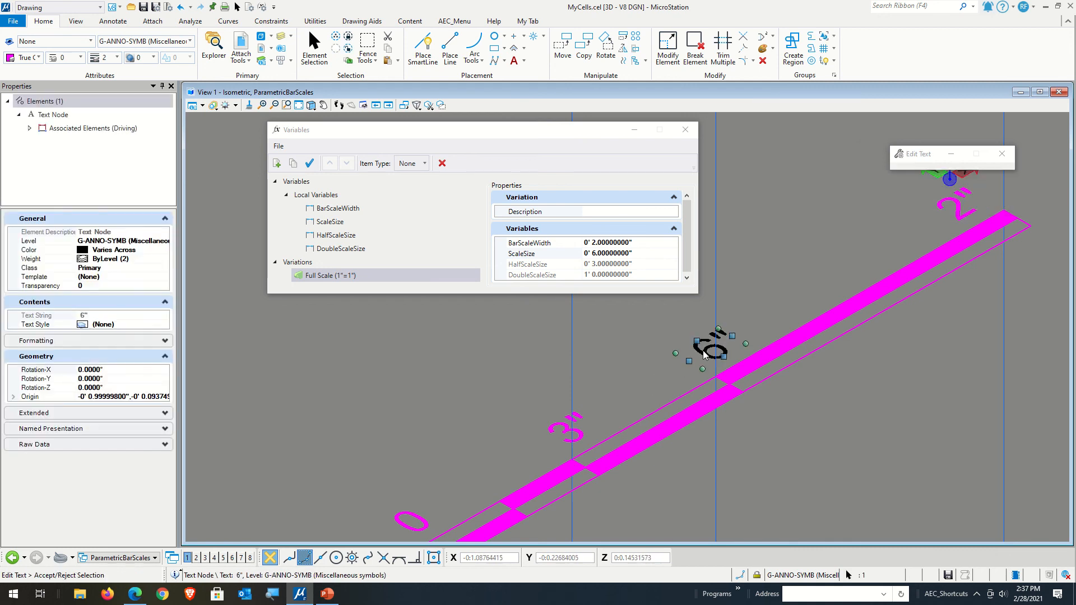
drag(1018, 362, 502, 128)
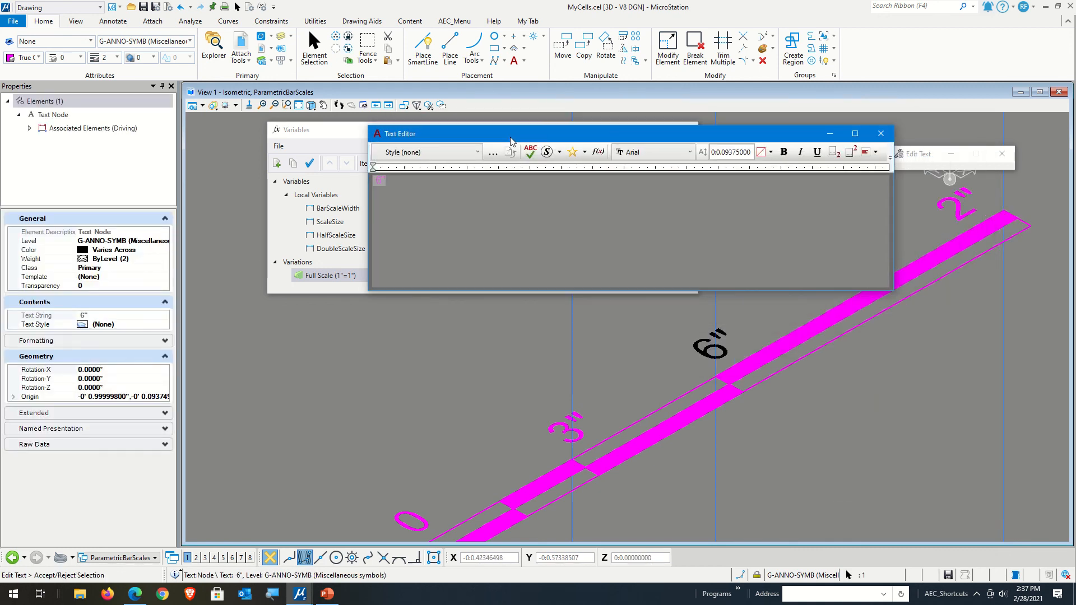
click(875, 152)
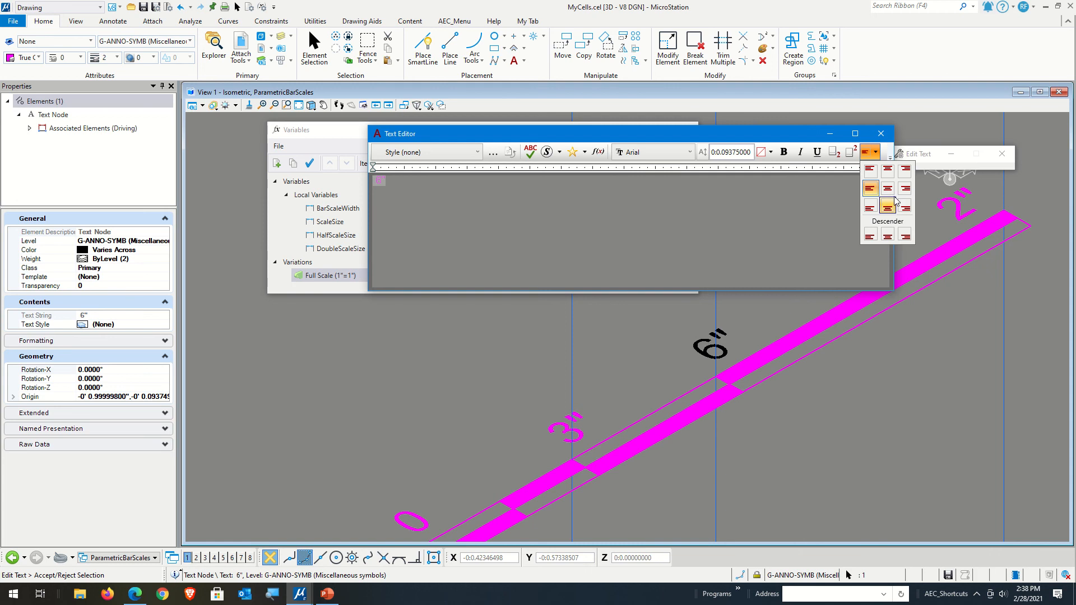
click(868, 233)
click(806, 434)
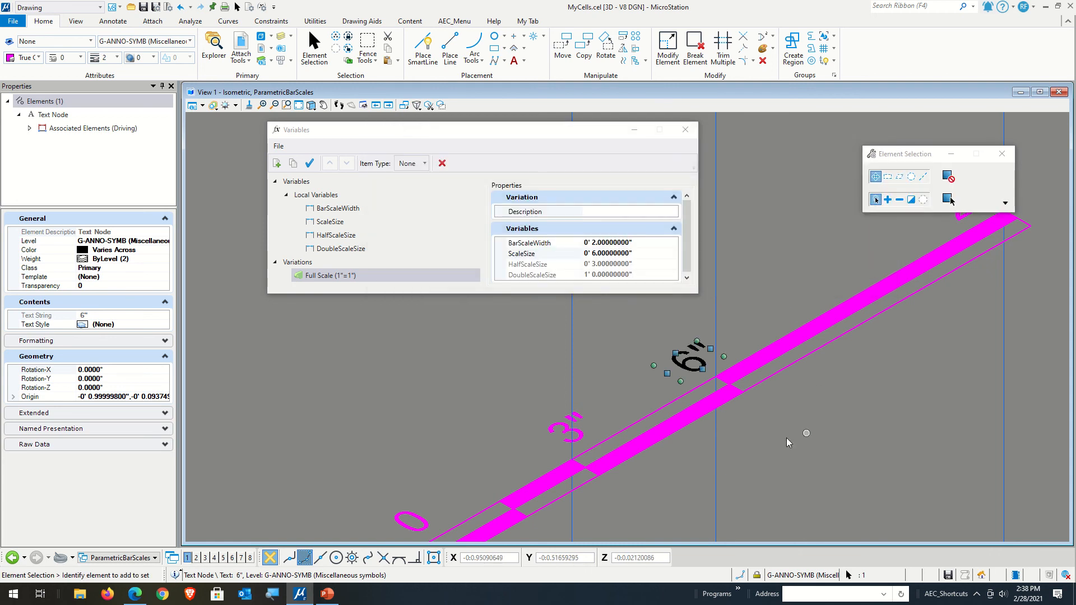
Set the justification of the 3" field label at the first division to Middle Center.
double_click(566, 428)
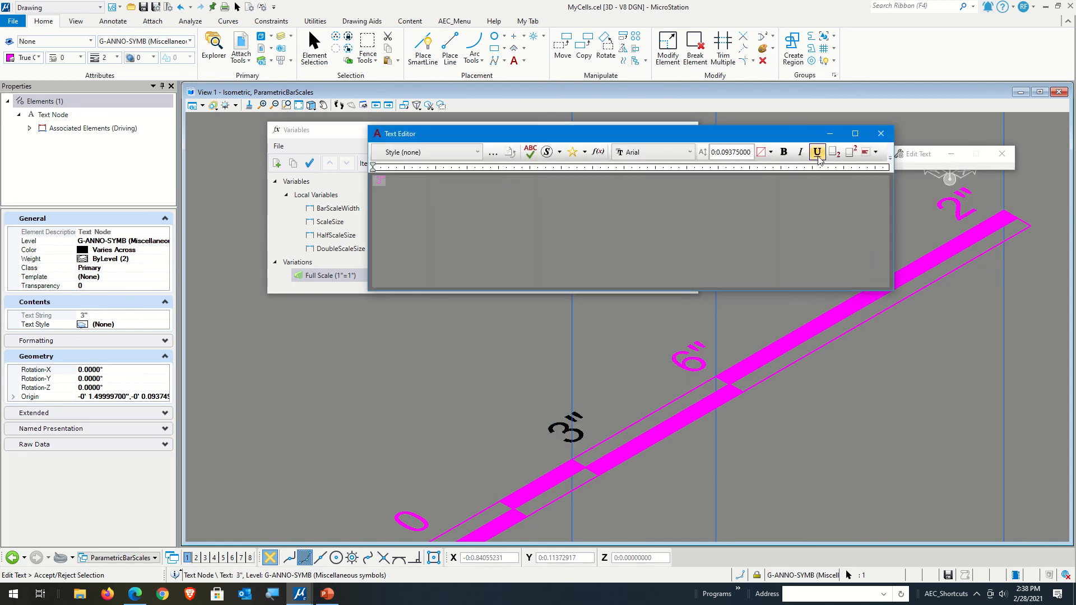
click(875, 152)
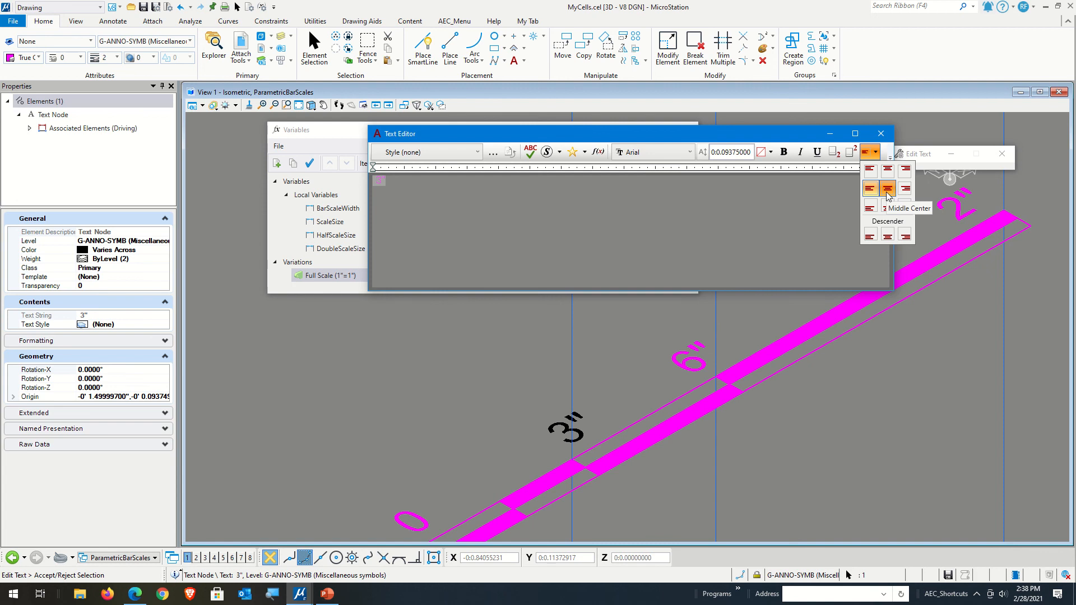
click(888, 188)
click(838, 463)
click(856, 445)
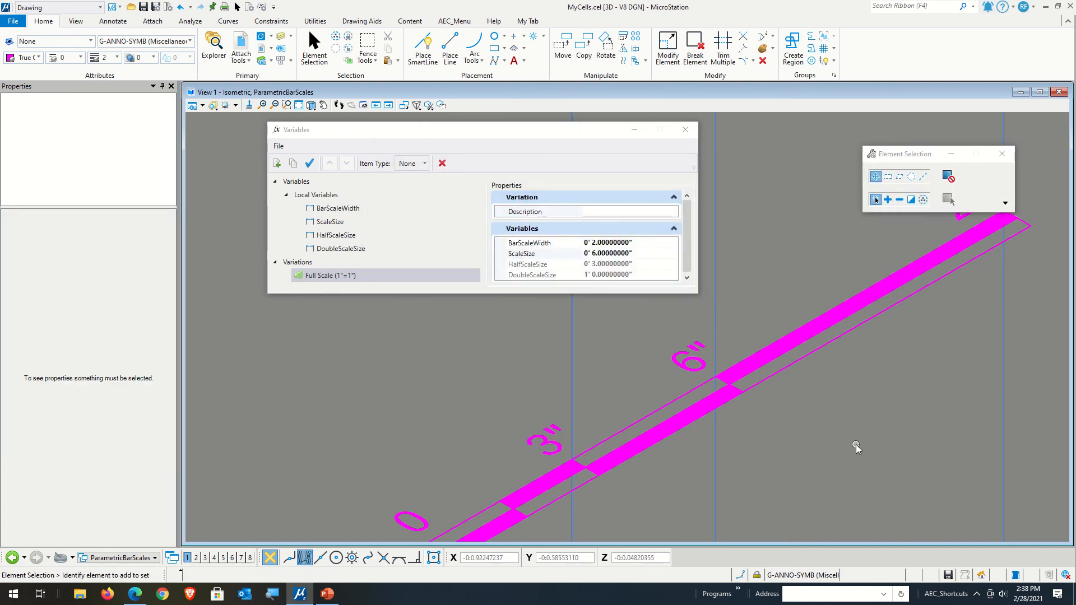
Start a new text containing an Element Properties field that reads the Total Length of the third division's non-plotting line.
scroll(727, 487, down, 3)
scroll(879, 356, up, 4)
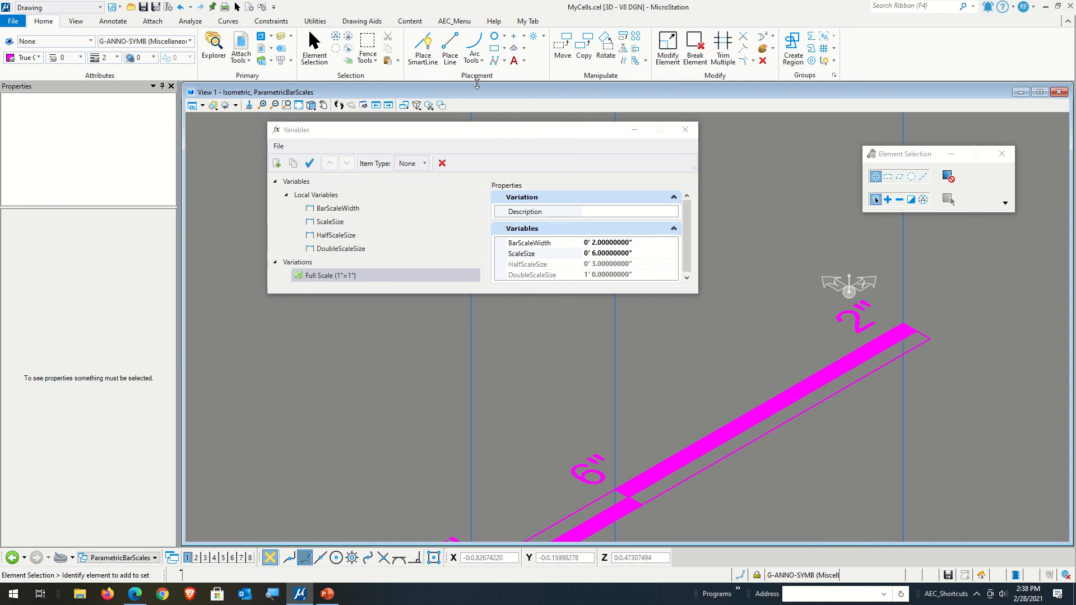
click(515, 58)
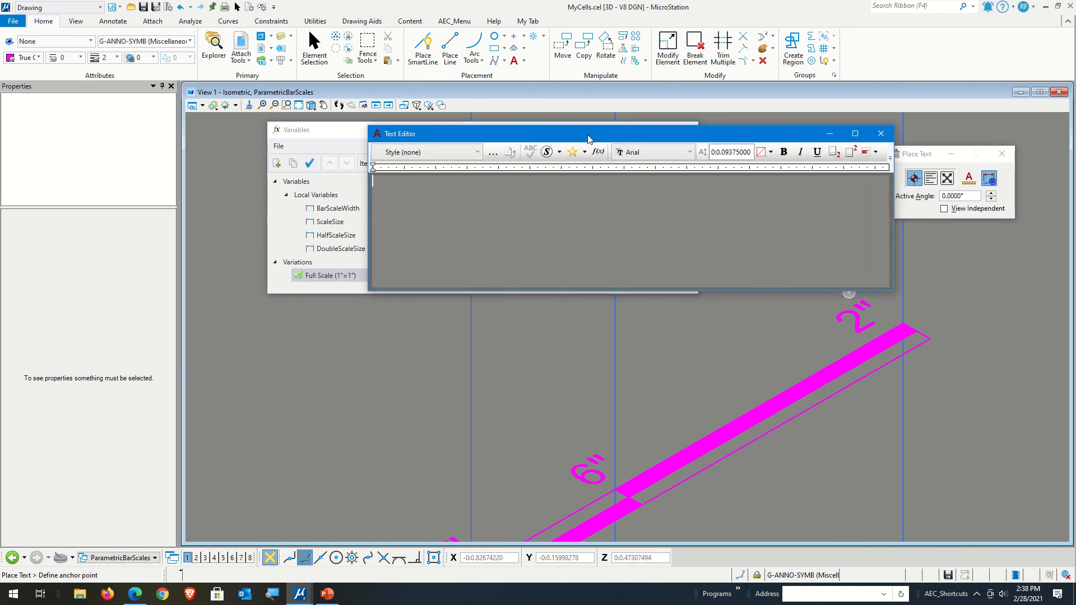
drag(588, 138, 412, 127)
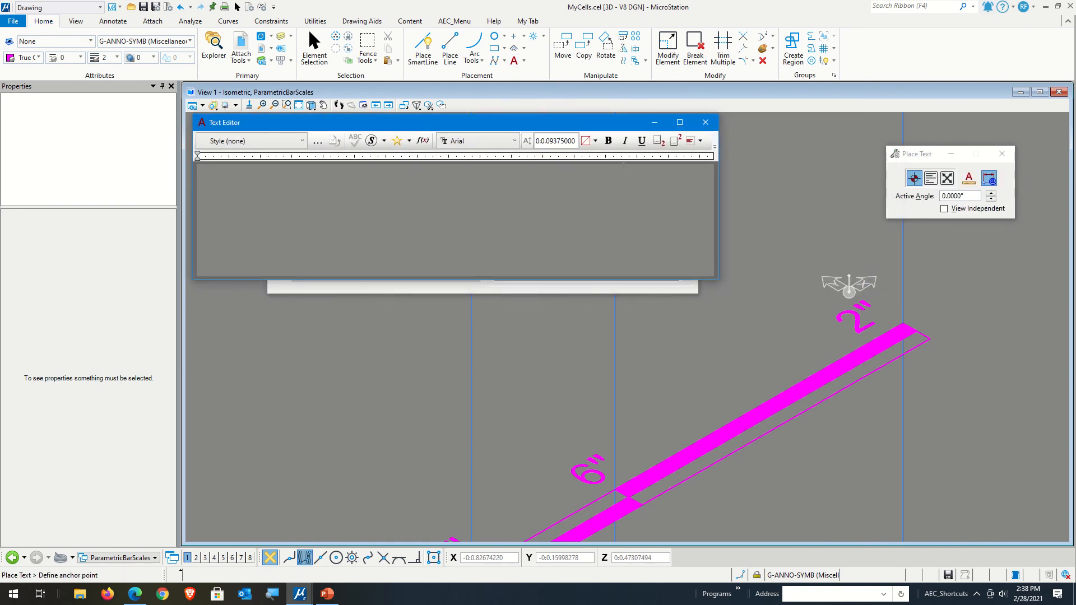
click(422, 142)
click(434, 214)
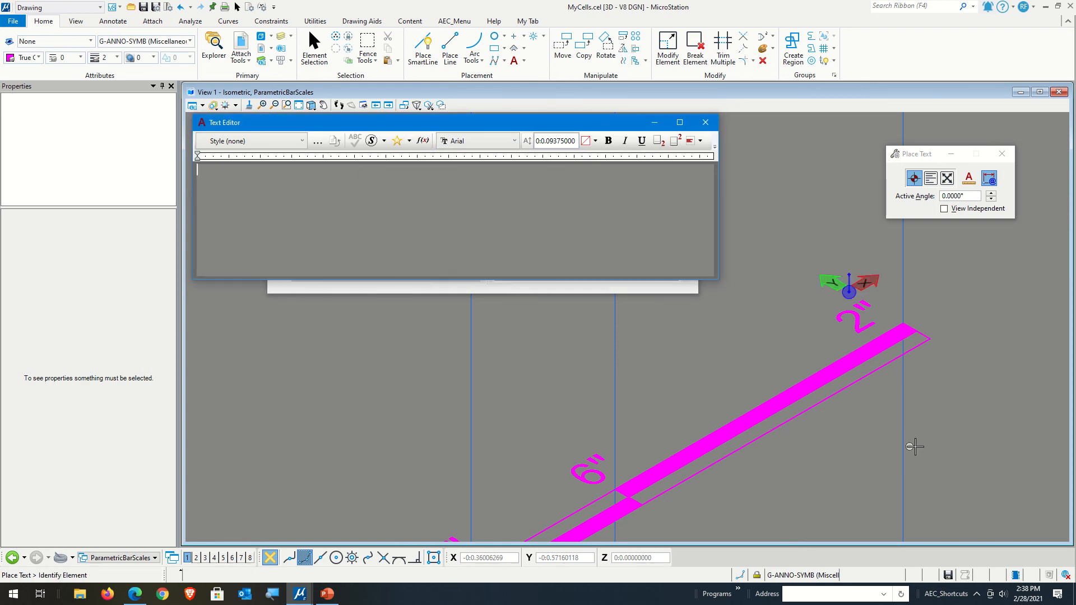
click(872, 430)
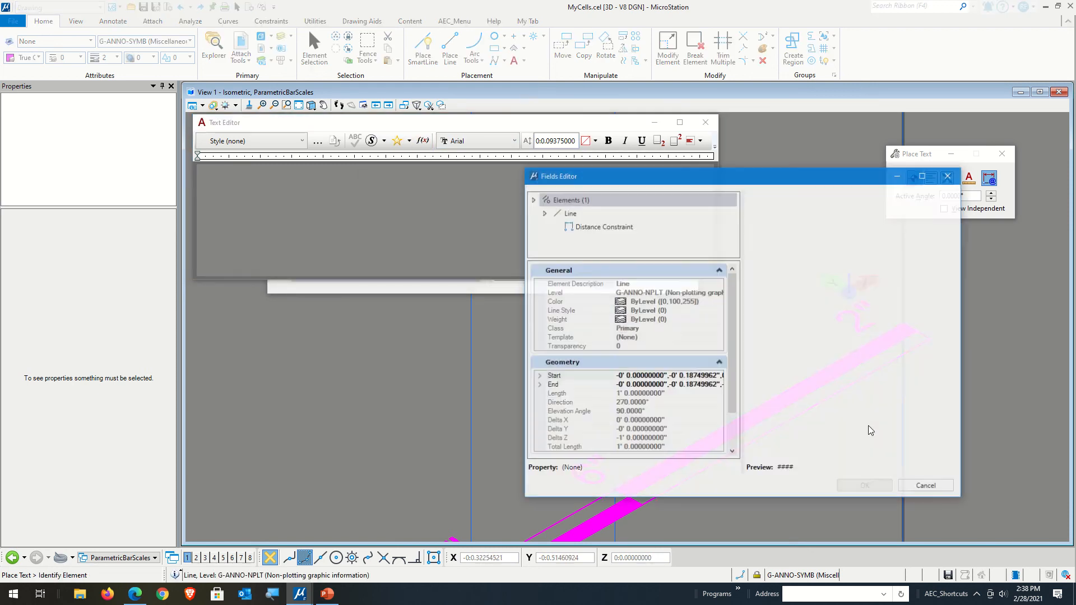
scroll(645, 426, down, 5)
click(636, 403)
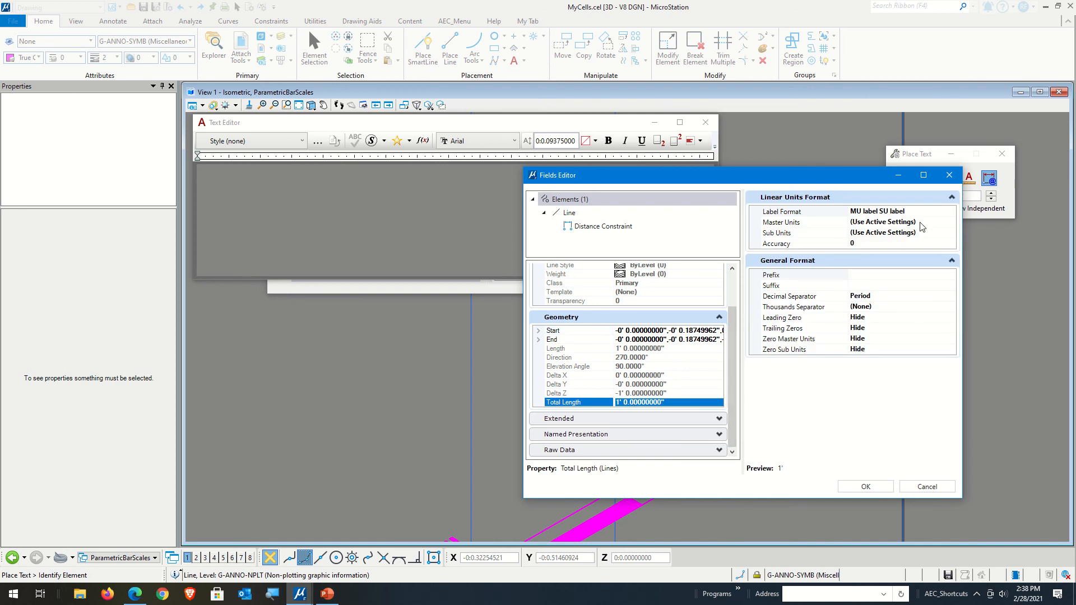
click(857, 487)
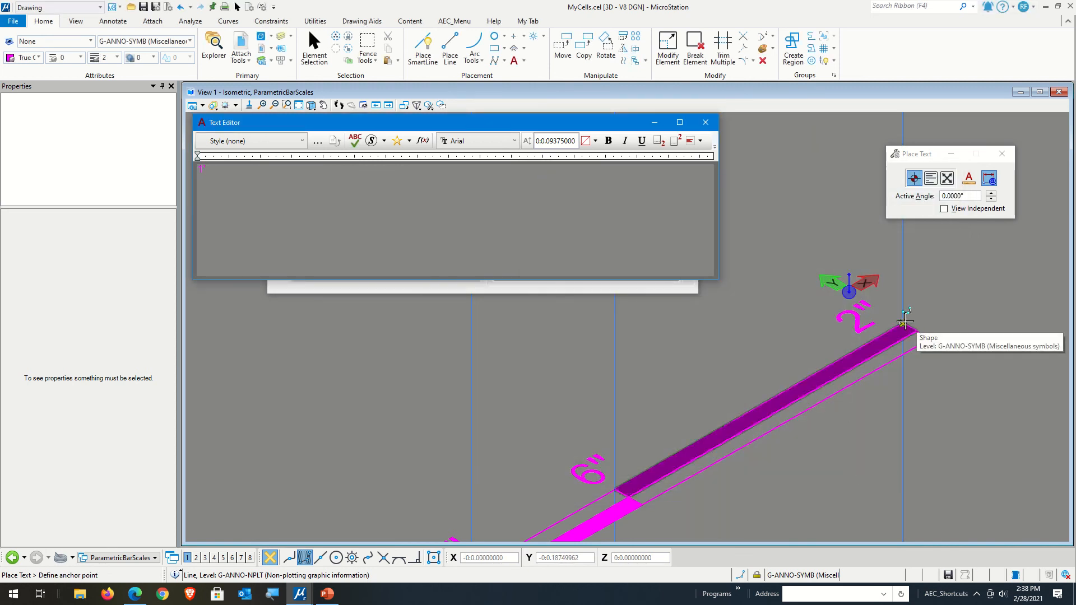
Place the new length field text with right-center justification at the static 2" label's location and delete the static 2" label.
middle_click(905, 323)
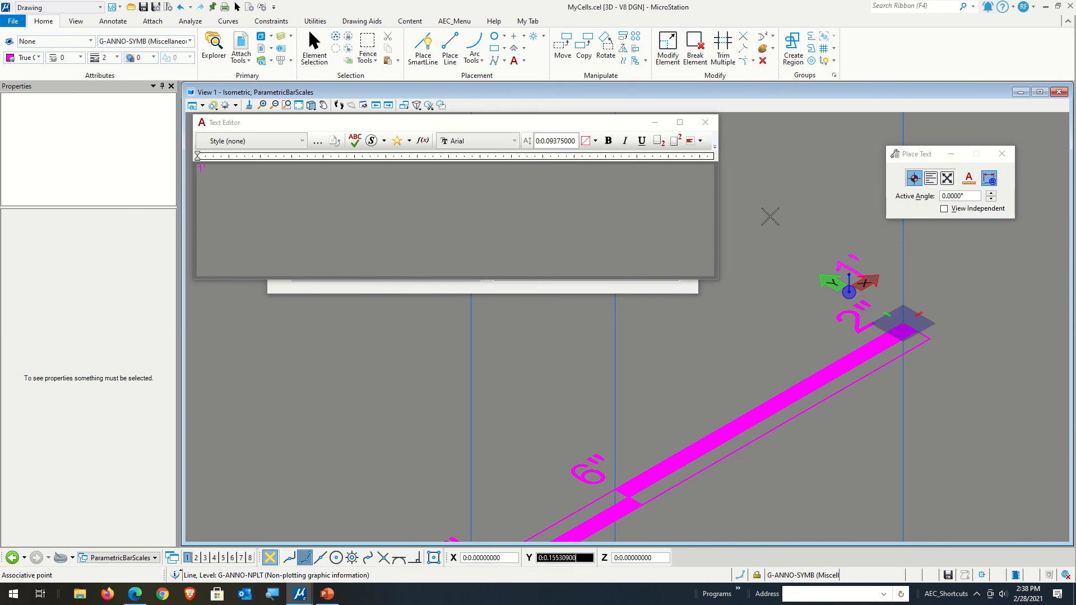
click(701, 145)
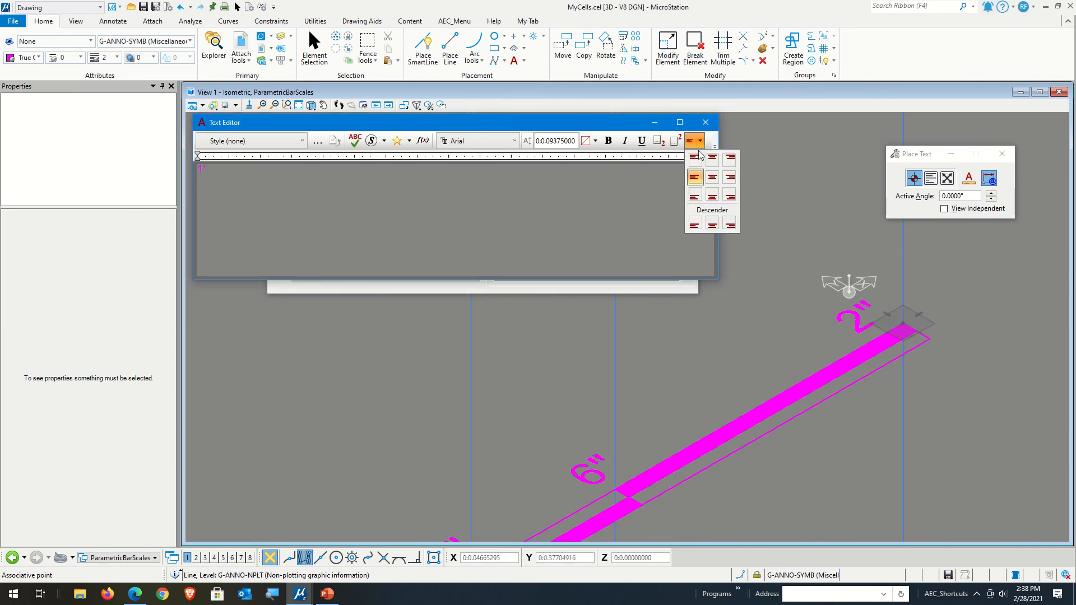
click(727, 175)
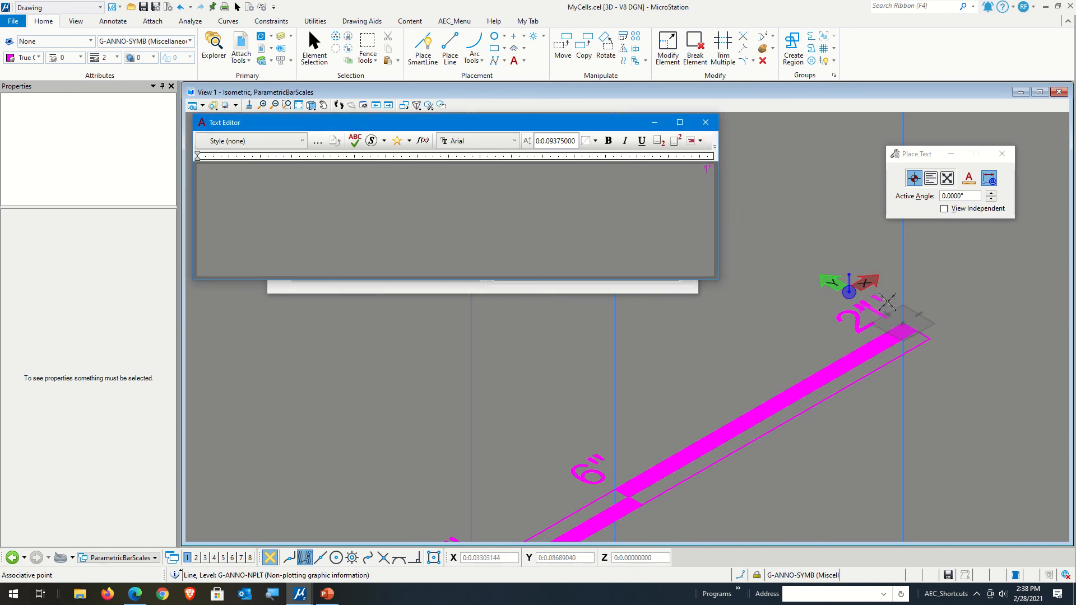
click(866, 304)
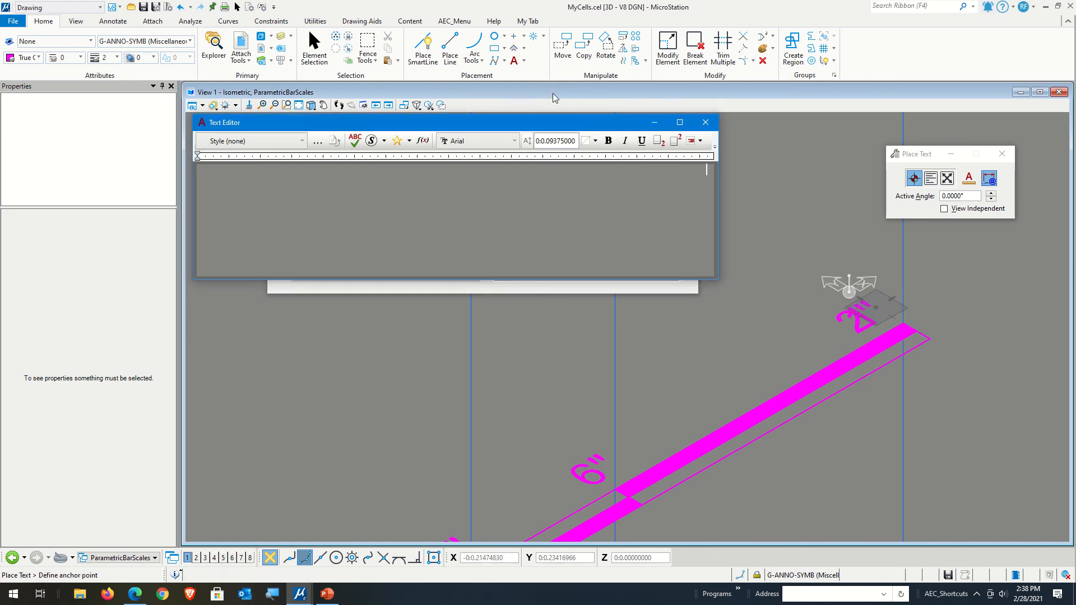
click(237, 7)
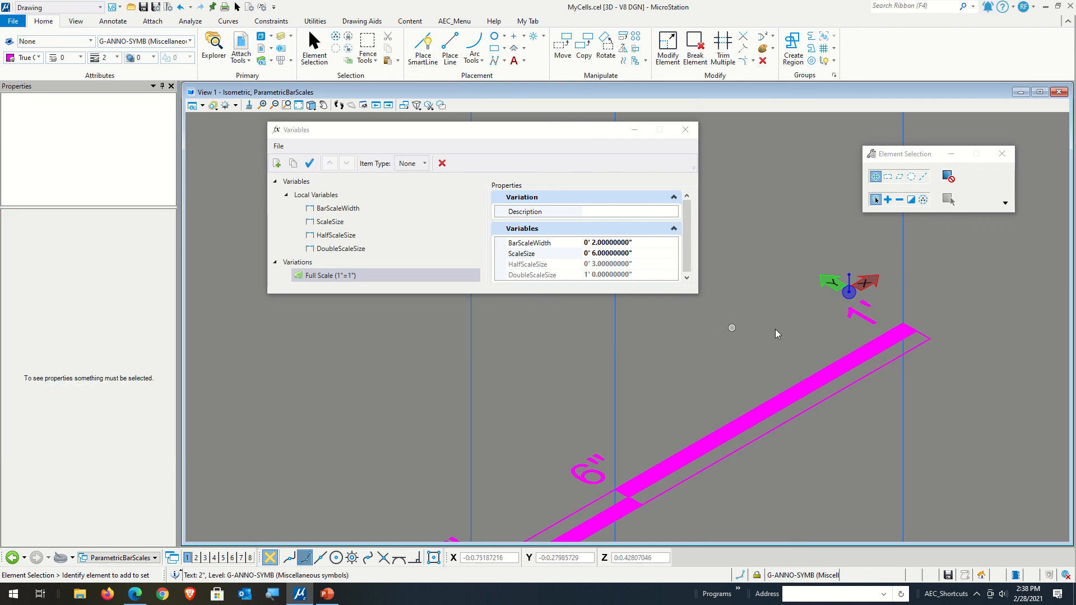
Set ScaleSize of the Full Scale (1"=1") variation to 1" and apply that variation to the bar scale.
scroll(776, 335, down, 2)
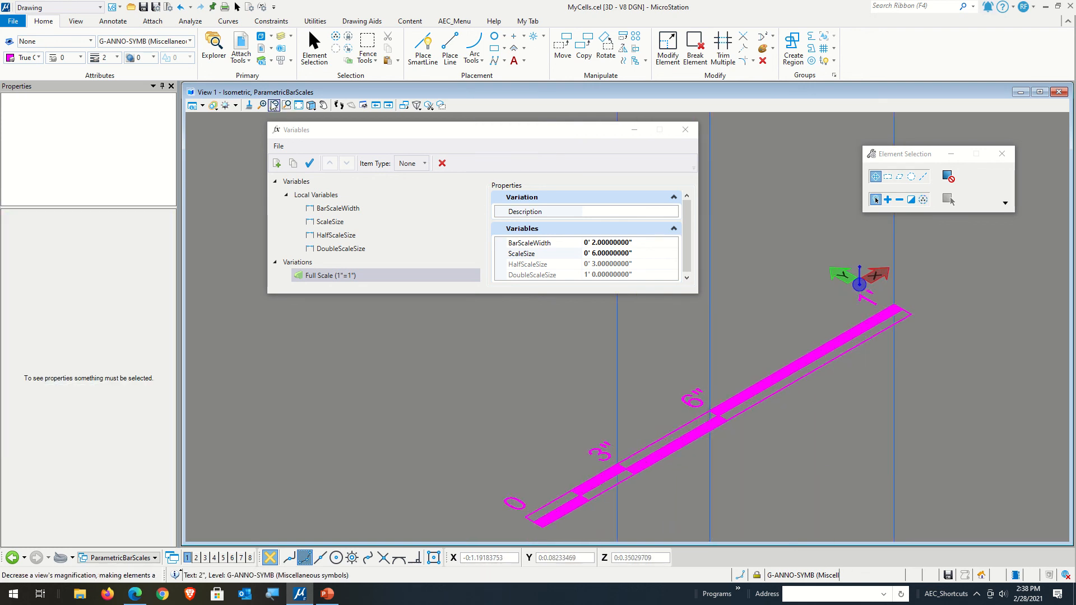
click(311, 106)
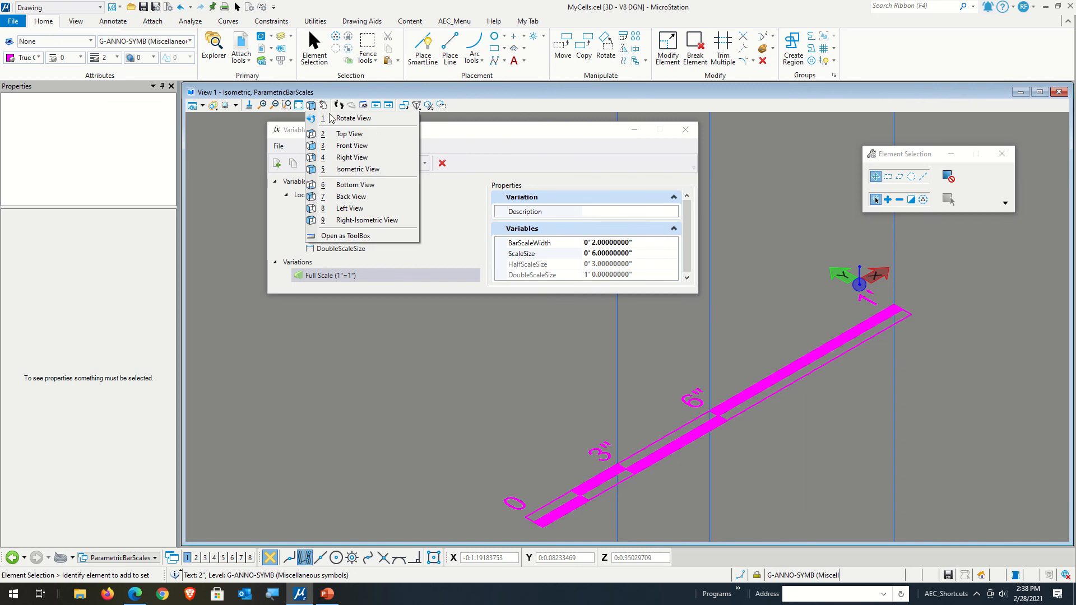
click(365, 133)
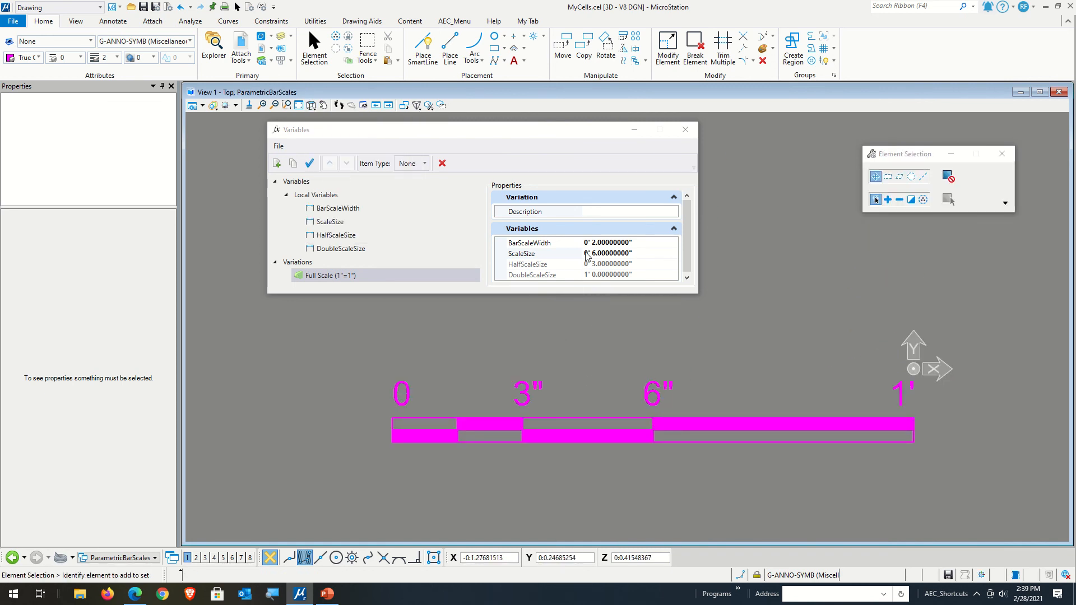
click(605, 243)
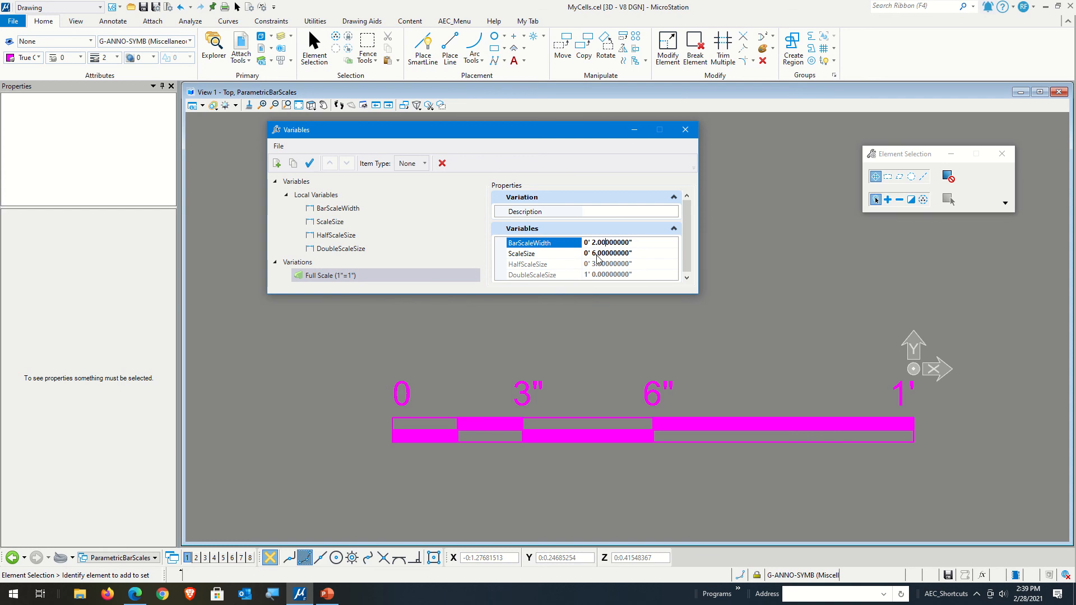
click(596, 254)
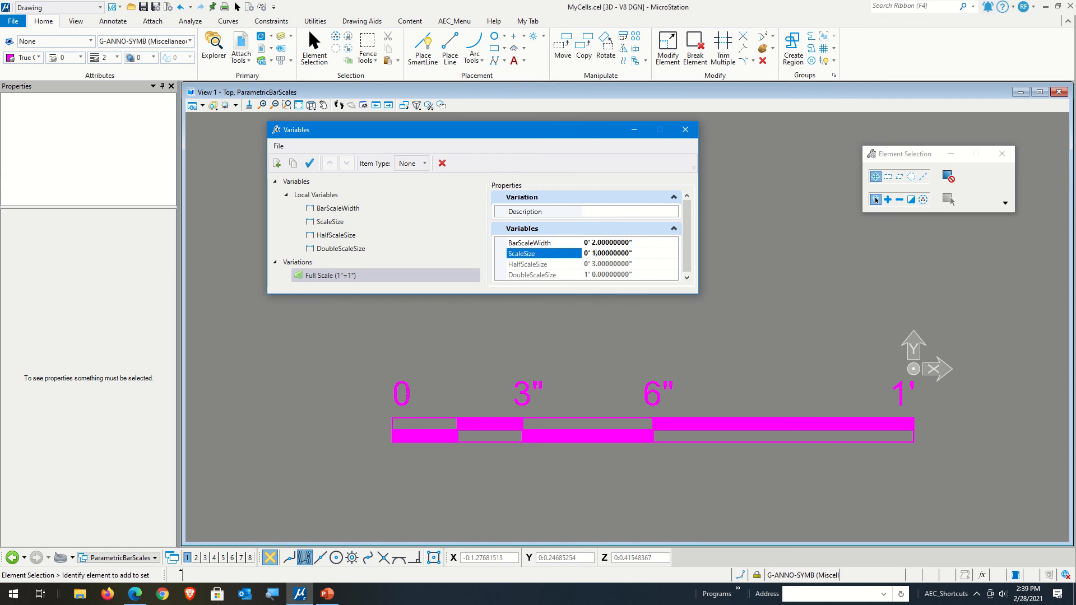
click(723, 300)
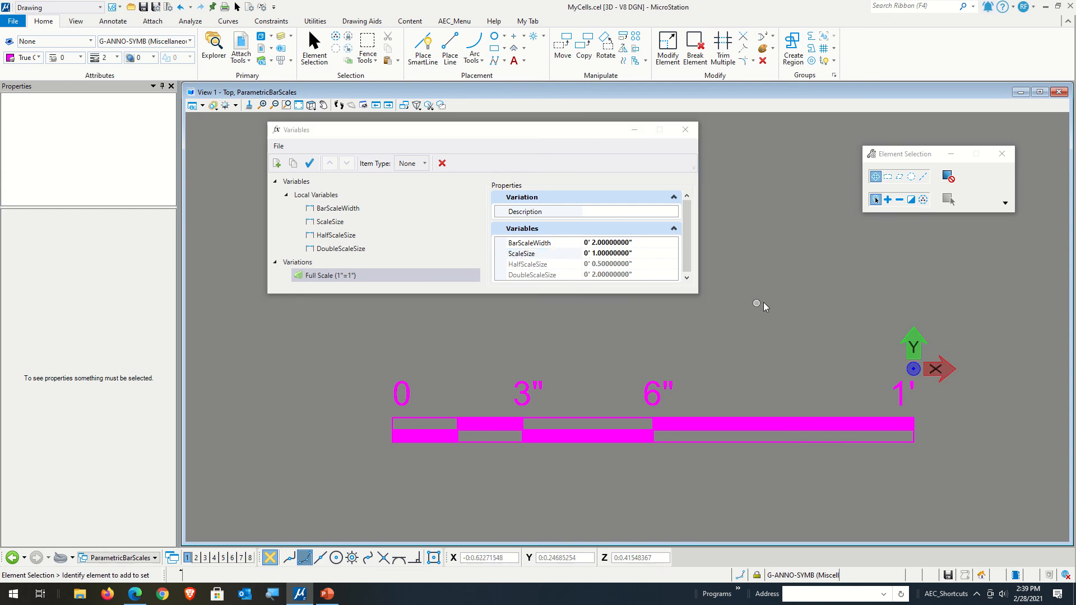
click(309, 163)
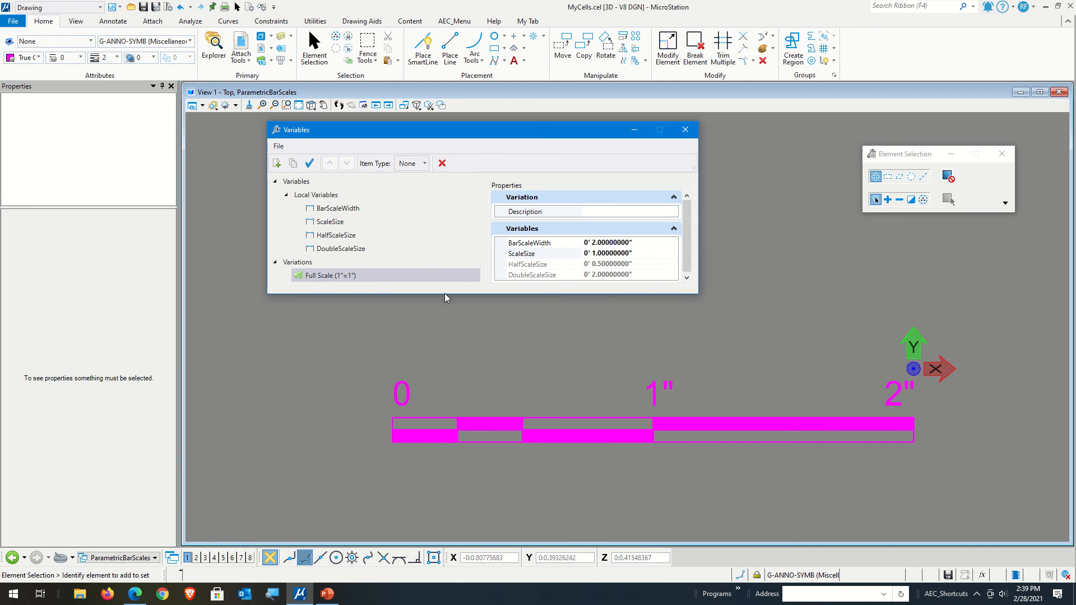
Create a new variation named 6"=1'-0" in the enlarged Variables dialog.
drag(445, 293, 434, 379)
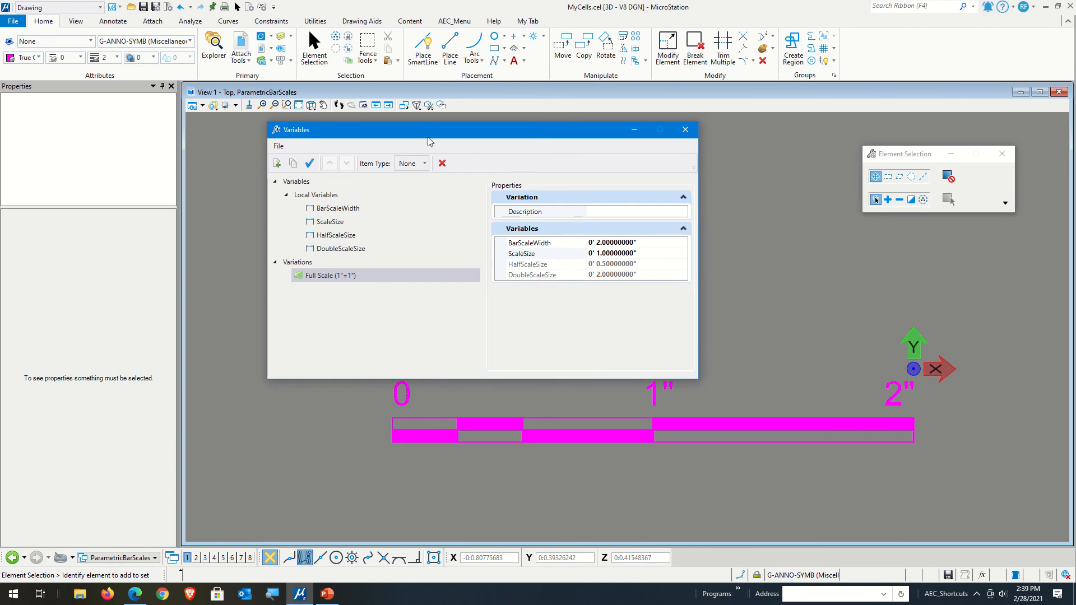
drag(429, 130, 420, 51)
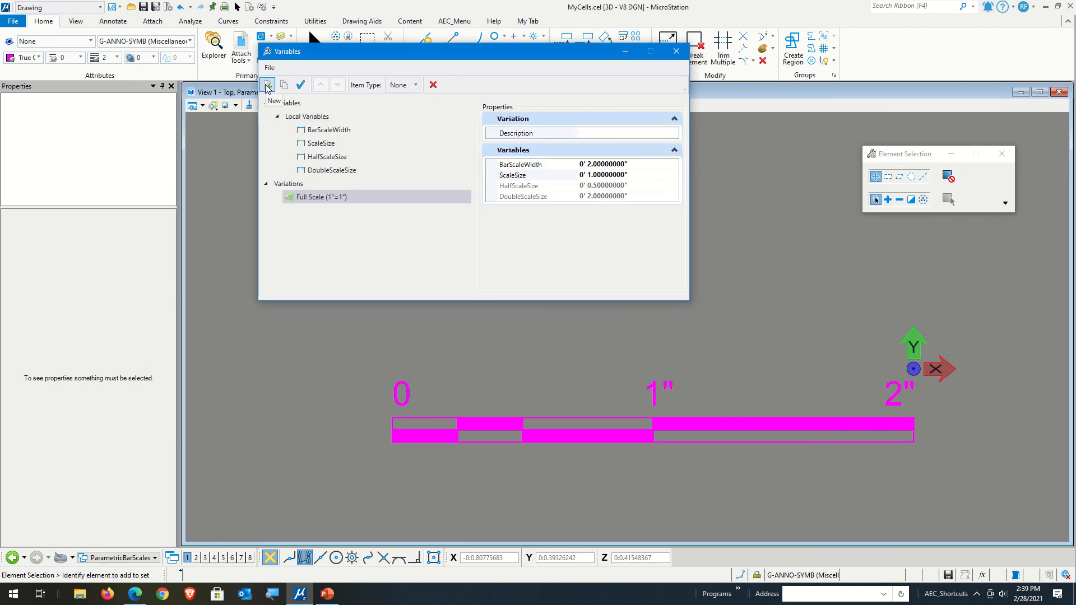
click(288, 184)
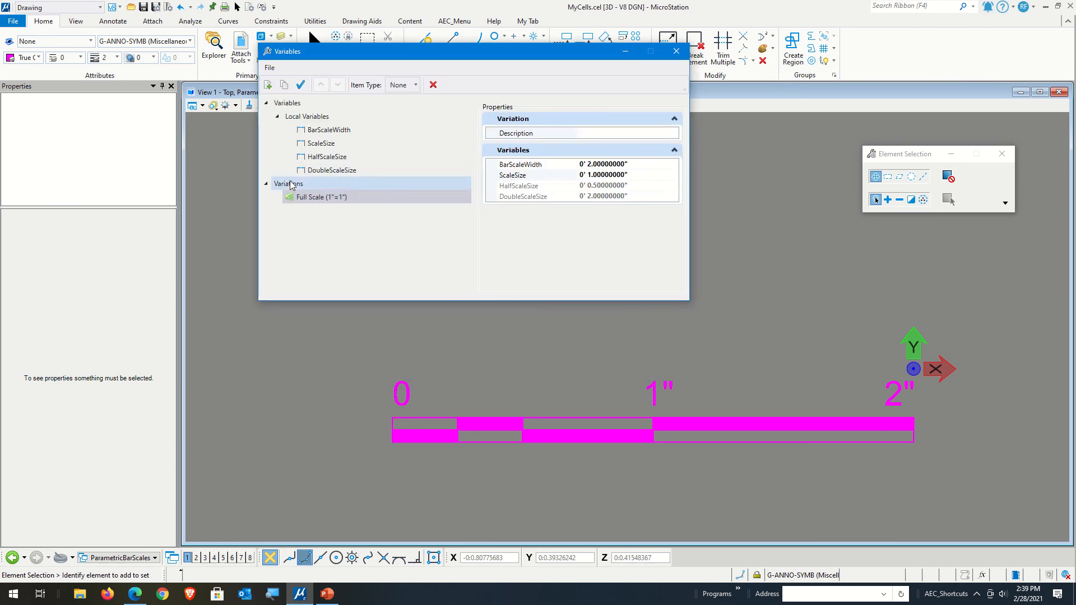
click(267, 85)
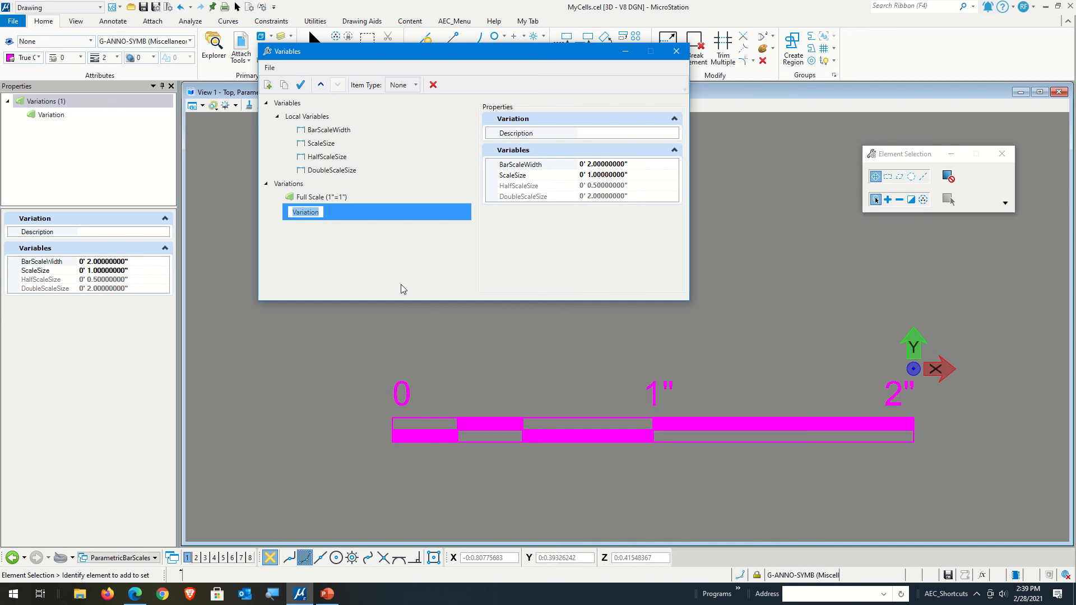
text(6"=1)
click(293, 211)
key(End)
click(341, 349)
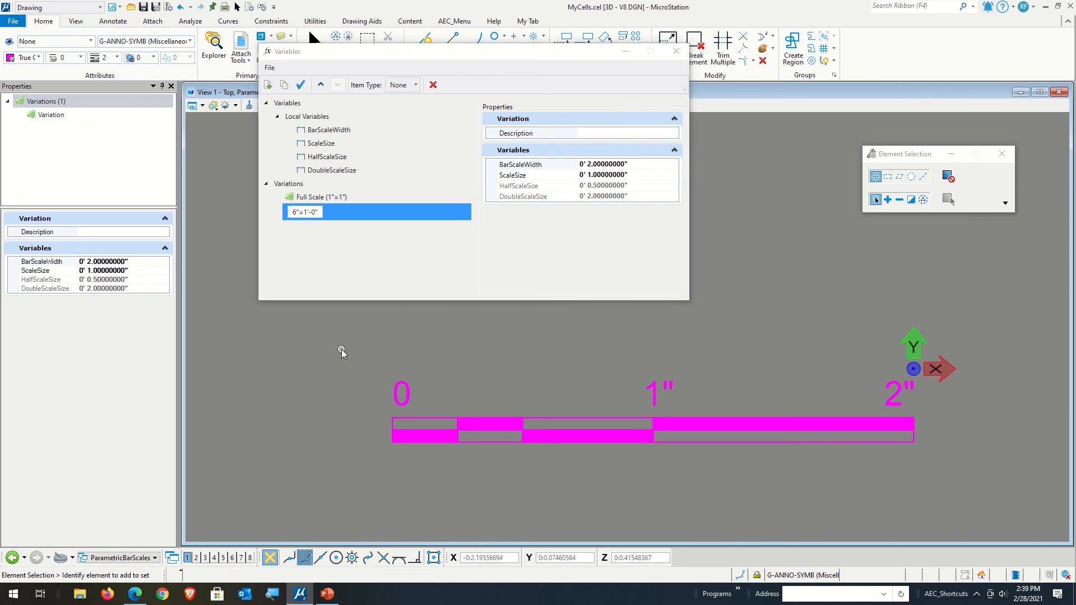
click(610, 166)
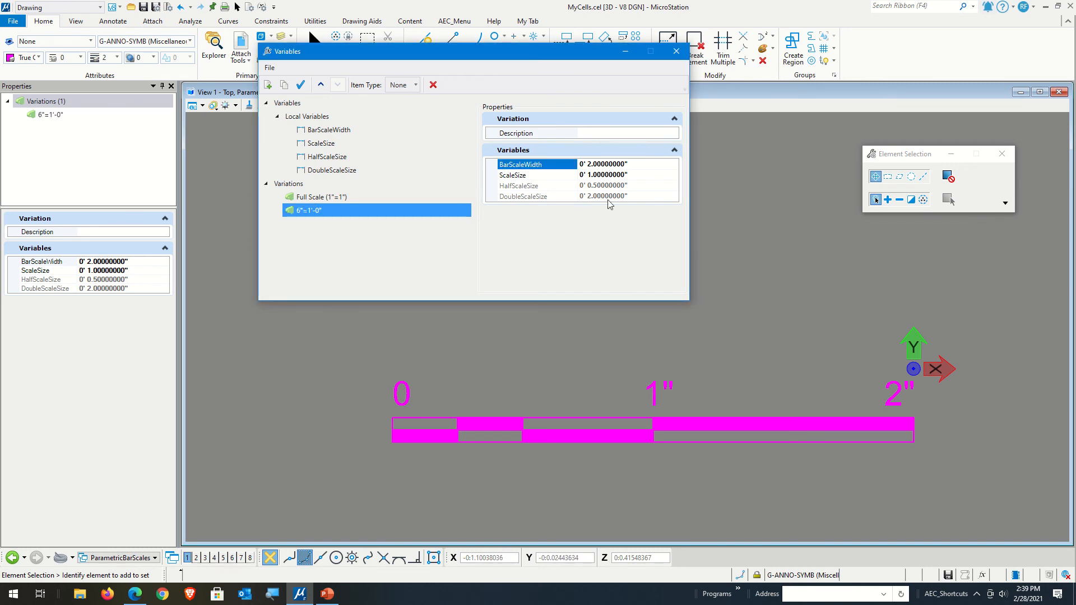
Preview the library cell 014200-055 (Scale - A2 - 6" = 1') beside the bar scale to examine its division lengths, without placing it.
drag(475, 54, 453, 113)
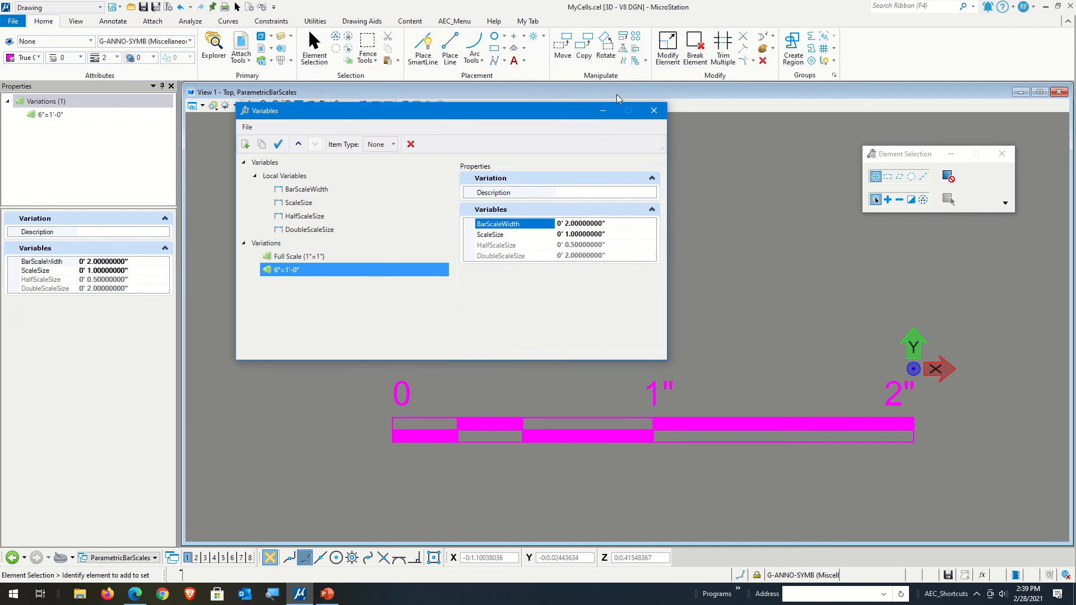
click(514, 49)
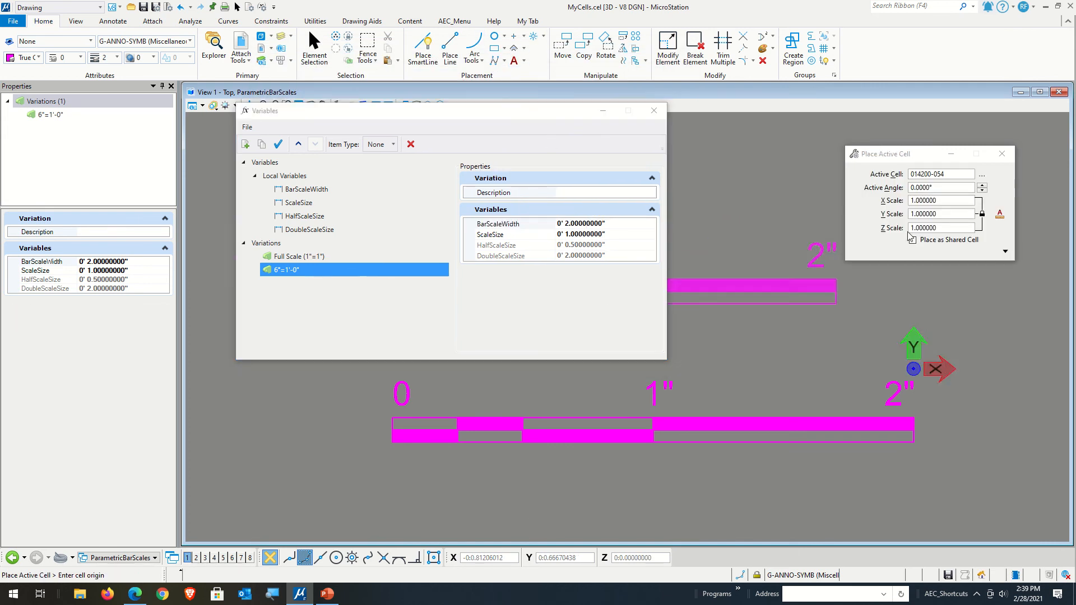
click(982, 174)
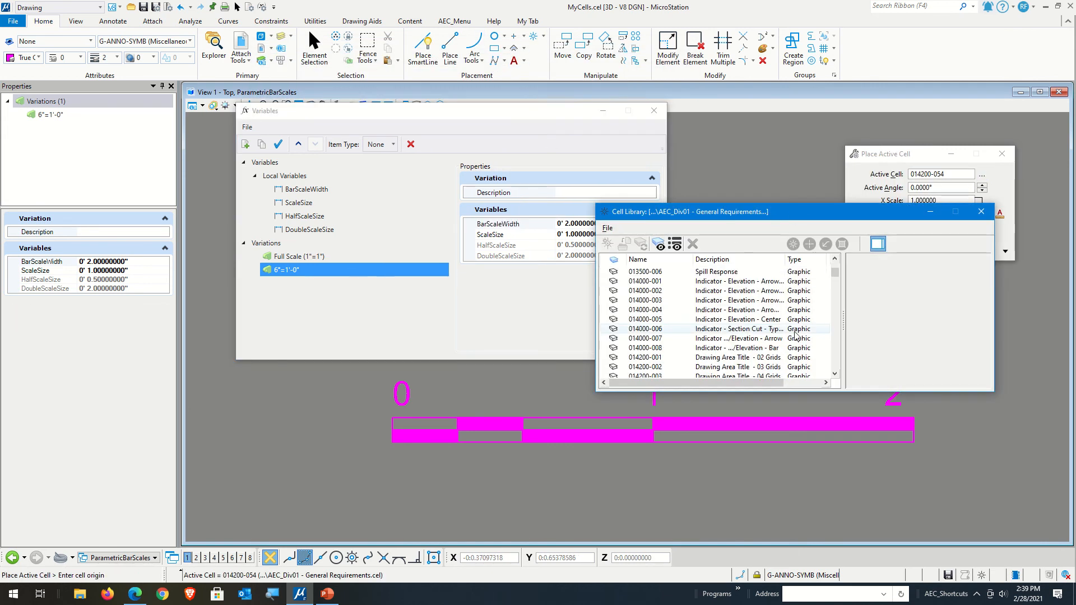
scroll(795, 334, down, 7)
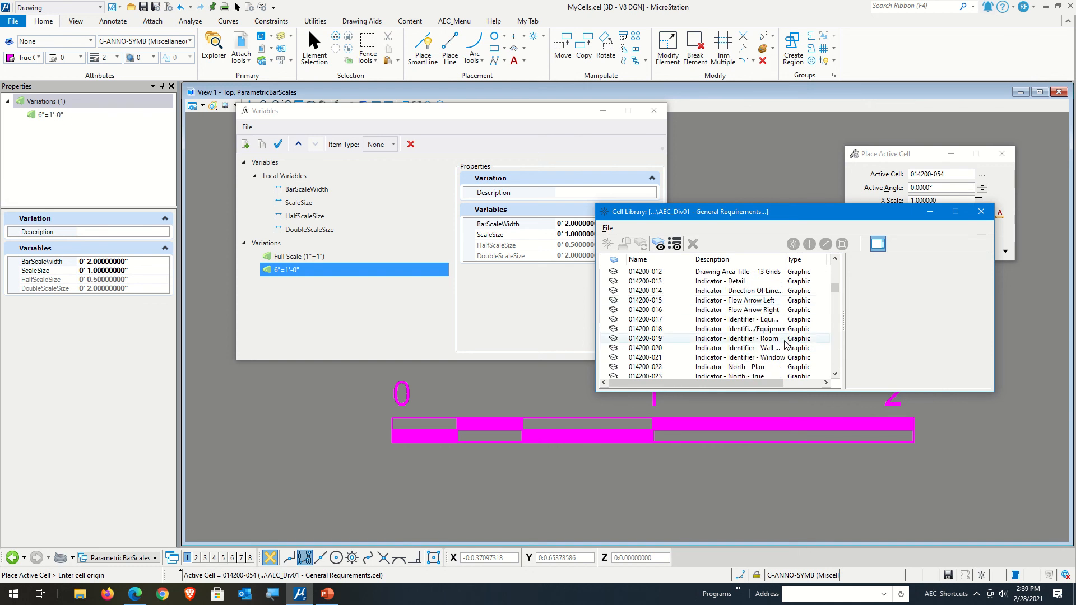
scroll(786, 344, down, 15)
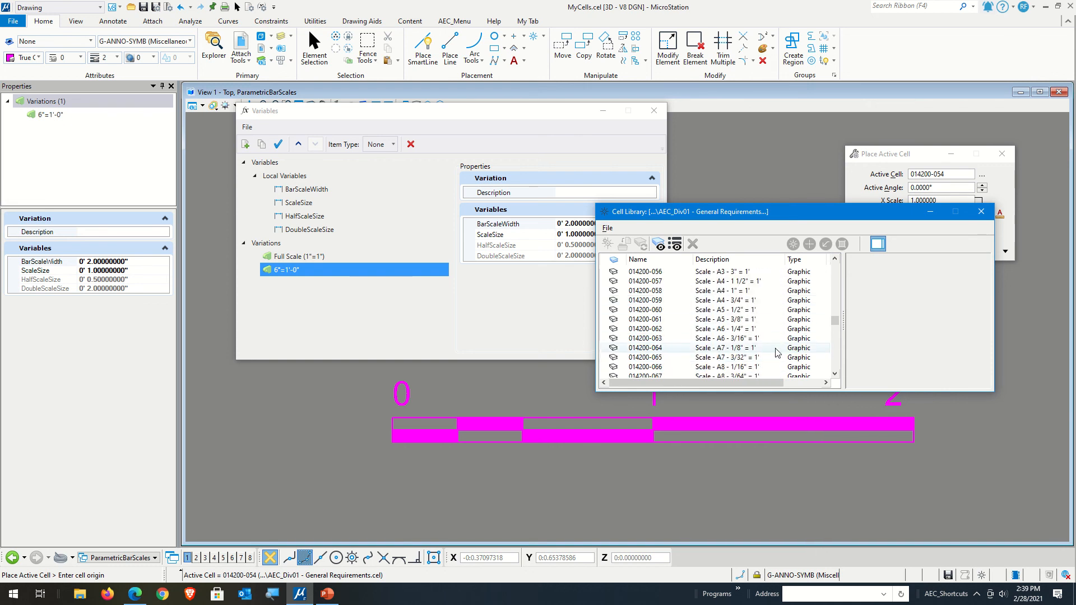
scroll(773, 346, up, 1)
click(733, 282)
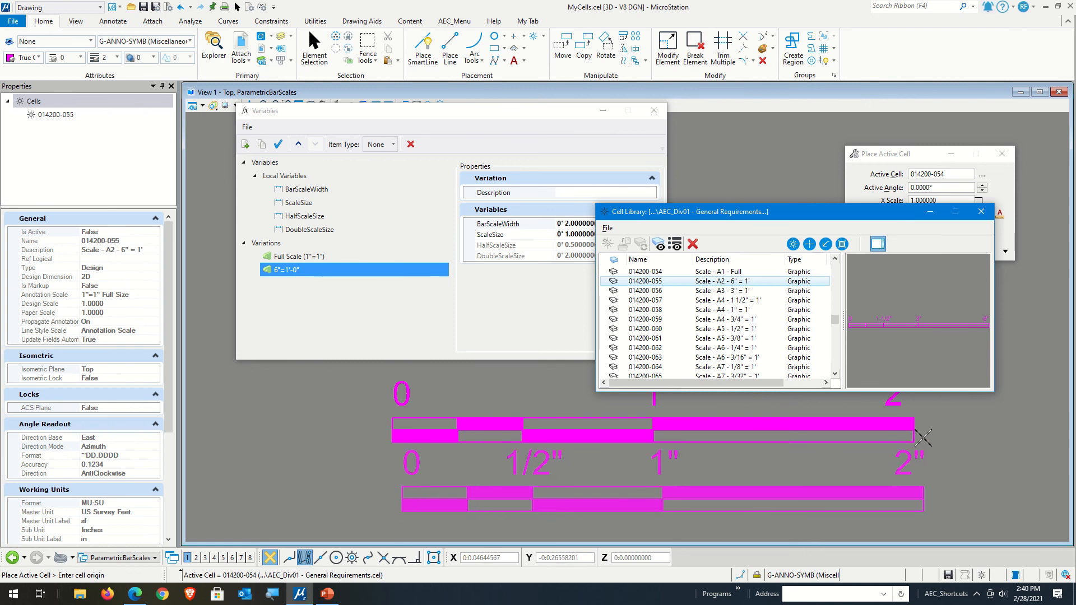
double_click(738, 282)
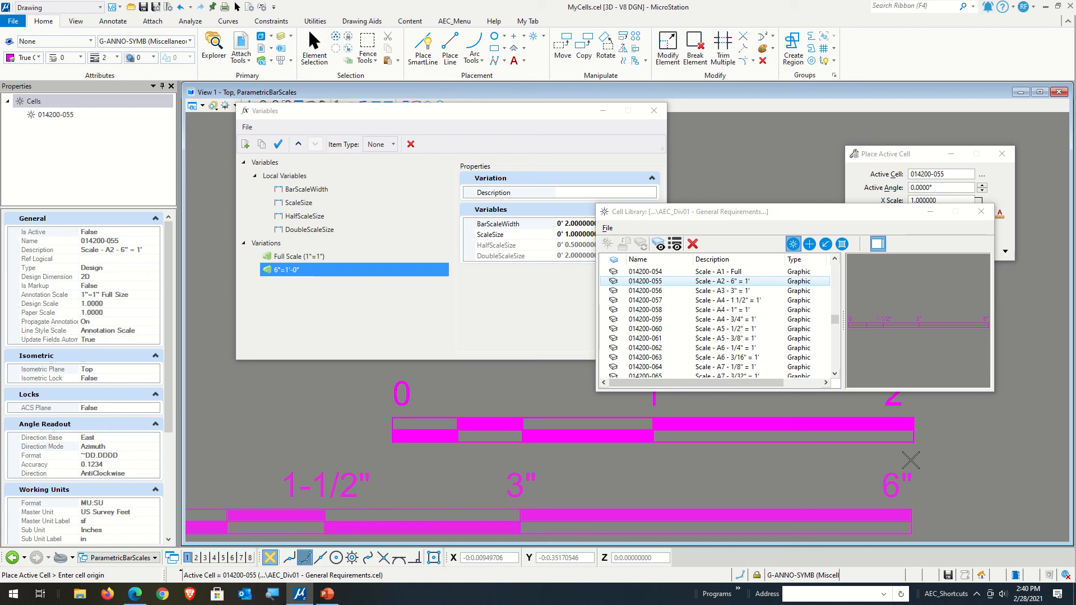
key(Escape)
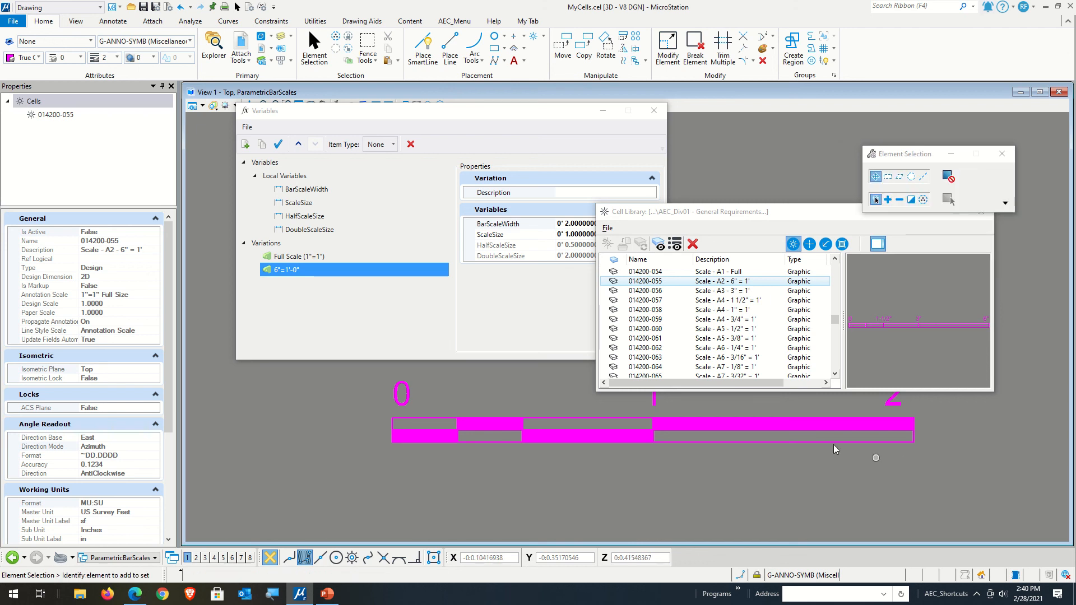
drag(706, 217, 1075, 217)
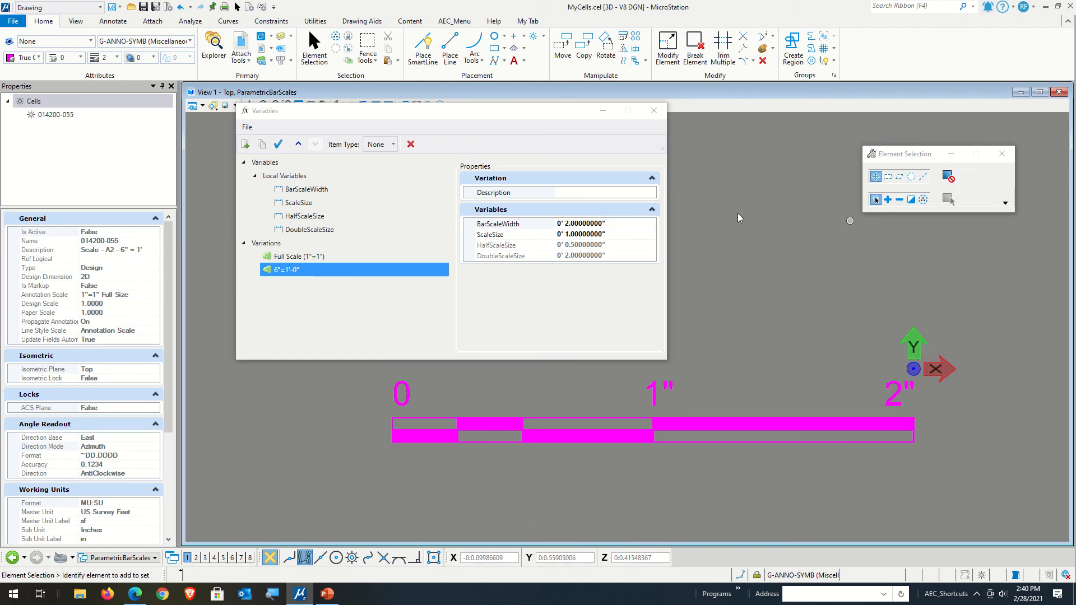
Set BarScaleWidth and ScaleSize of the 6"=1'-0" variation to 3" each and apply that variation to the bar scale.
click(578, 223)
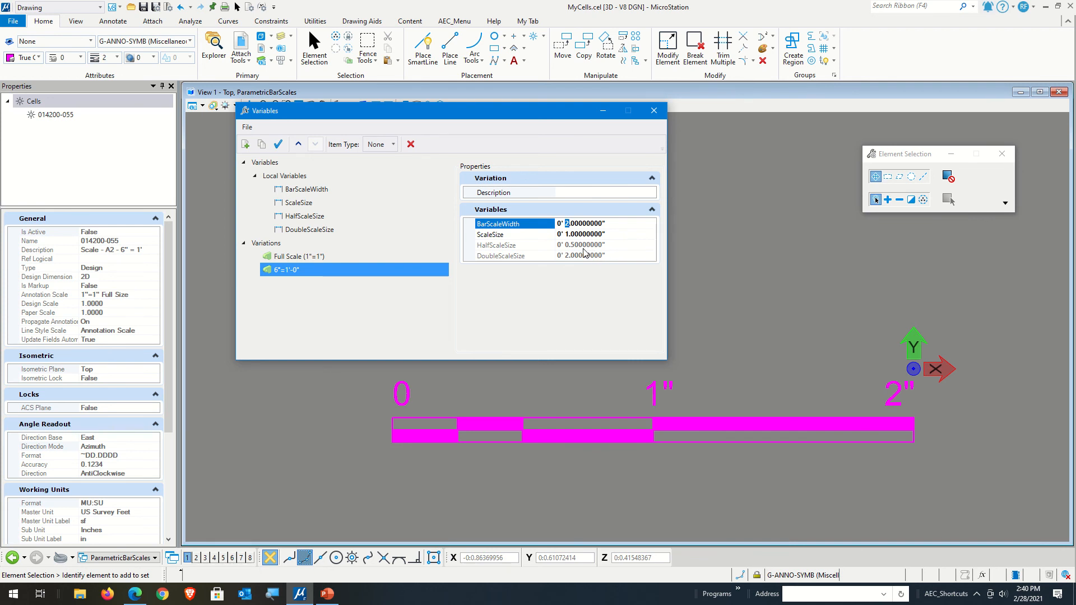
text(3)
click(567, 235)
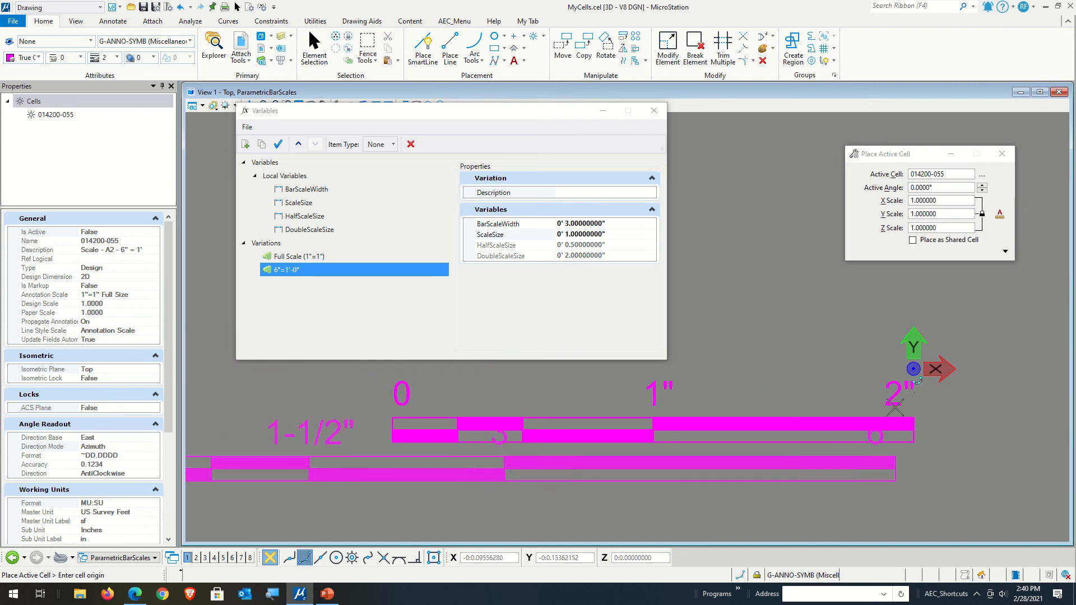
scroll(968, 427, down, 1)
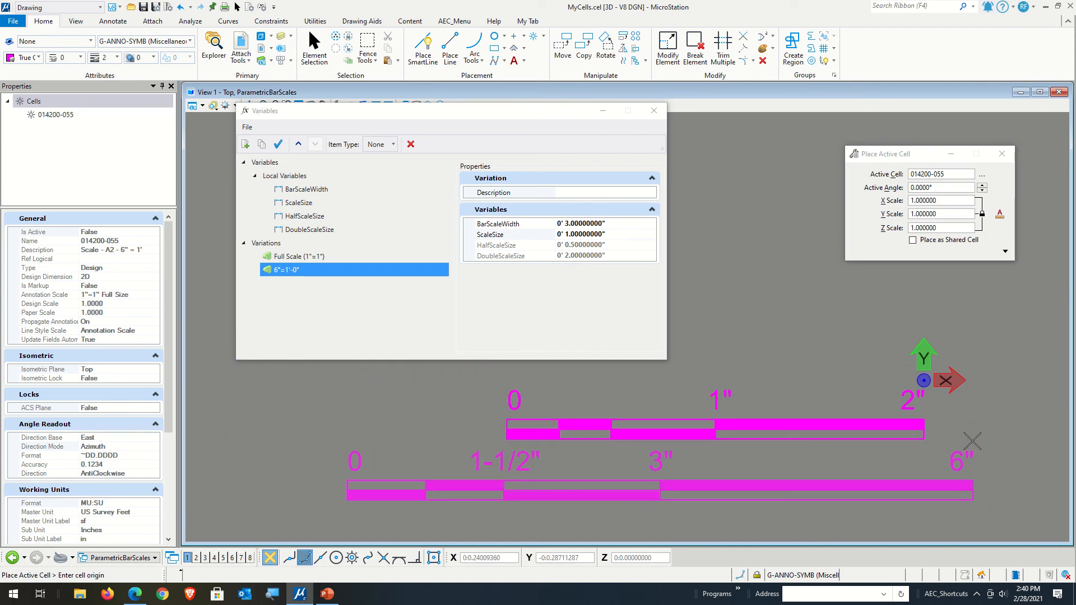
click(566, 238)
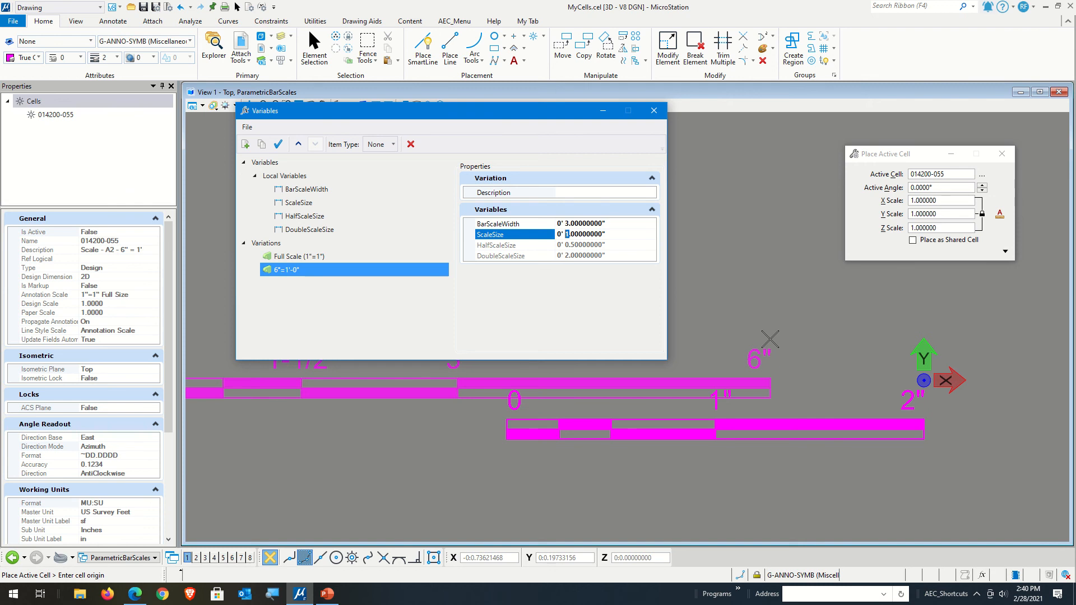
text(3)
key(Escape)
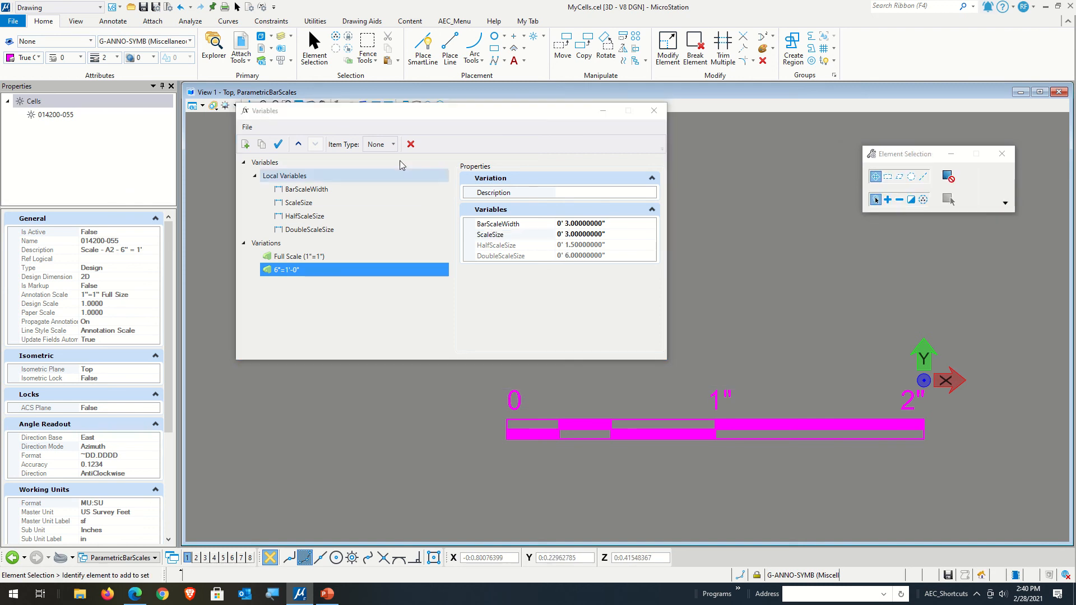
click(279, 144)
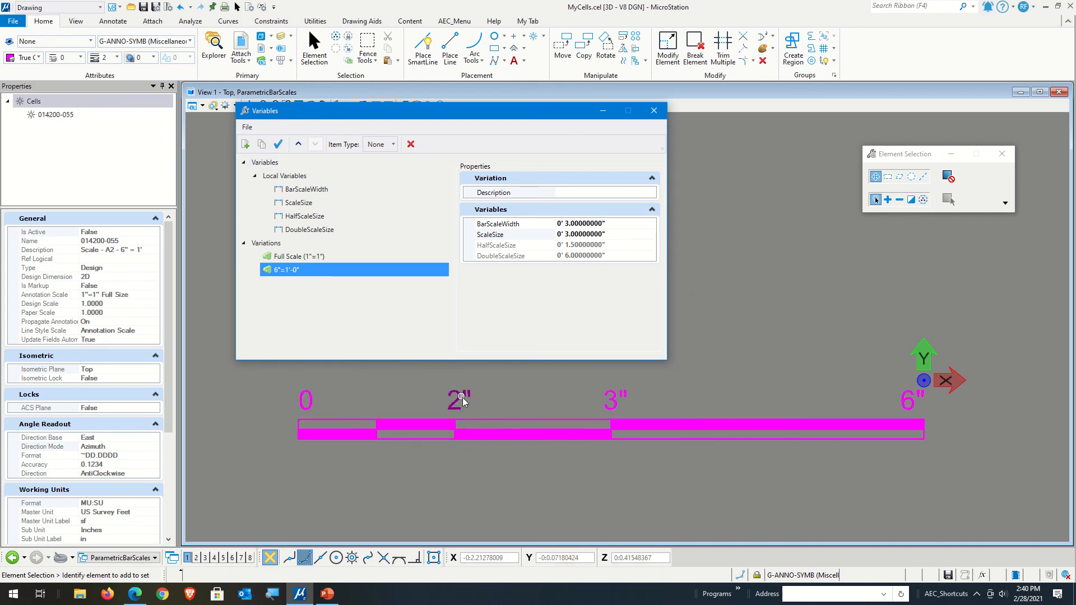
Set the accuracy of the length field in the label between 0 and 3" to 0.1 and accept the edited text.
double_click(452, 404)
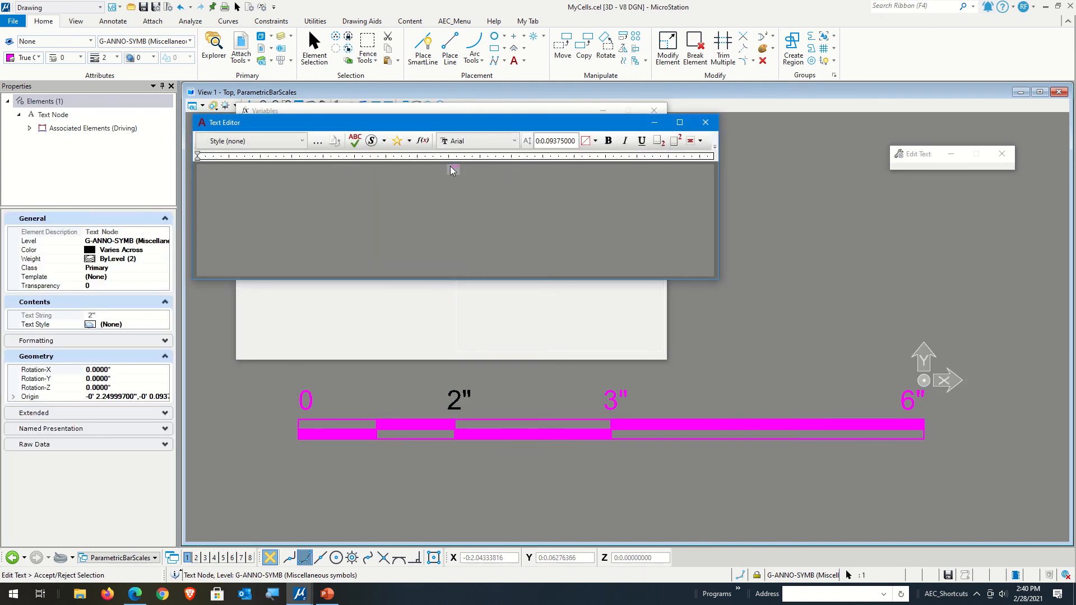
double_click(453, 169)
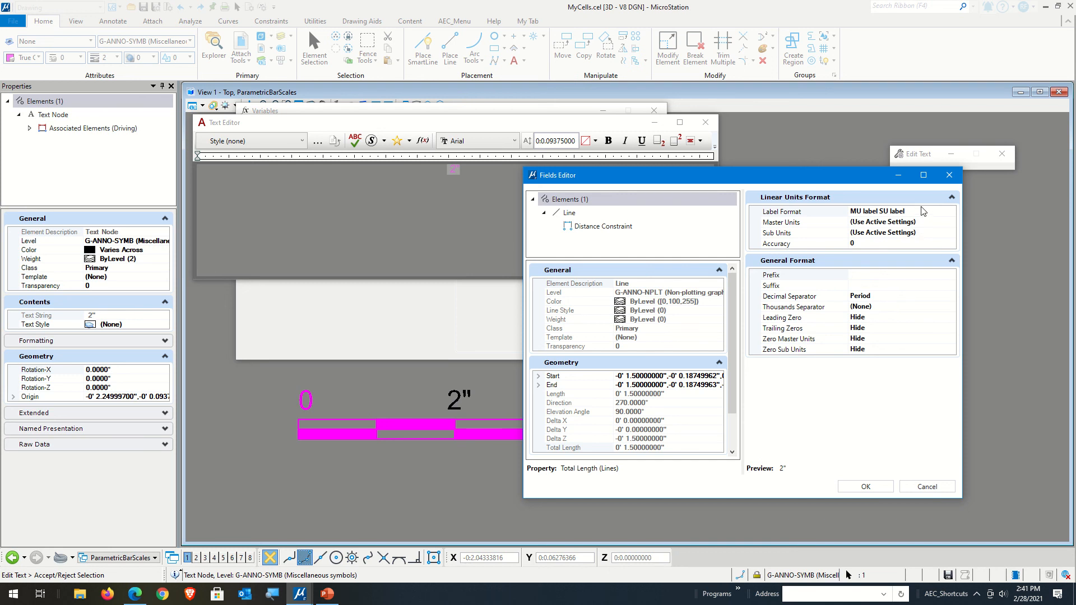
click(911, 244)
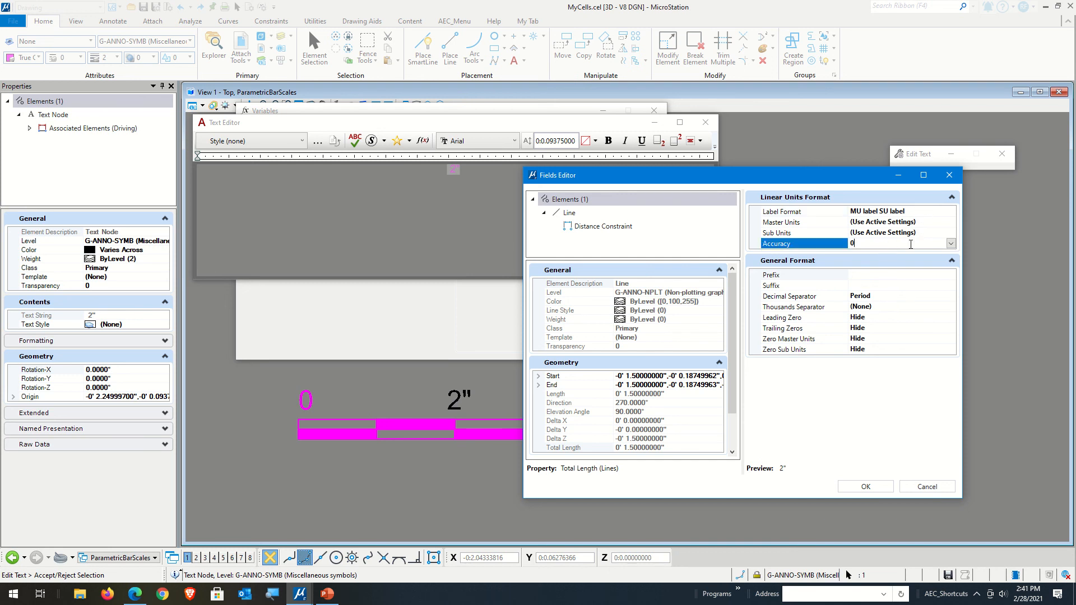
click(951, 244)
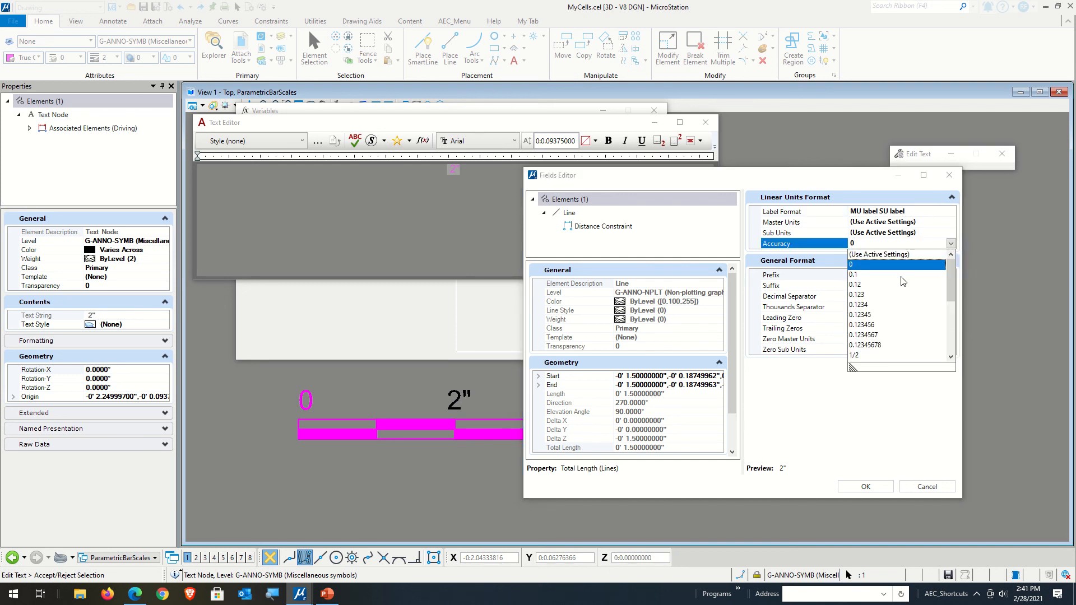
mouse_move(953, 280)
mouse_down()
mouse_move(948, 322)
mouse_move(950, 272)
mouse_up()
click(889, 278)
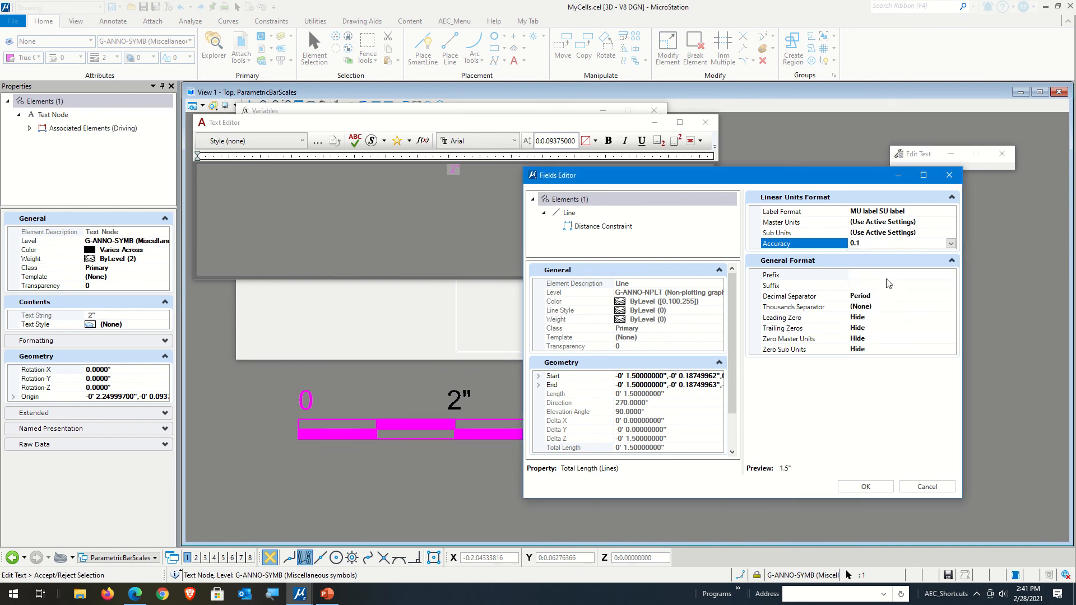
click(864, 486)
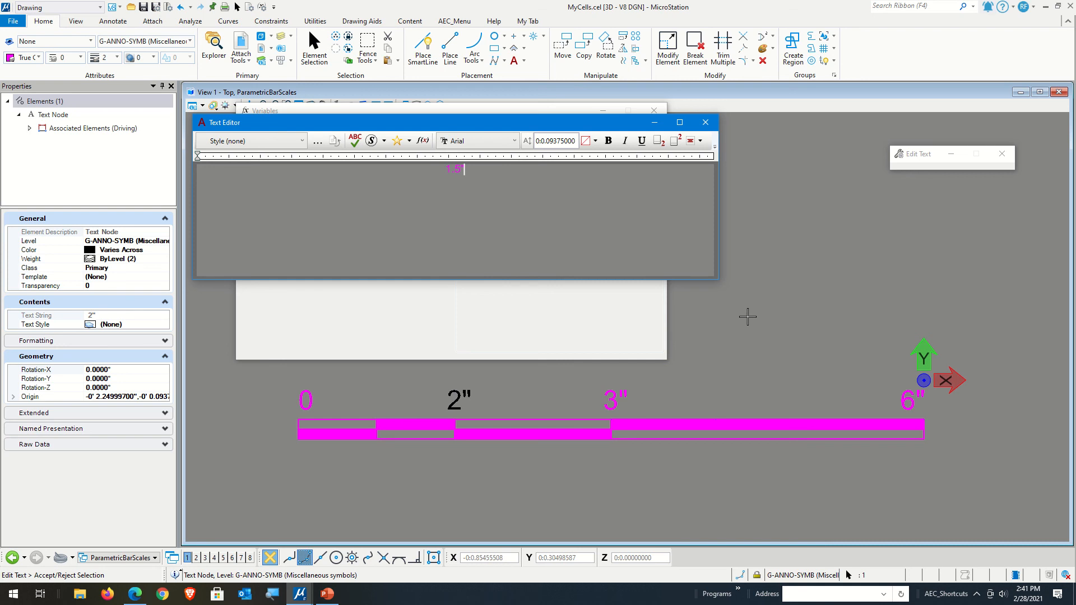
click(748, 318)
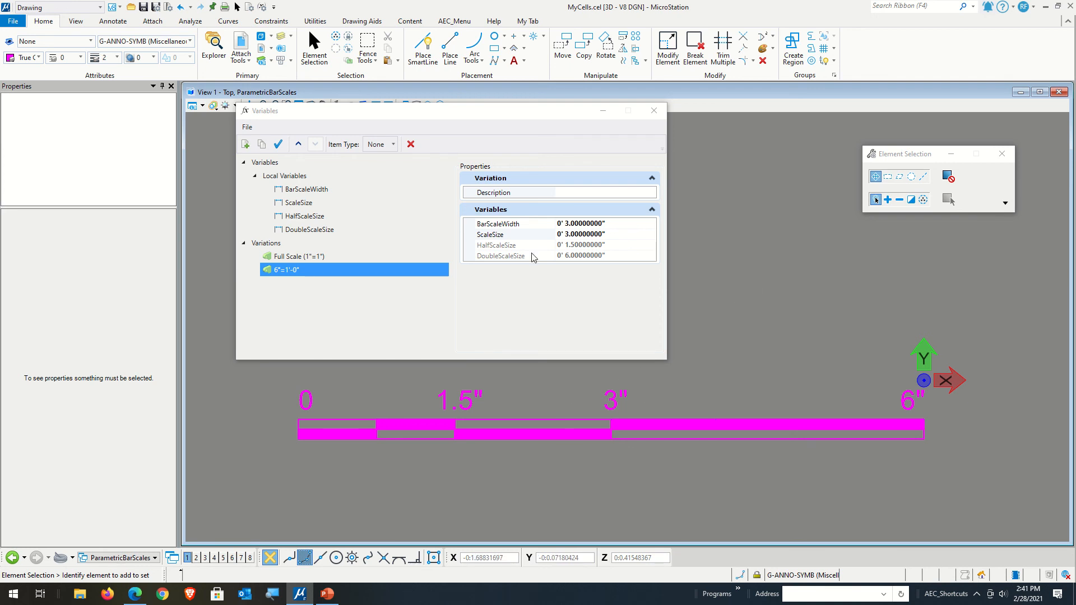
Apply the Full Scale (1"=1") variation and switch back to 6"=1'-0" to check the bar scale's labels.
click(328, 256)
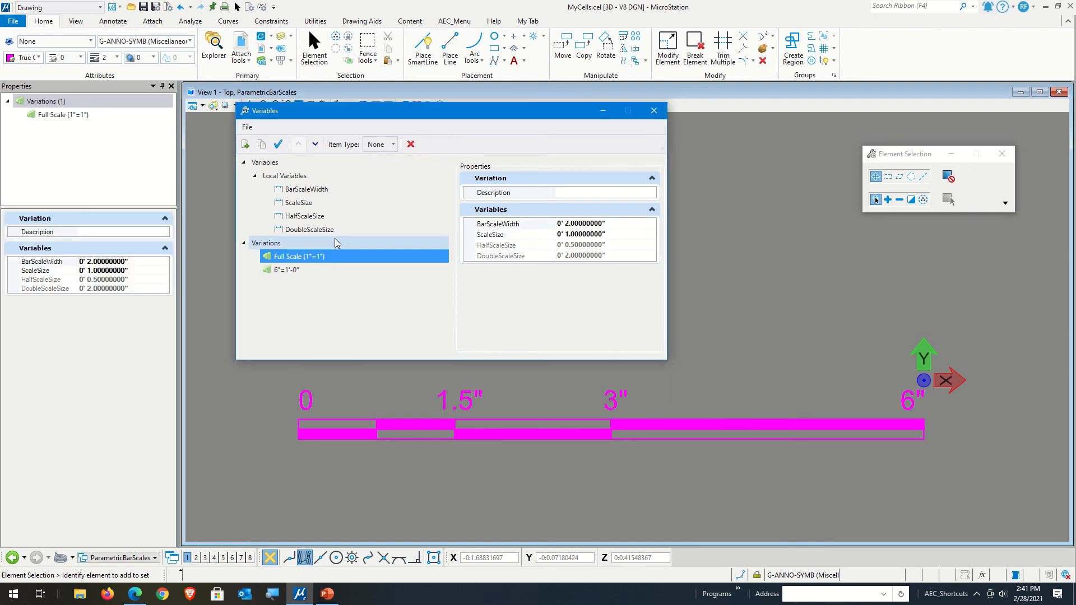
click(279, 145)
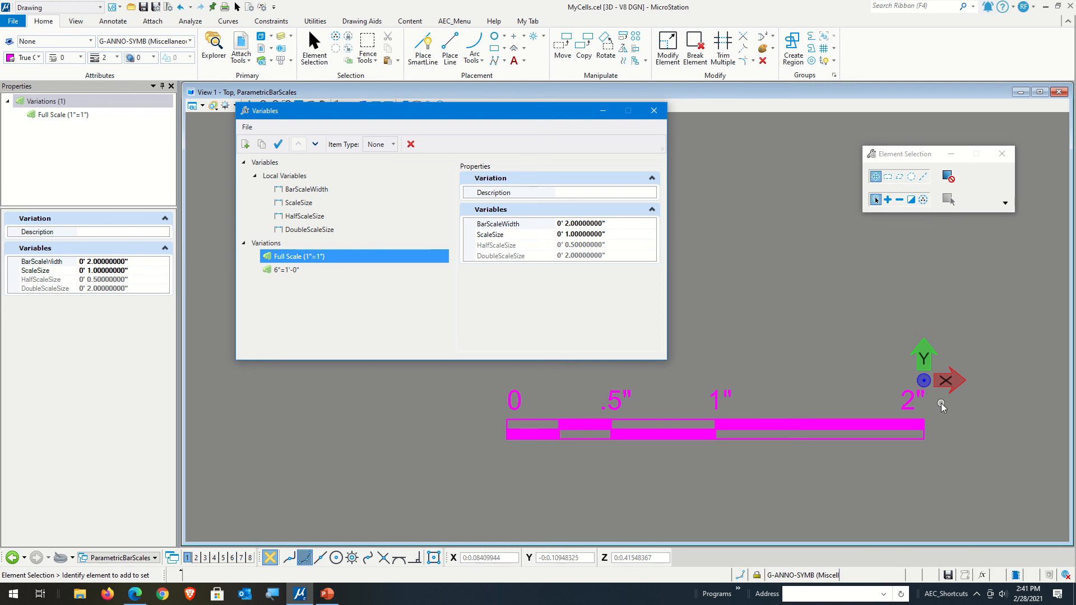
click(287, 269)
click(278, 144)
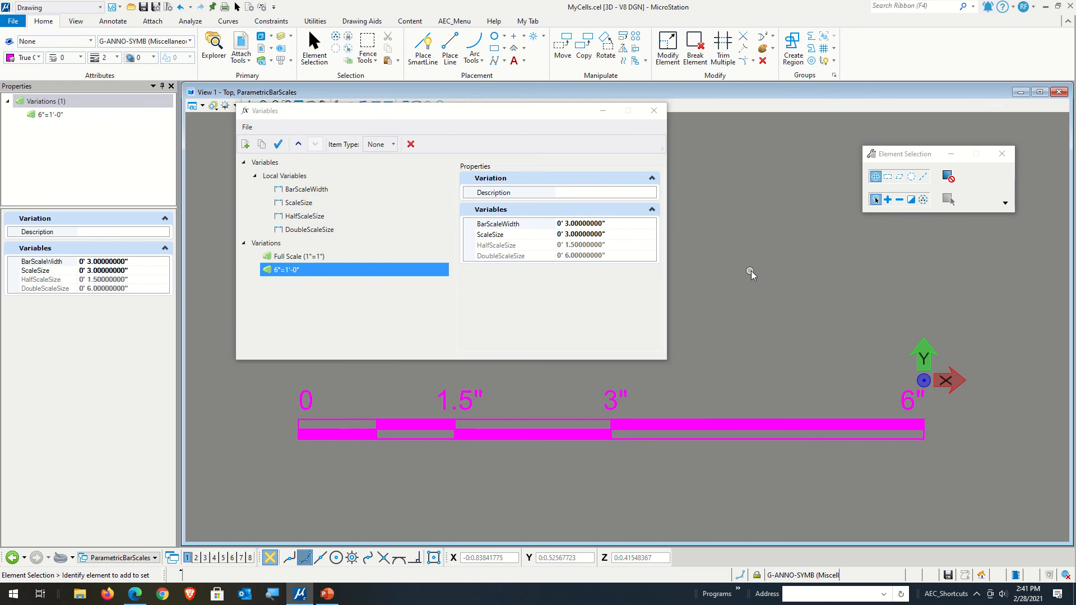
Copy the 6"=1'-0" variation and rename the copy 3"=1'-0".
click(261, 144)
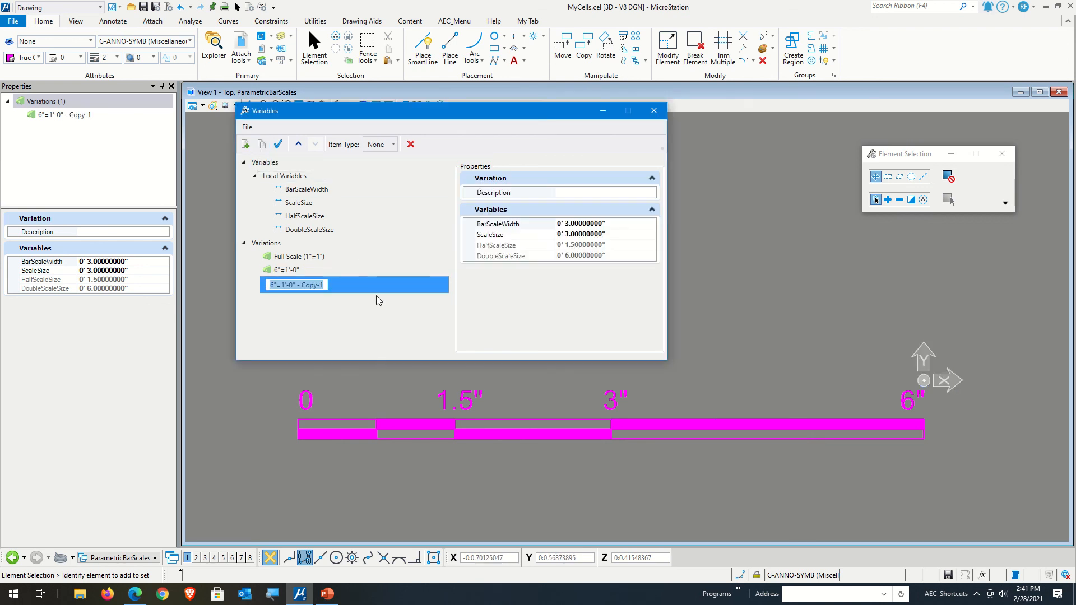
click(288, 286)
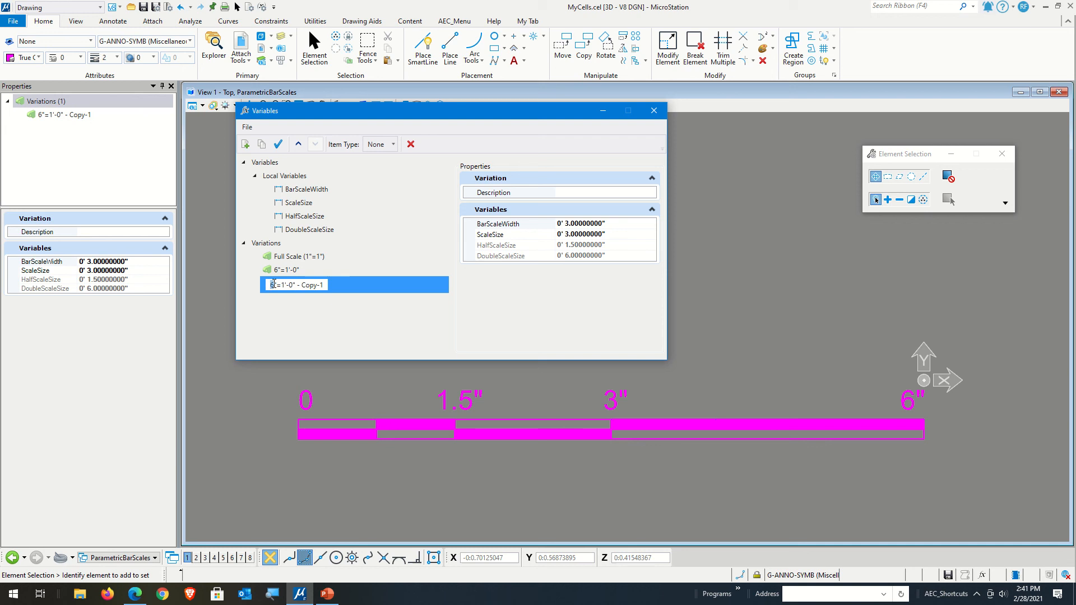
text(3)
drag(299, 283, 388, 284)
key(Delete)
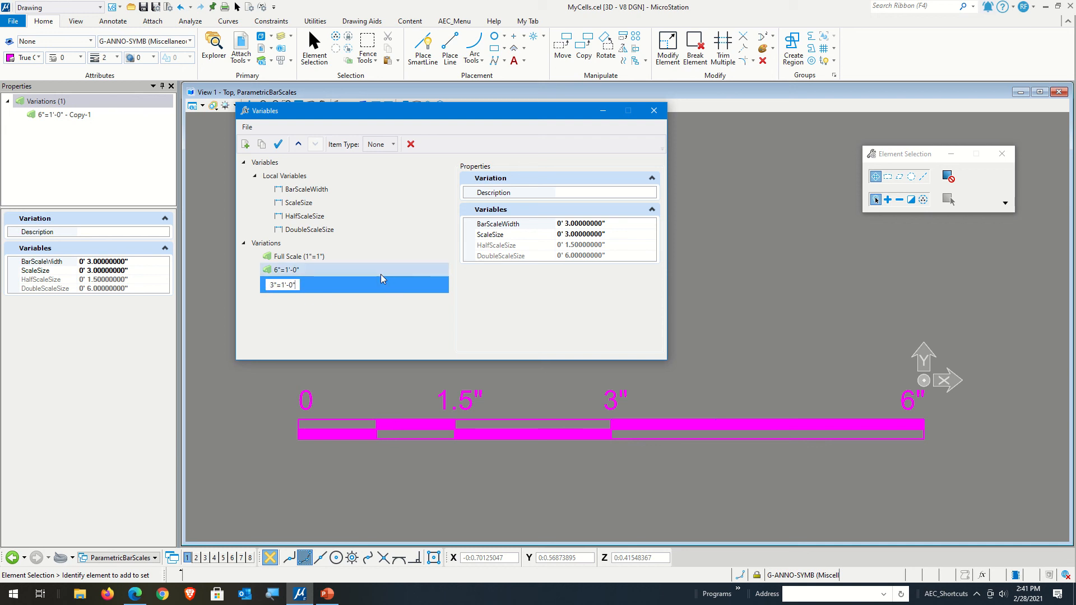
key(Return)
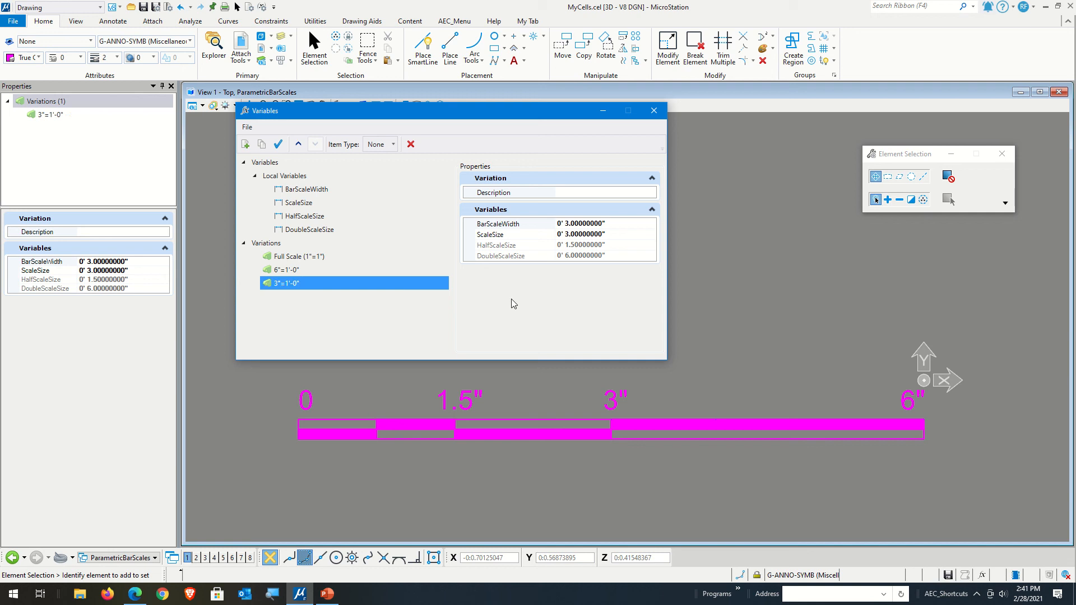
Preview the library cell 014200-056 (Scale - A3 - 3" = 1') beside the bar scale without placing it.
click(574, 235)
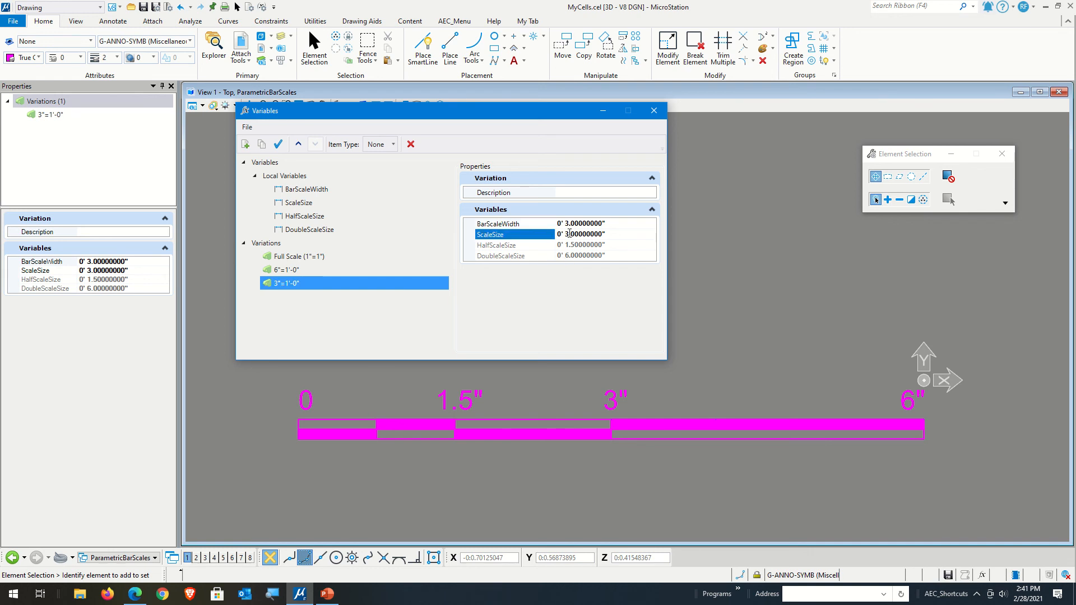
drag(1075, 190, 800, 140)
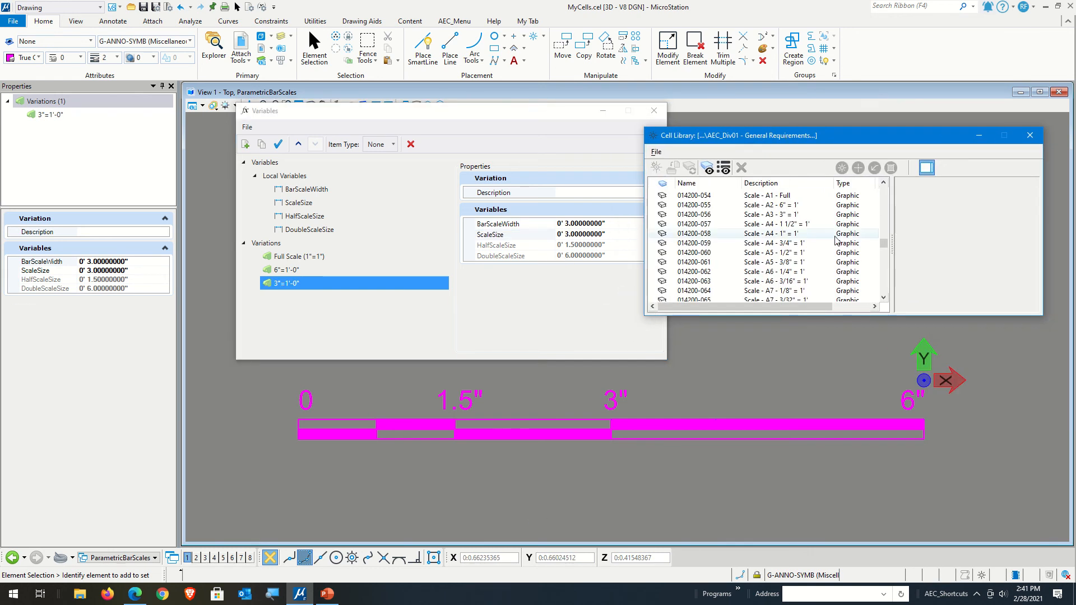
click(800, 215)
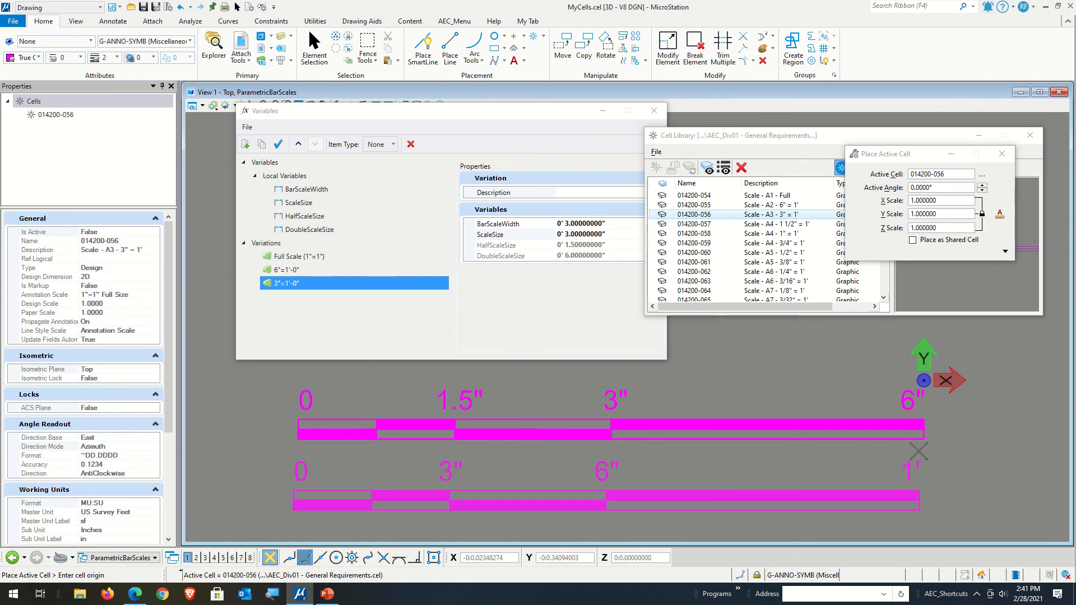
key(Escape)
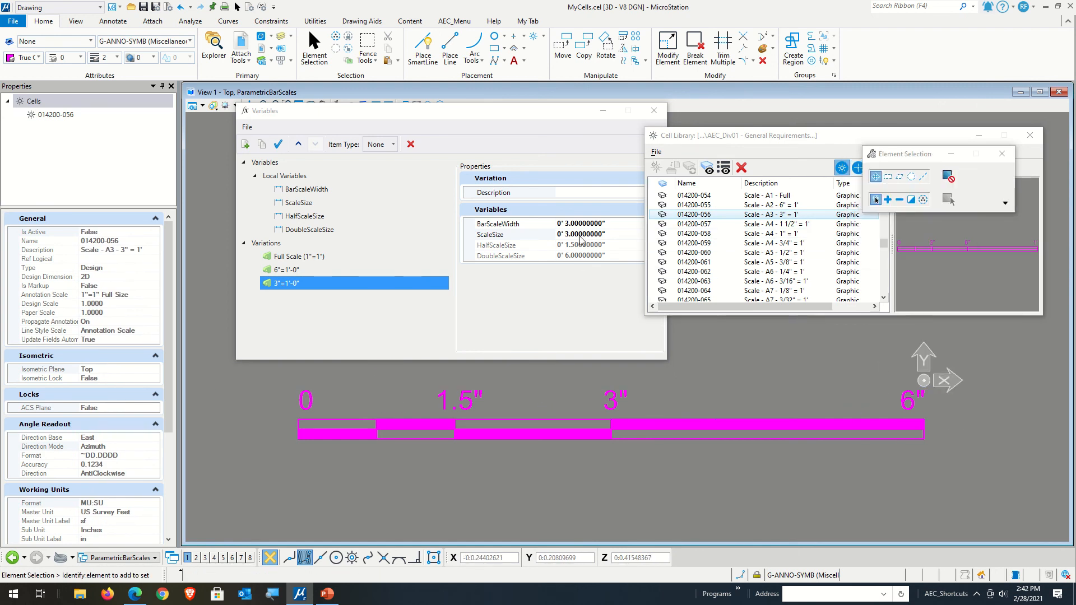
Set ScaleSize of the 3"=1'-0" variation to 6" and apply that variation to the bar scale.
click(563, 234)
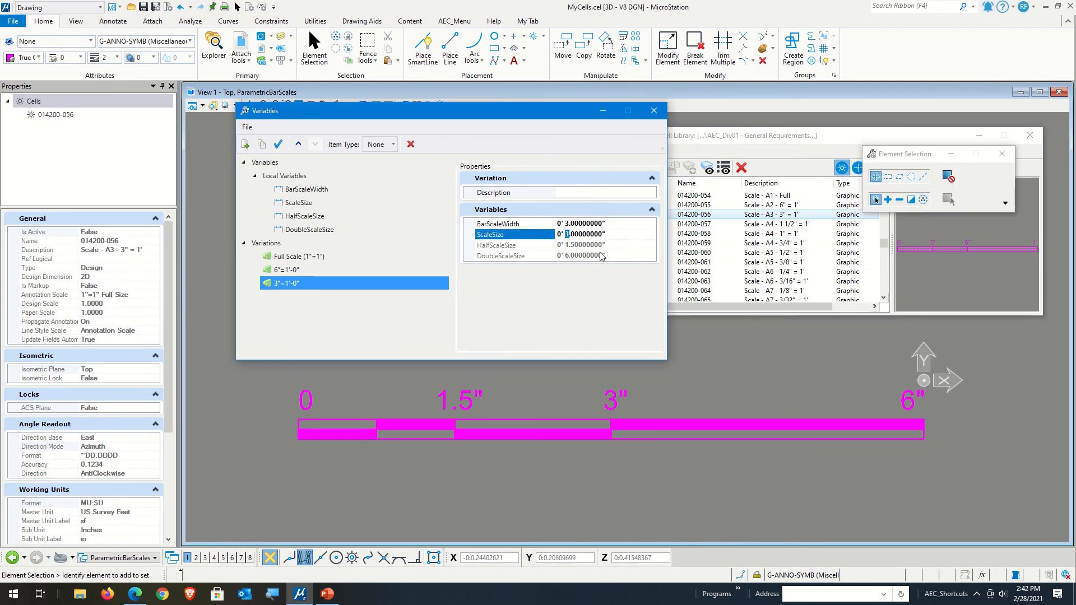
text(6)
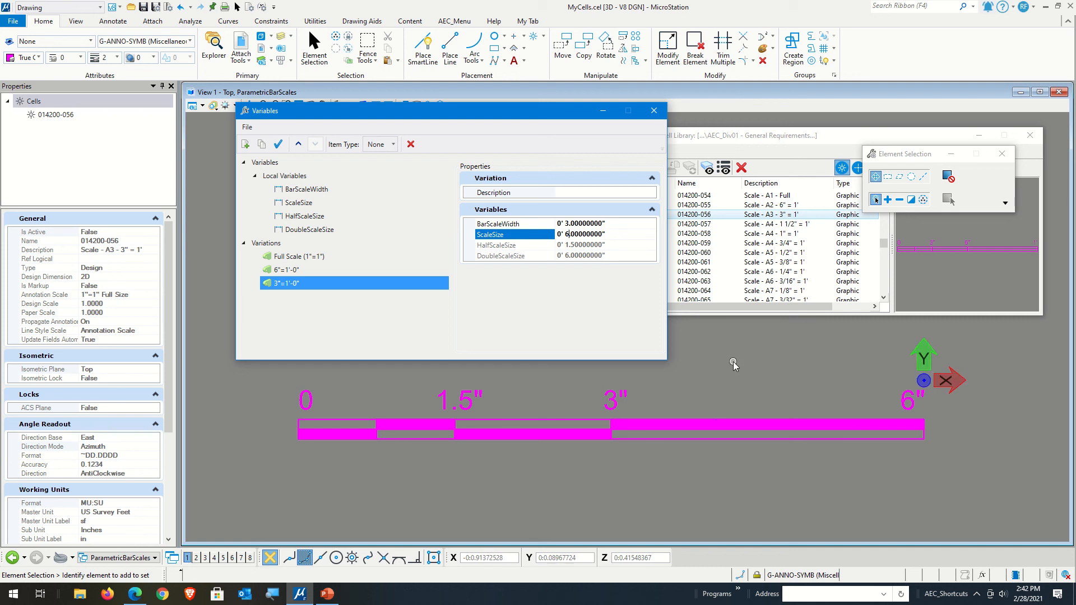
click(278, 144)
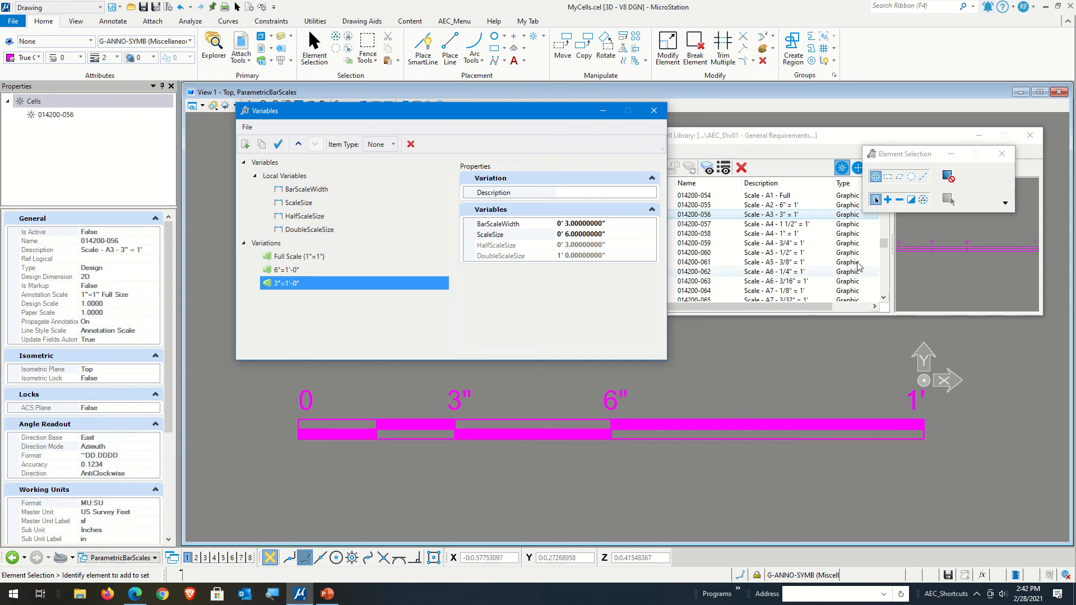
Compare the bar scale with library cell 014200-056, and preview 014200-057 (Scale - A4 - 1 1/2" = 1') without placing either.
double_click(774, 215)
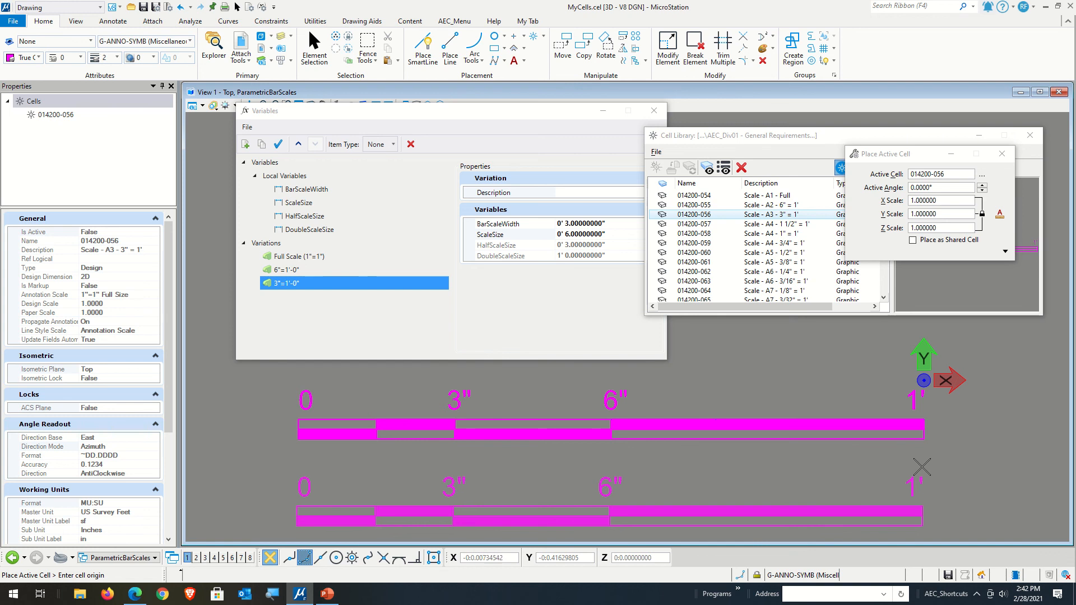
key(Escape)
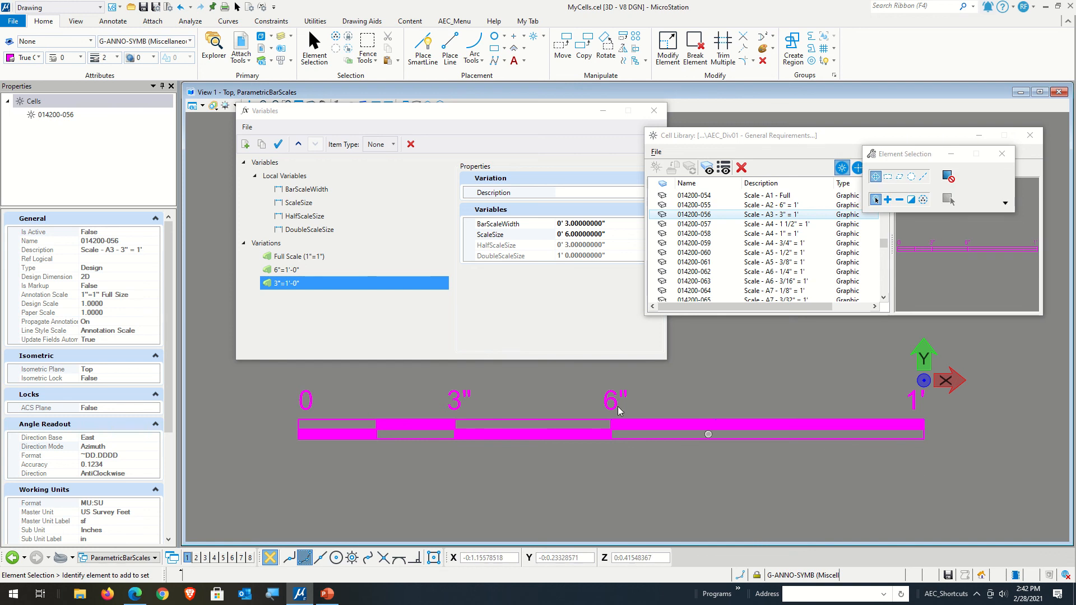
click(751, 224)
double_click(751, 224)
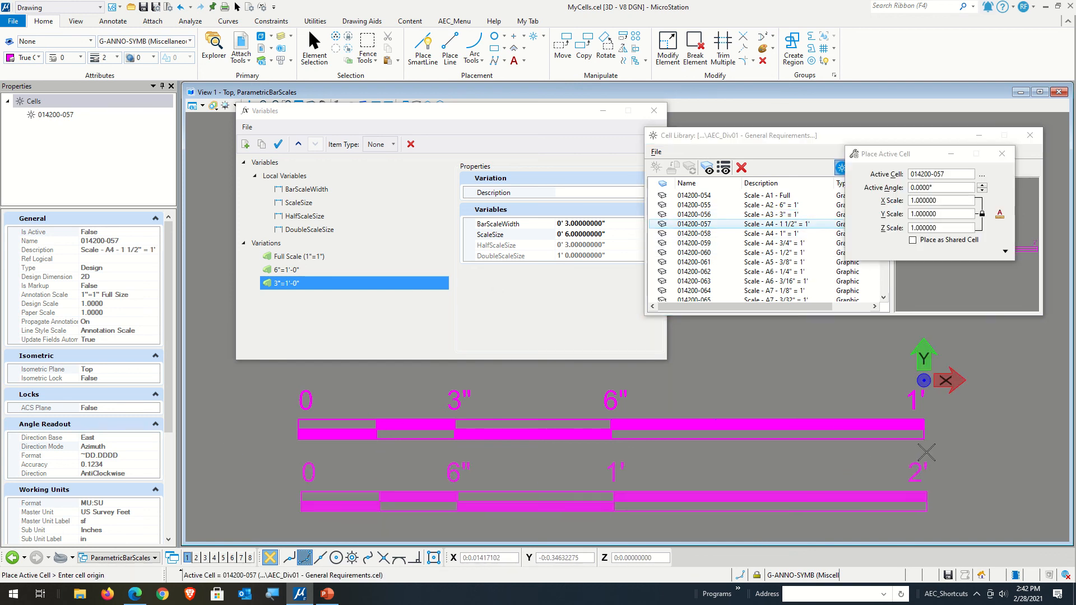
key(Escape)
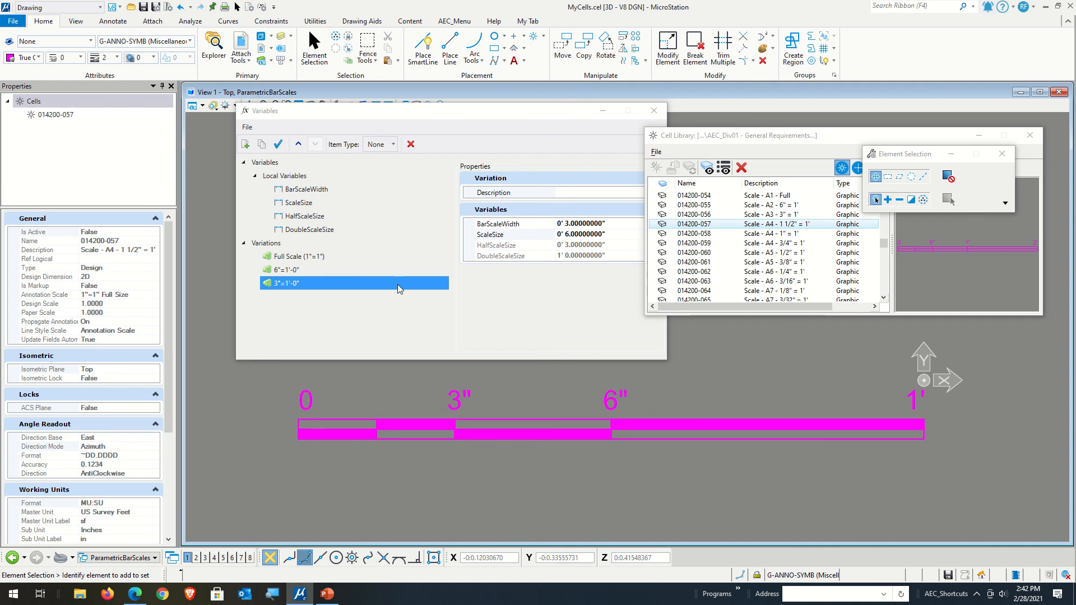
Copy the 3"=1'-0" variation and rename the copy 1-1/2"=1'-0".
click(312, 284)
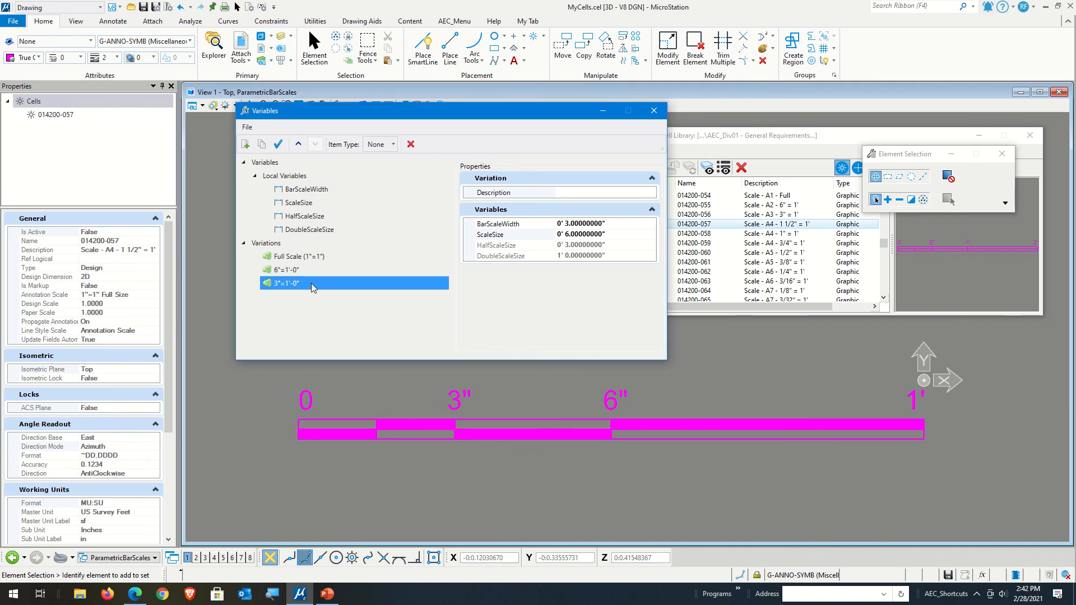
click(262, 144)
click(275, 300)
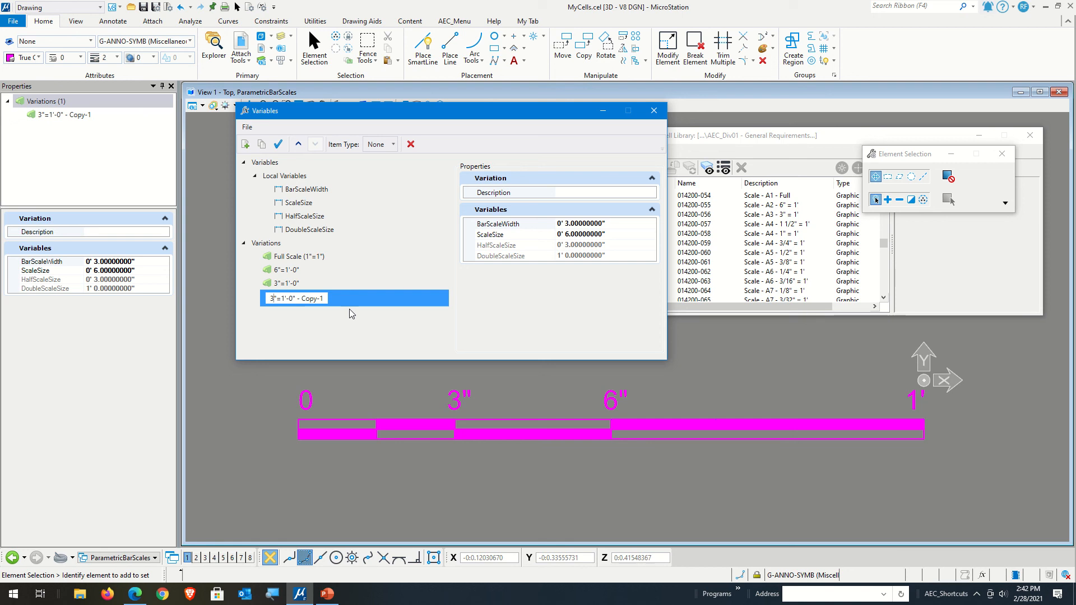
key(BackSpace)
text(1.5)
key(BackSpace)
key(BackSpace)
text(-1/2)
drag(308, 298, 393, 302)
key(BackSpace)
Set ScaleSize of the 1-1/2"=1'-0" variation to 1' and apply that variation to the bar scale.
click(581, 246)
click(574, 234)
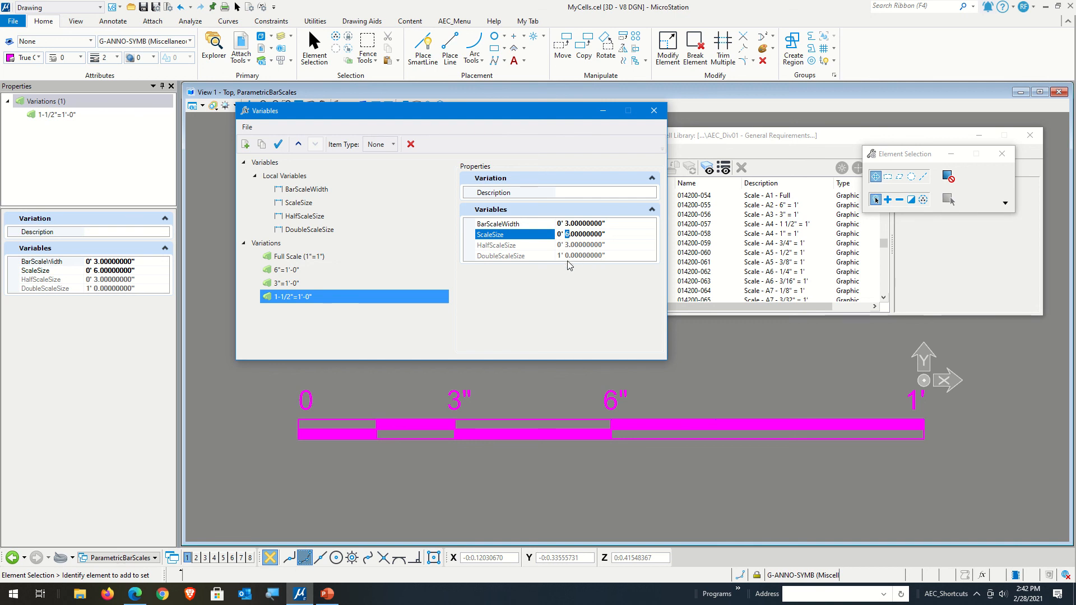
click(491, 237)
text(1)
key(Return)
click(278, 144)
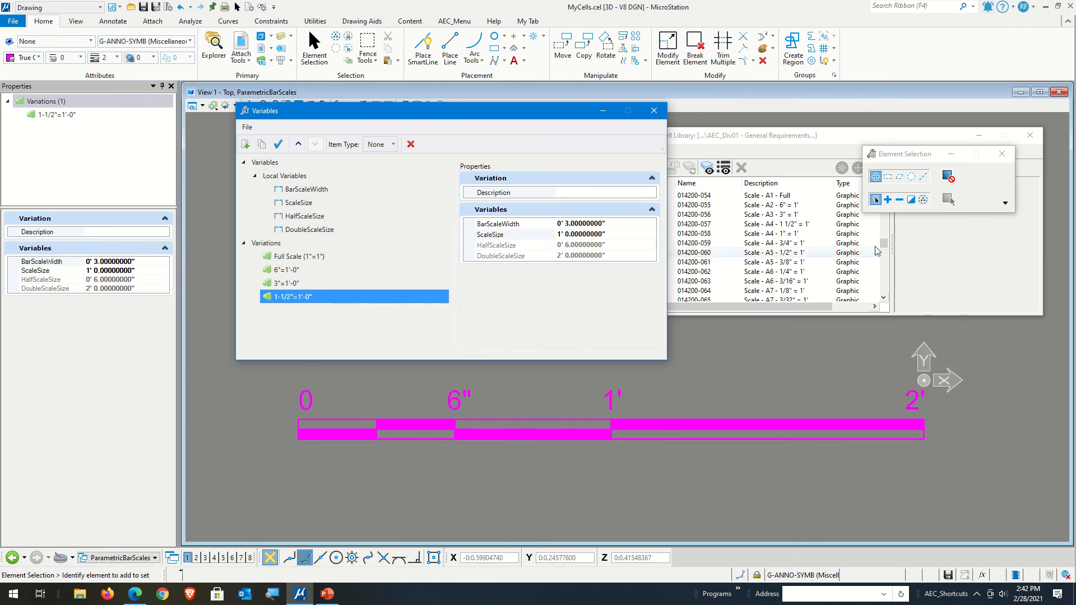
Compare the 1-1/2"=1'-0" bar scale with library cell 014200-057 (Scale - A4 - 1 1/2" = 1') without placing the cell.
click(792, 156)
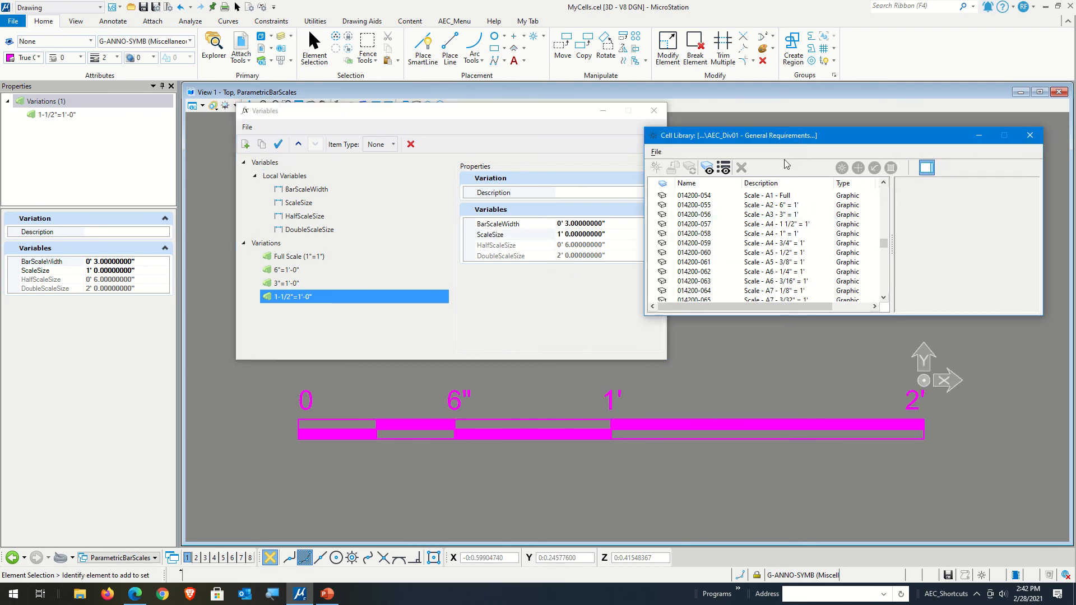
double_click(773, 224)
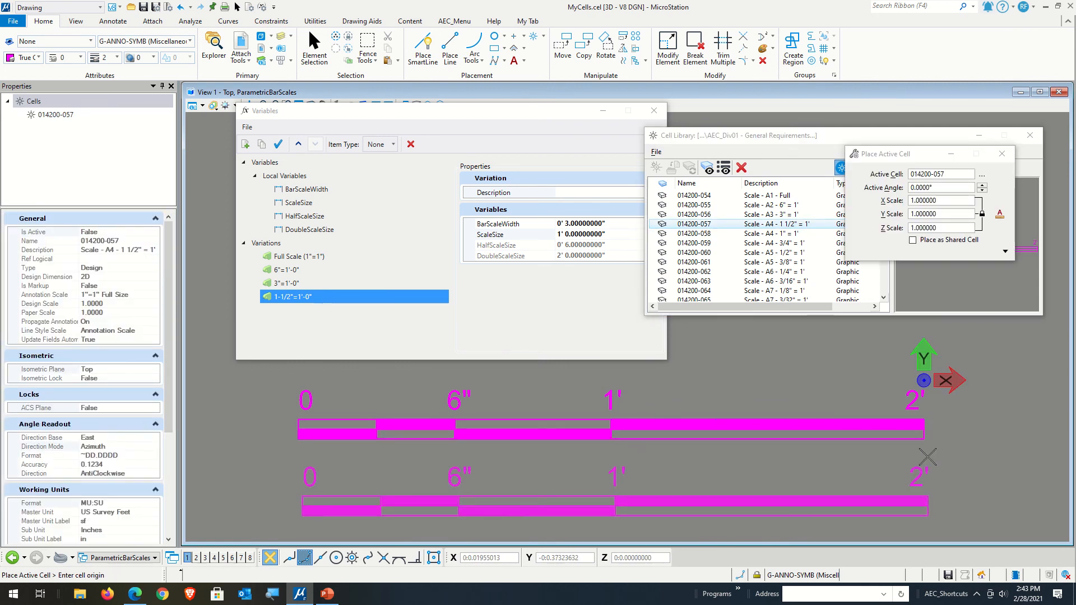
key(Escape)
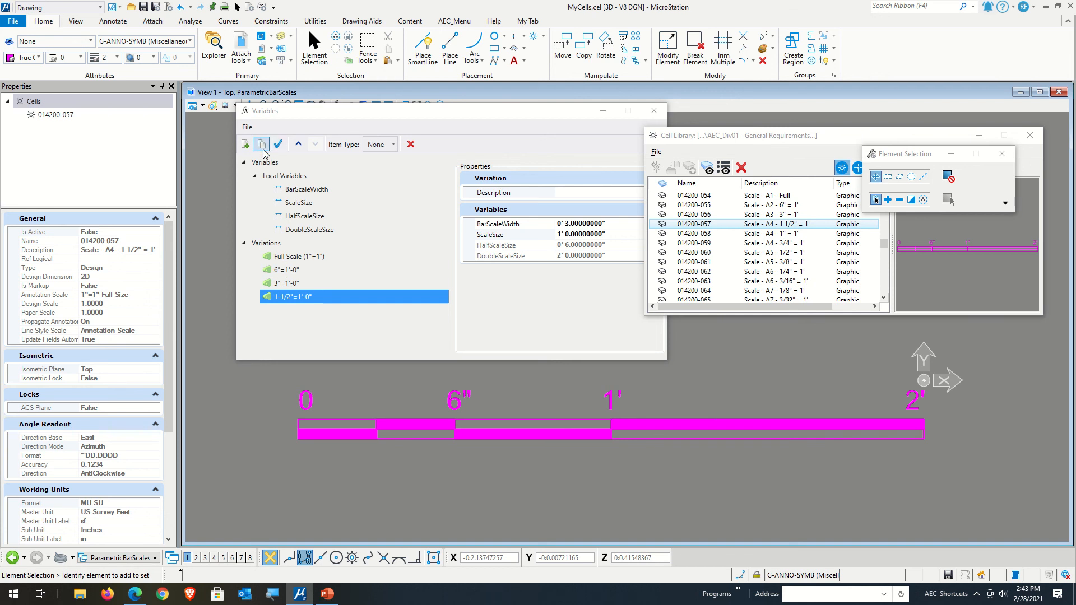
Apply the Full Scale (1"=1") variation to the bar scale, copy it, and rename the copy 1"=1'-0".
click(291, 256)
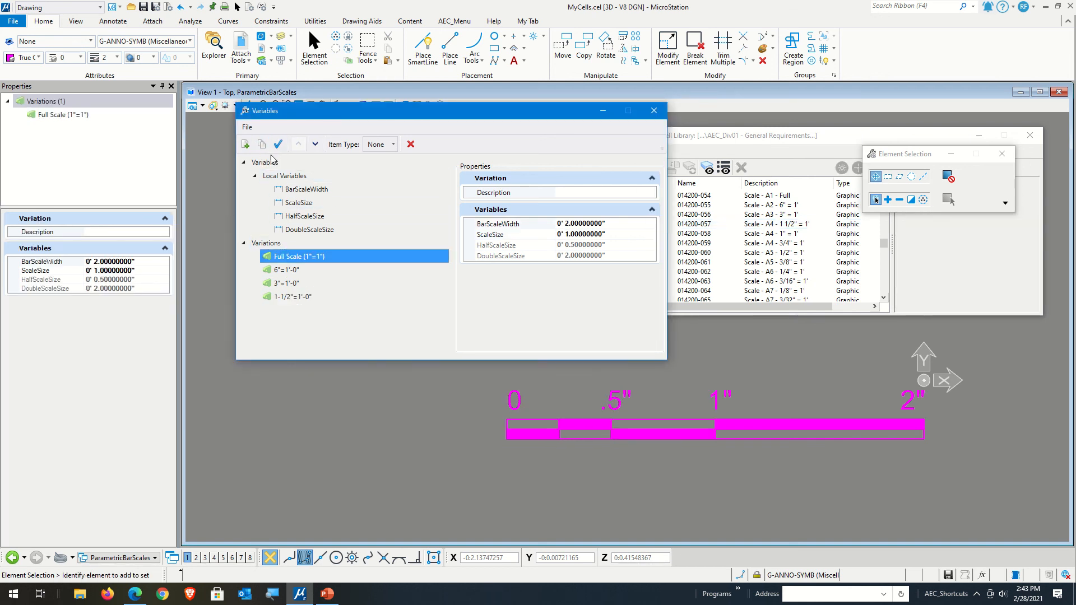
click(261, 144)
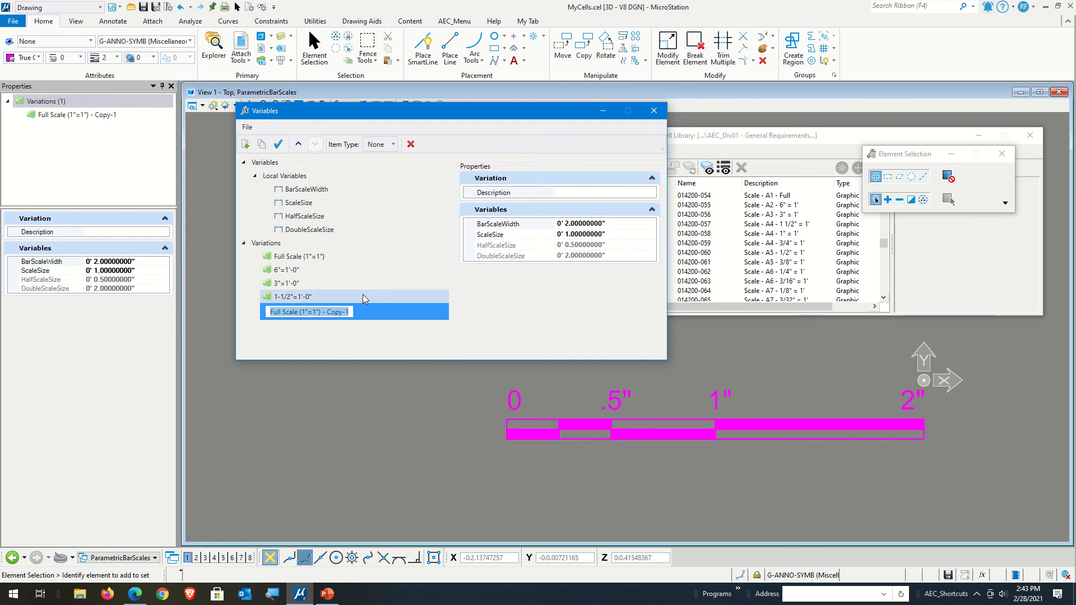
click(315, 312)
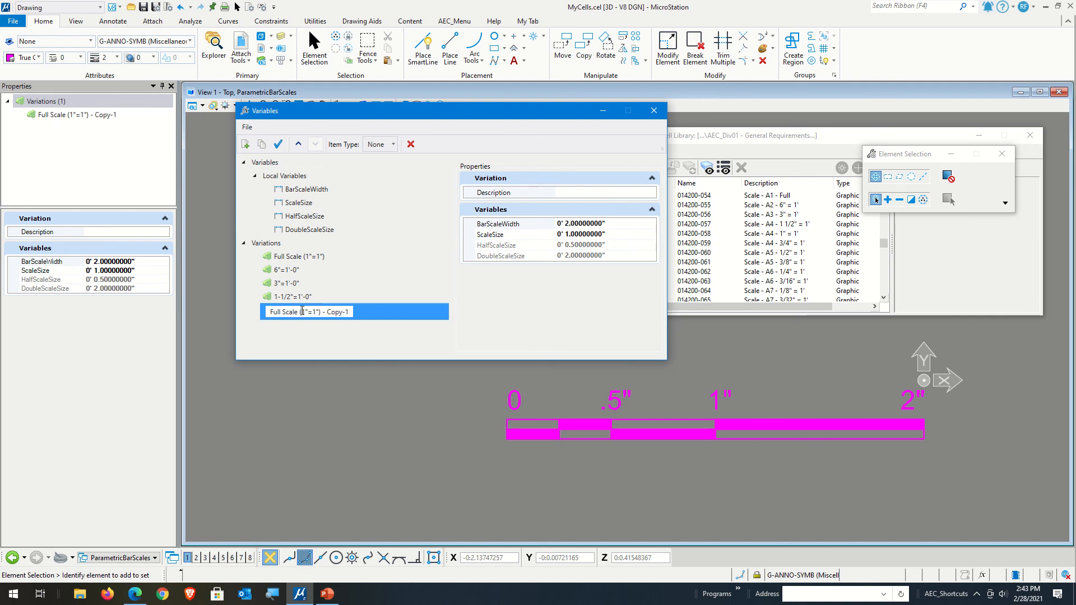
key(Delete)
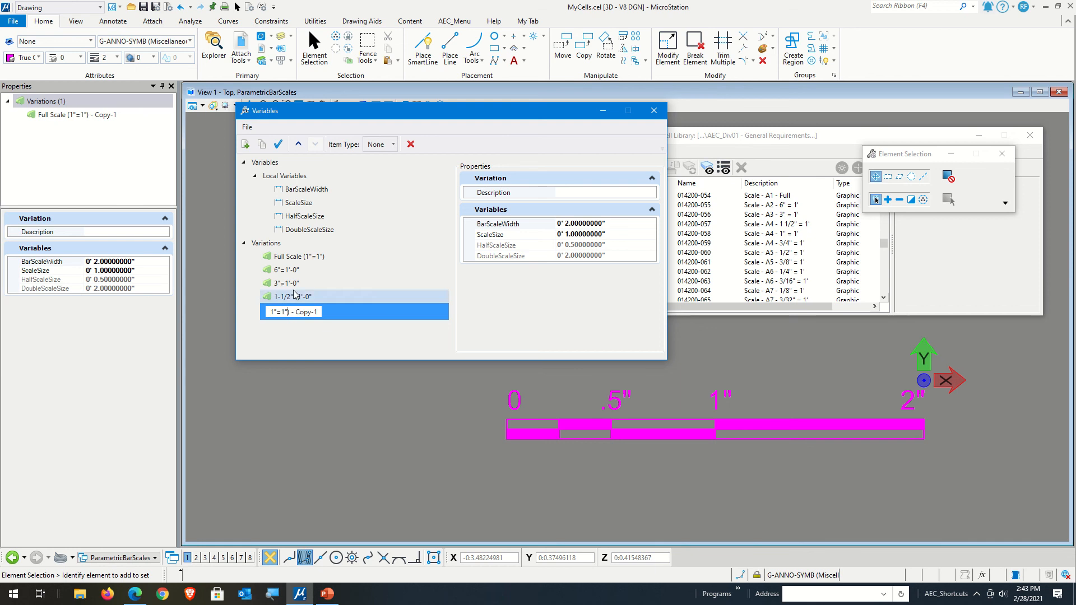
click(297, 271)
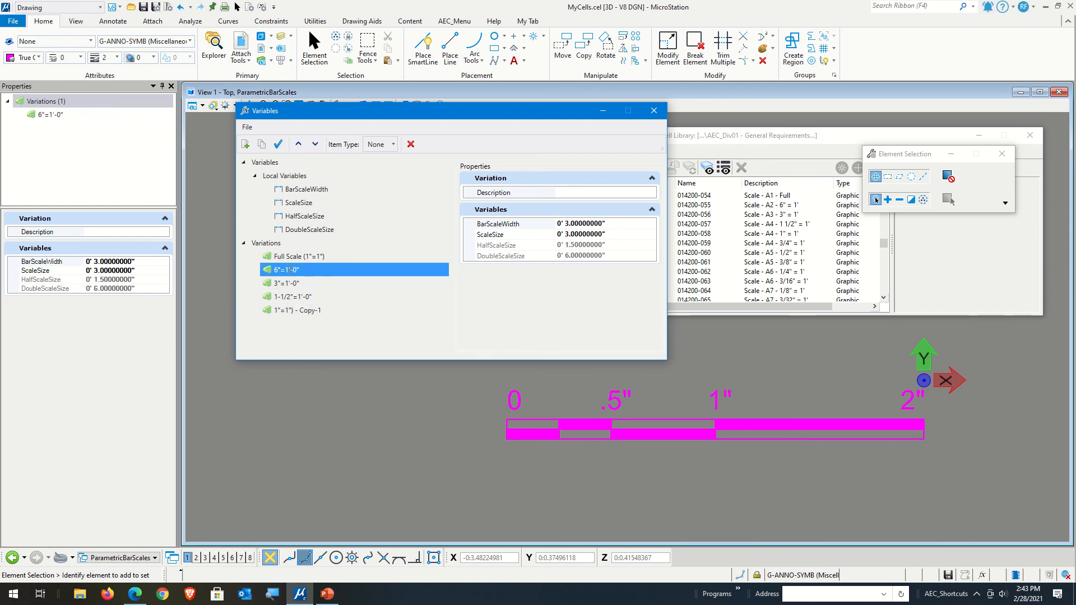
click(290, 270)
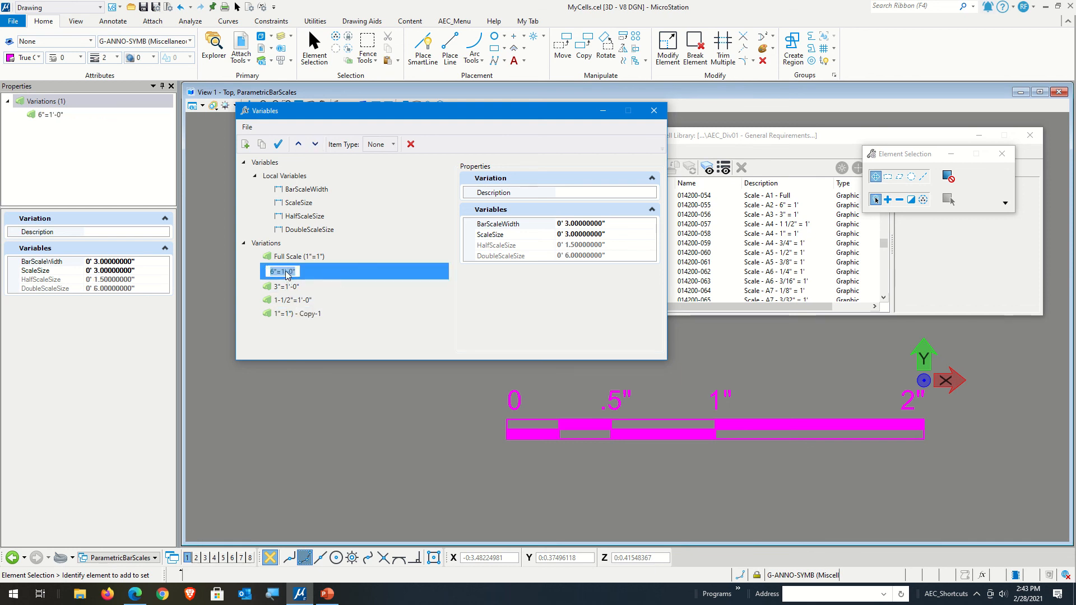
click(287, 274)
drag(285, 272, 335, 277)
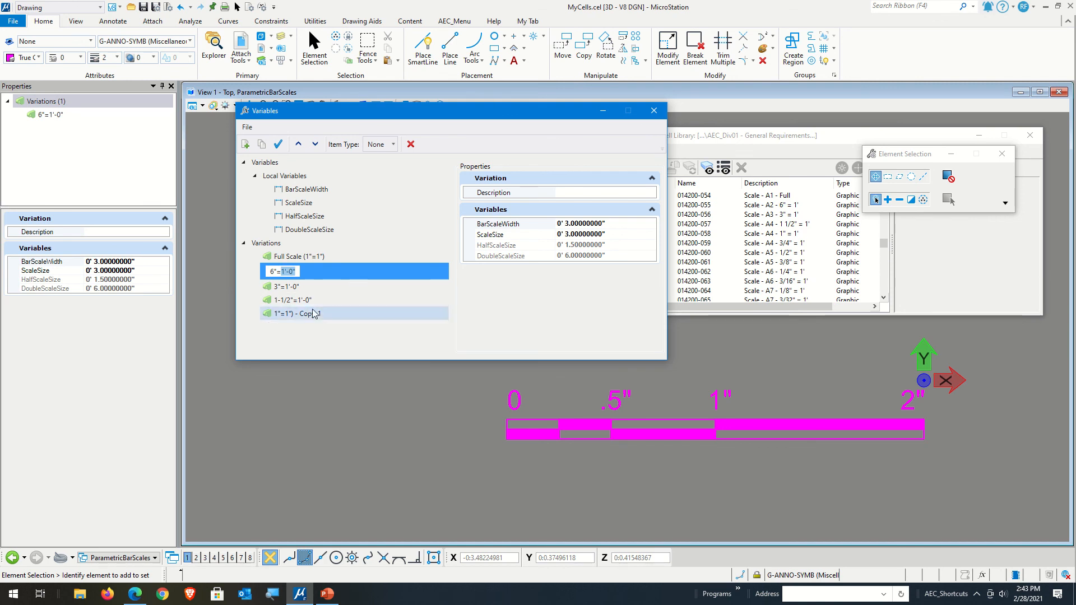
click(297, 310)
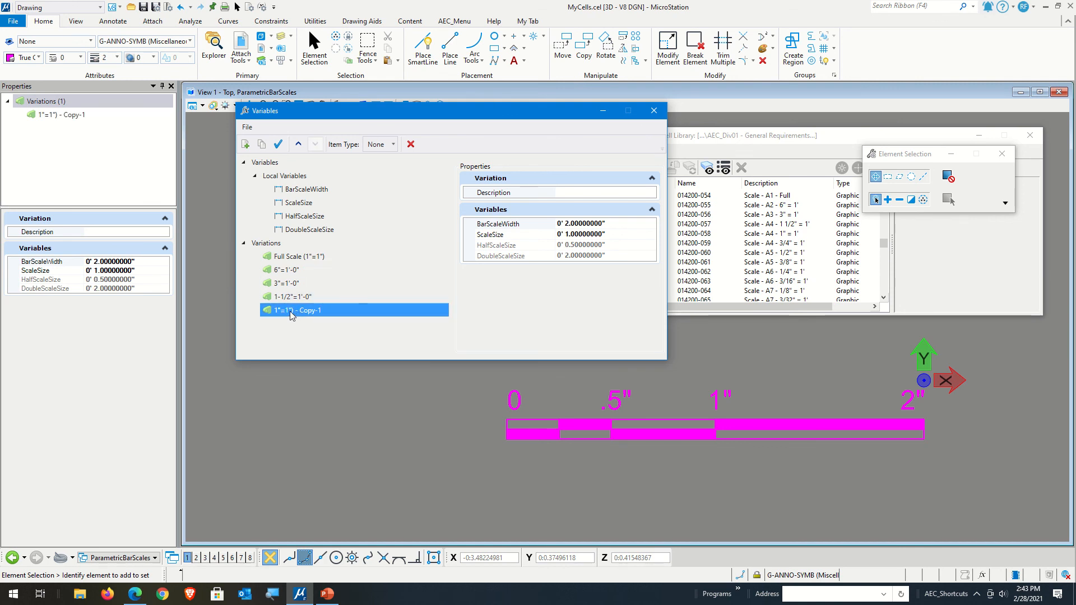
click(295, 311)
click(285, 311)
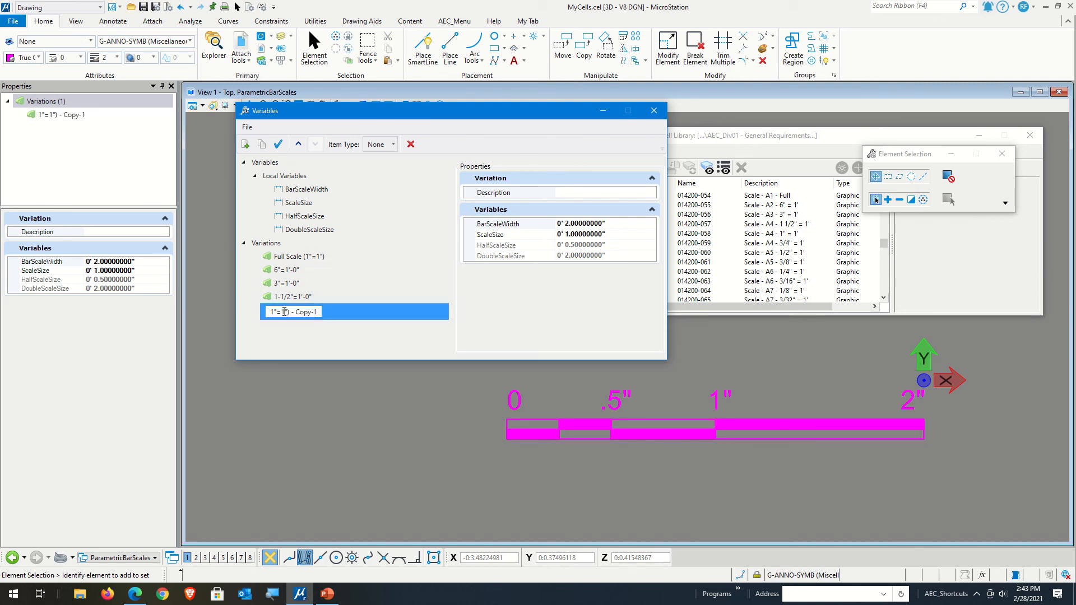
key(shift+End)
text('-0")
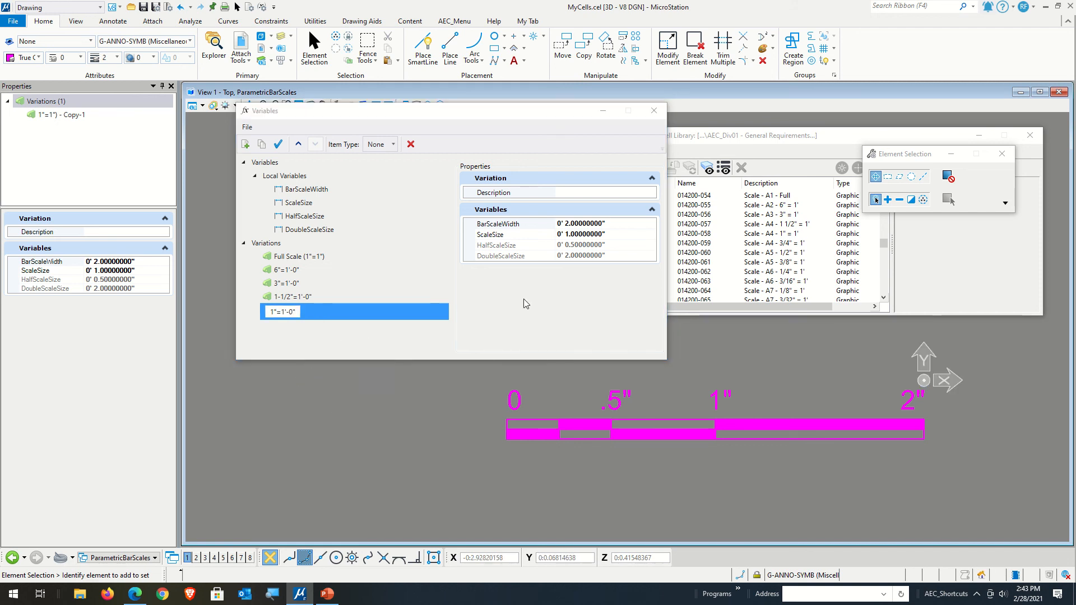
Set ScaleSize of the 1"=1'-0" variation to 1' and apply that variation to the bar scale.
click(571, 238)
click(485, 238)
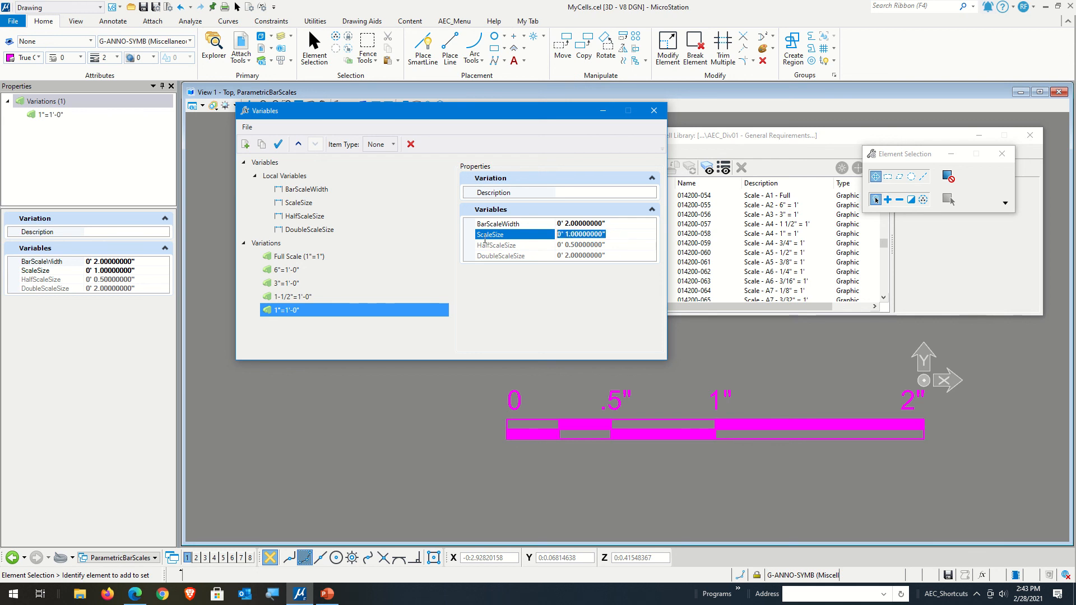
text(1')
key(Return)
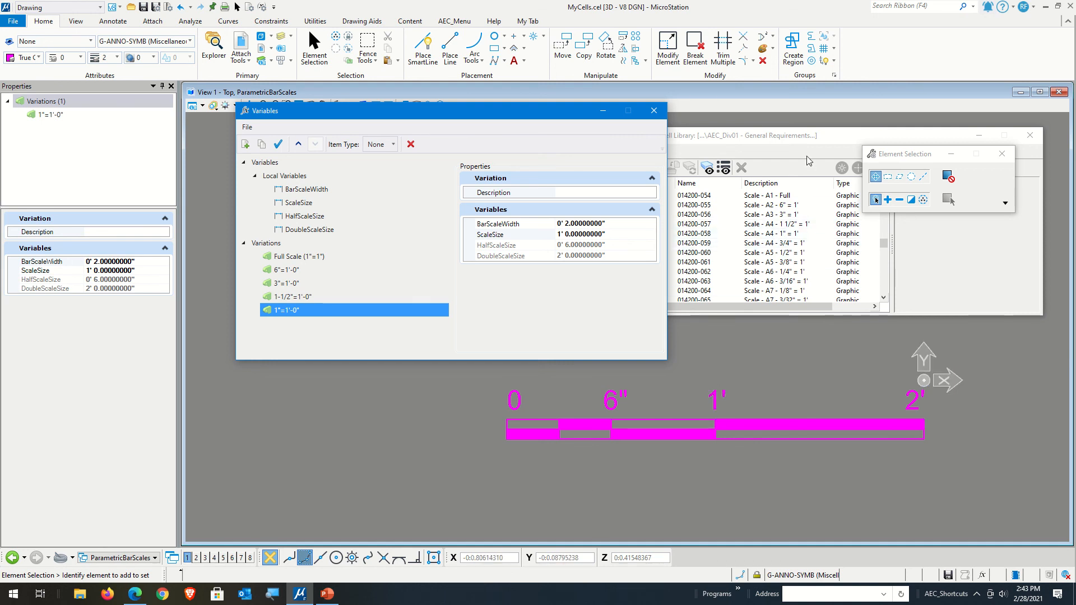
Browse the AEC_Div01 - General Requirements cell library for the remaining scale cells beyond the 1" = 1' scale.
click(808, 138)
drag(886, 244, 890, 270)
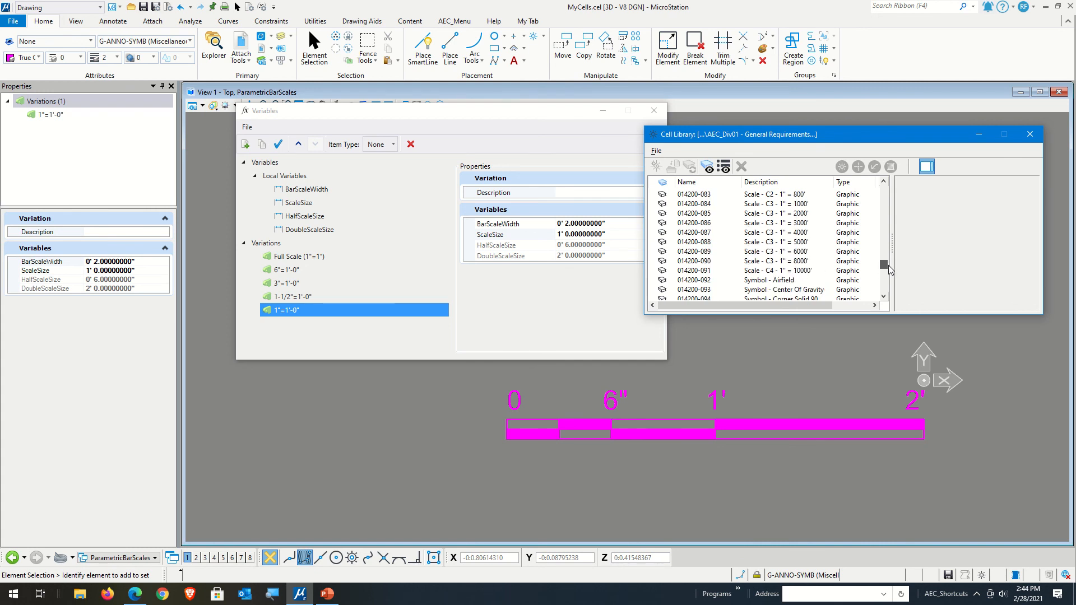